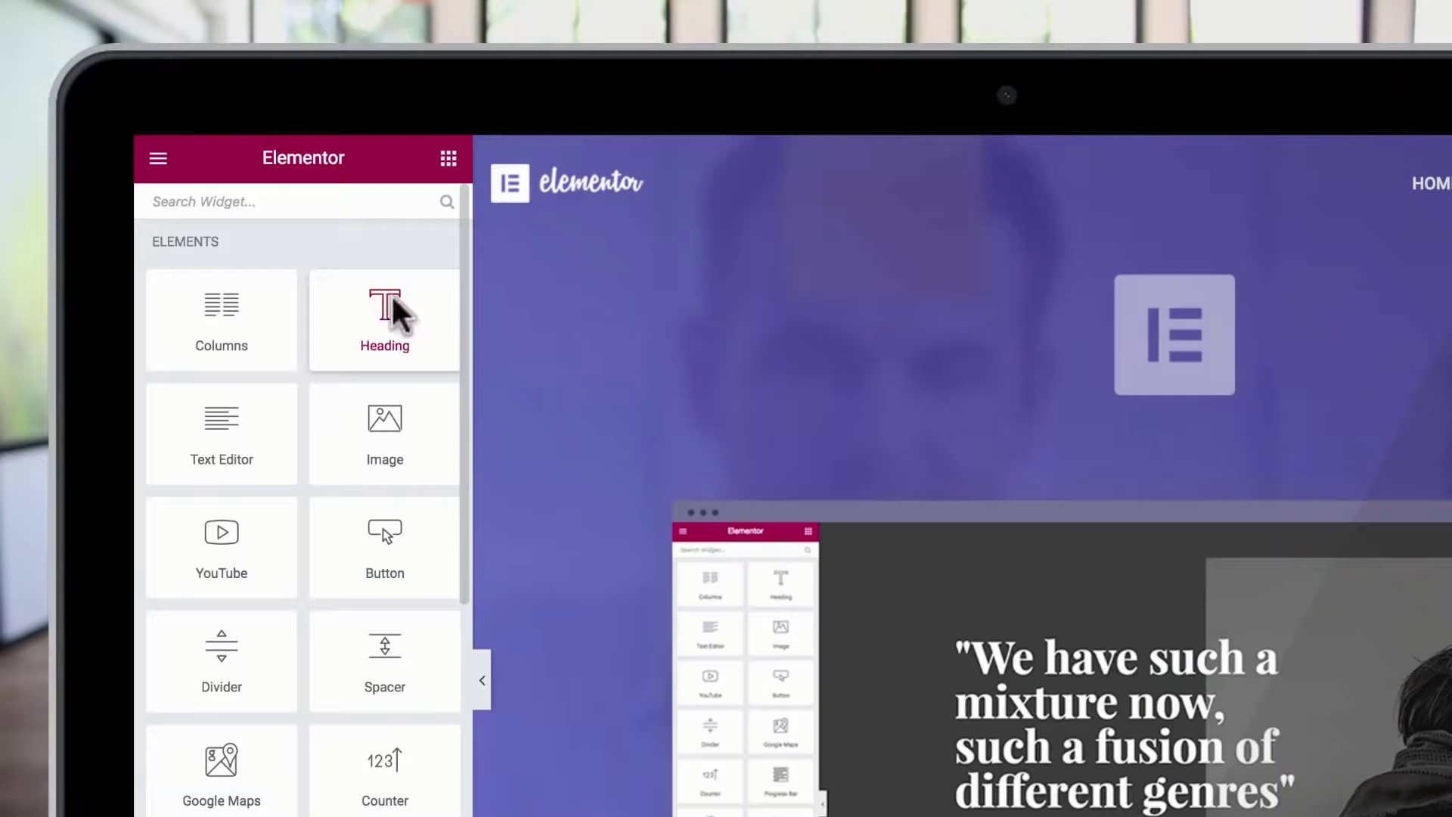
Step: Add a heading, an intro text paragraph and a download button to the Elementor page
{"action": "left_click_drag", "start_coordinate": [392, 293], "coordinate": [1086, 512]}
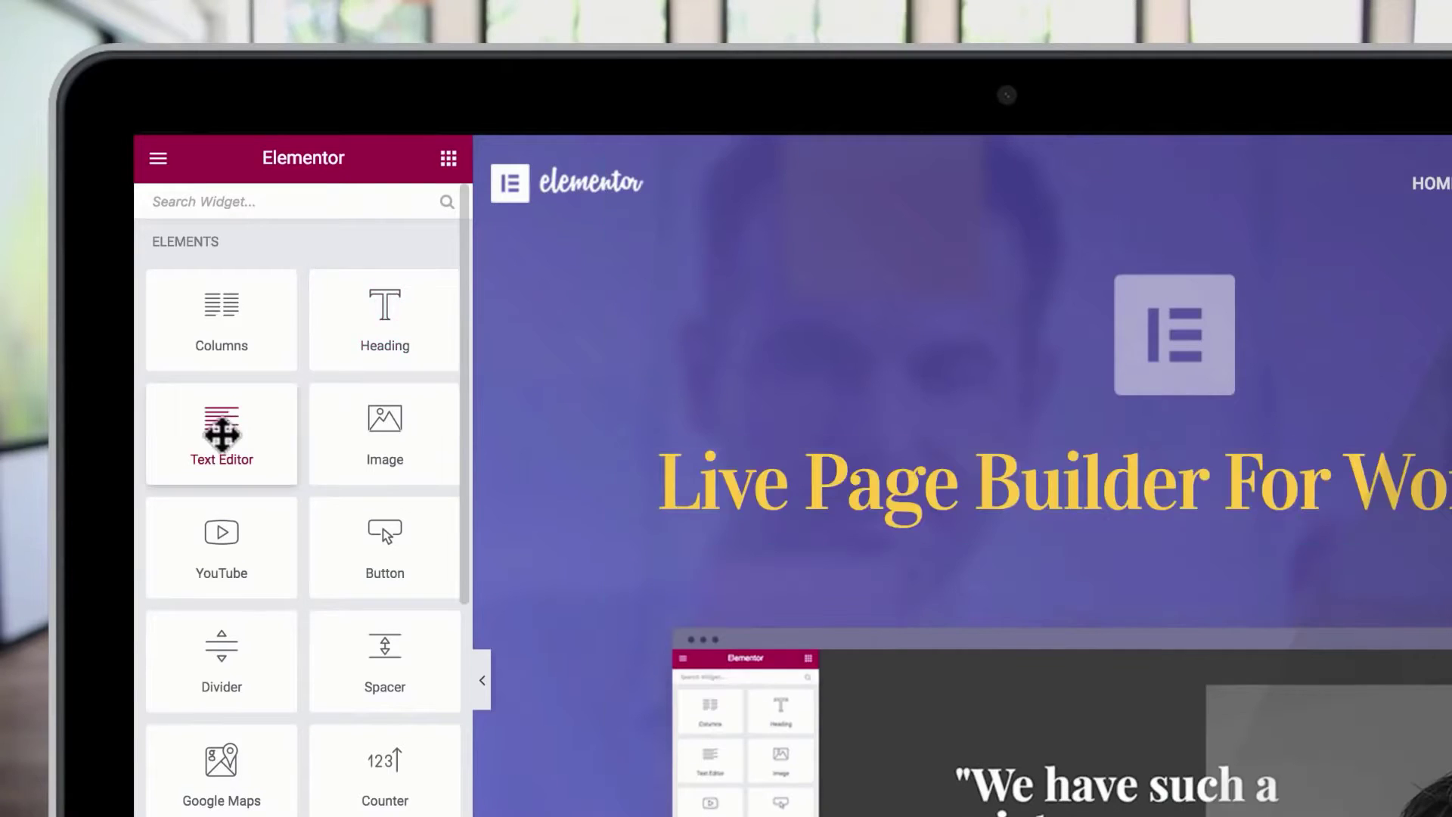
{"action": "left_click_drag", "start_coordinate": [222, 433], "coordinate": [1022, 616]}
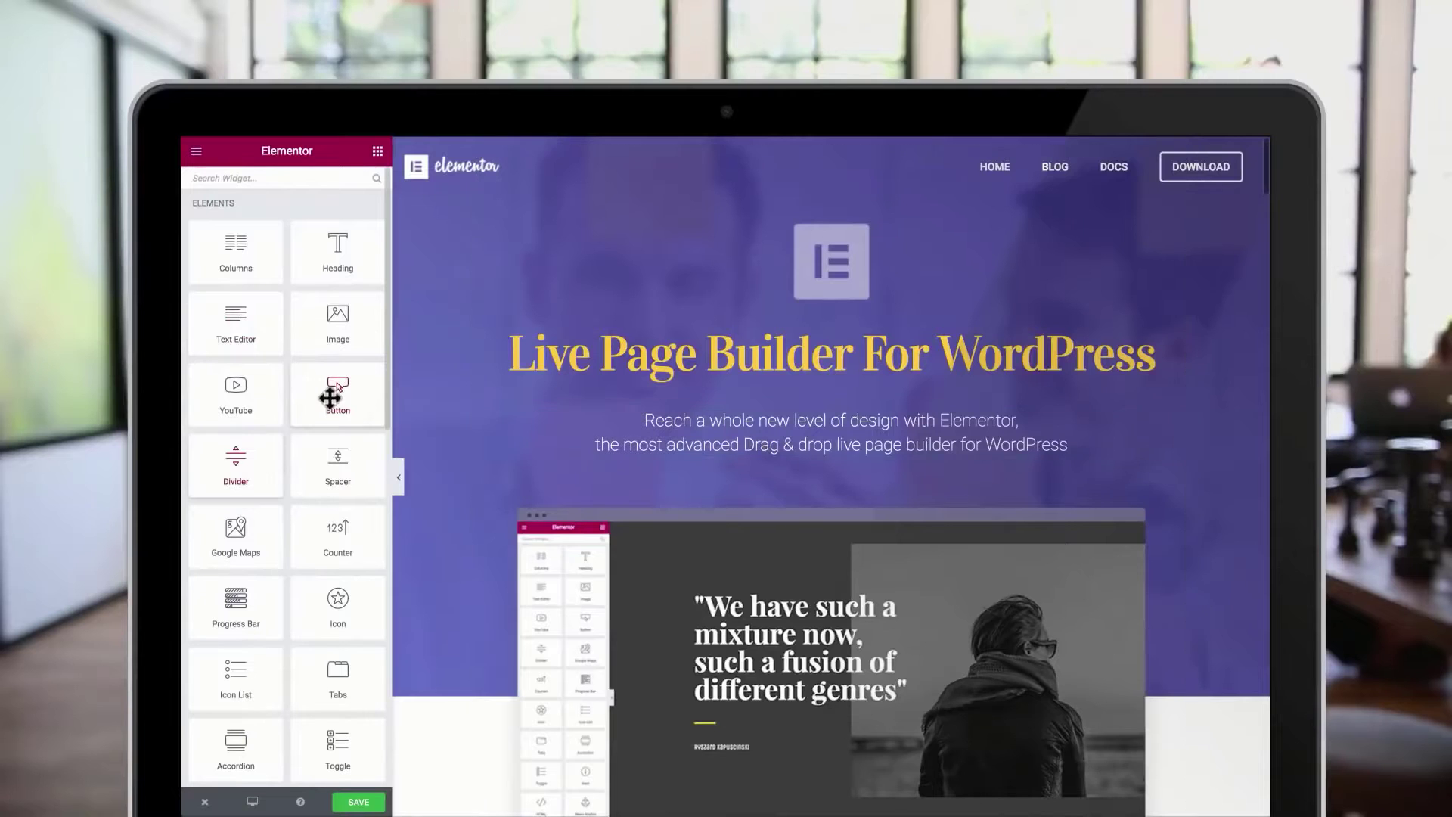
{"action": "left_click_drag", "start_coordinate": [330, 398], "coordinate": [829, 509]}
{"action": "scroll", "coordinate": [930, 517], "scroll_direction": "down", "scroll_amount": 5}
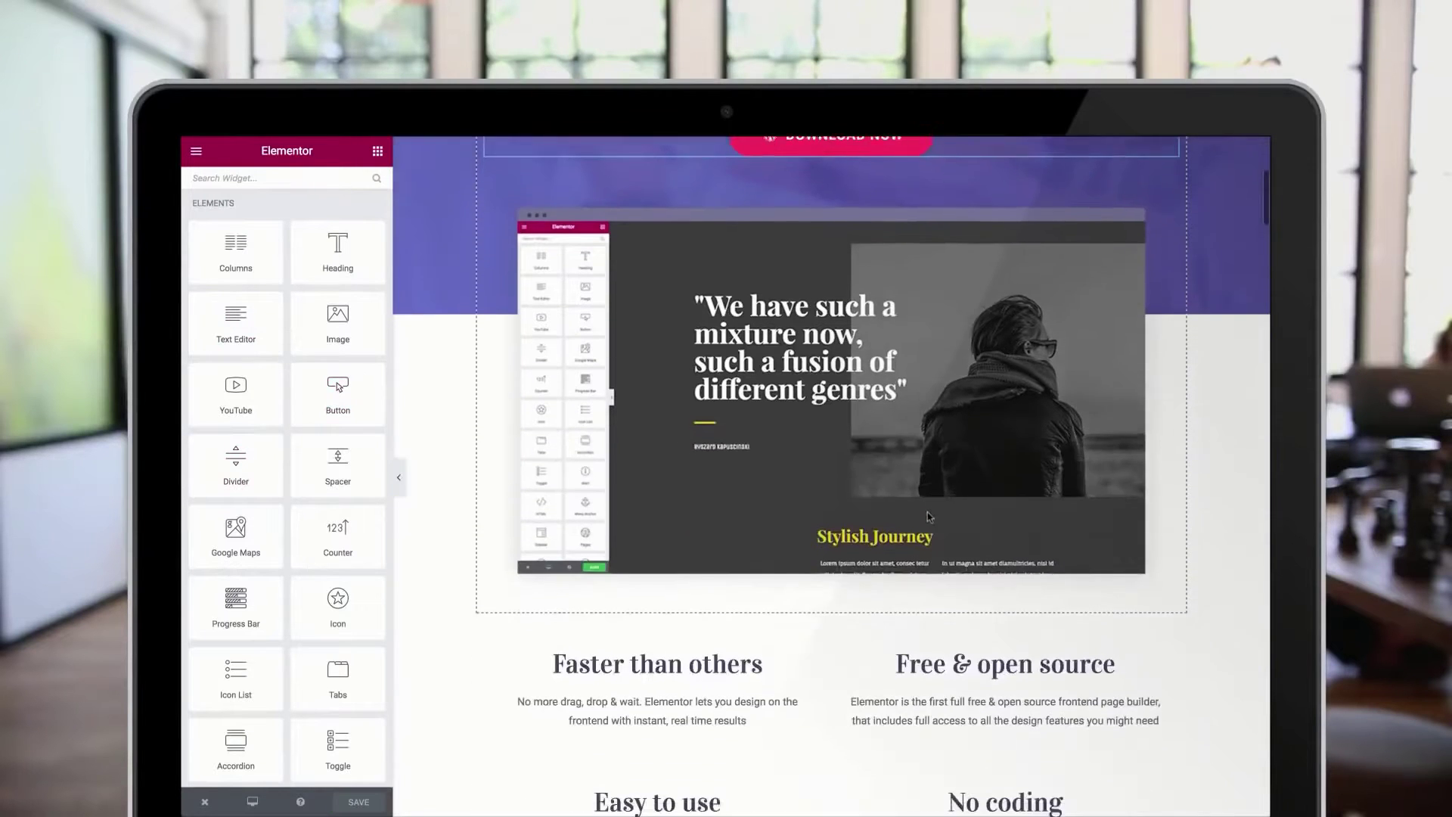
{"action": "scroll", "coordinate": [929, 517], "scroll_direction": "down", "scroll_amount": 10}
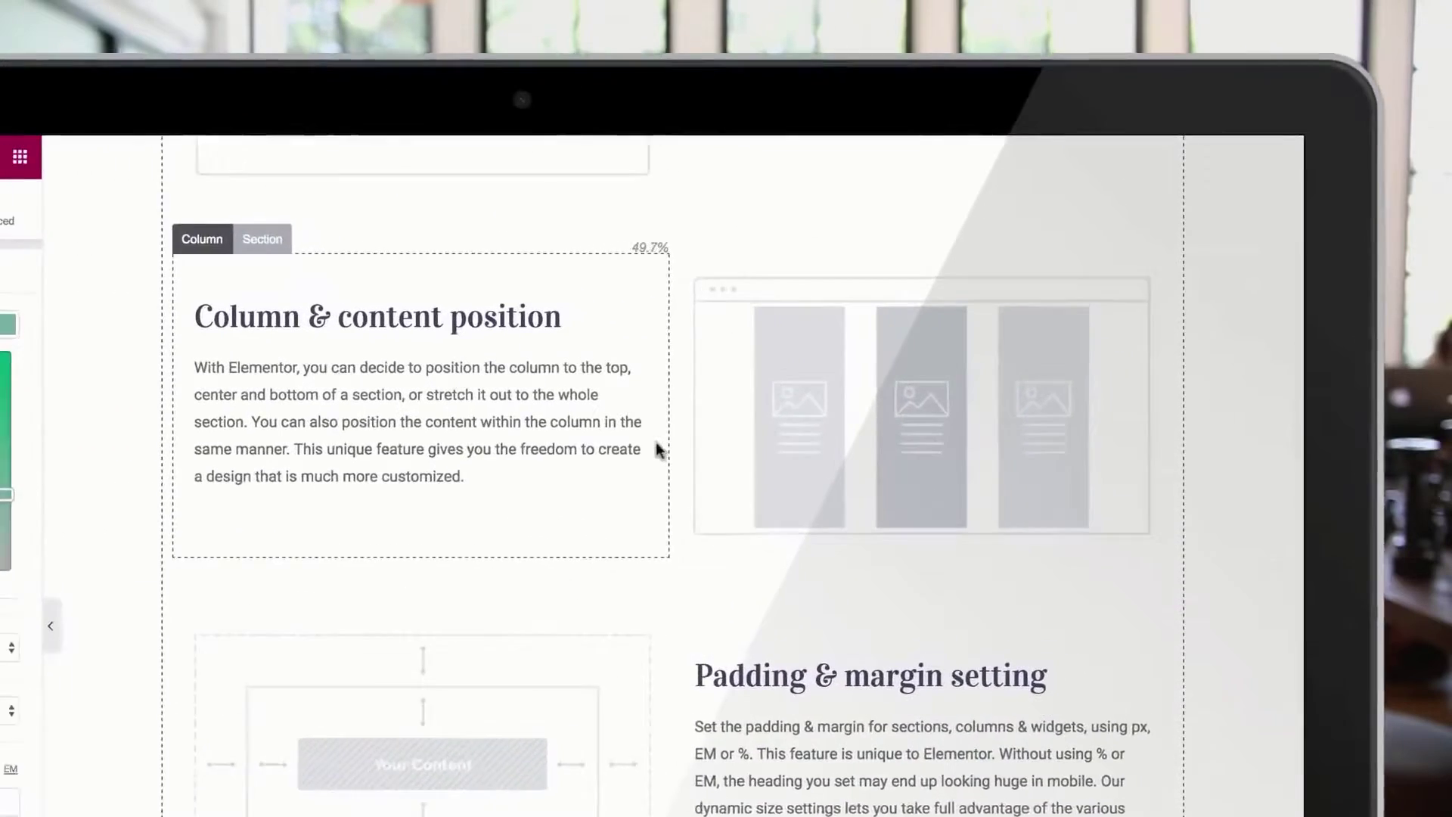
Step: Narrow the left column to about 40%, add an image on the right, and move the map section higher
{"action": "left_click_drag", "start_coordinate": [655, 449], "coordinate": [574, 446]}
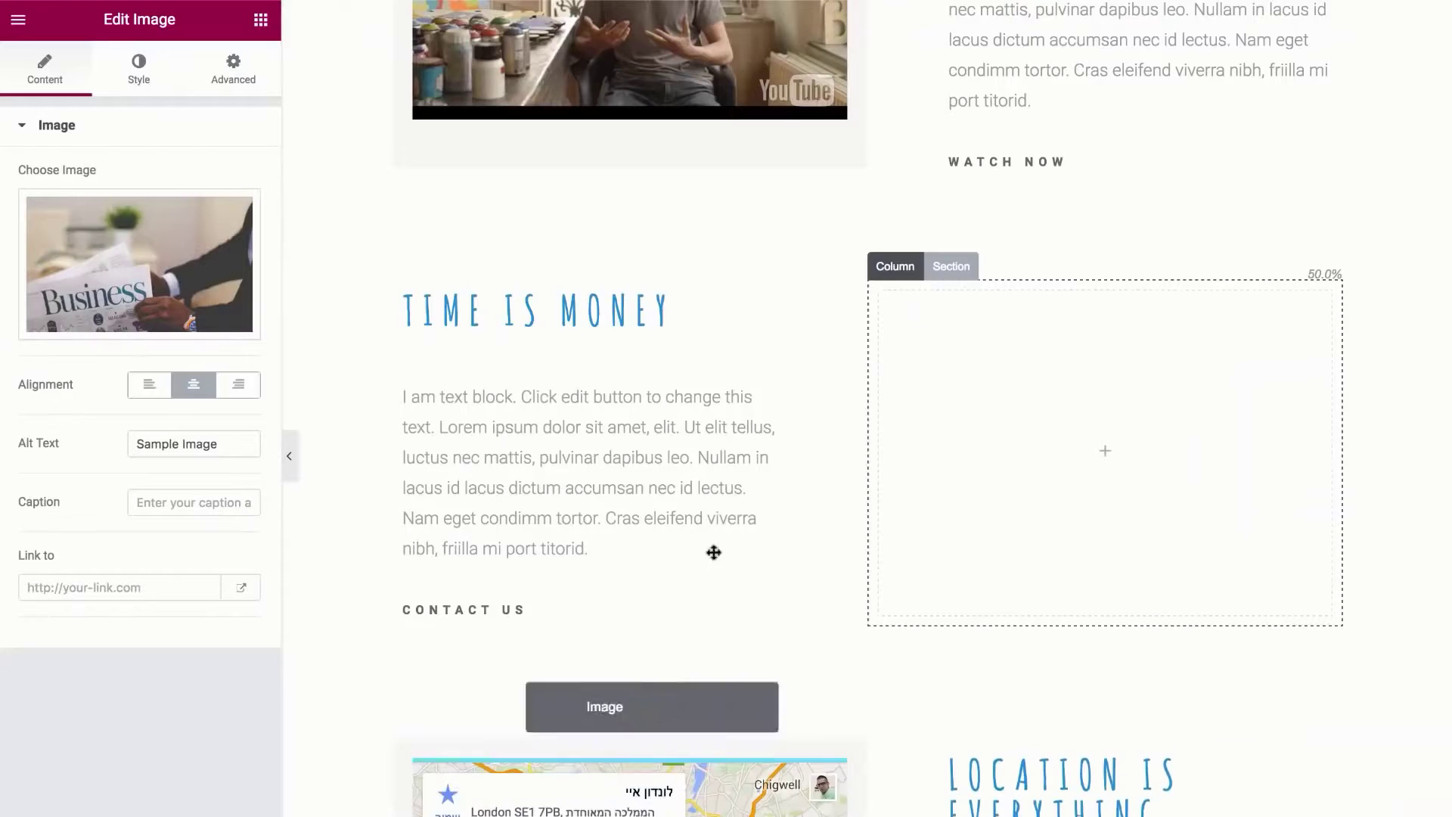
{"action": "left_click_drag", "start_coordinate": [713, 551], "coordinate": [884, 369]}
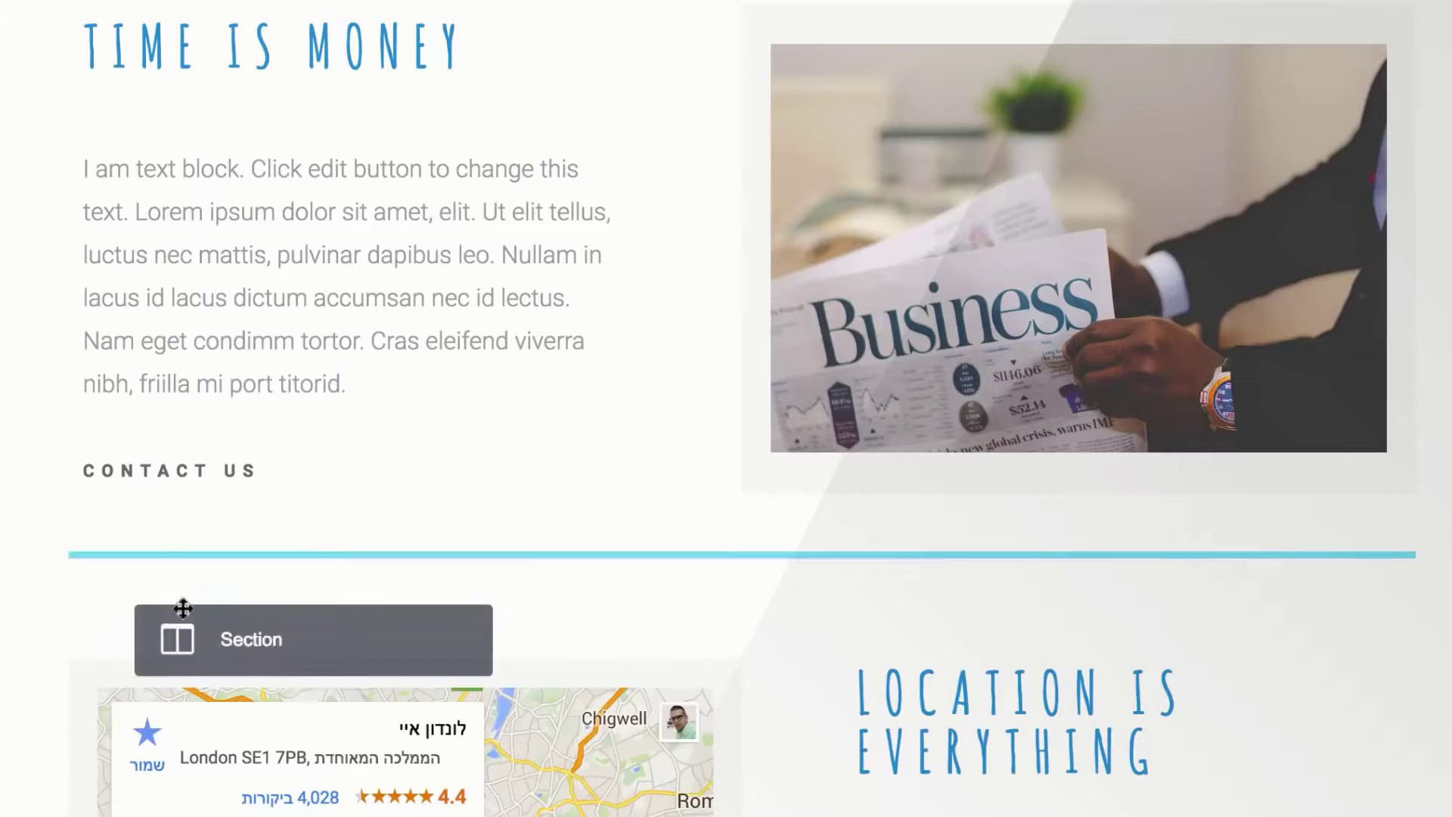
{"action": "left_click_drag", "start_coordinate": [182, 607], "coordinate": [259, 52]}
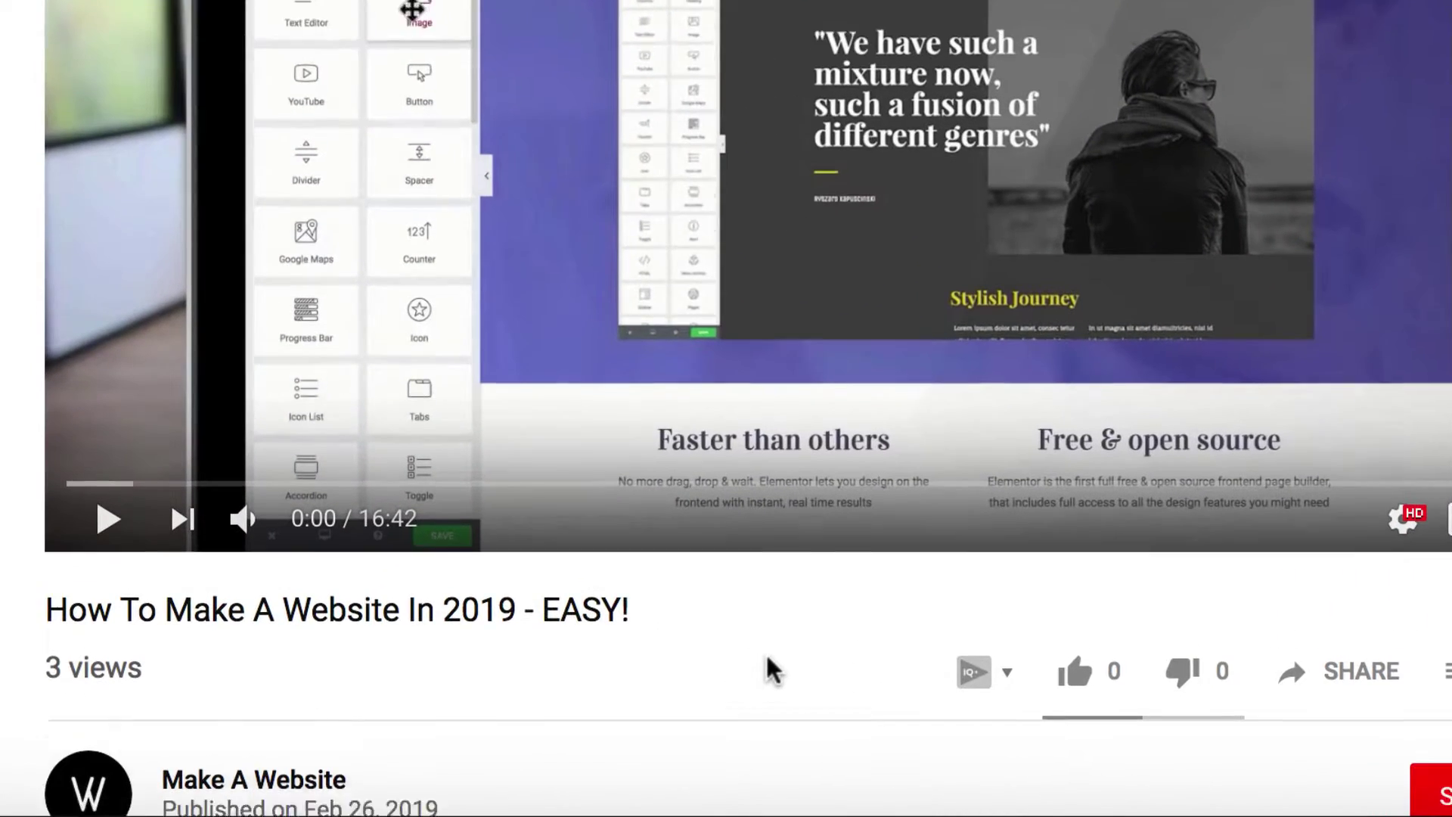
Step: Follow the makeawebsite.co link in the video description, then switch to the How To Make A Website course page
{"action": "scroll", "coordinate": [769, 669], "scroll_direction": "down", "scroll_amount": 3}
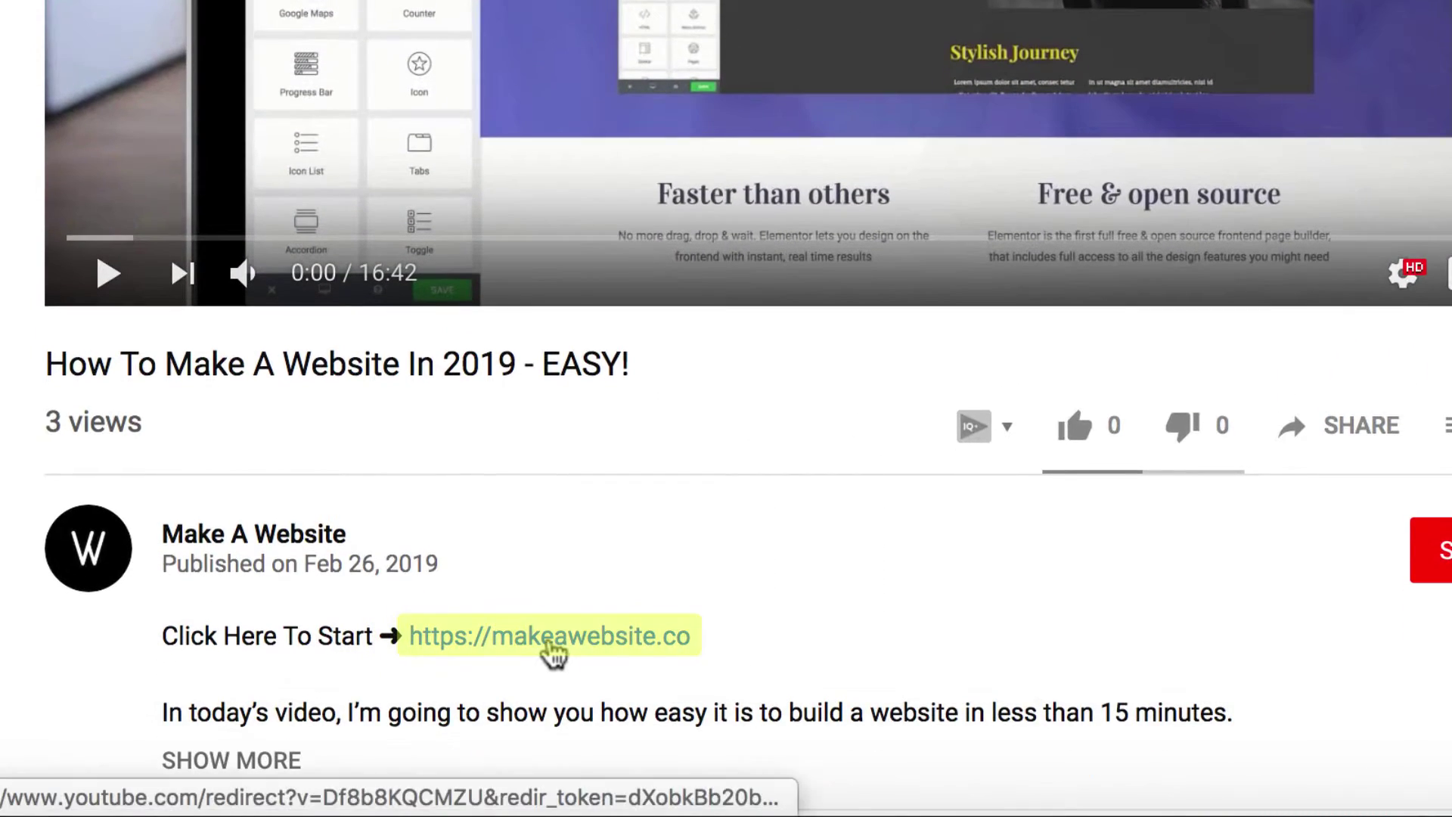
{"action": "left_click", "coordinate": [551, 644]}
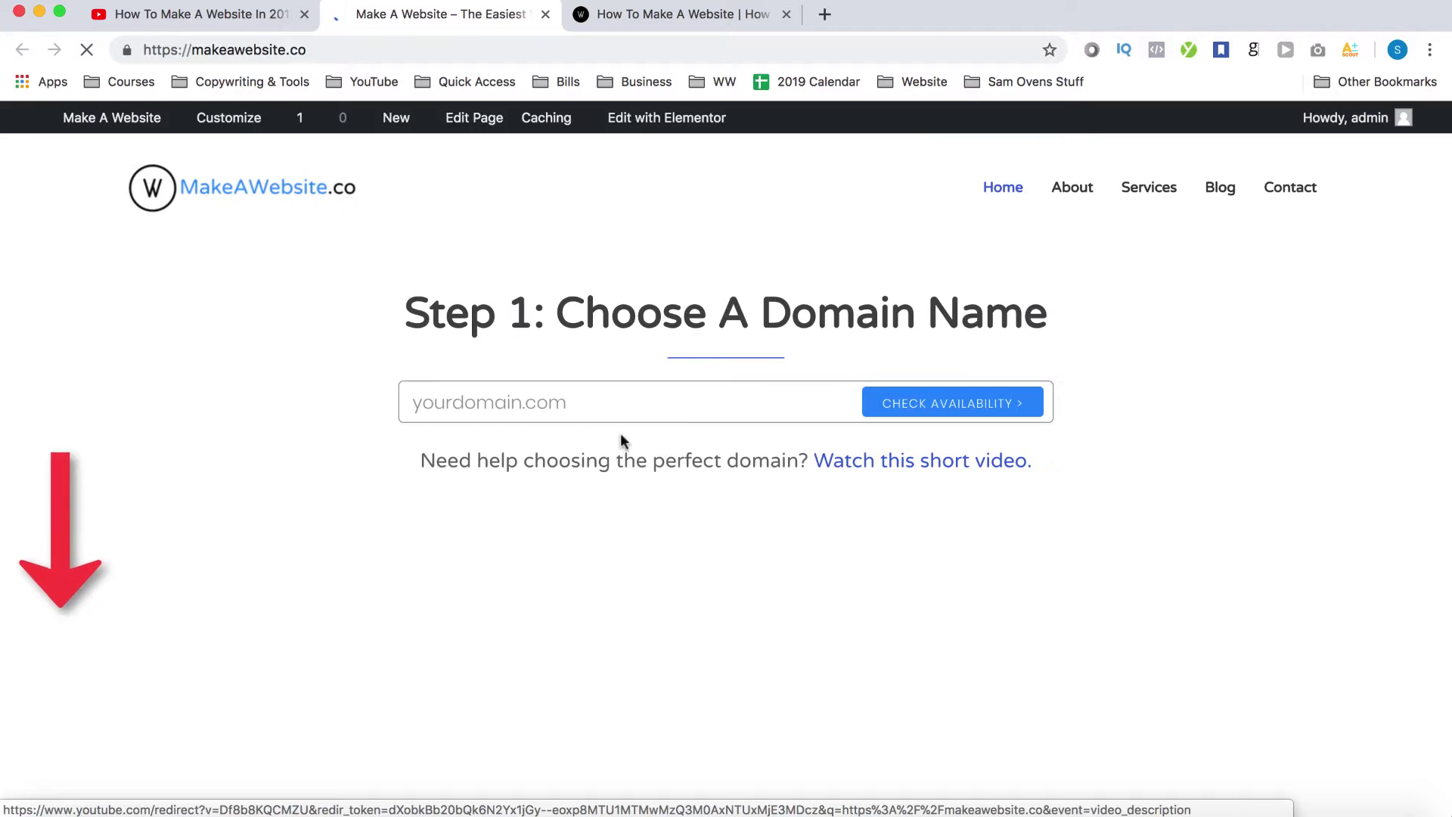
{"action": "scroll", "coordinate": [1150, 382], "scroll_direction": "down", "scroll_amount": 1}
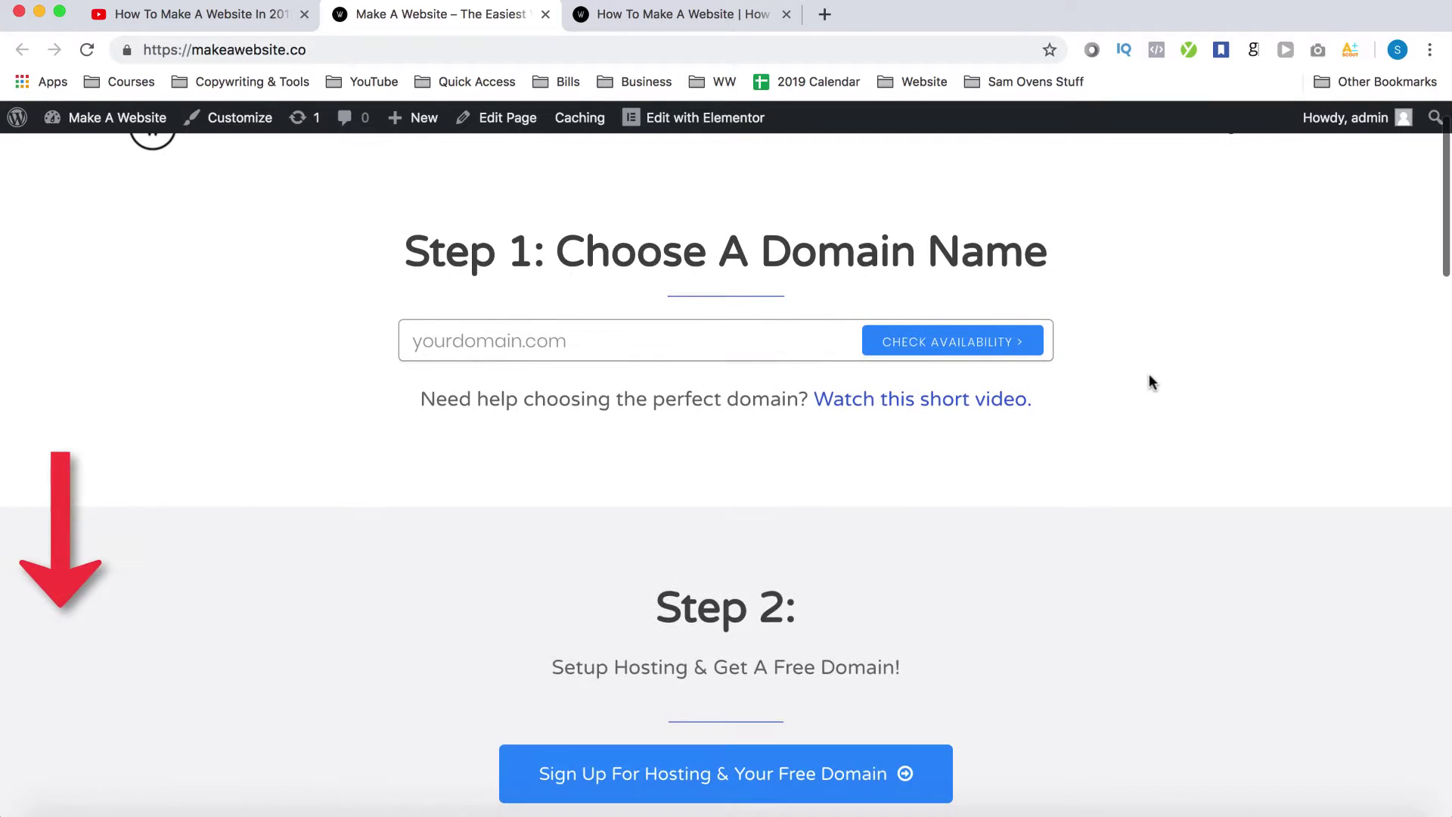
{"action": "scroll", "coordinate": [1150, 382], "scroll_direction": "down", "scroll_amount": 5}
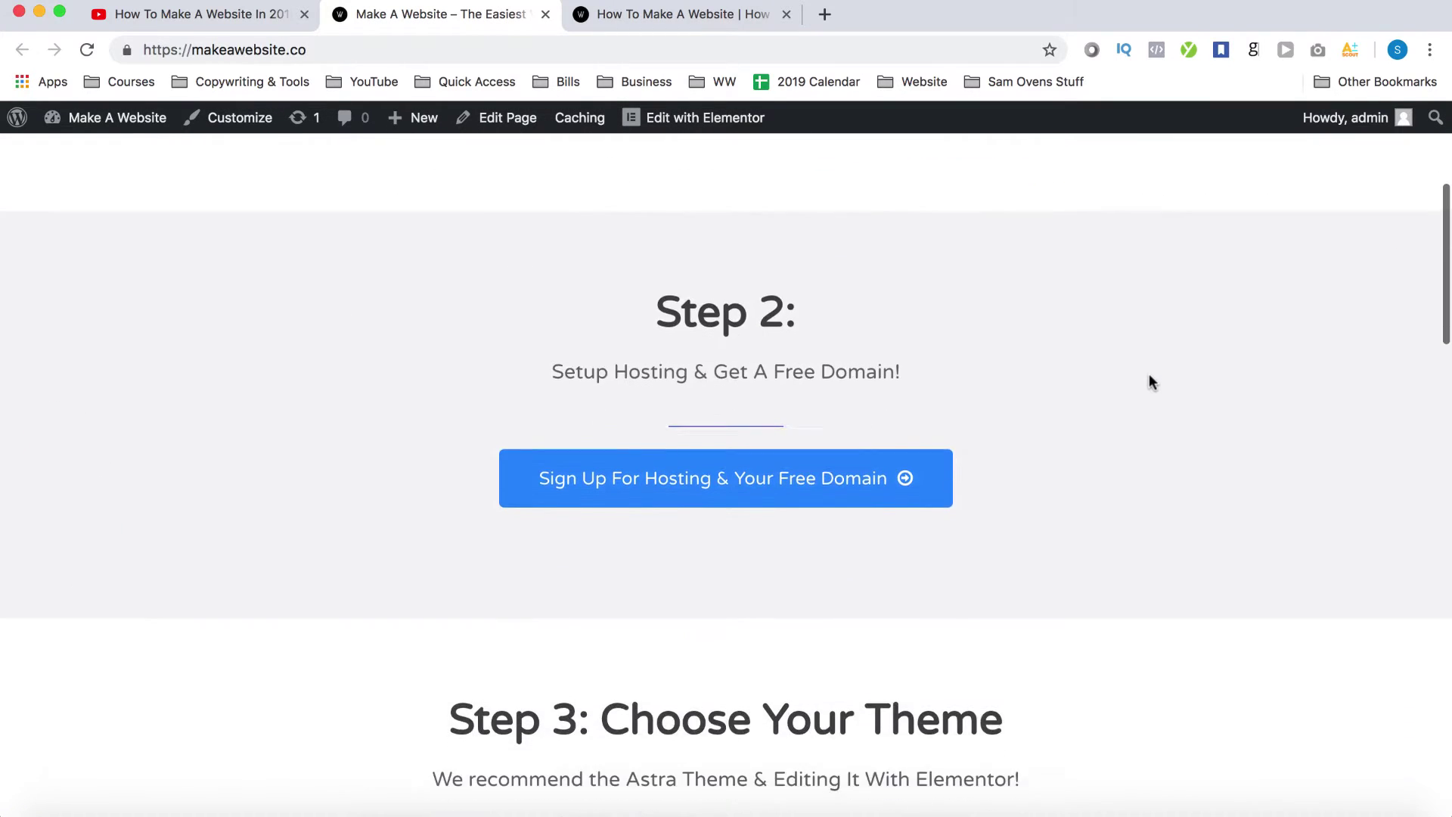
{"action": "scroll", "coordinate": [1150, 382], "scroll_direction": "down", "scroll_amount": 5}
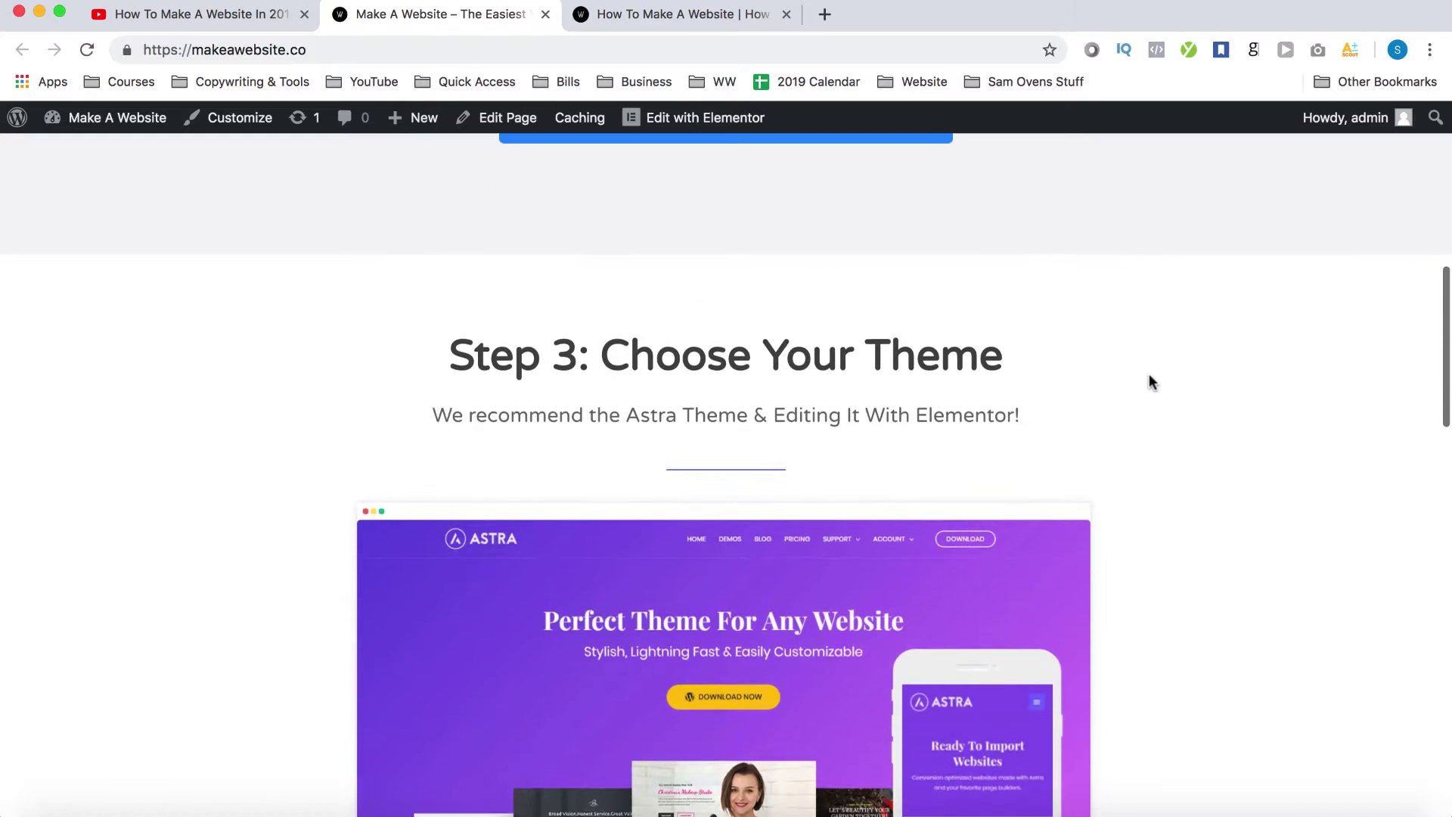
{"action": "scroll", "coordinate": [1150, 382], "scroll_direction": "up", "scroll_amount": 10}
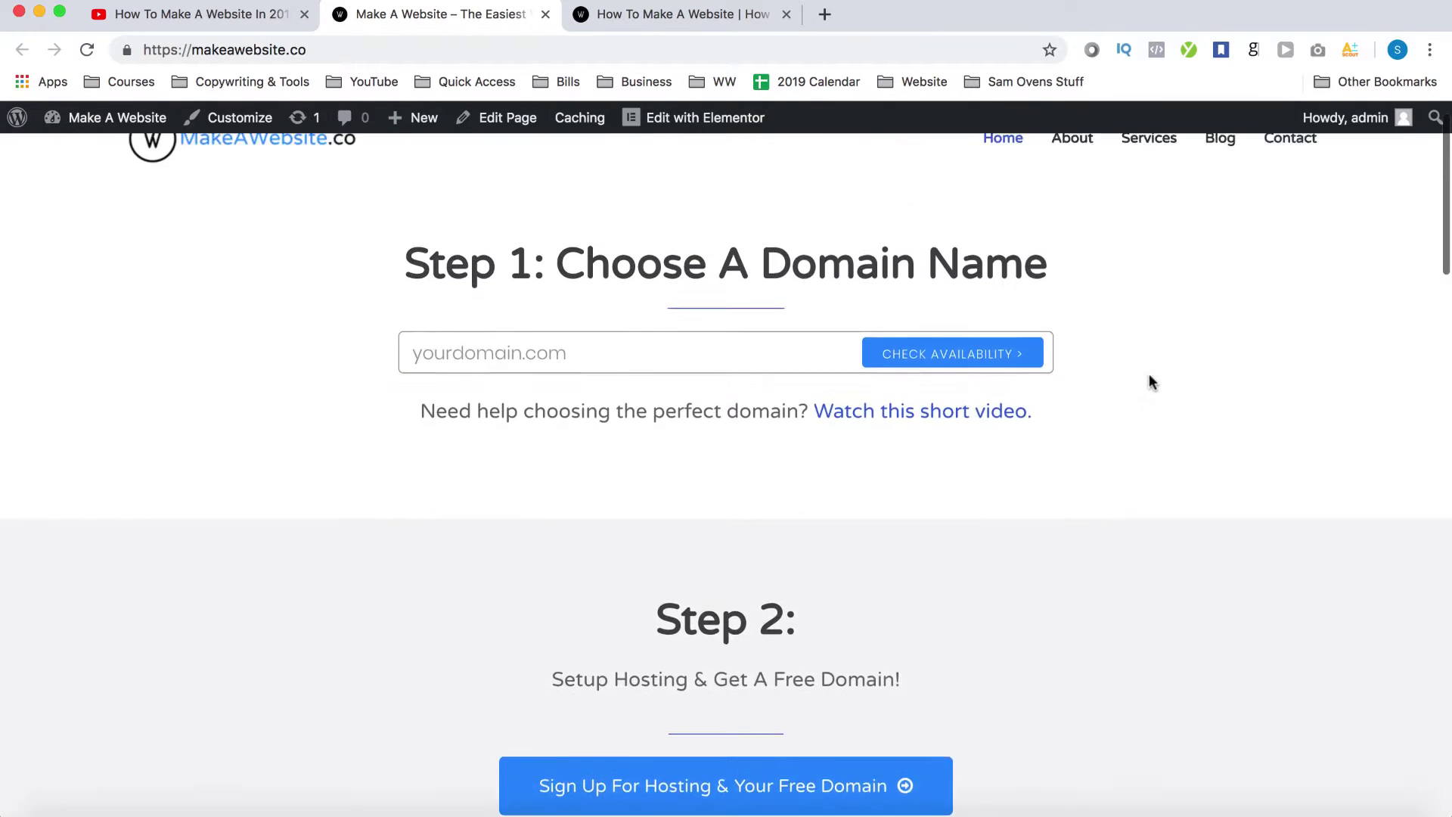
{"action": "scroll", "coordinate": [1150, 382], "scroll_direction": "up", "scroll_amount": 1}
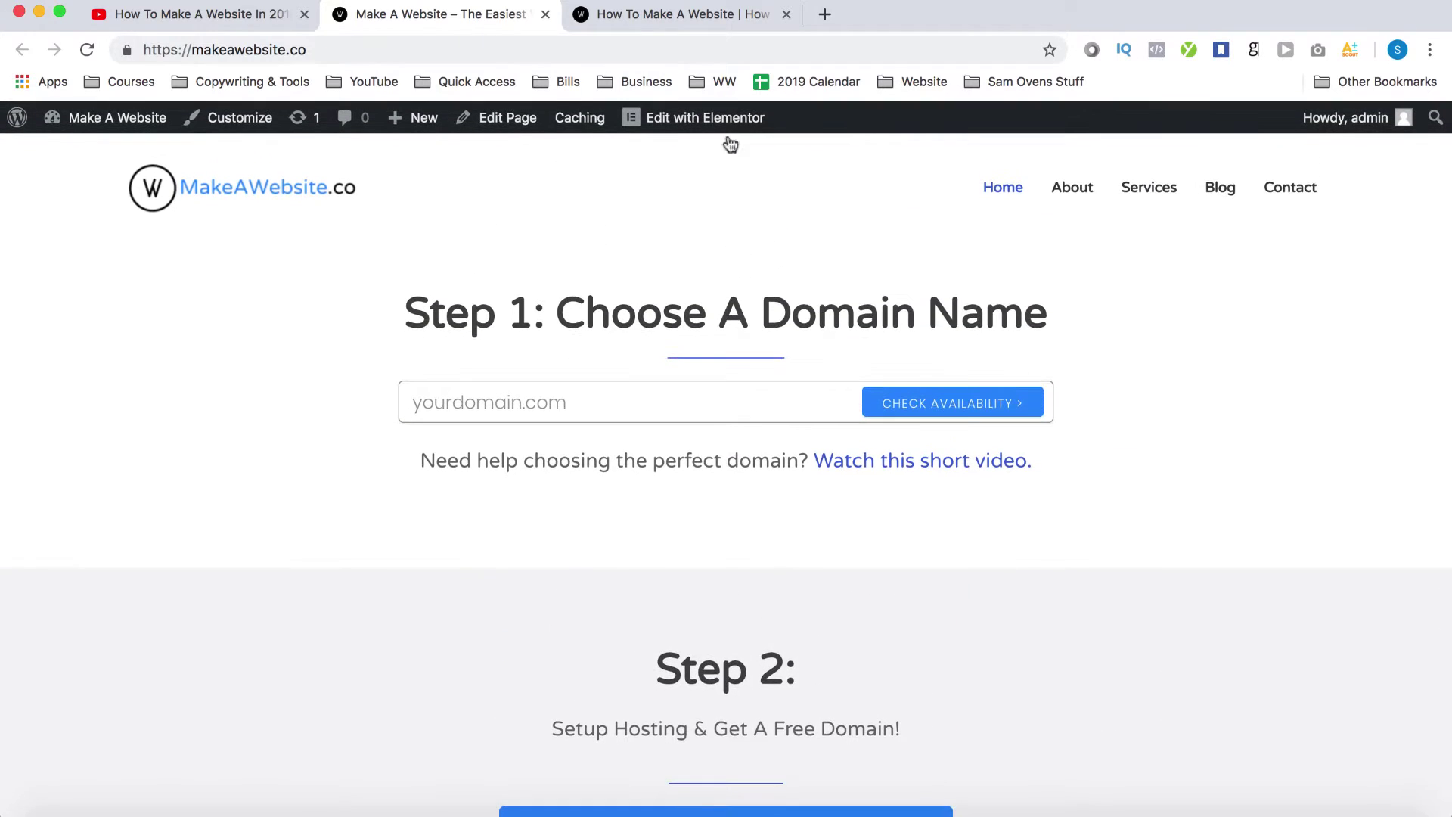
{"action": "left_click", "coordinate": [712, 21]}
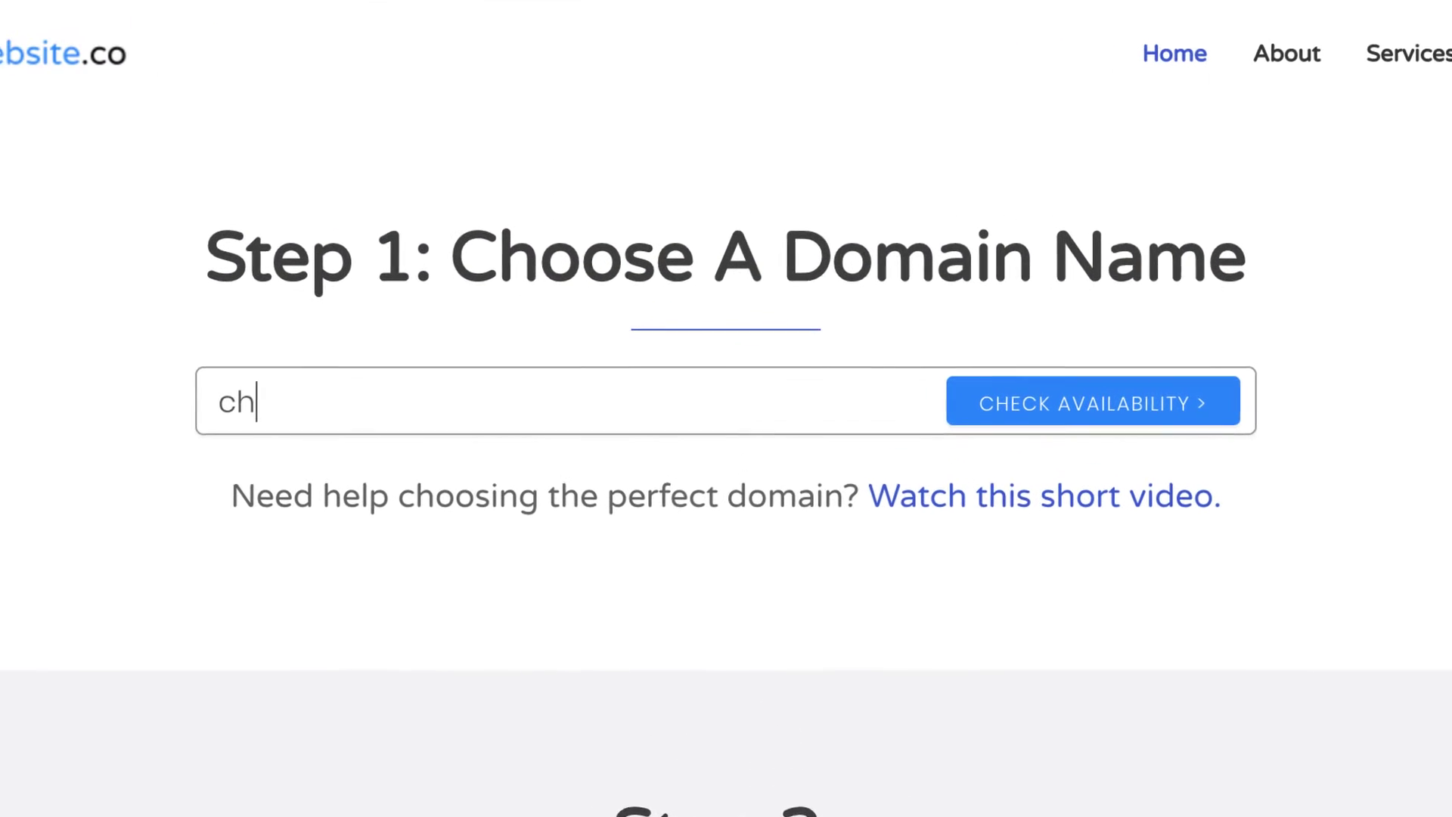
Step: Check chooseyourdomainname.com, then .co, then .org, which turns out to be available
{"action": "type", "text": "ooseyourdomainn"}
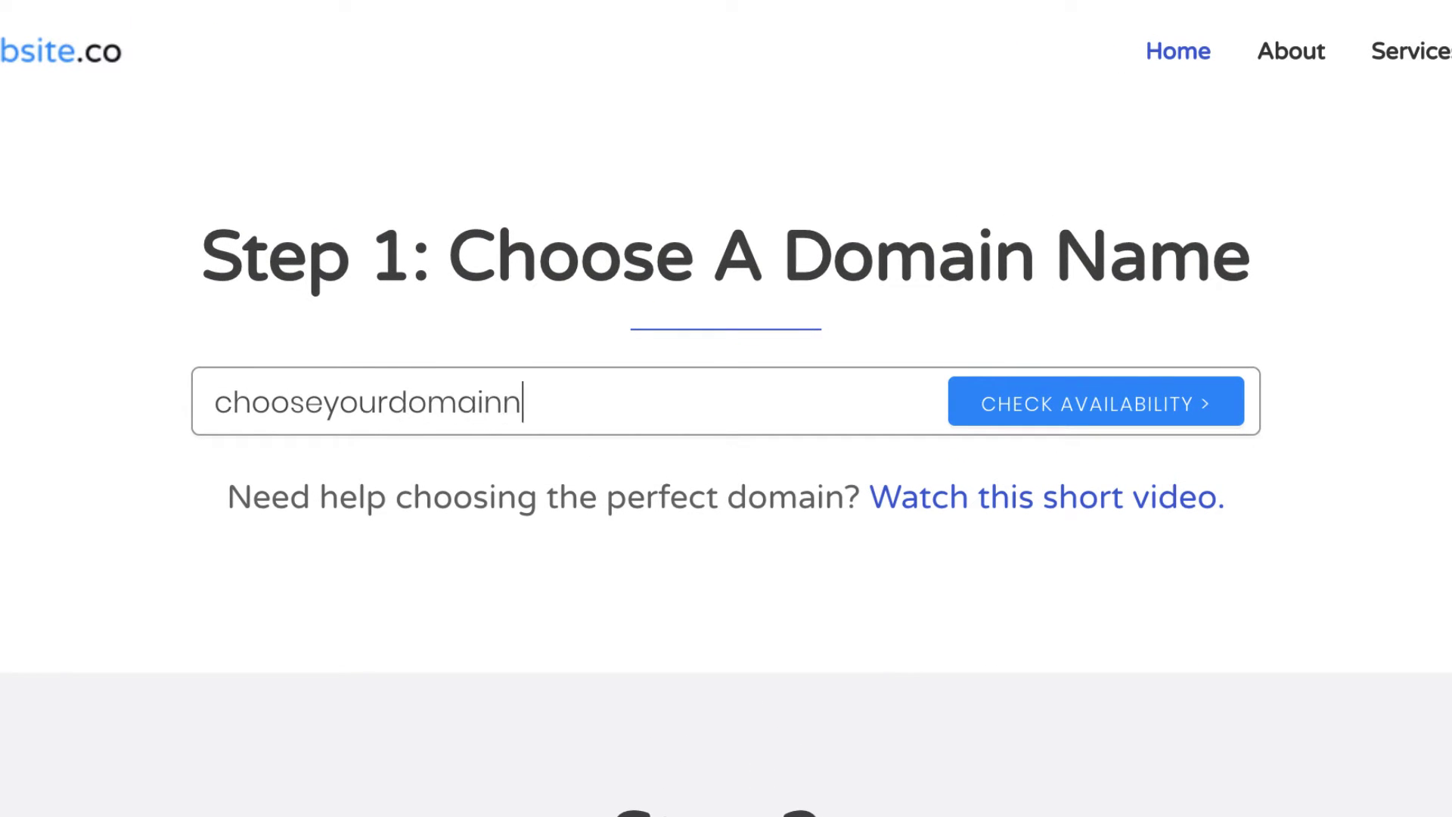
{"action": "type", "text": "ame.com"}
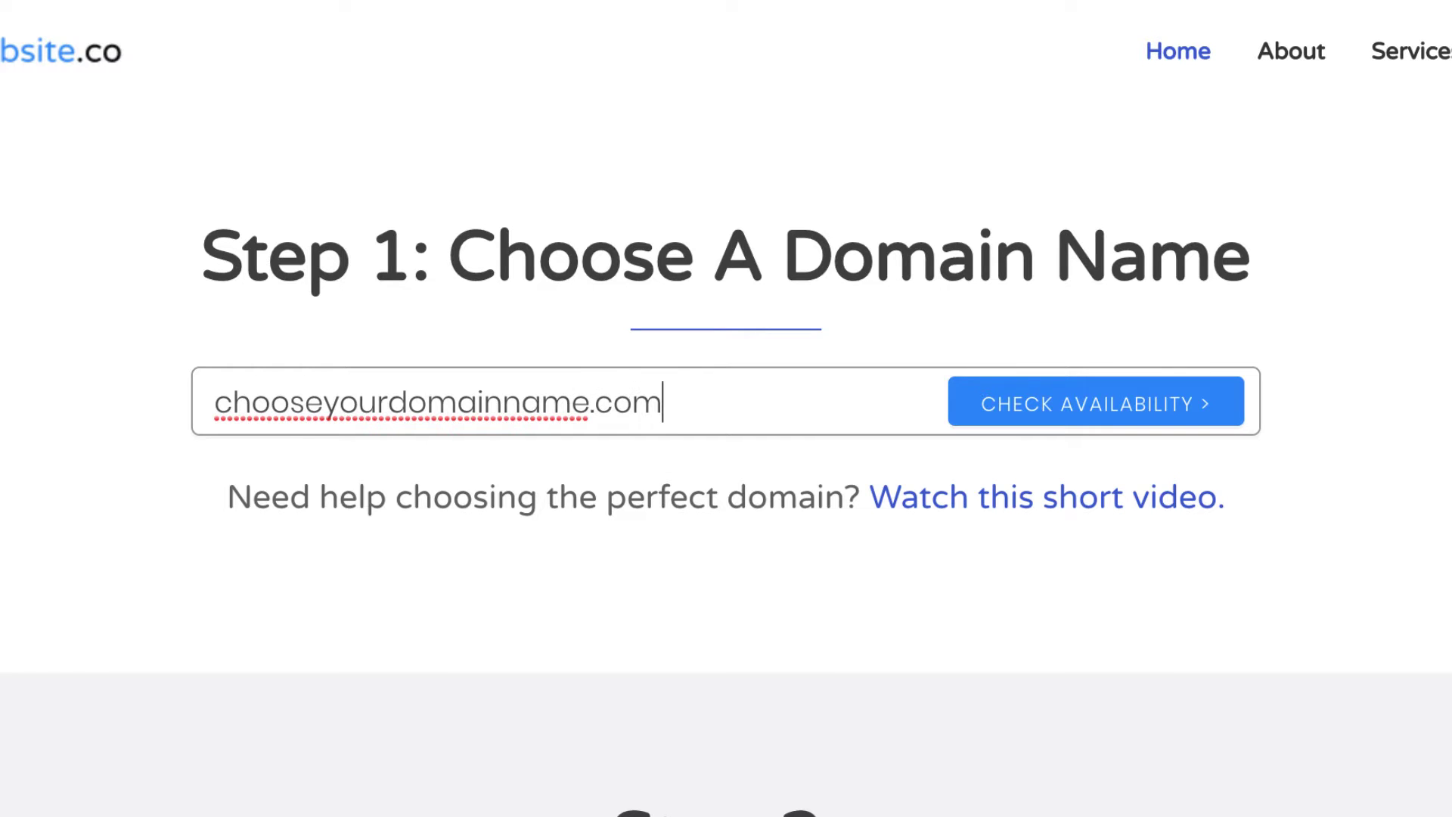
{"action": "key", "text": "Return"}
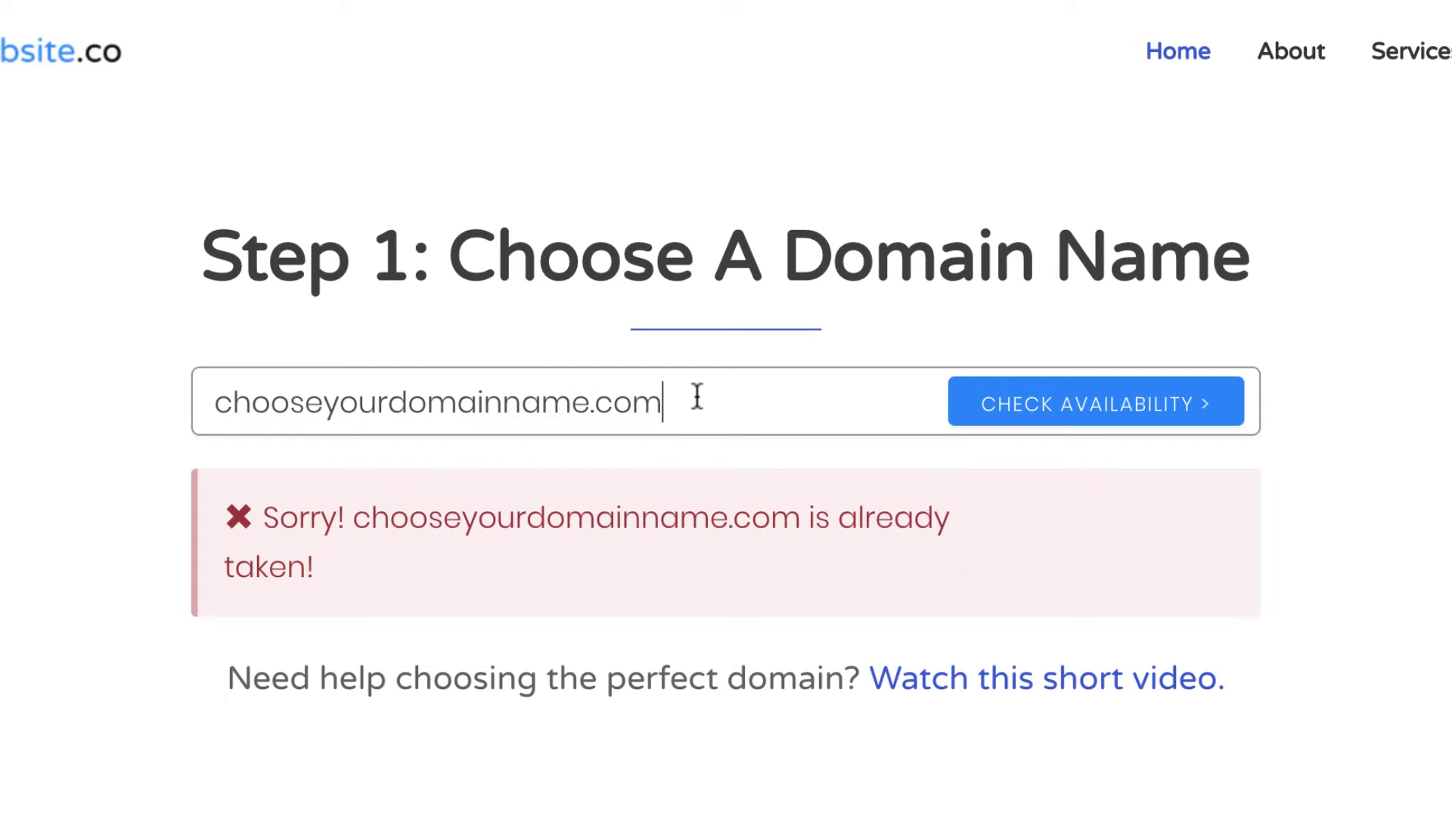
{"action": "key", "text": "BackSpace"}
{"action": "key", "text": "Return"}
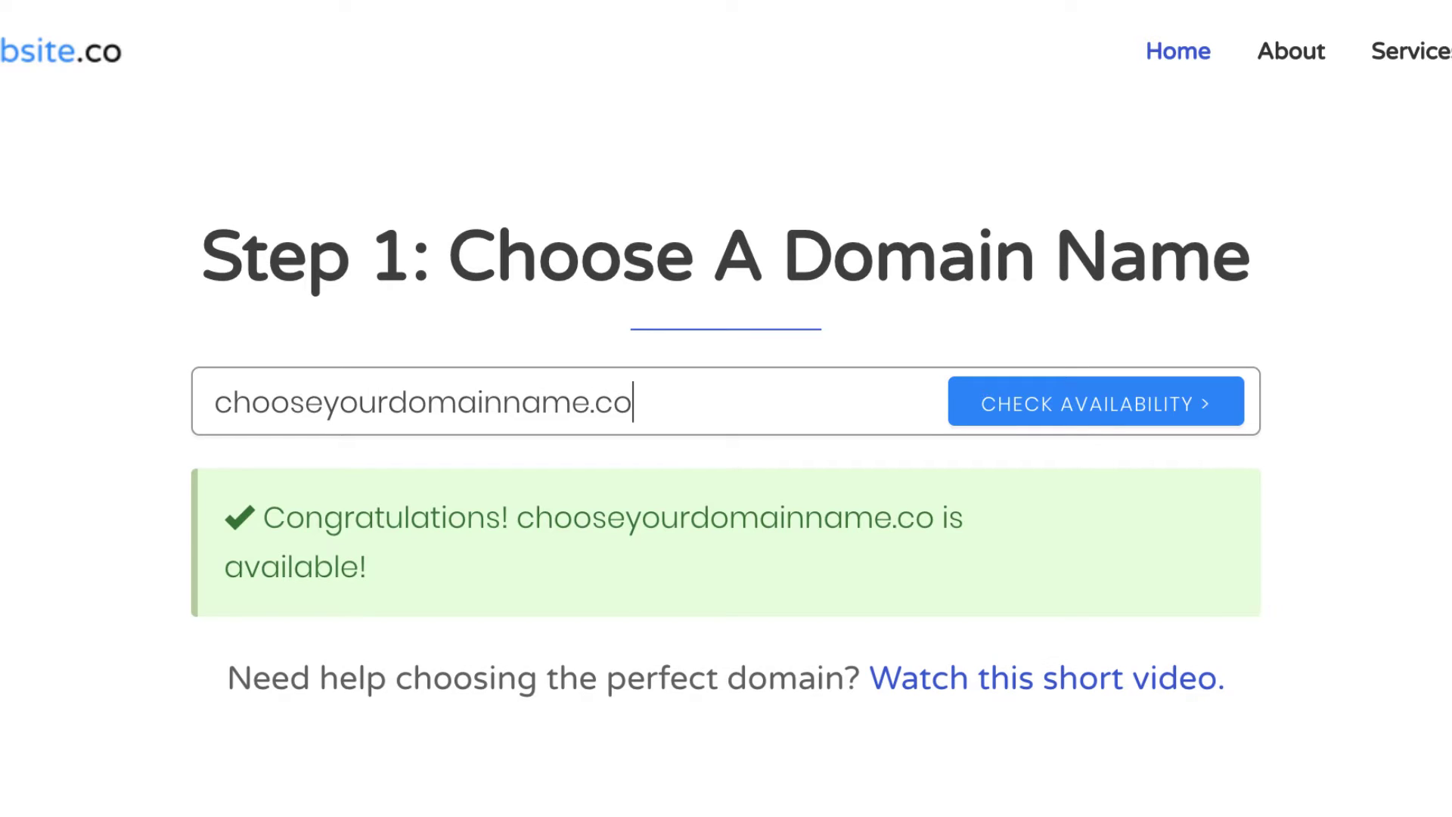
{"action": "key", "text": "BackSpace"}
{"action": "key", "text": "BackSpace"}
{"action": "type", "text": "org"}
{"action": "key", "text": "Return"}
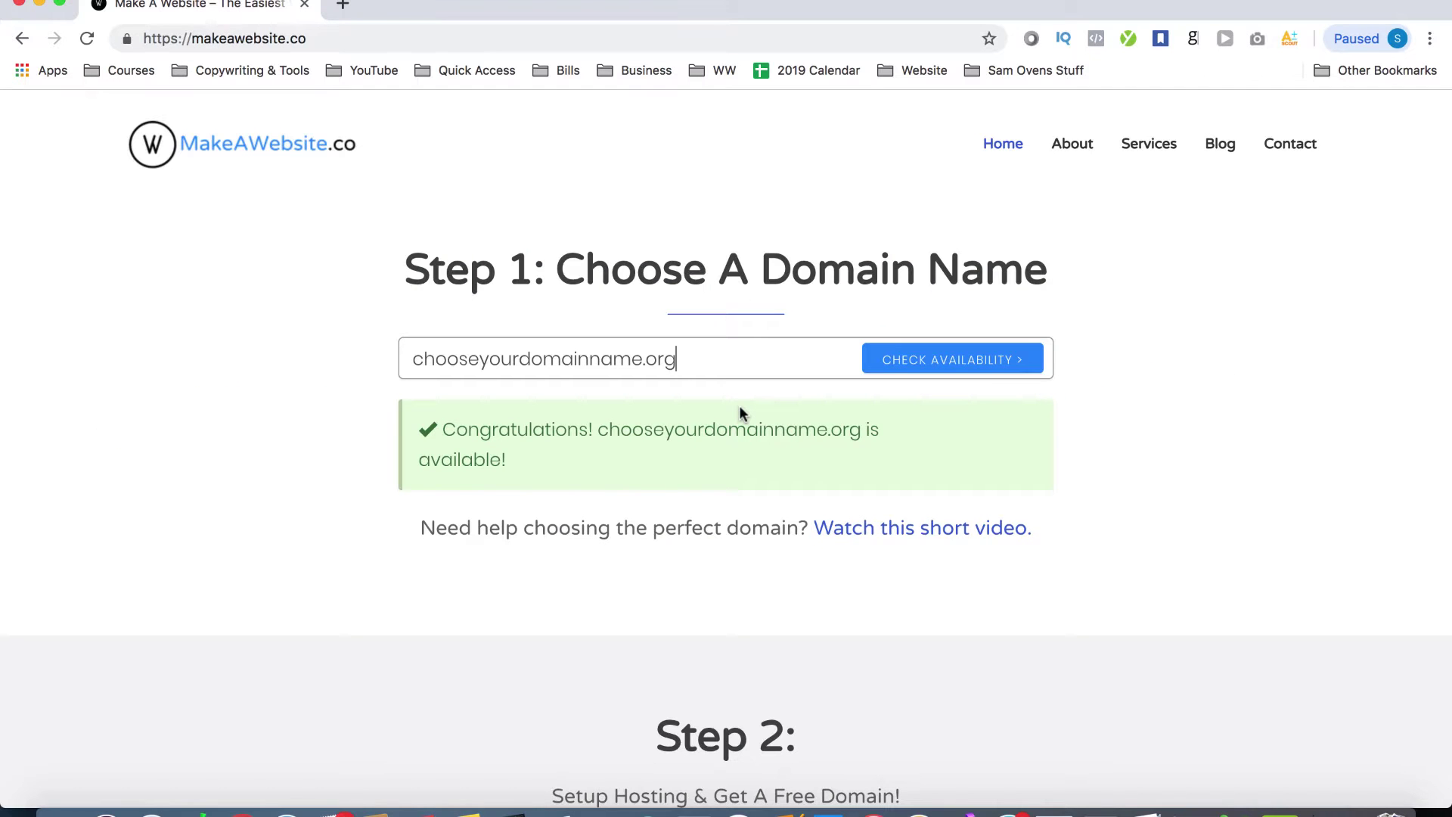
Step: Go to Step 2 and follow 'Sign Up For Hosting & Your Free Domain' to Bluehost
{"action": "scroll", "coordinate": [739, 412], "scroll_direction": "down", "scroll_amount": 1}
{"action": "scroll", "coordinate": [738, 405], "scroll_direction": "down", "scroll_amount": 5}
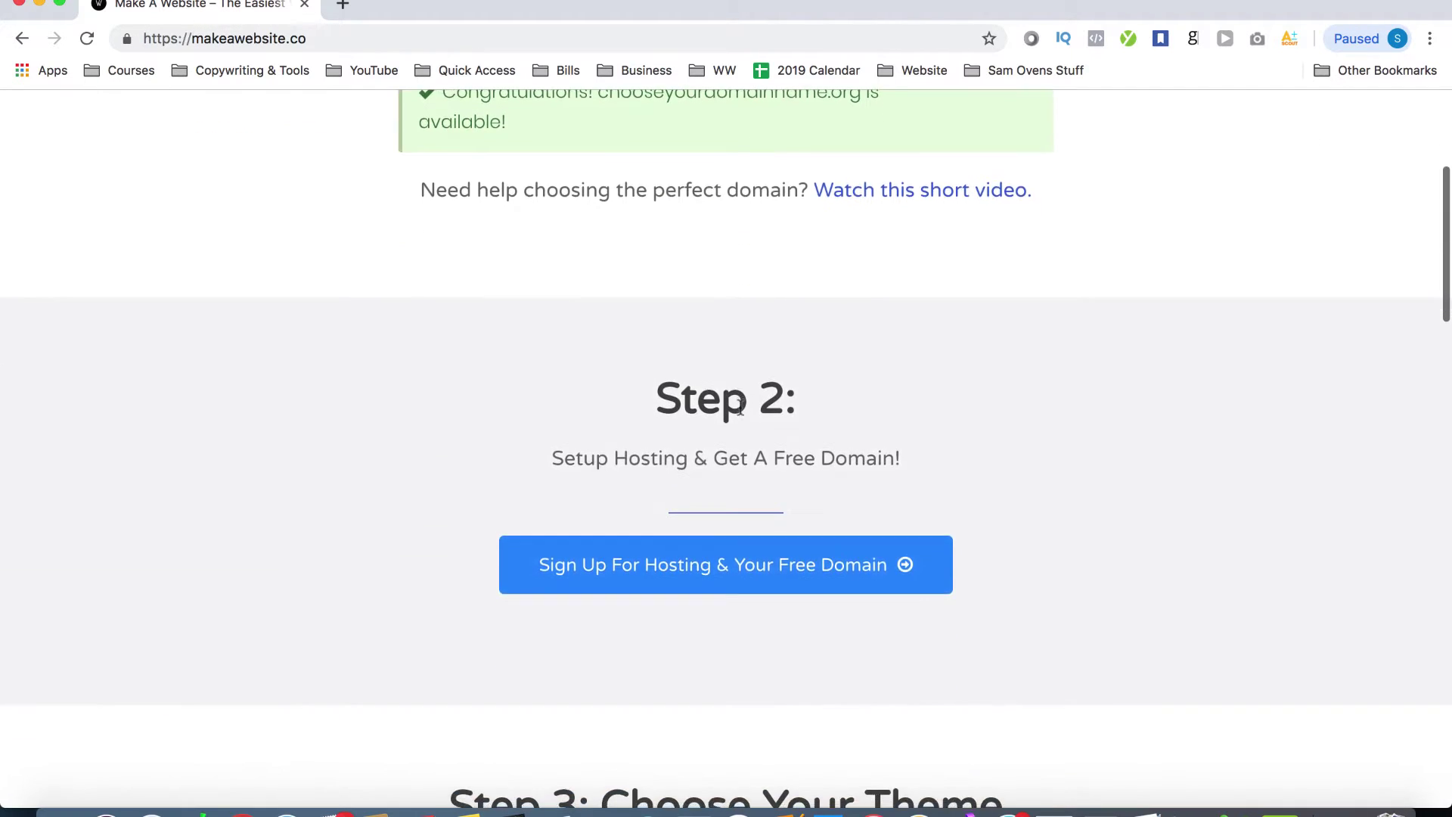
{"action": "left_click", "coordinate": [729, 556]}
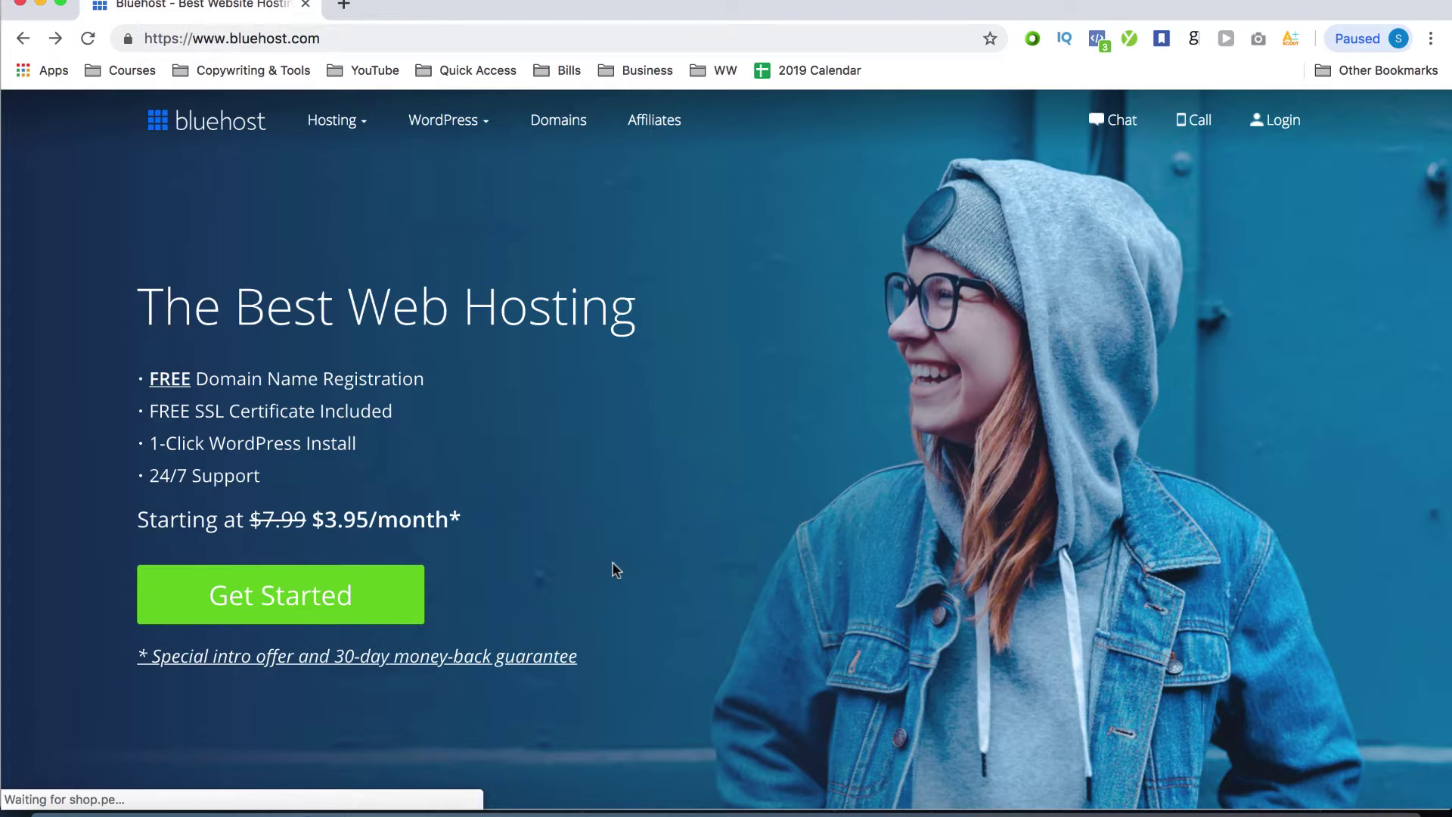
{"action": "scroll", "coordinate": [613, 570], "scroll_direction": "down", "scroll_amount": 10}
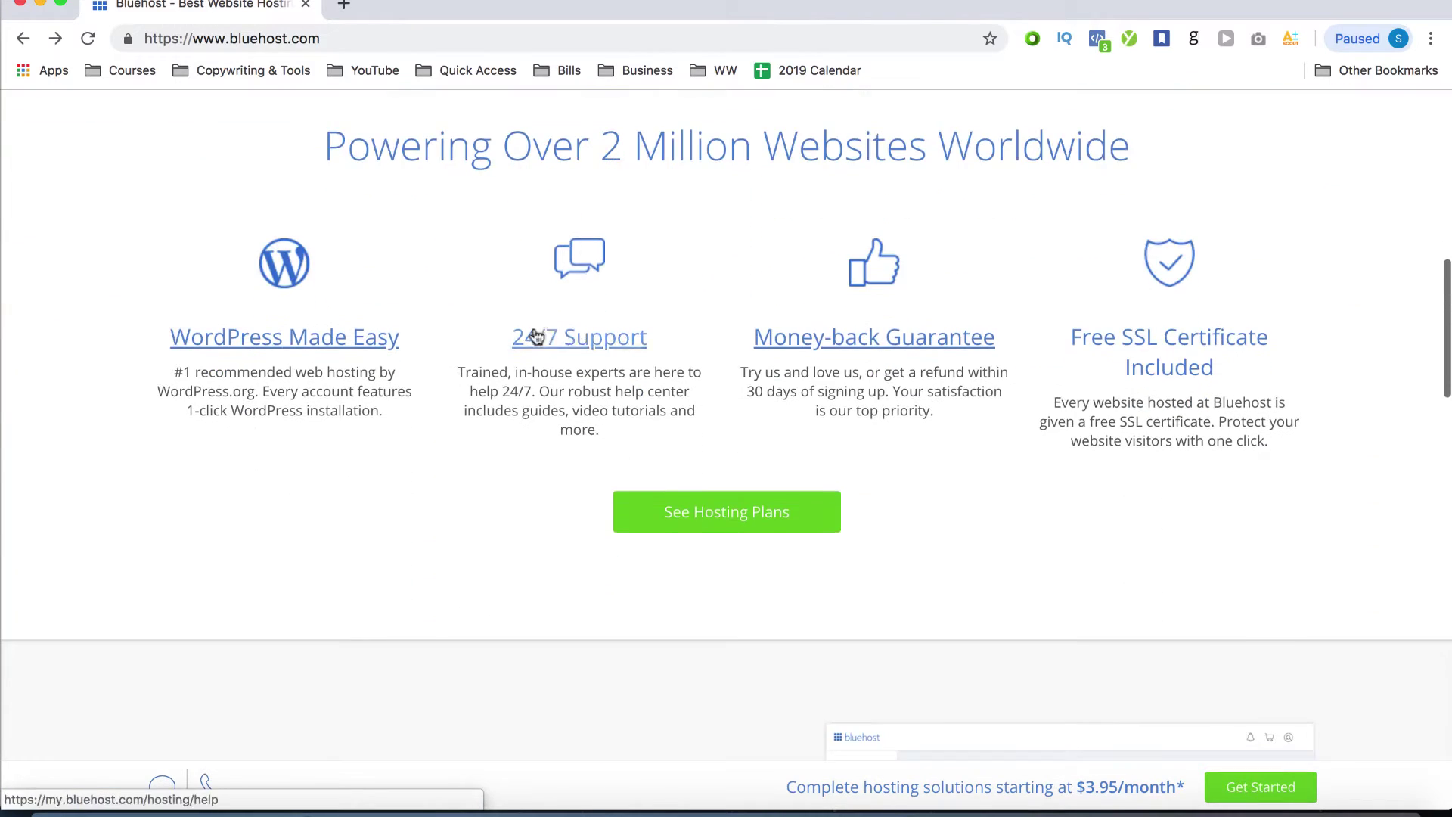
{"action": "scroll", "coordinate": [577, 401], "scroll_direction": "down", "scroll_amount": 10}
{"action": "scroll", "coordinate": [577, 400], "scroll_direction": "down", "scroll_amount": 2}
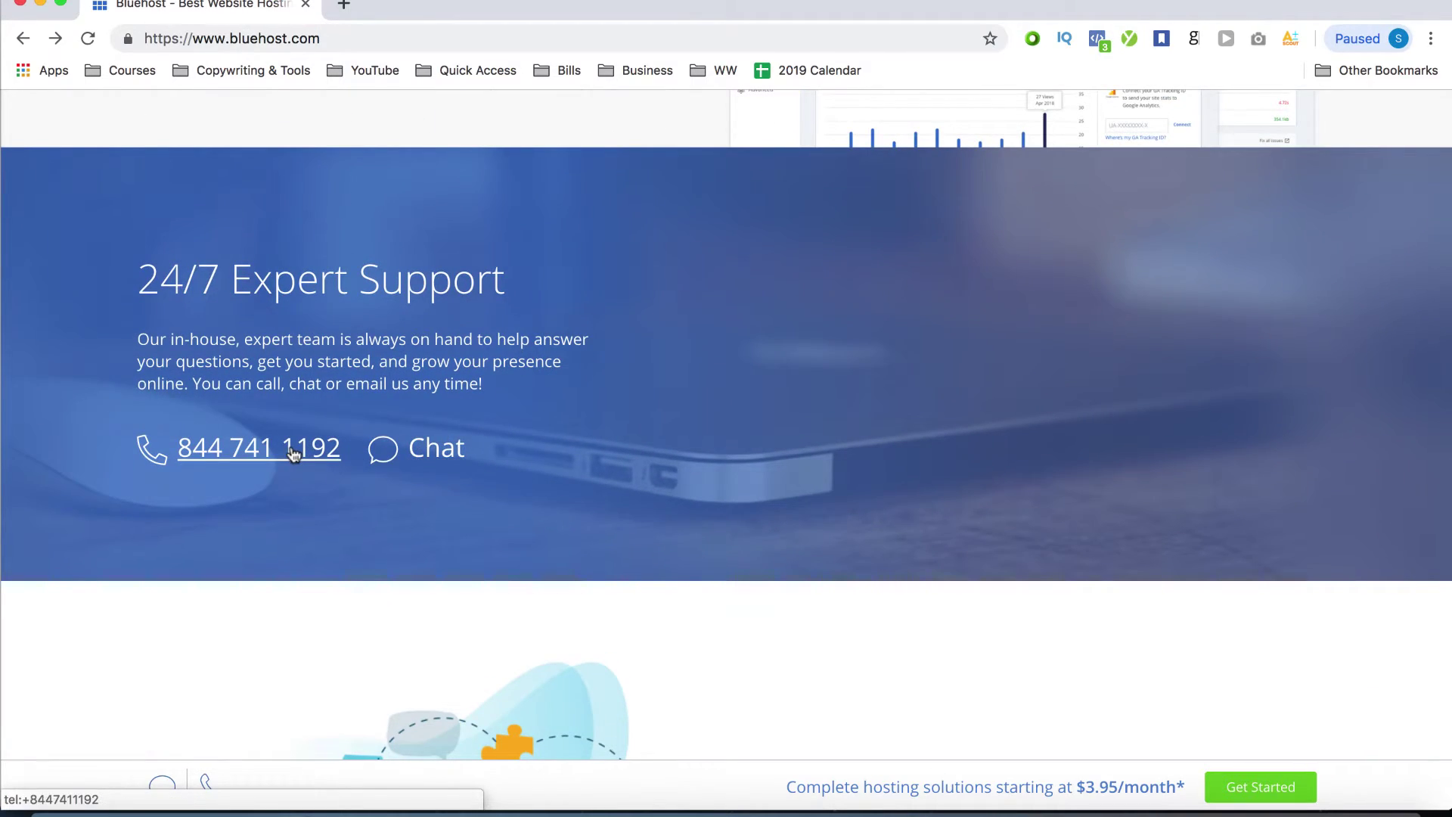
{"action": "scroll", "coordinate": [269, 530], "scroll_direction": "up", "scroll_amount": 8}
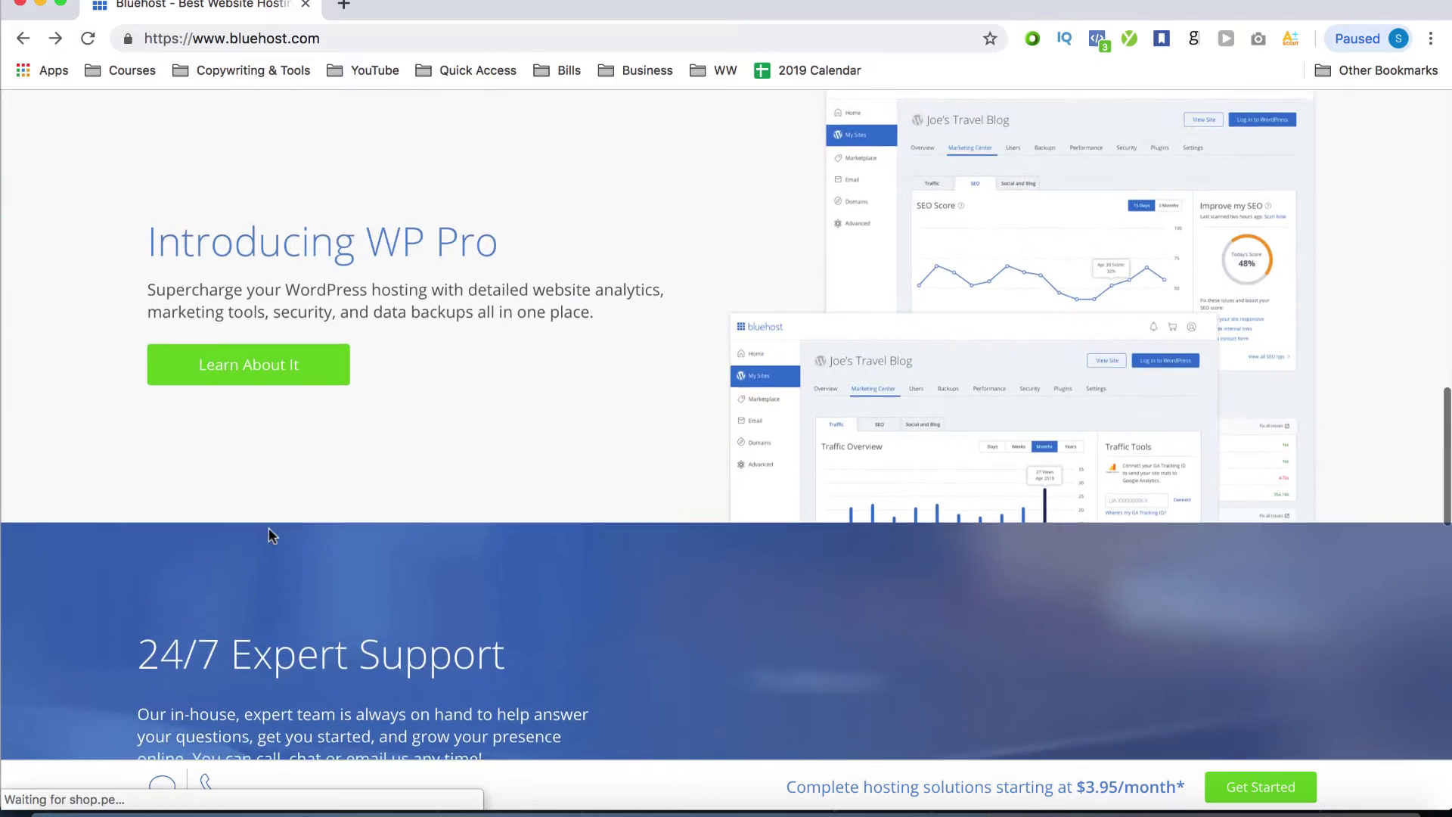
{"action": "scroll", "coordinate": [269, 535], "scroll_direction": "up", "scroll_amount": 10}
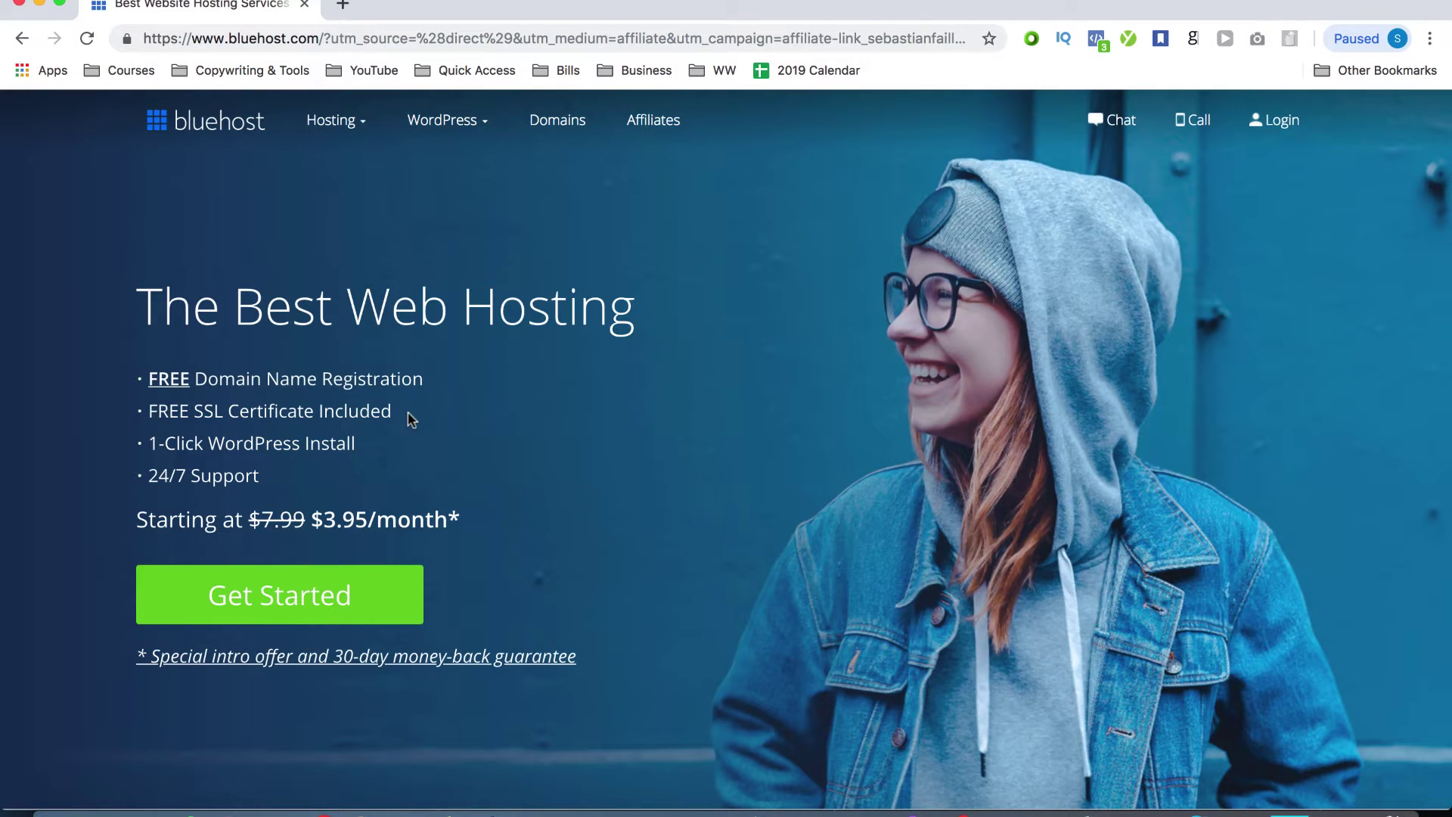
Step: Start the Bluehost signup and select the basic $3.95/month hosting plan
{"action": "left_click", "coordinate": [282, 591]}
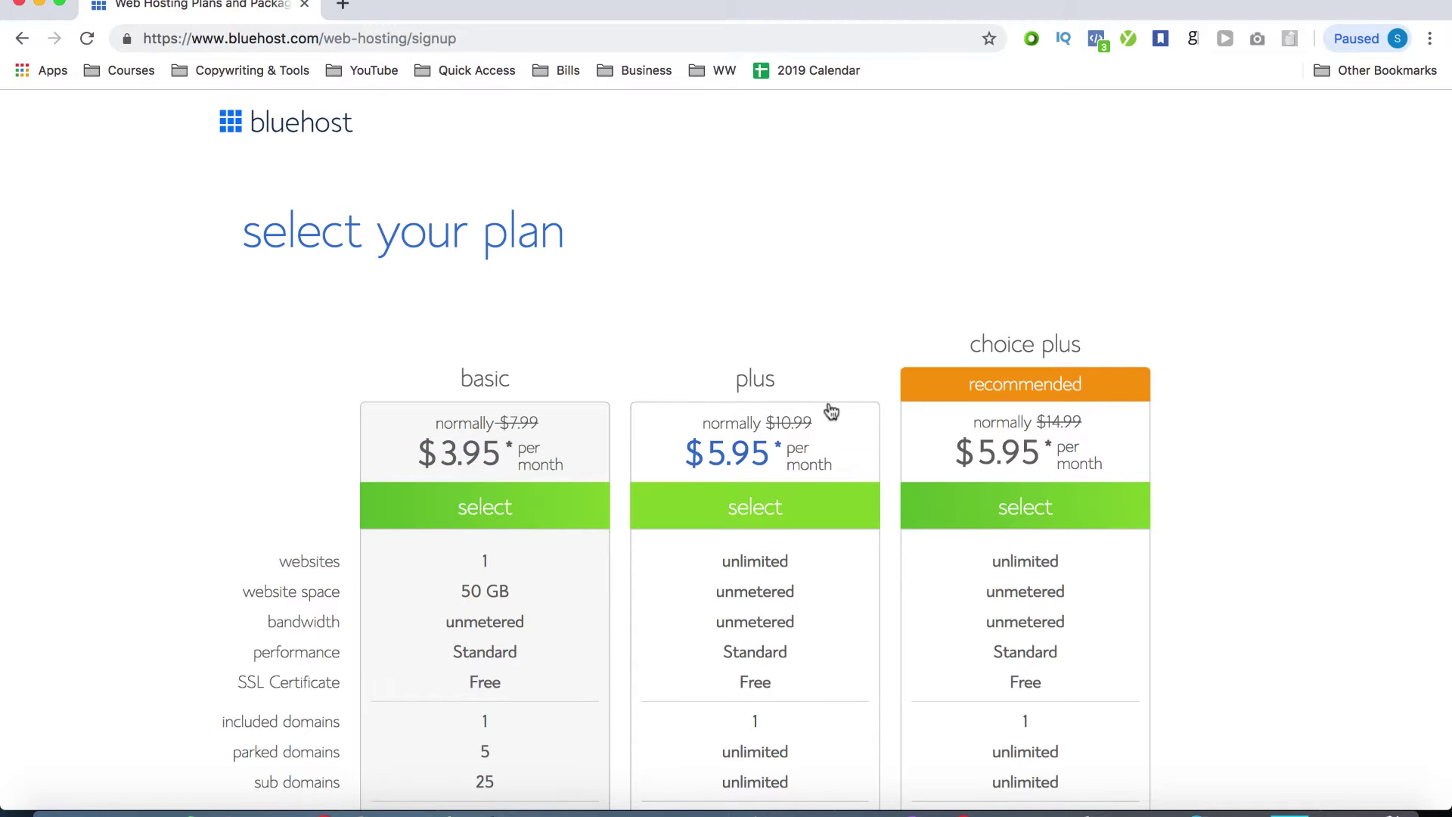
{"action": "scroll", "coordinate": [972, 415], "scroll_direction": "down", "scroll_amount": 8}
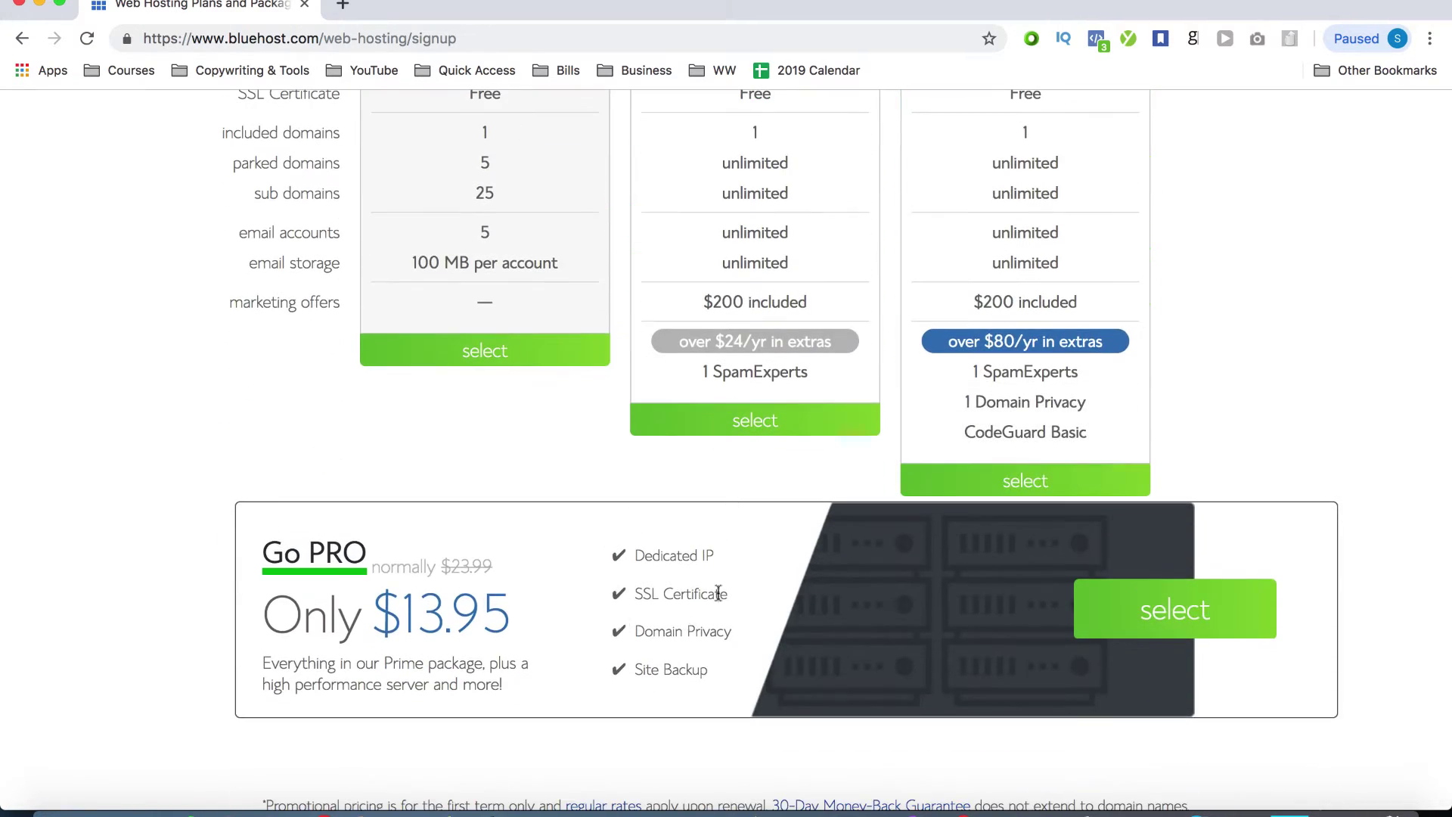
{"action": "scroll", "coordinate": [598, 460], "scroll_direction": "up", "scroll_amount": 6}
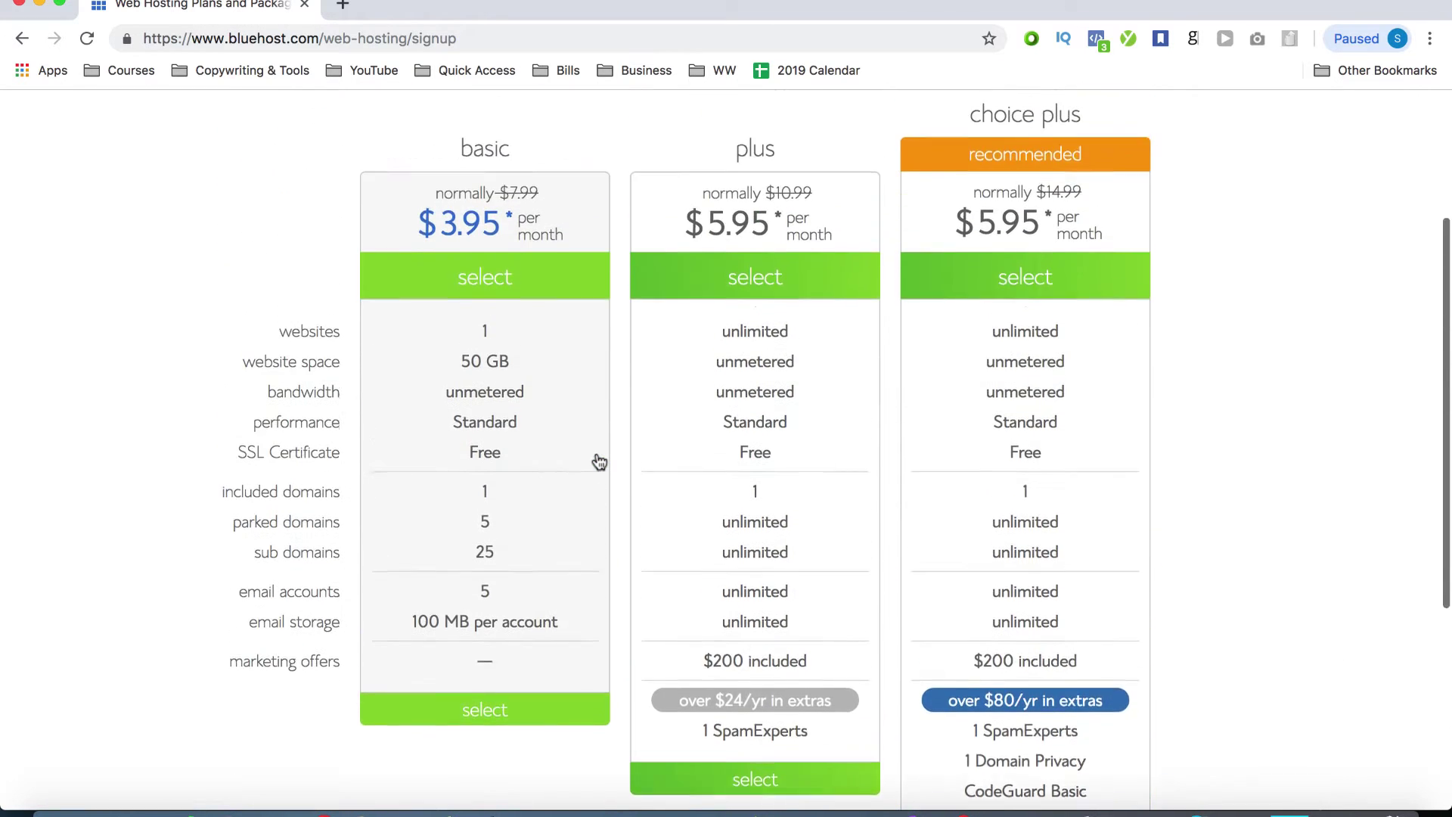
{"action": "scroll", "coordinate": [598, 460], "scroll_direction": "up", "scroll_amount": 2}
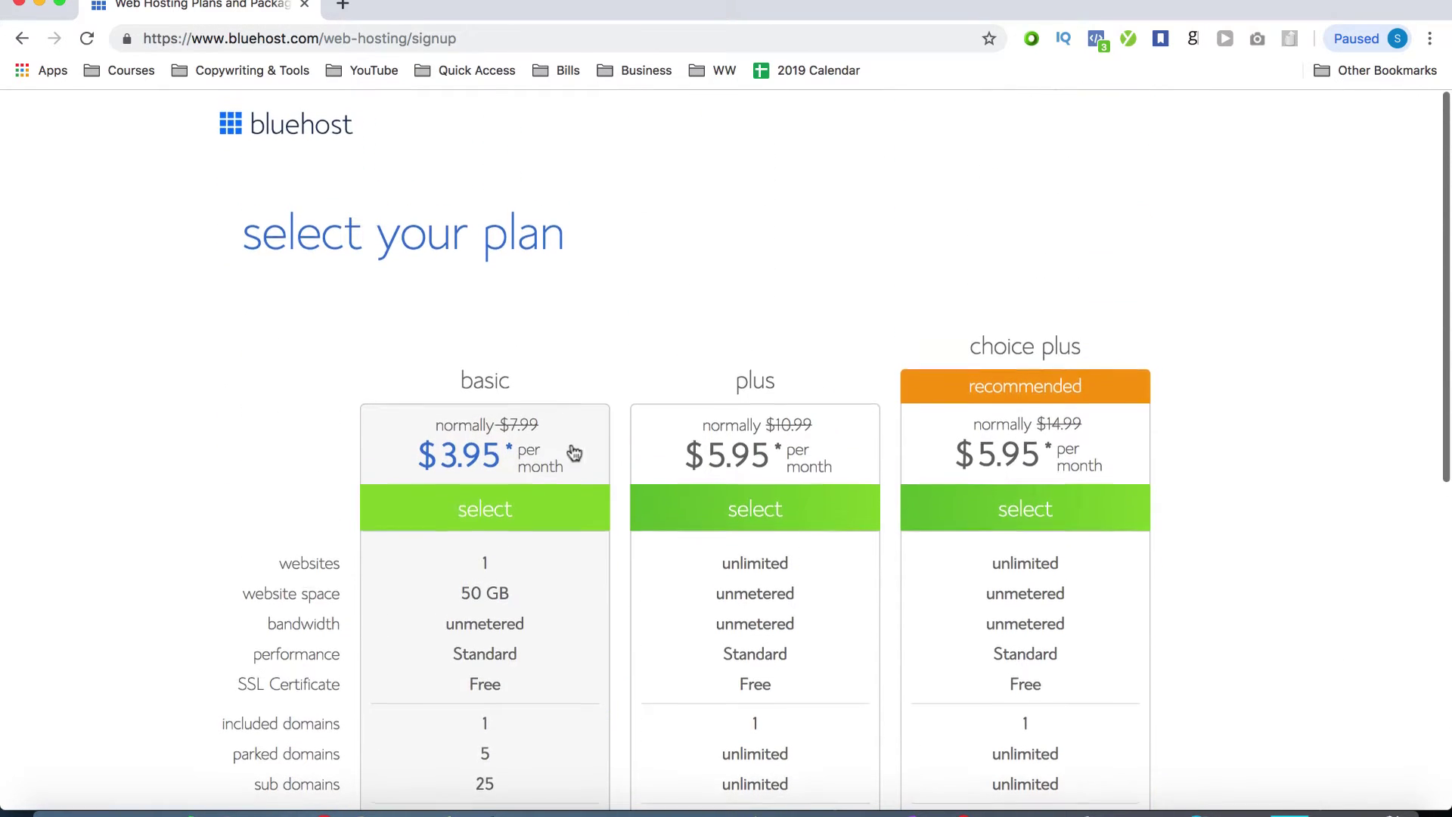
{"action": "left_click", "coordinate": [486, 507]}
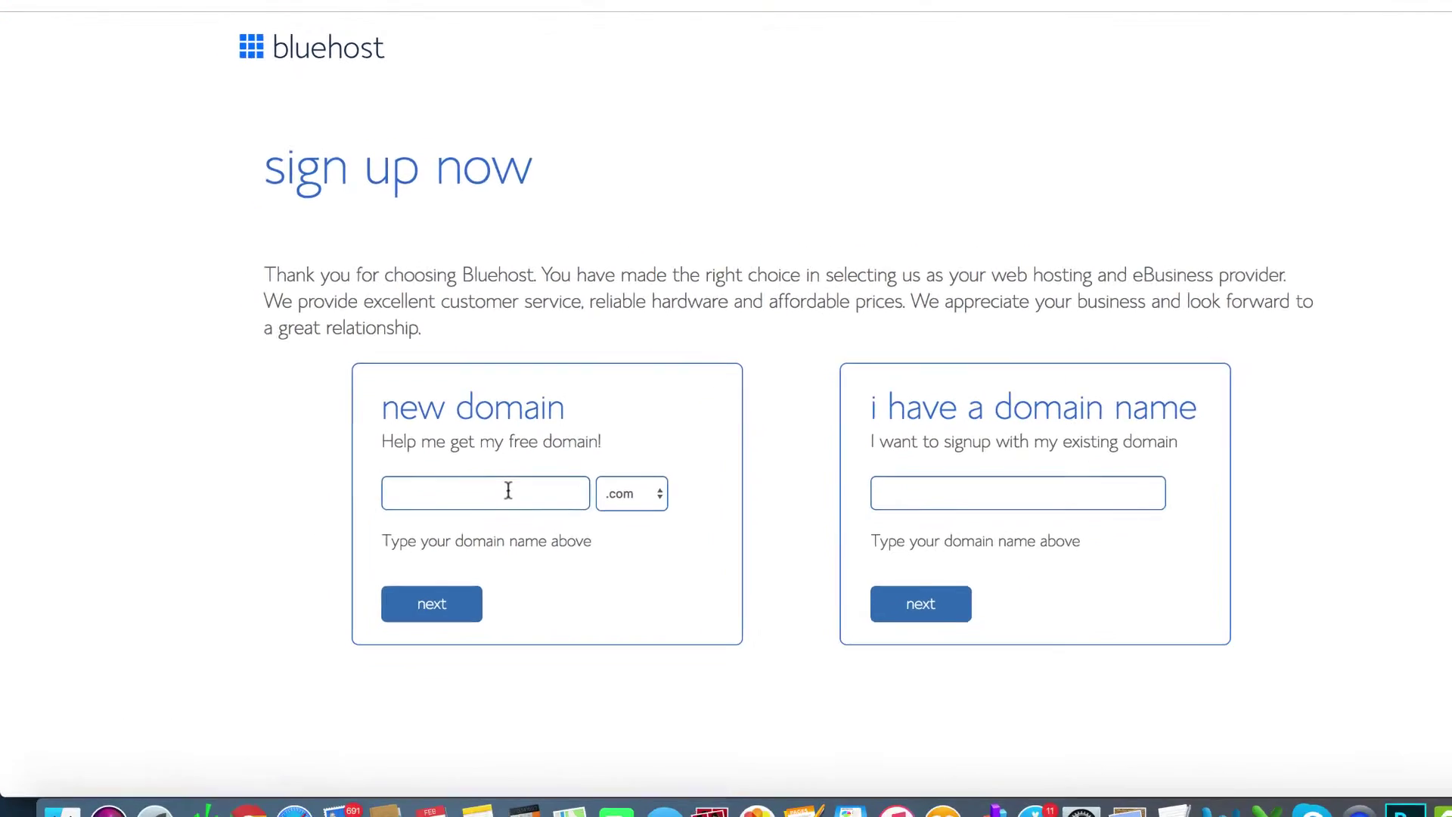
Step: Claim makeawebsite with the .co ending as the new free domain
{"action": "left_click", "coordinate": [508, 491]}
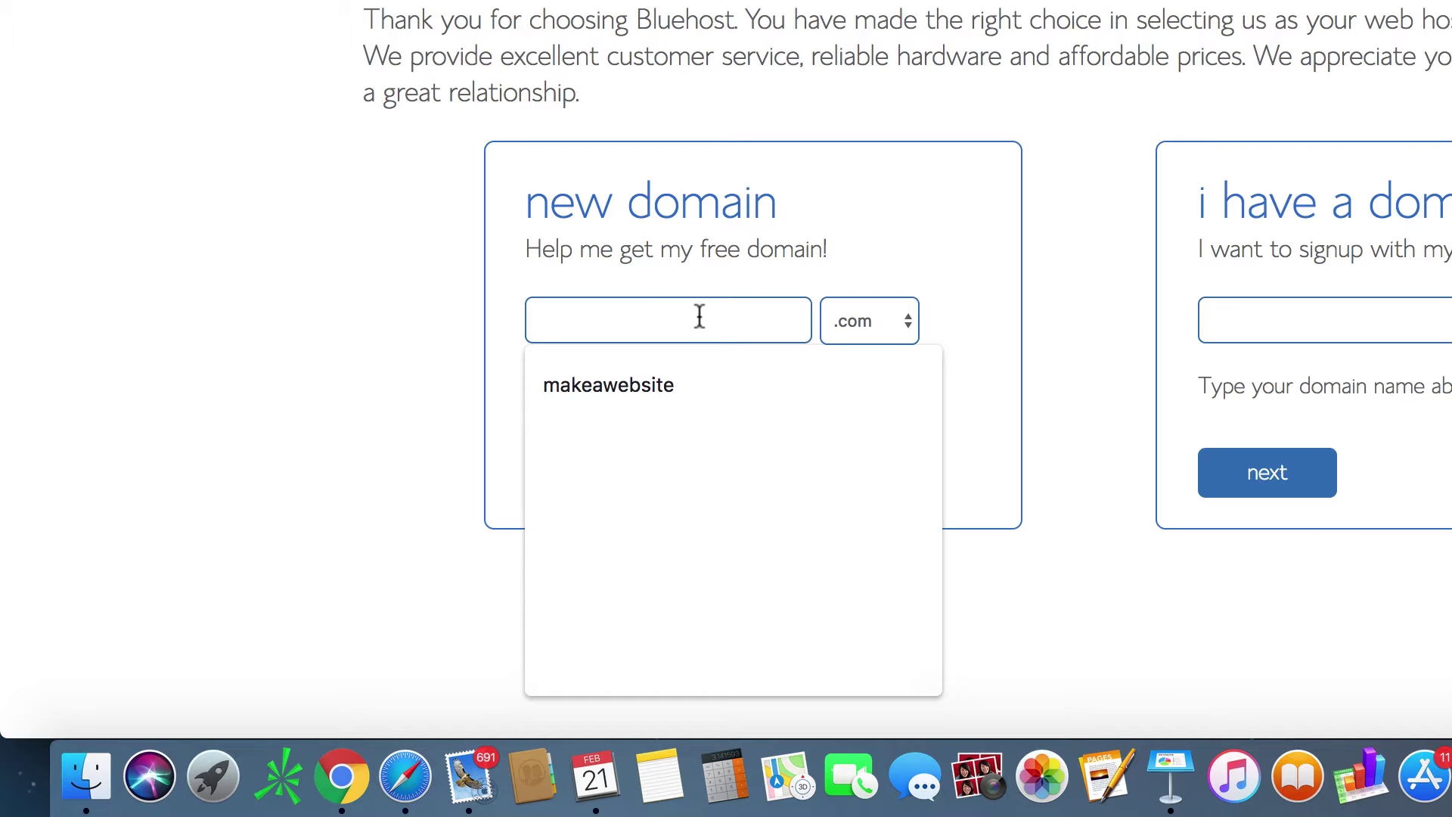
{"action": "left_click", "coordinate": [668, 382]}
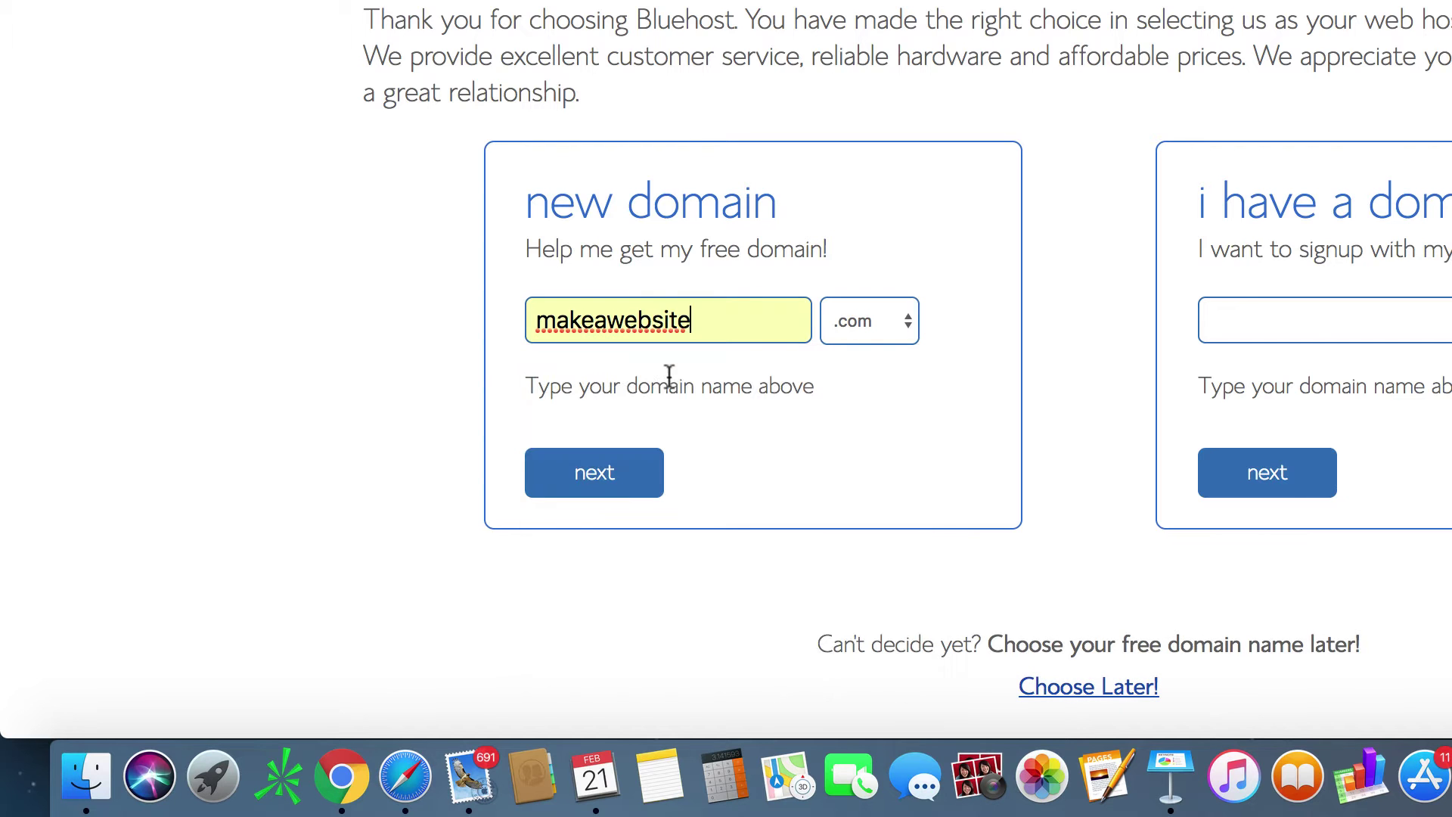
{"action": "left_click", "coordinate": [865, 321]}
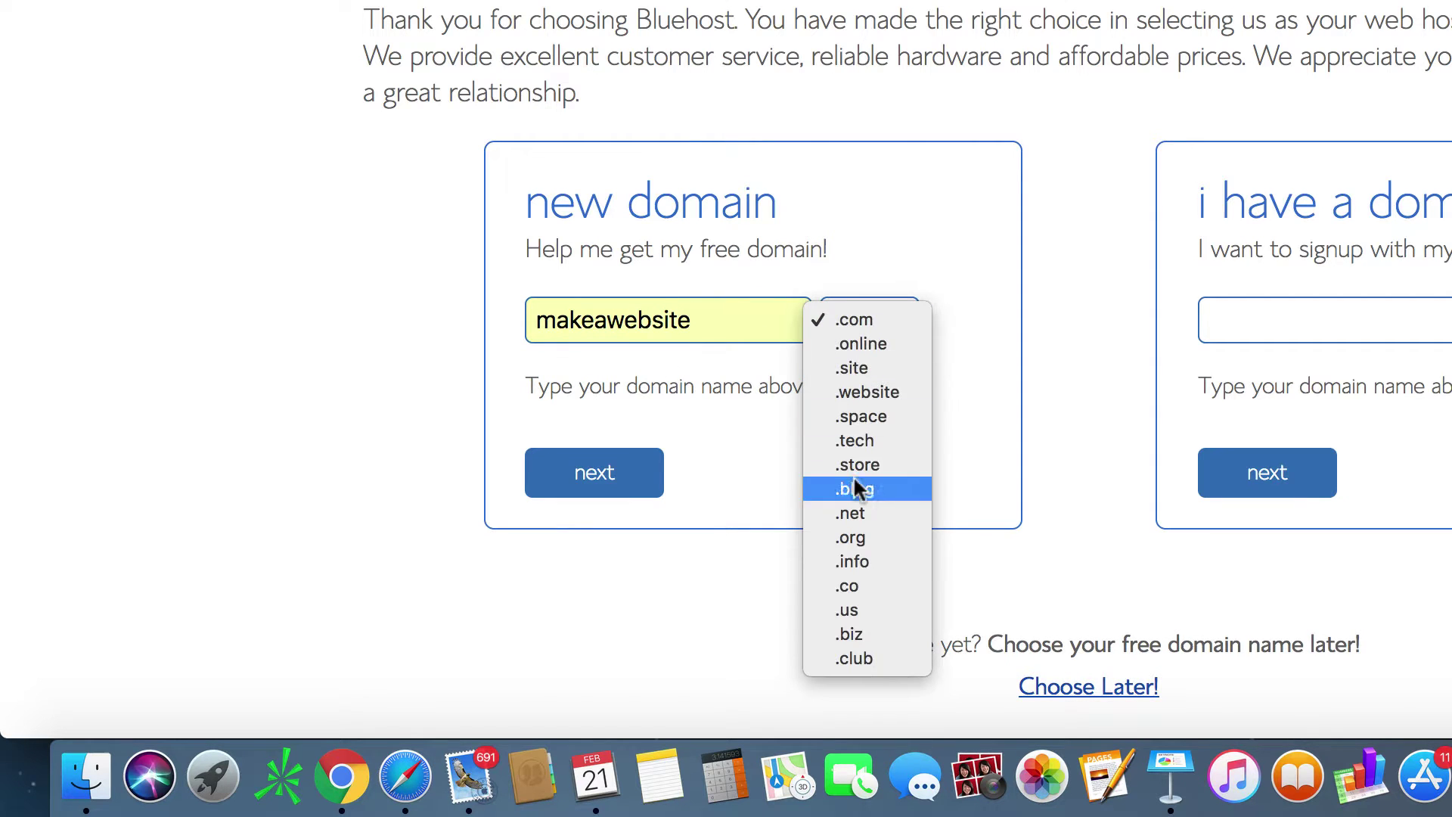
{"action": "left_click", "coordinate": [853, 586]}
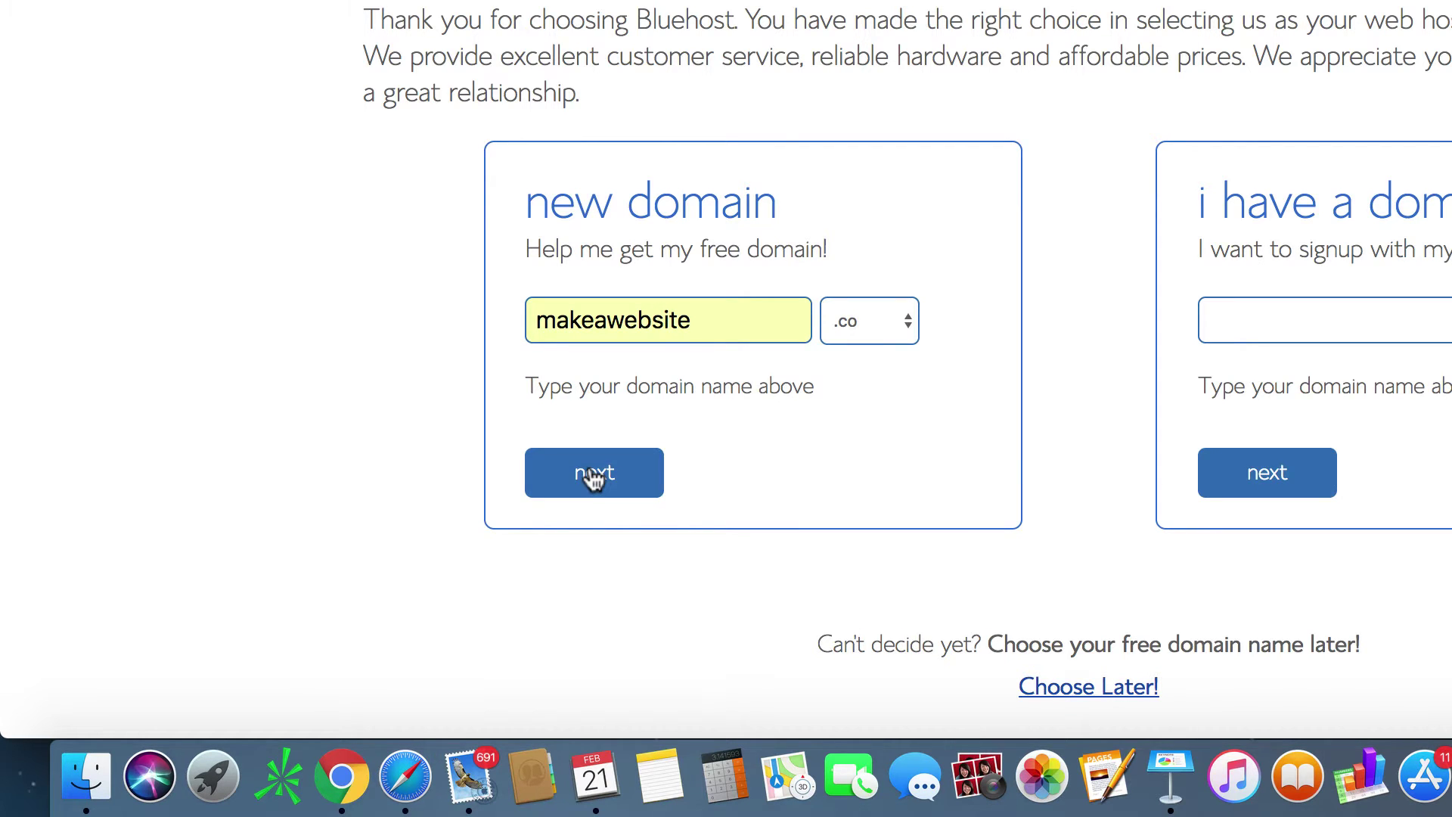
{"action": "left_click", "coordinate": [594, 473]}
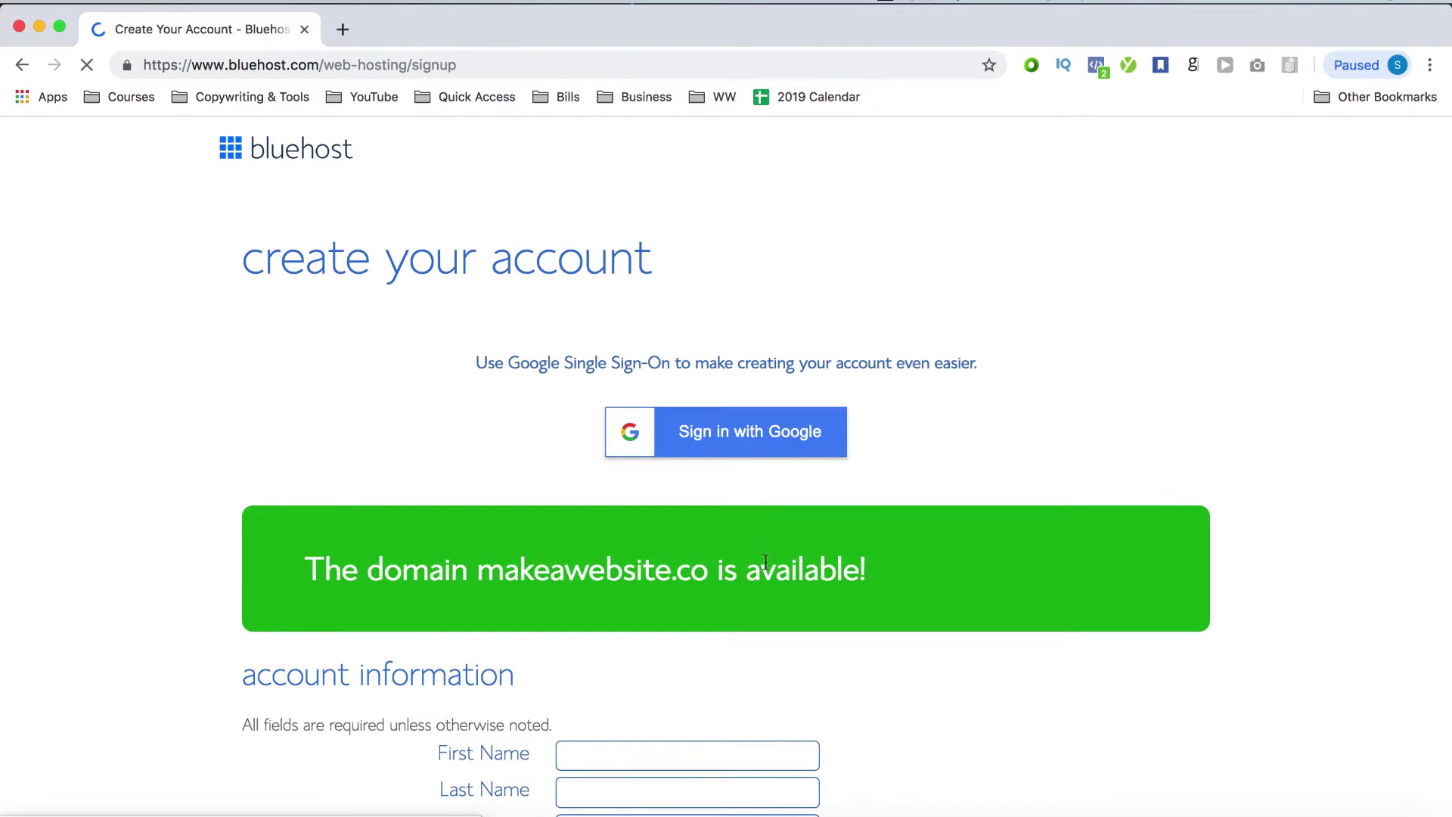
Step: Autofill the name, address and email fields in the account information form
{"action": "scroll", "coordinate": [700, 610], "scroll_direction": "down", "scroll_amount": 3}
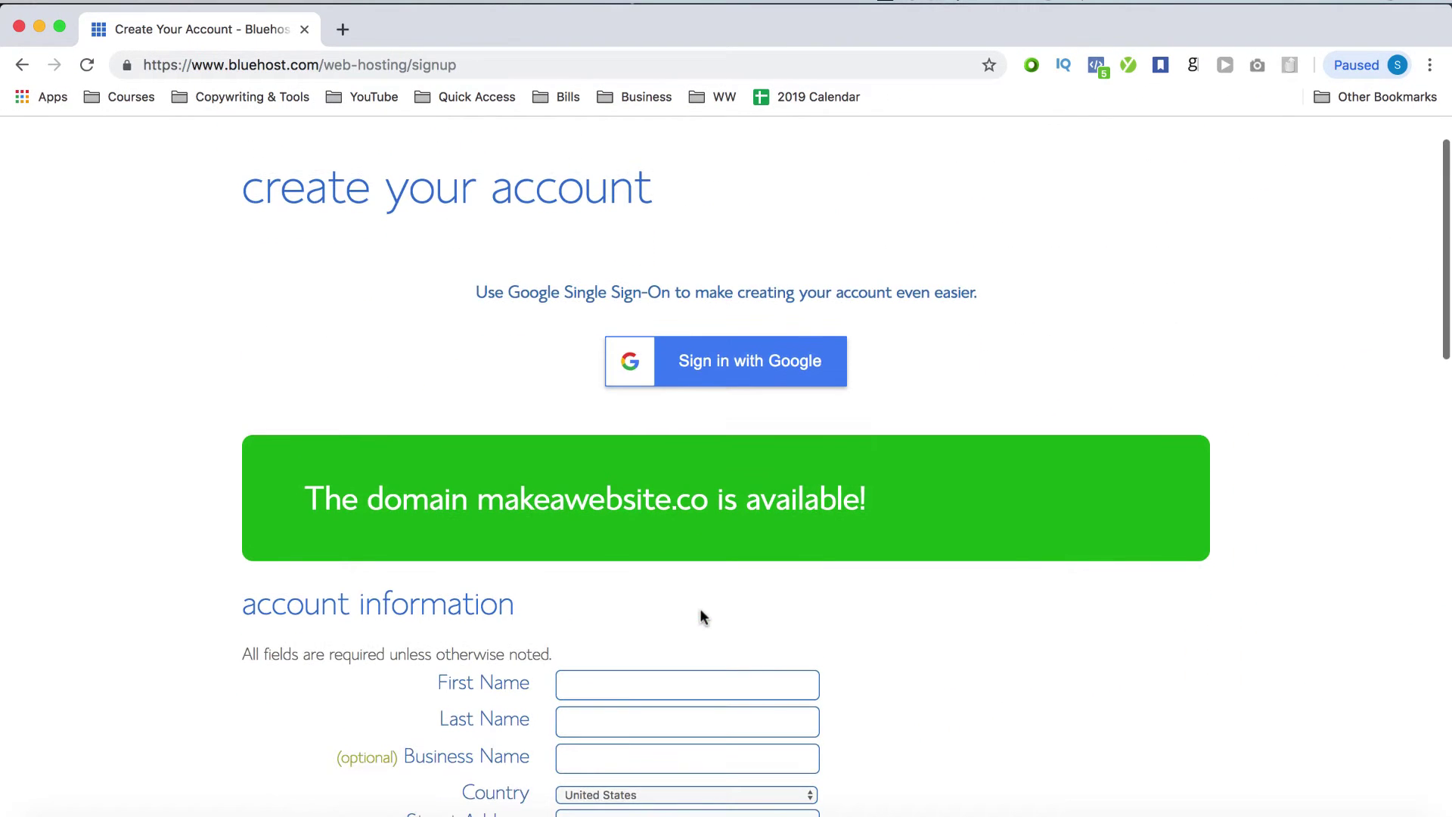
{"action": "scroll", "coordinate": [700, 610], "scroll_direction": "down", "scroll_amount": 1}
{"action": "scroll", "coordinate": [700, 614], "scroll_direction": "down", "scroll_amount": 5}
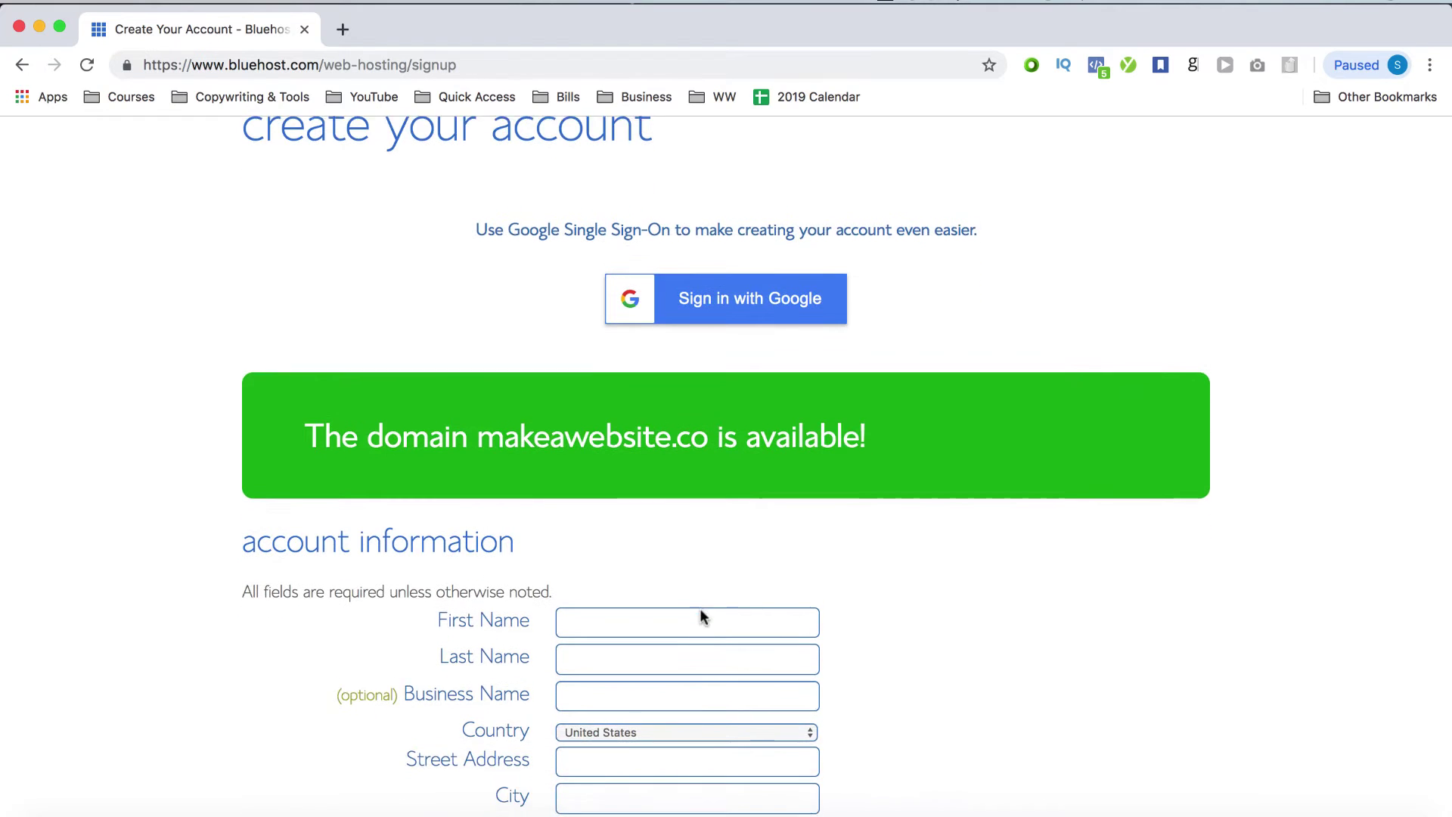
{"action": "scroll", "coordinate": [701, 609], "scroll_direction": "down", "scroll_amount": 4}
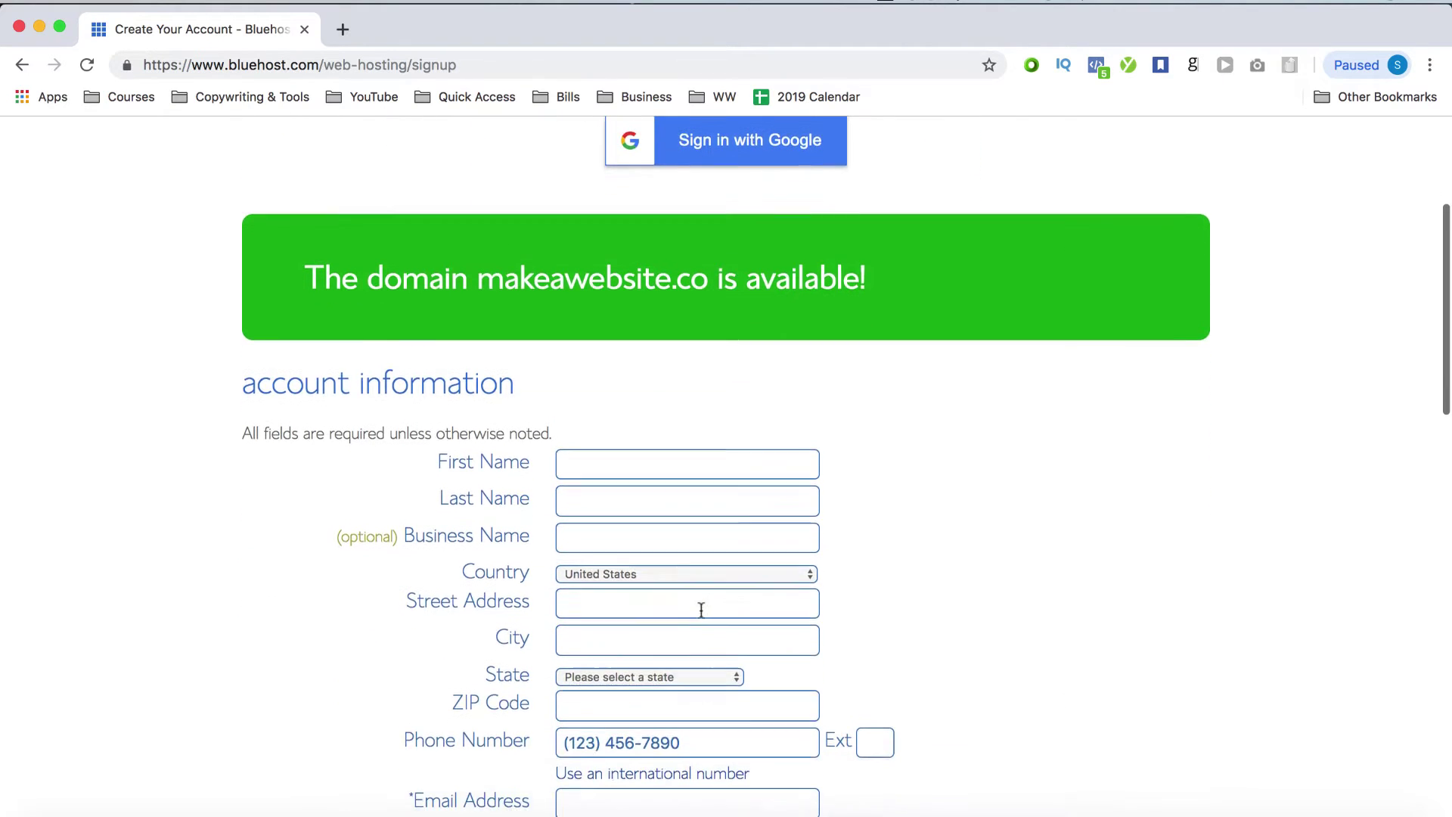
{"action": "scroll", "coordinate": [701, 609], "scroll_direction": "up", "scroll_amount": 10}
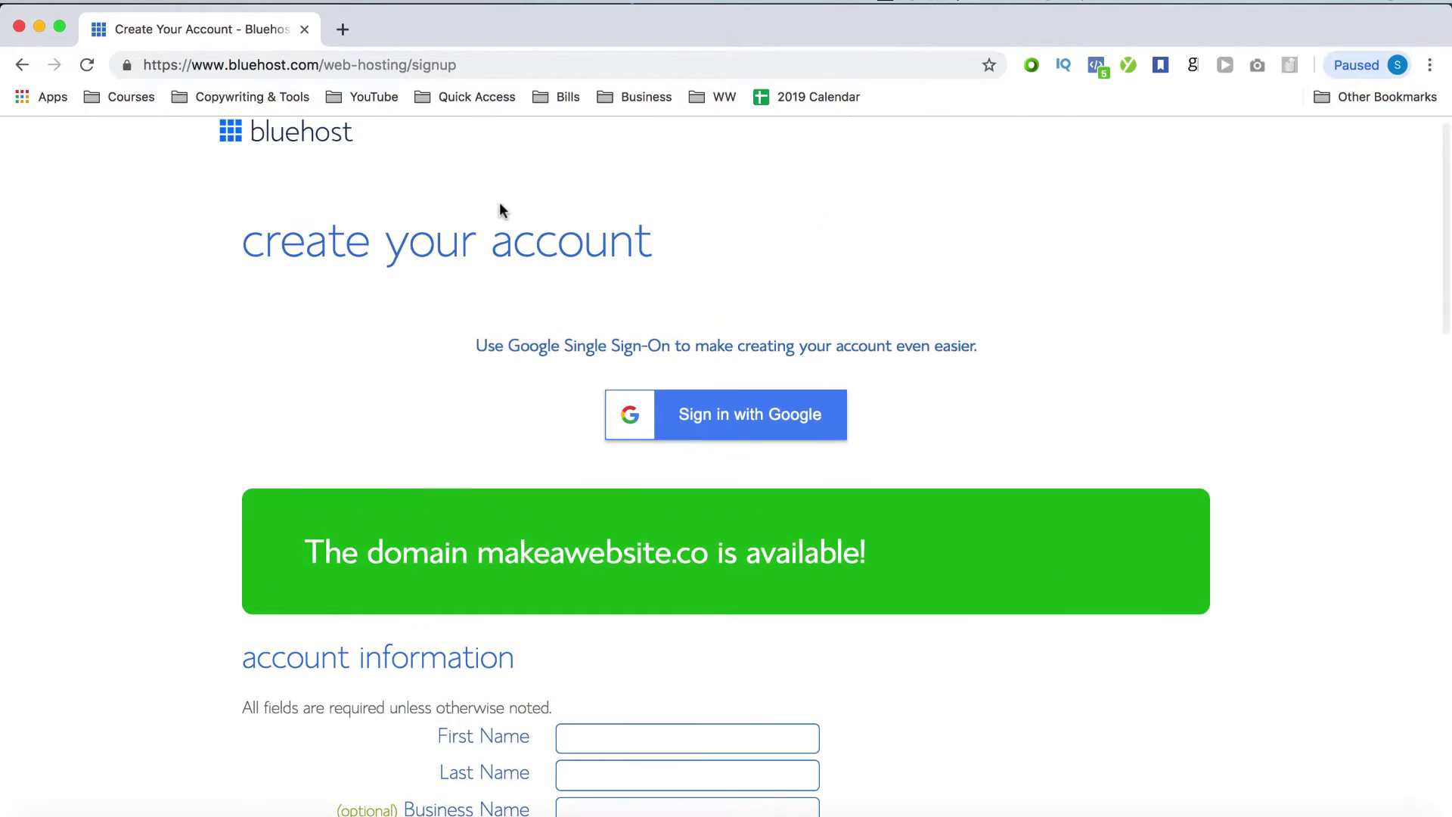
{"action": "mouse_move", "coordinate": [454, 97]}
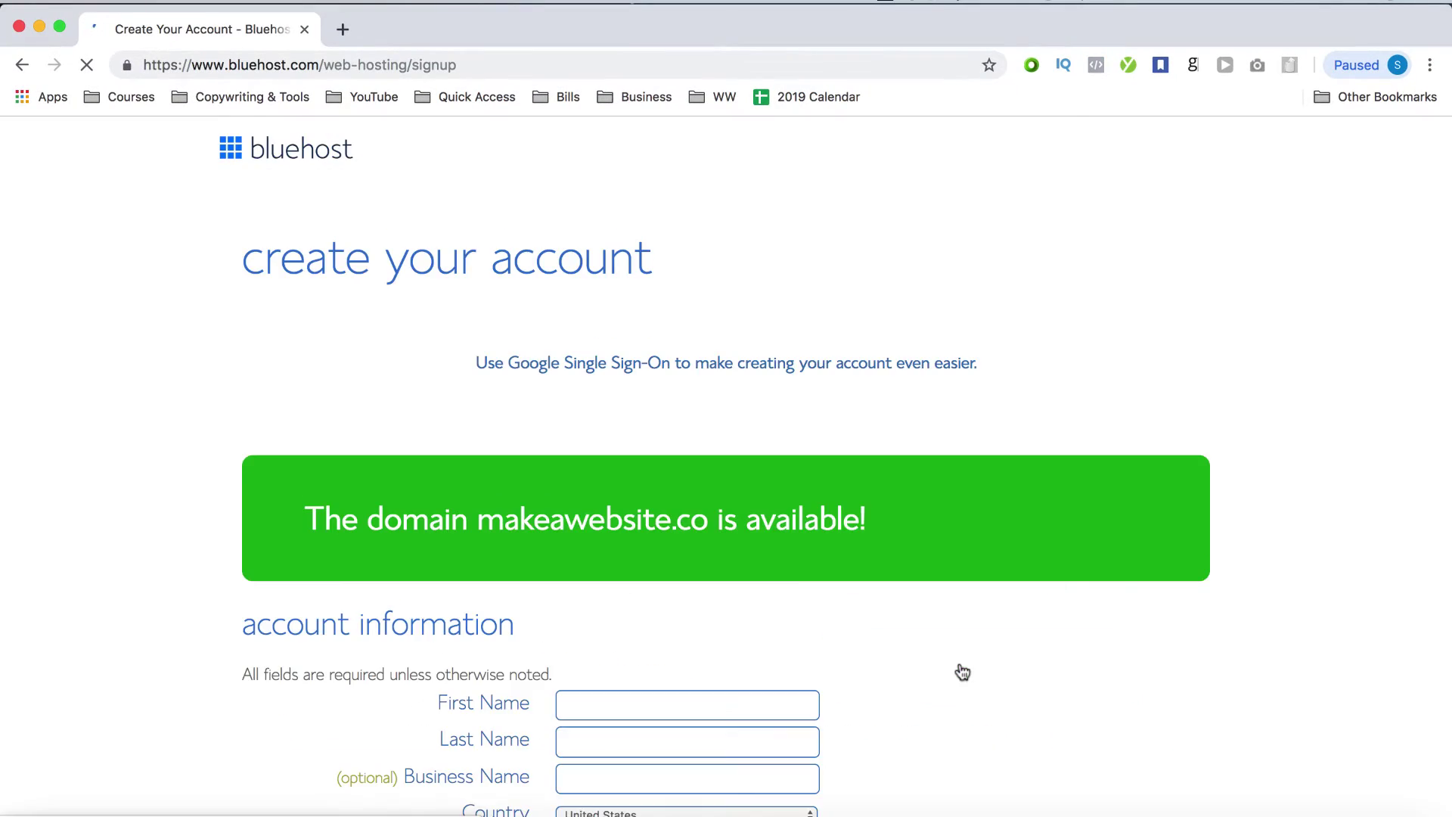
{"action": "scroll", "coordinate": [962, 672], "scroll_direction": "down", "scroll_amount": 10}
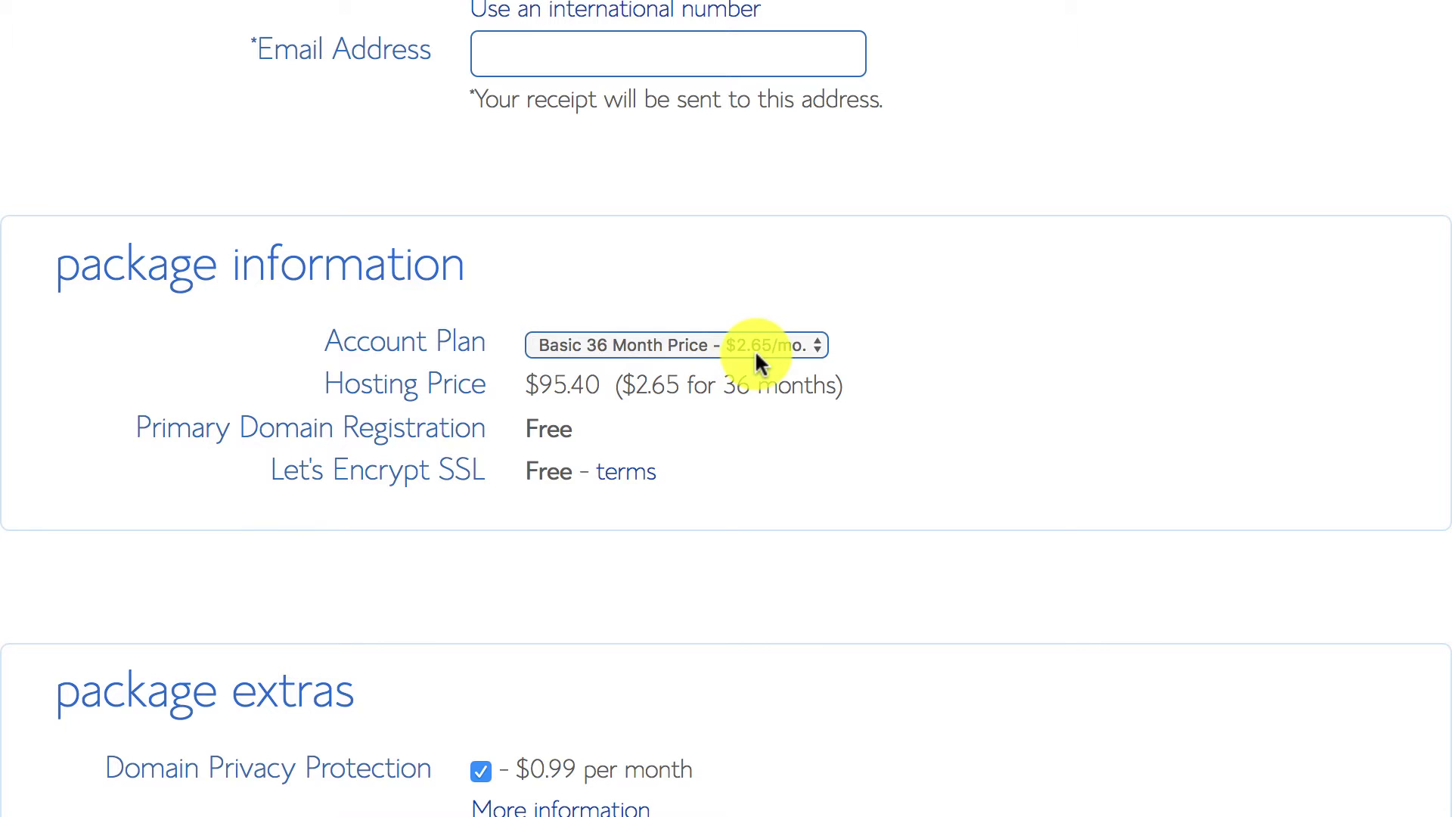
{"action": "scroll", "coordinate": [753, 393], "scroll_direction": "up", "scroll_amount": 8}
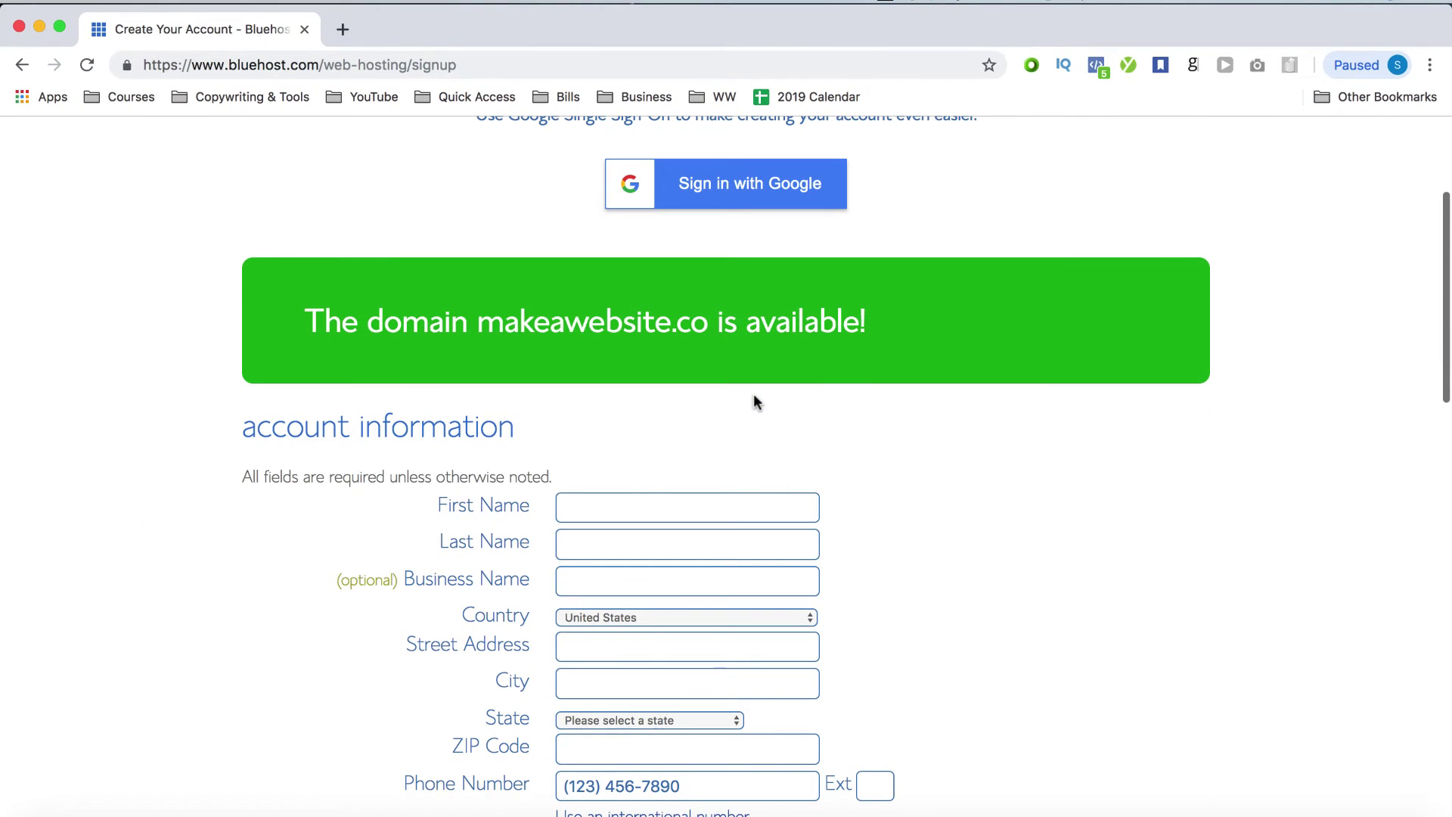
{"action": "scroll", "coordinate": [625, 502], "scroll_direction": "down", "scroll_amount": 2}
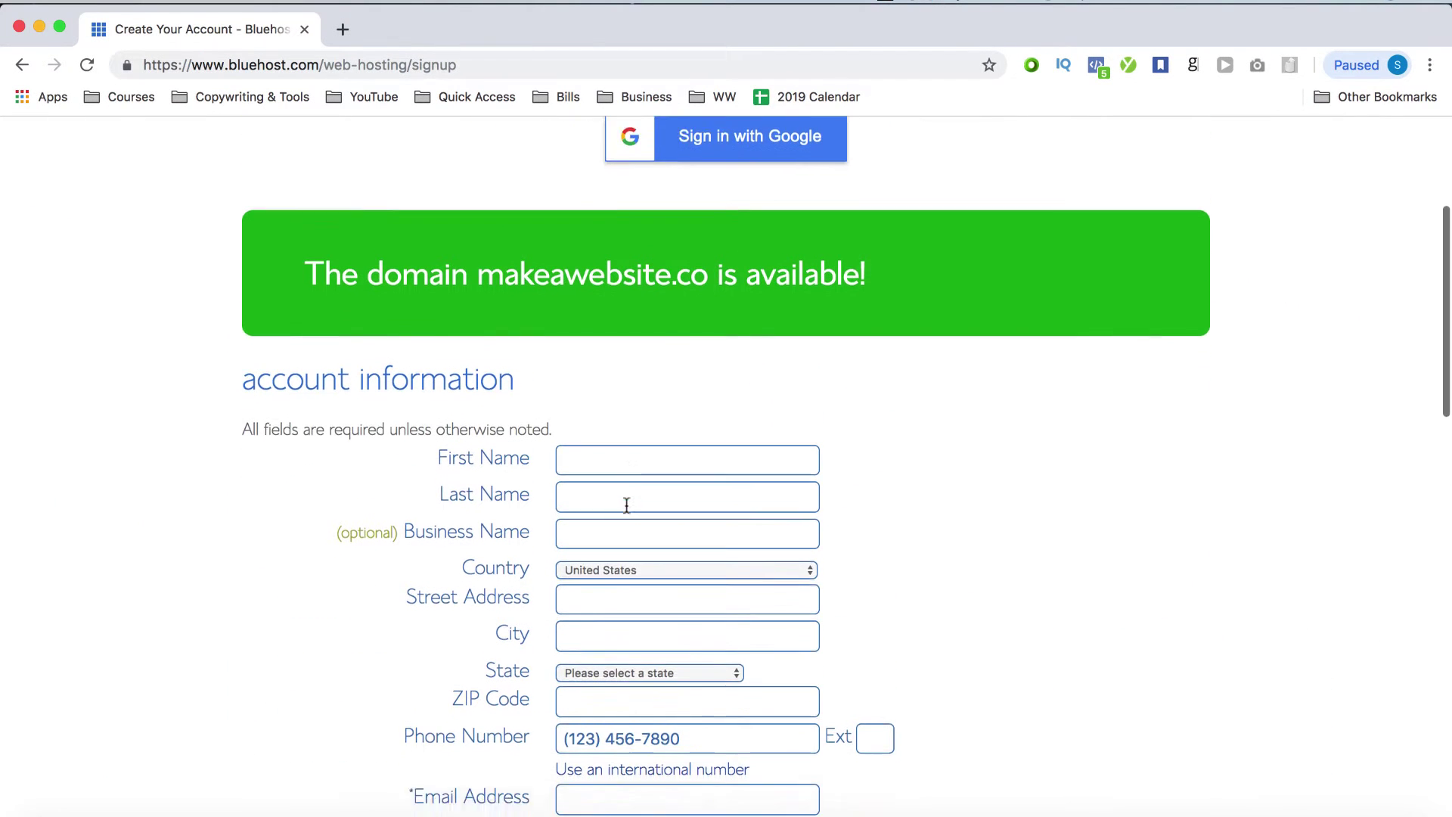
{"action": "scroll", "coordinate": [626, 505], "scroll_direction": "down", "scroll_amount": 5}
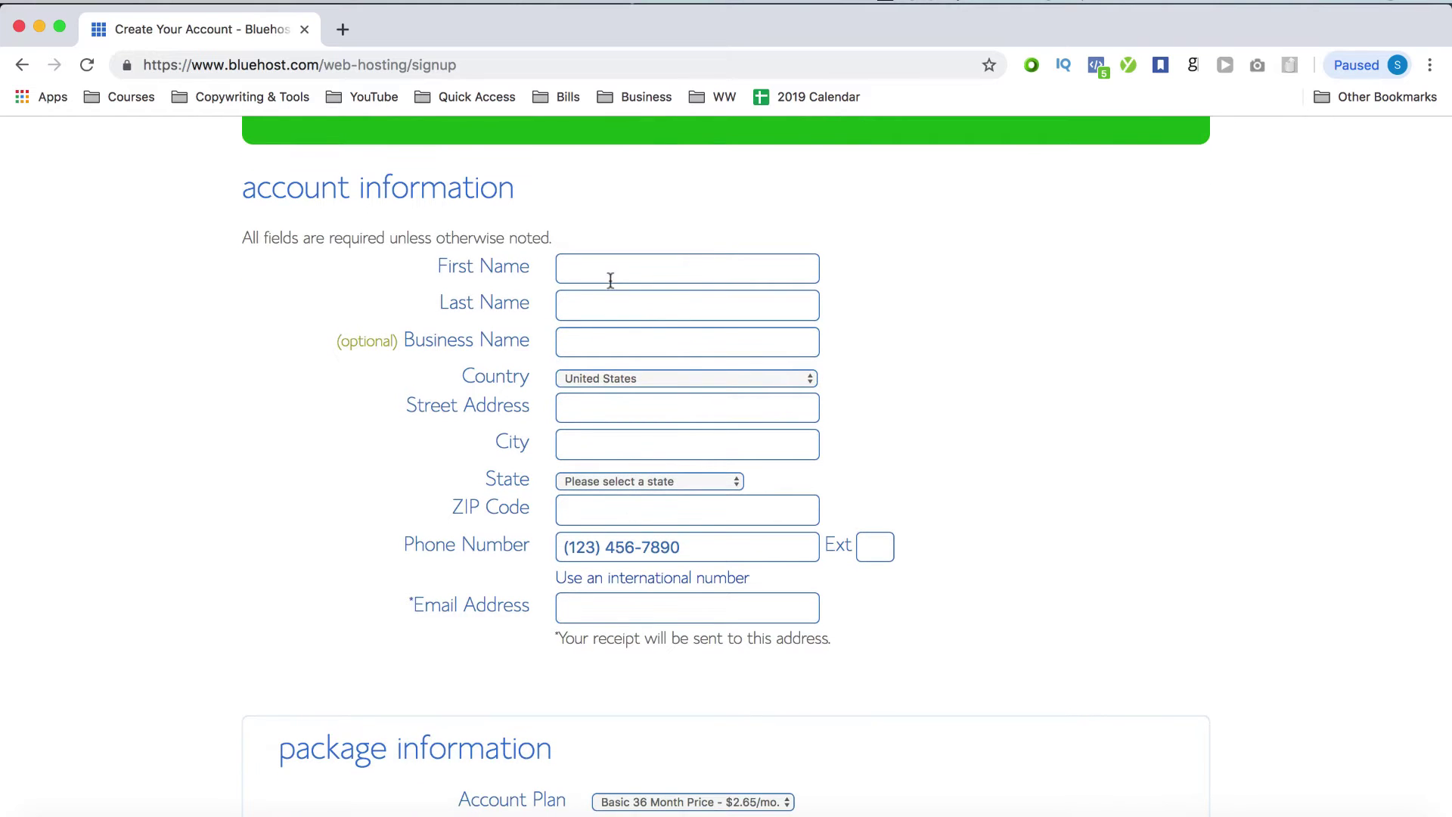
{"action": "left_click", "coordinate": [610, 279]}
{"action": "left_click", "coordinate": [613, 343]}
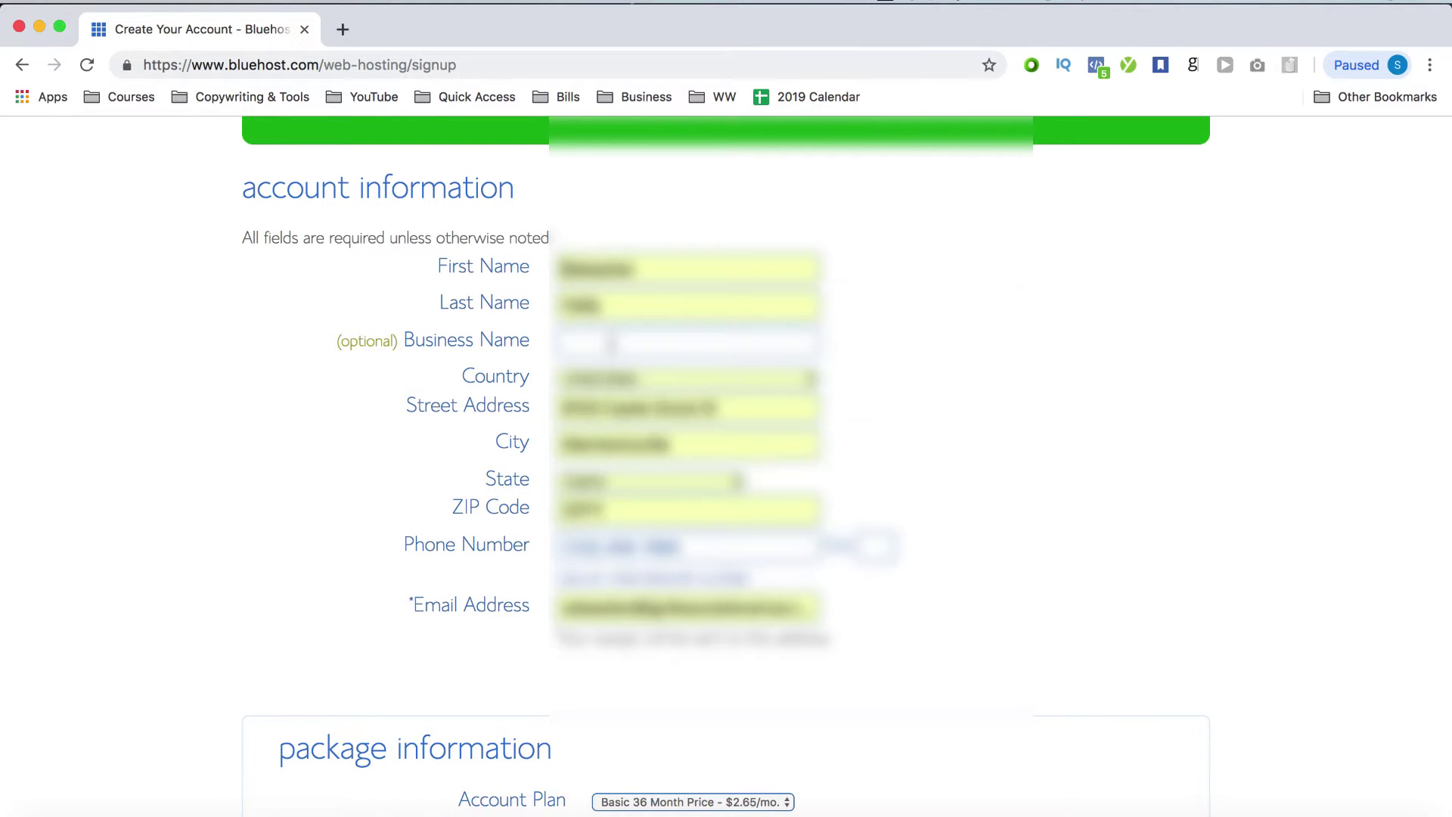
{"action": "scroll", "coordinate": [625, 446], "scroll_direction": "down", "scroll_amount": 10}
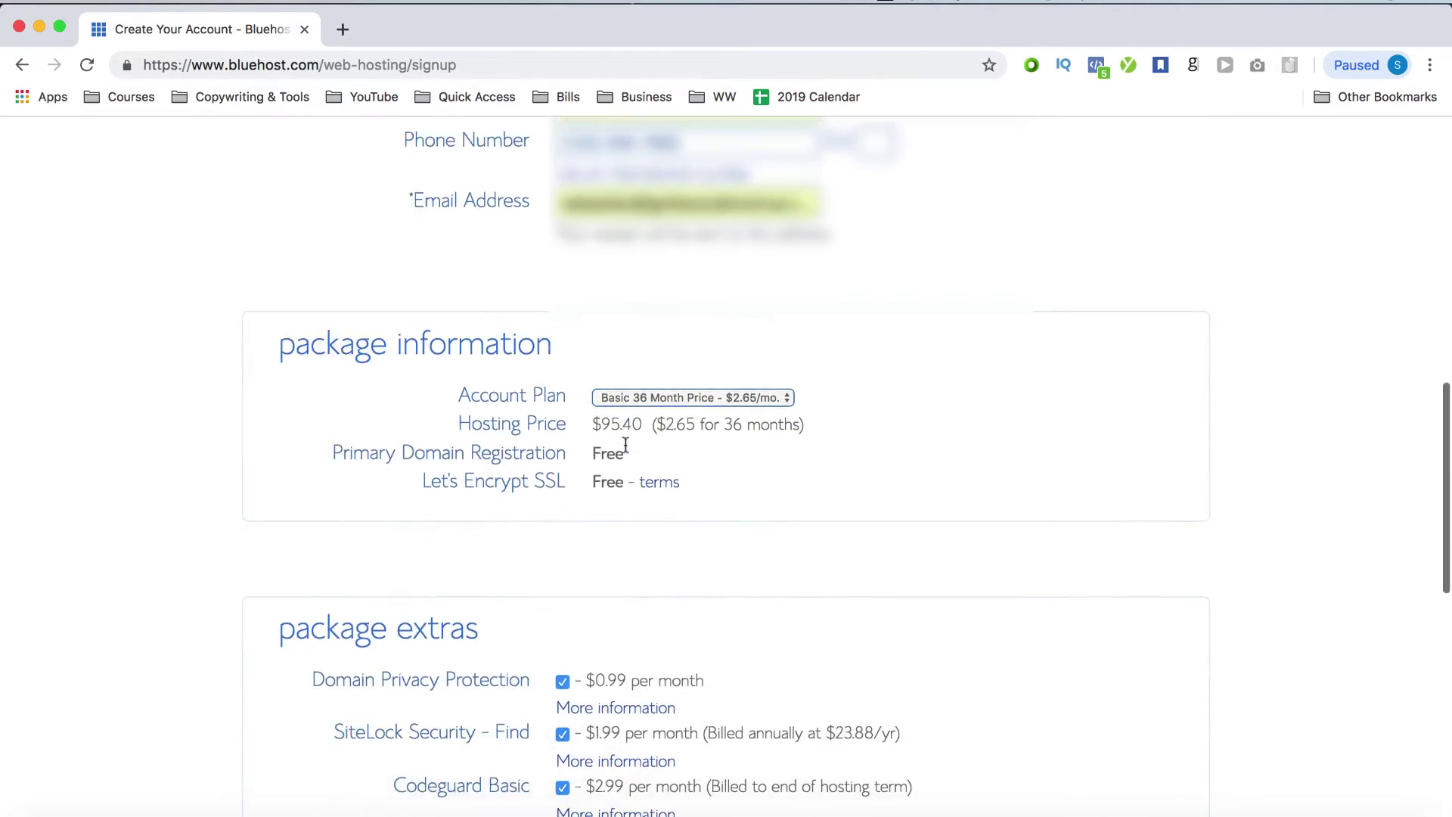
Step: Keep the Basic 36 Month plan and remove the SiteLock Security and Codeguard Basic extras
{"action": "left_click", "coordinate": [644, 399]}
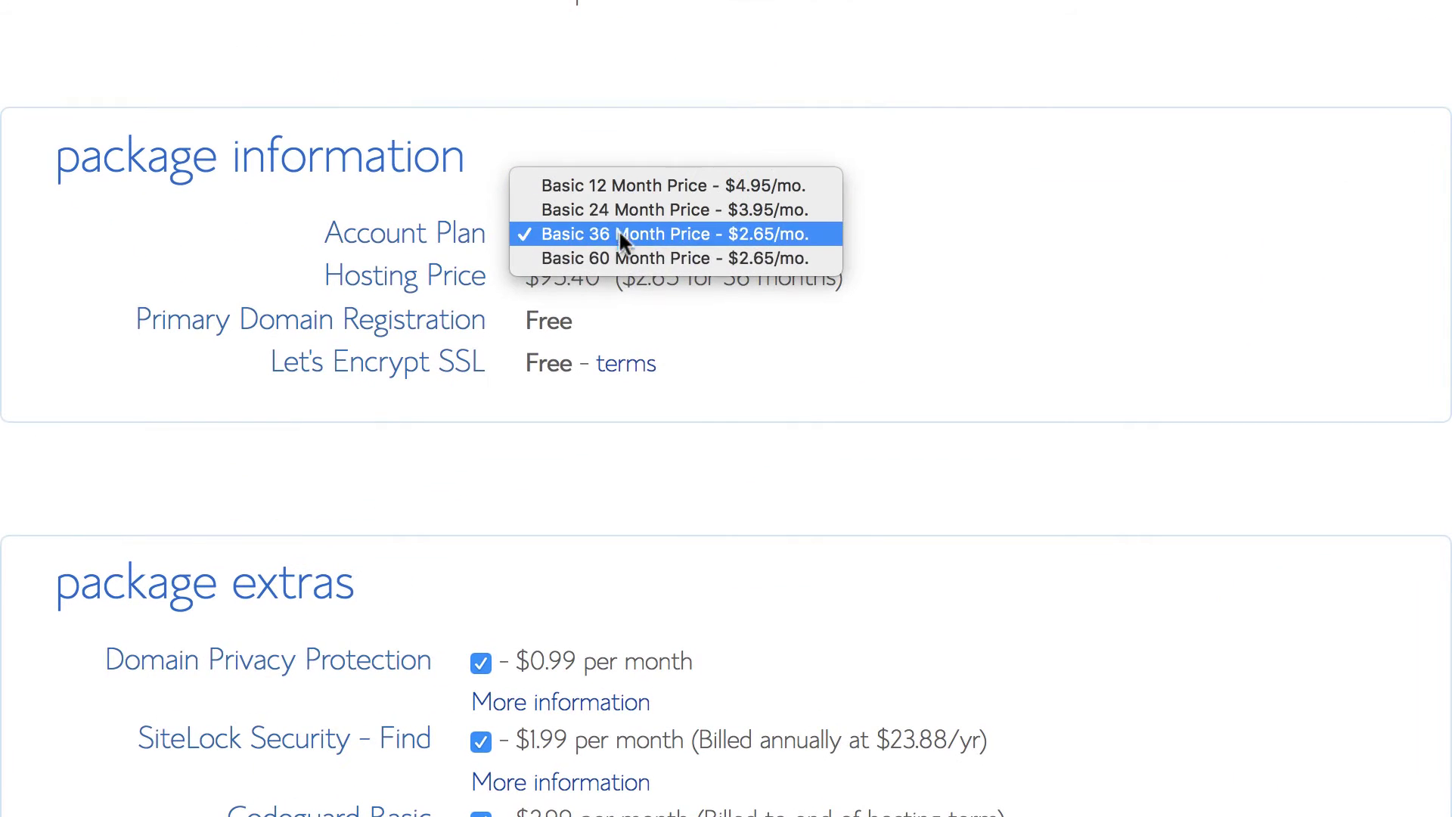
{"action": "left_click", "coordinate": [622, 238]}
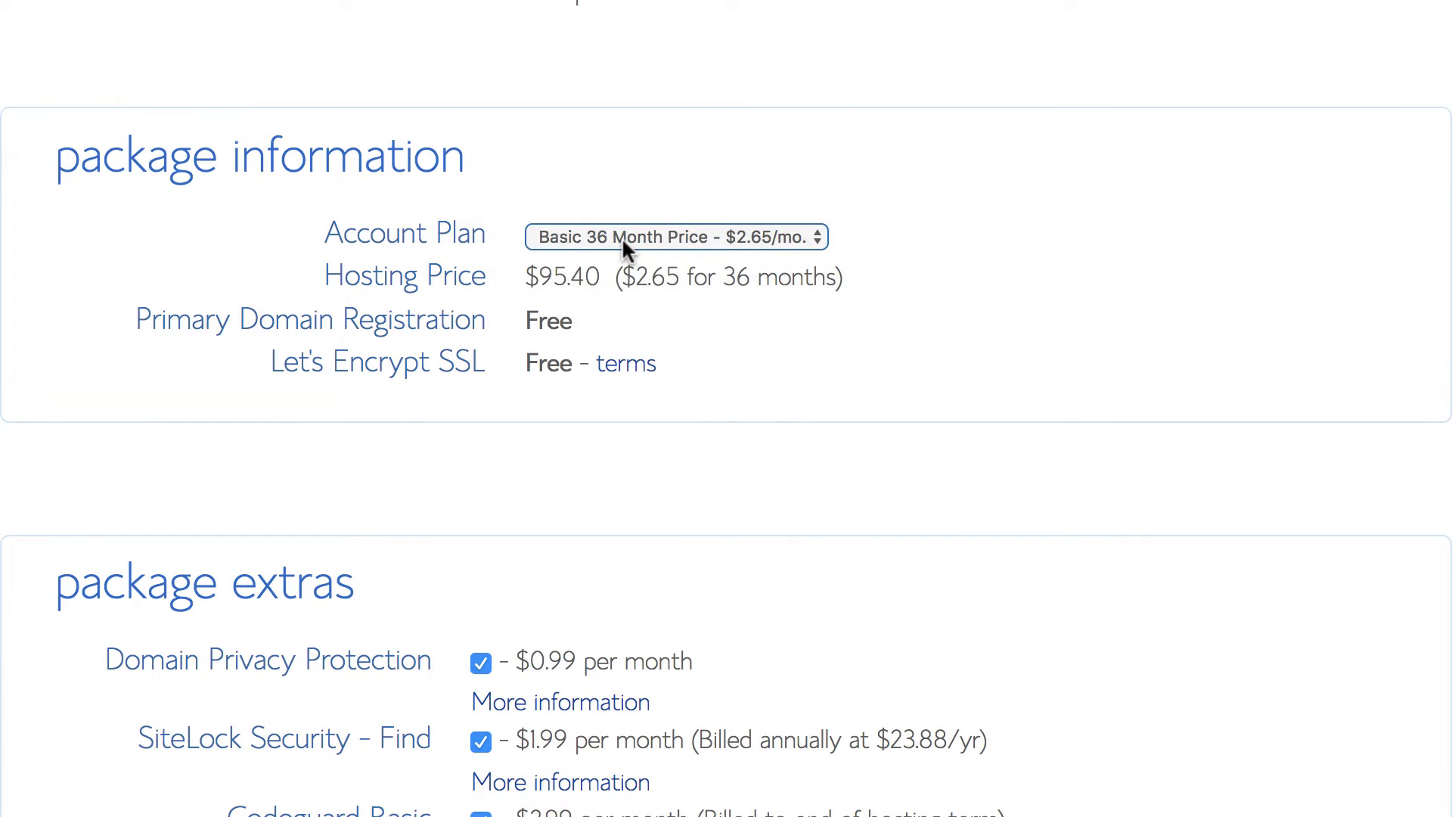
{"action": "scroll", "coordinate": [689, 347], "scroll_direction": "down", "scroll_amount": 3}
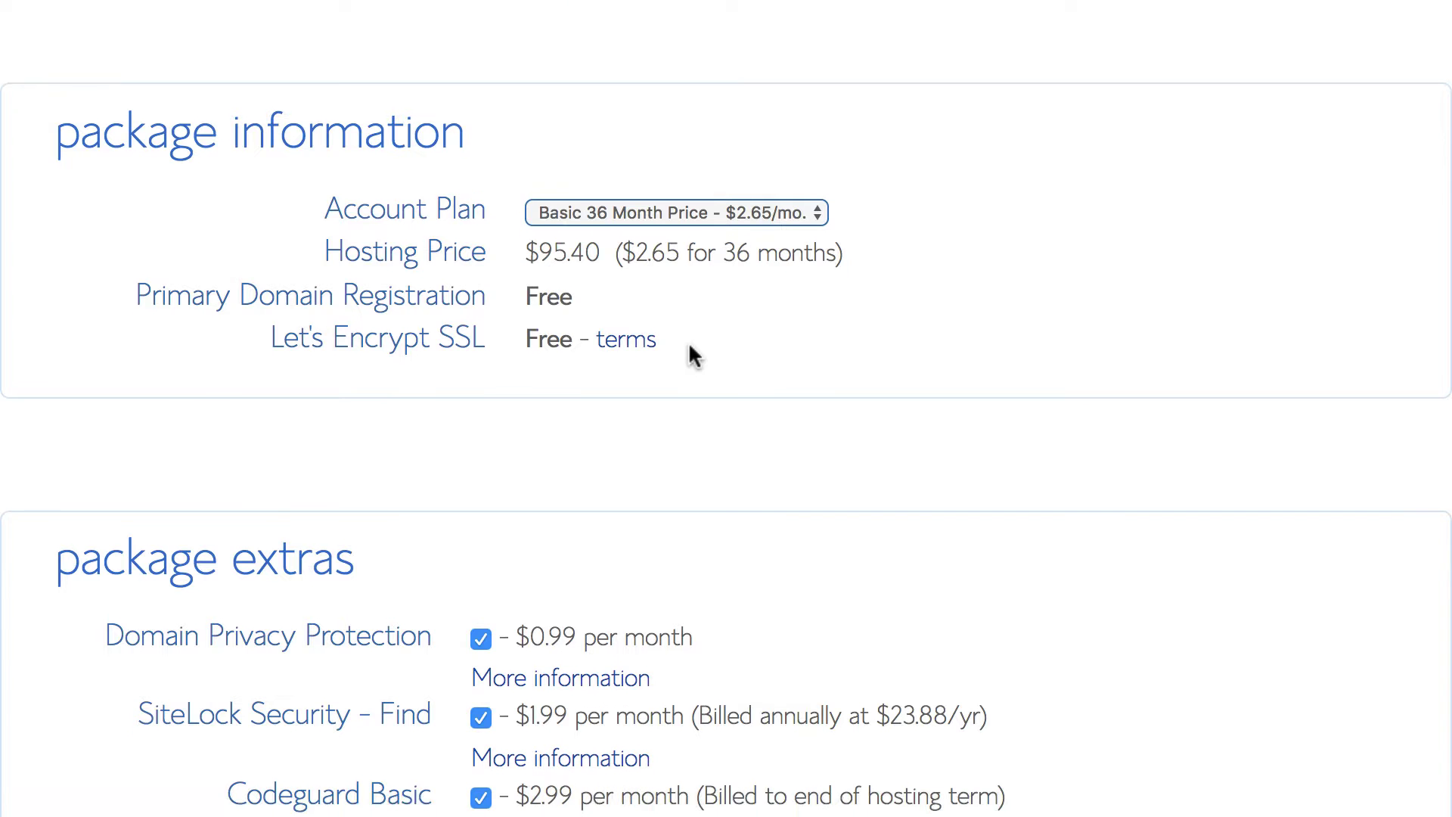
{"action": "scroll", "coordinate": [689, 350], "scroll_direction": "down", "scroll_amount": 3}
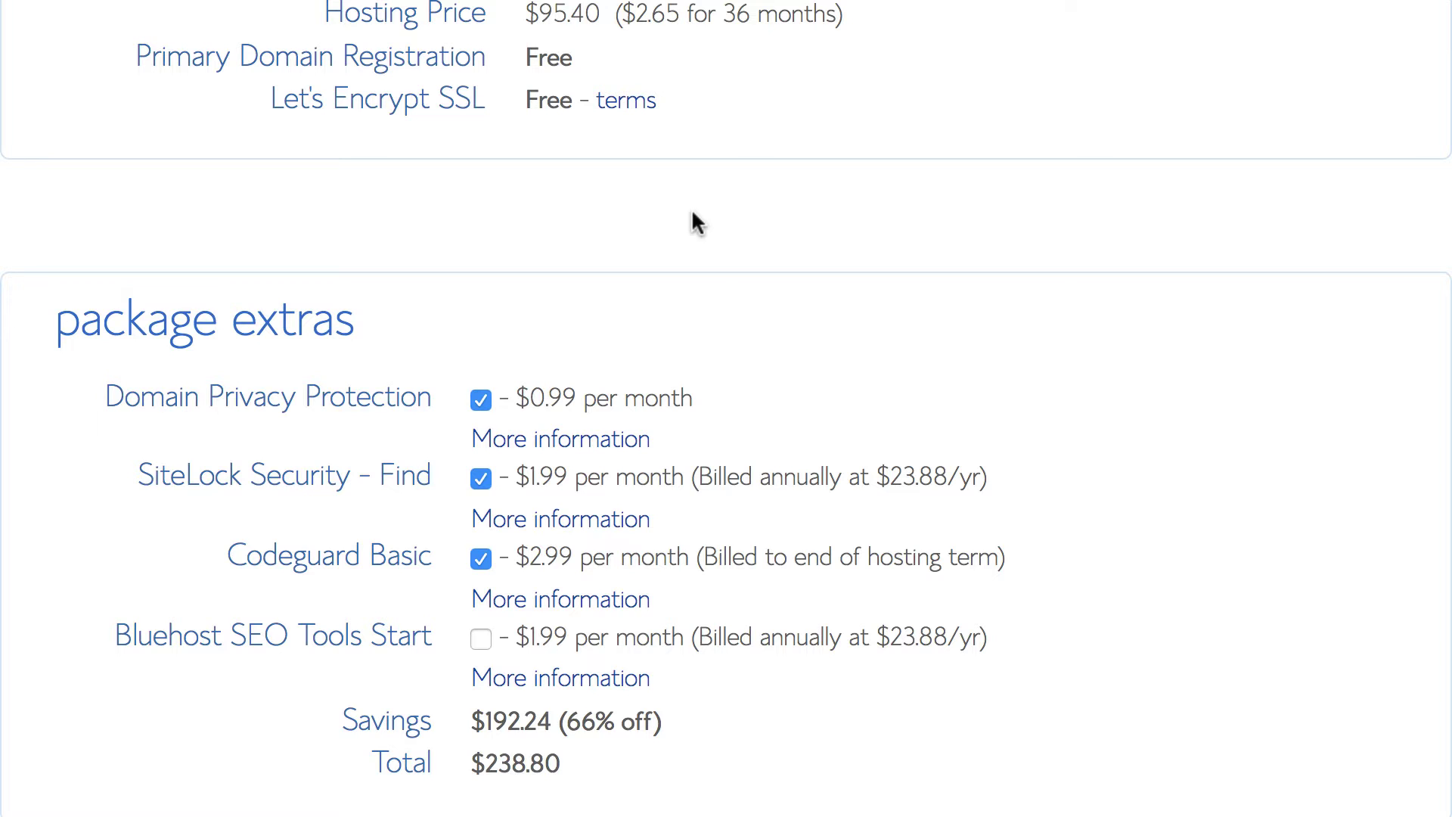
{"action": "scroll", "coordinate": [752, 298], "scroll_direction": "down", "scroll_amount": 2}
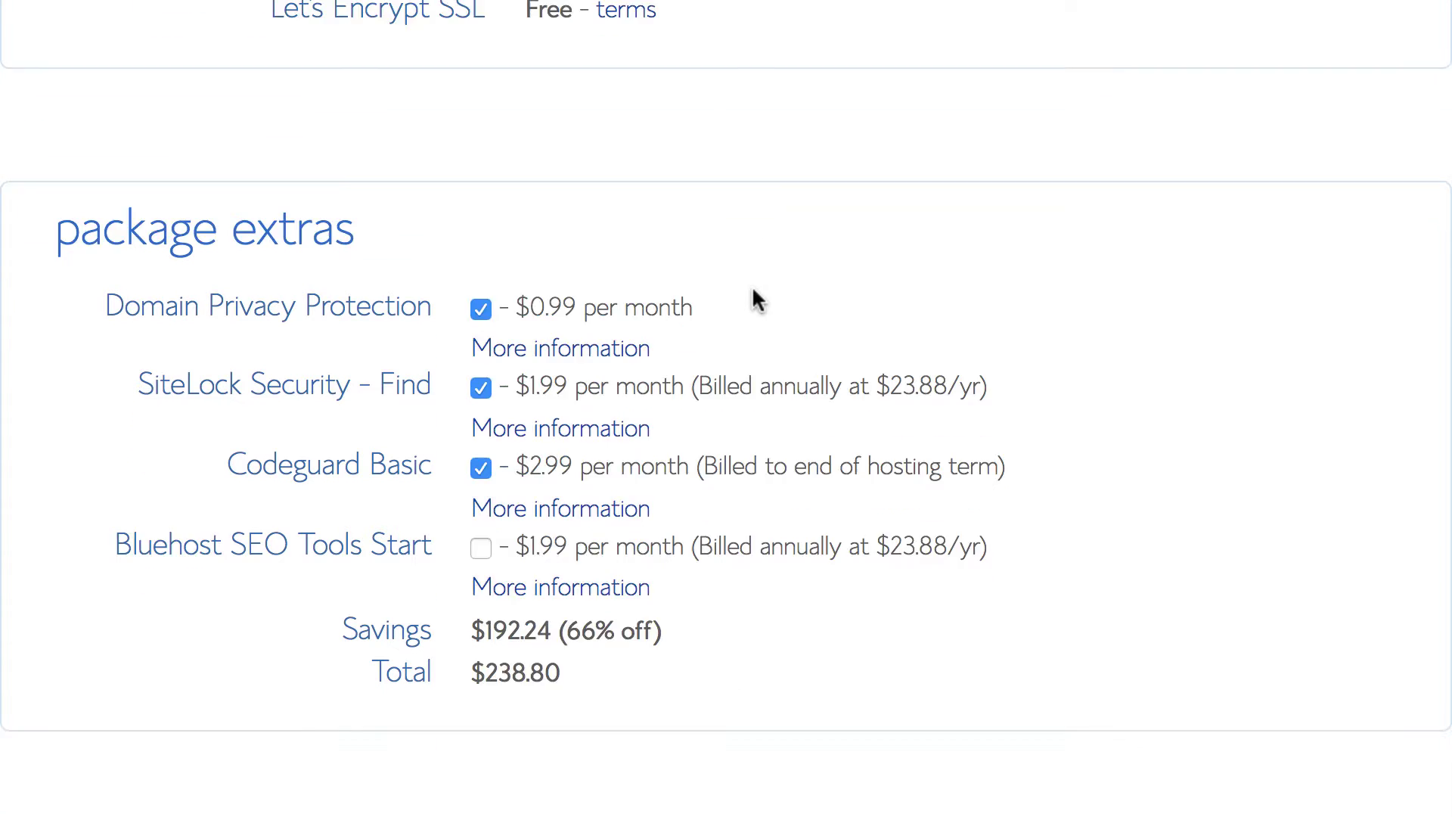
{"action": "left_click", "coordinate": [481, 387]}
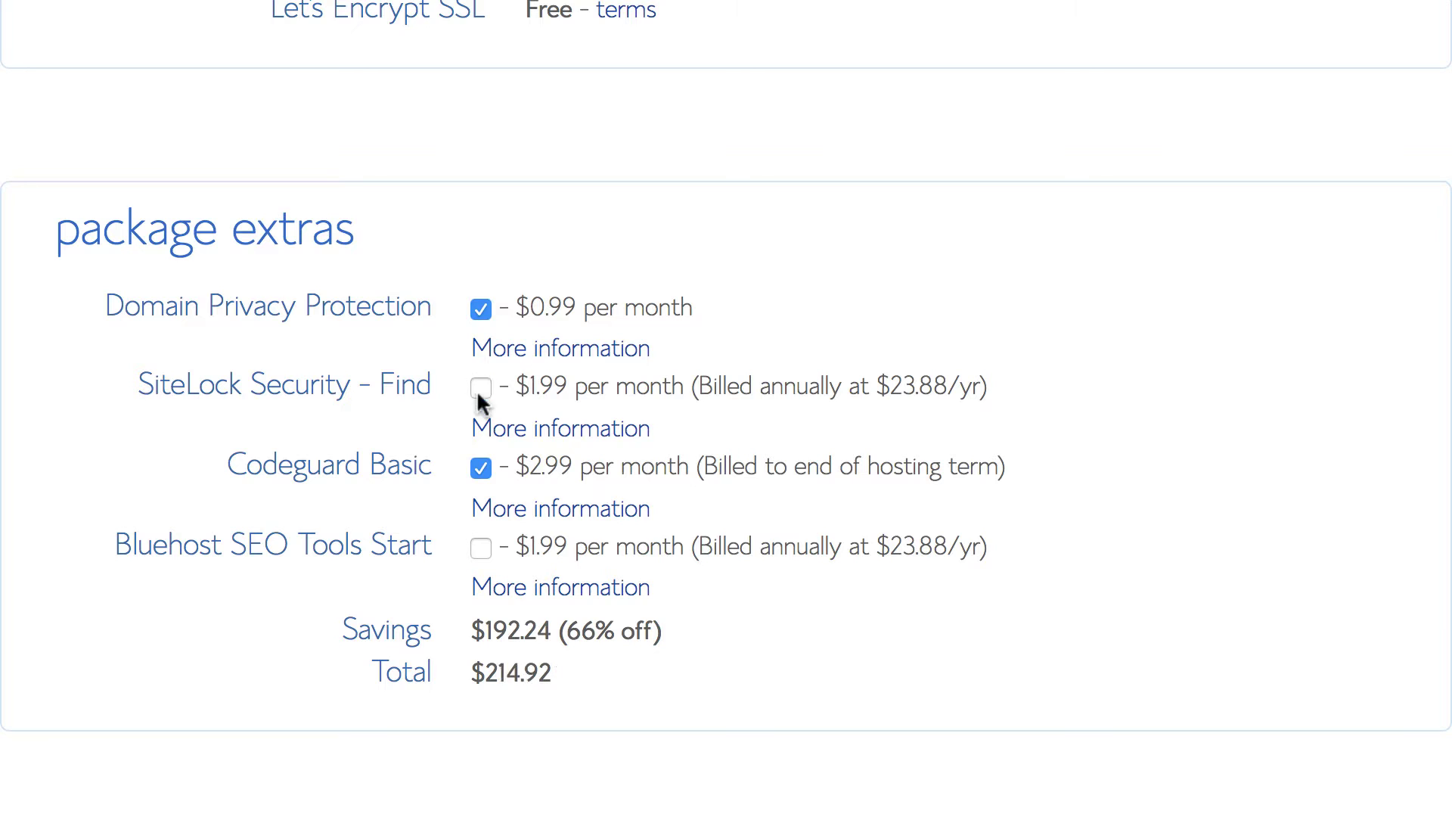
{"action": "left_click", "coordinate": [481, 468]}
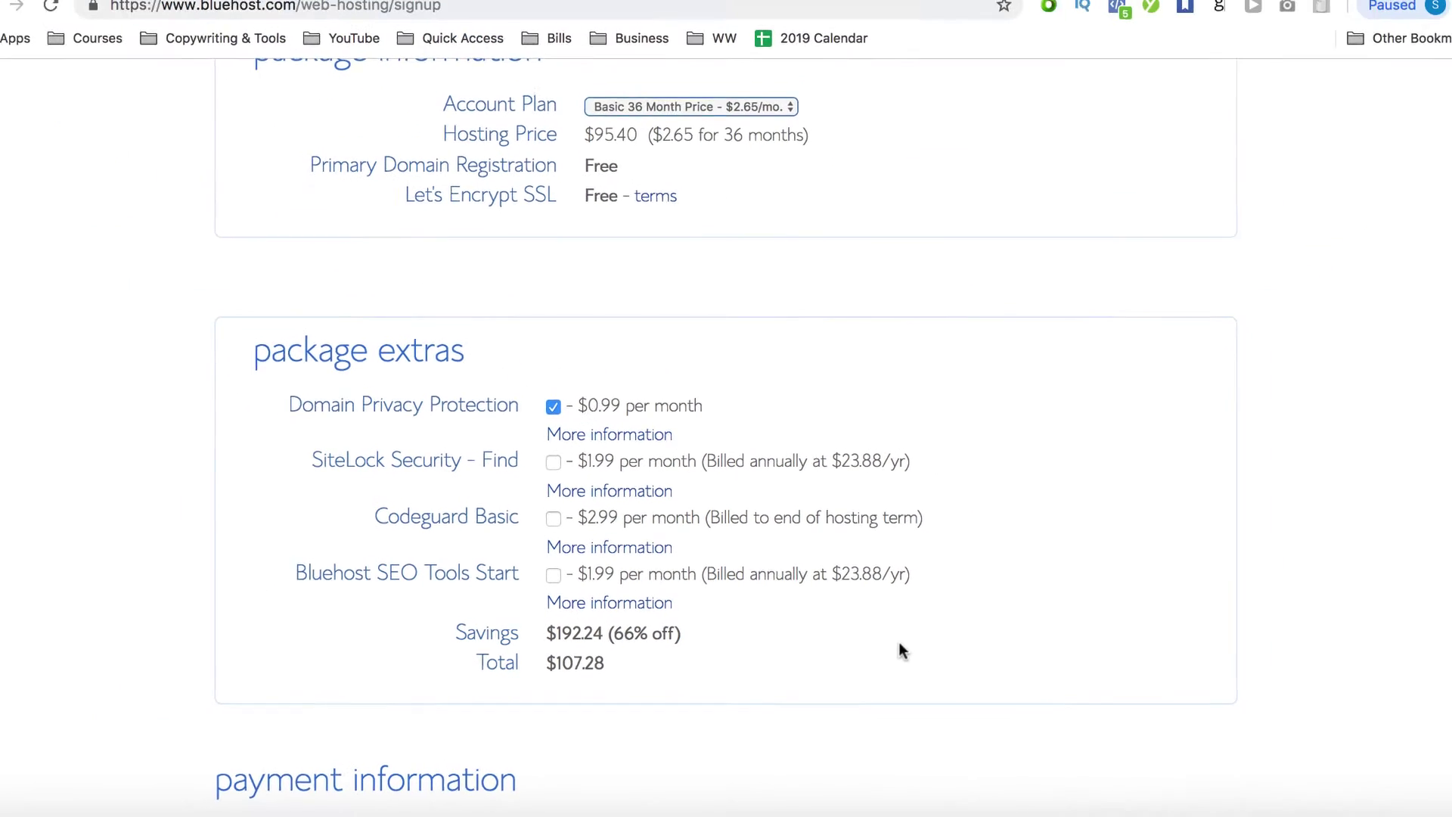
Step: Accept the terms of service and submit the hosting order paid with PayPal
{"action": "scroll", "coordinate": [891, 641], "scroll_direction": "down", "scroll_amount": 8}
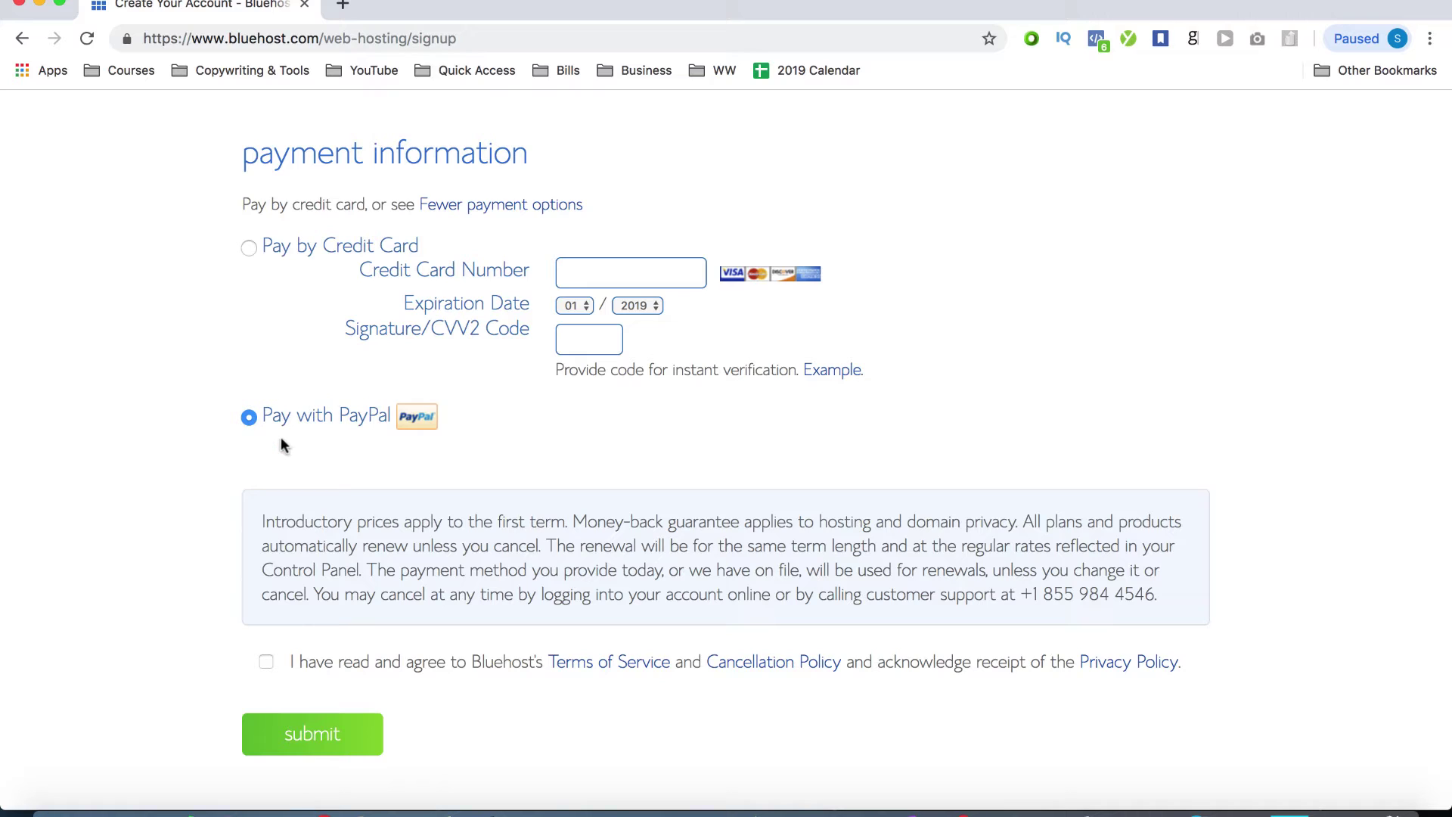
{"action": "left_click", "coordinate": [265, 662]}
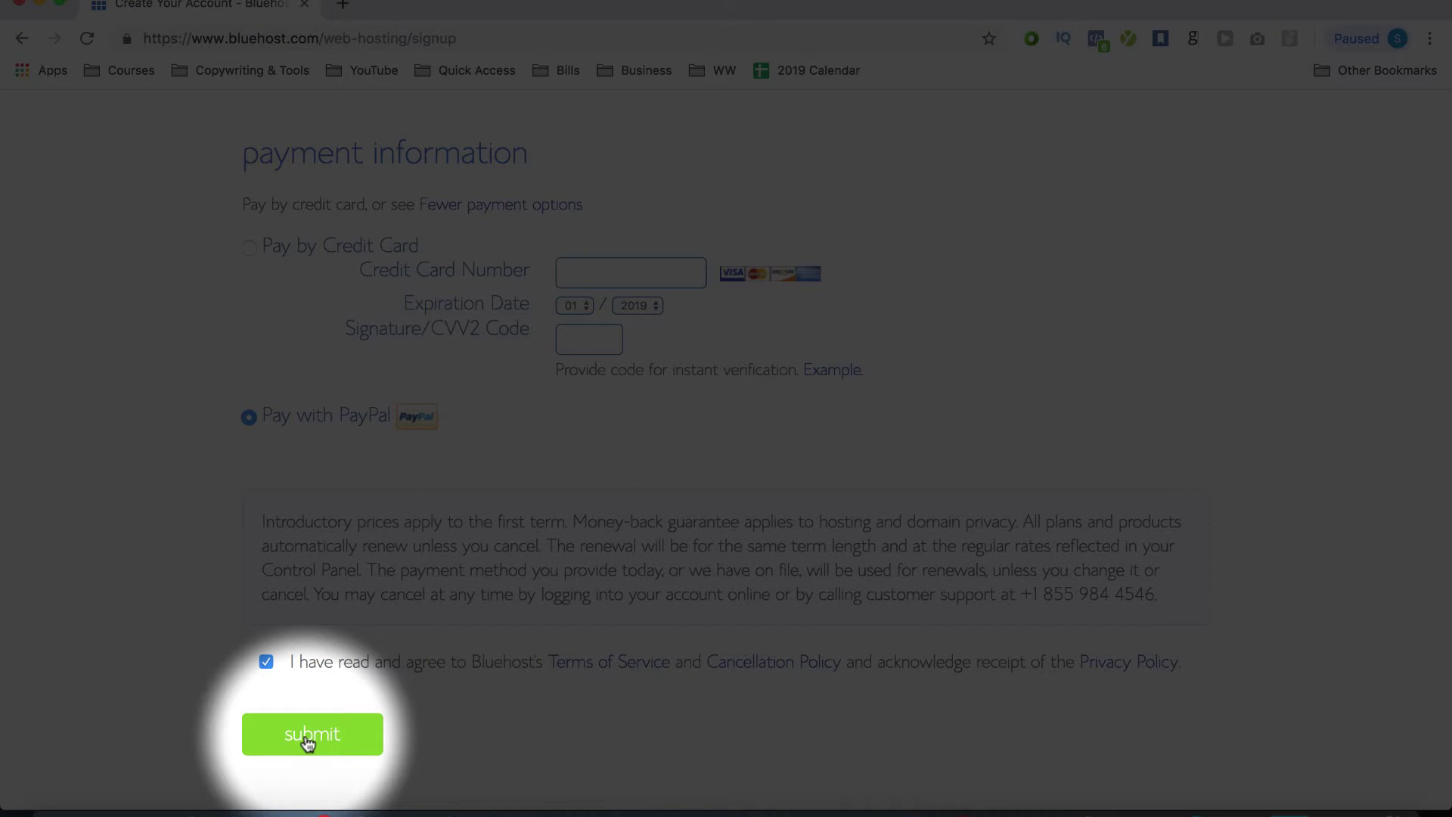
{"action": "left_click", "coordinate": [308, 741]}
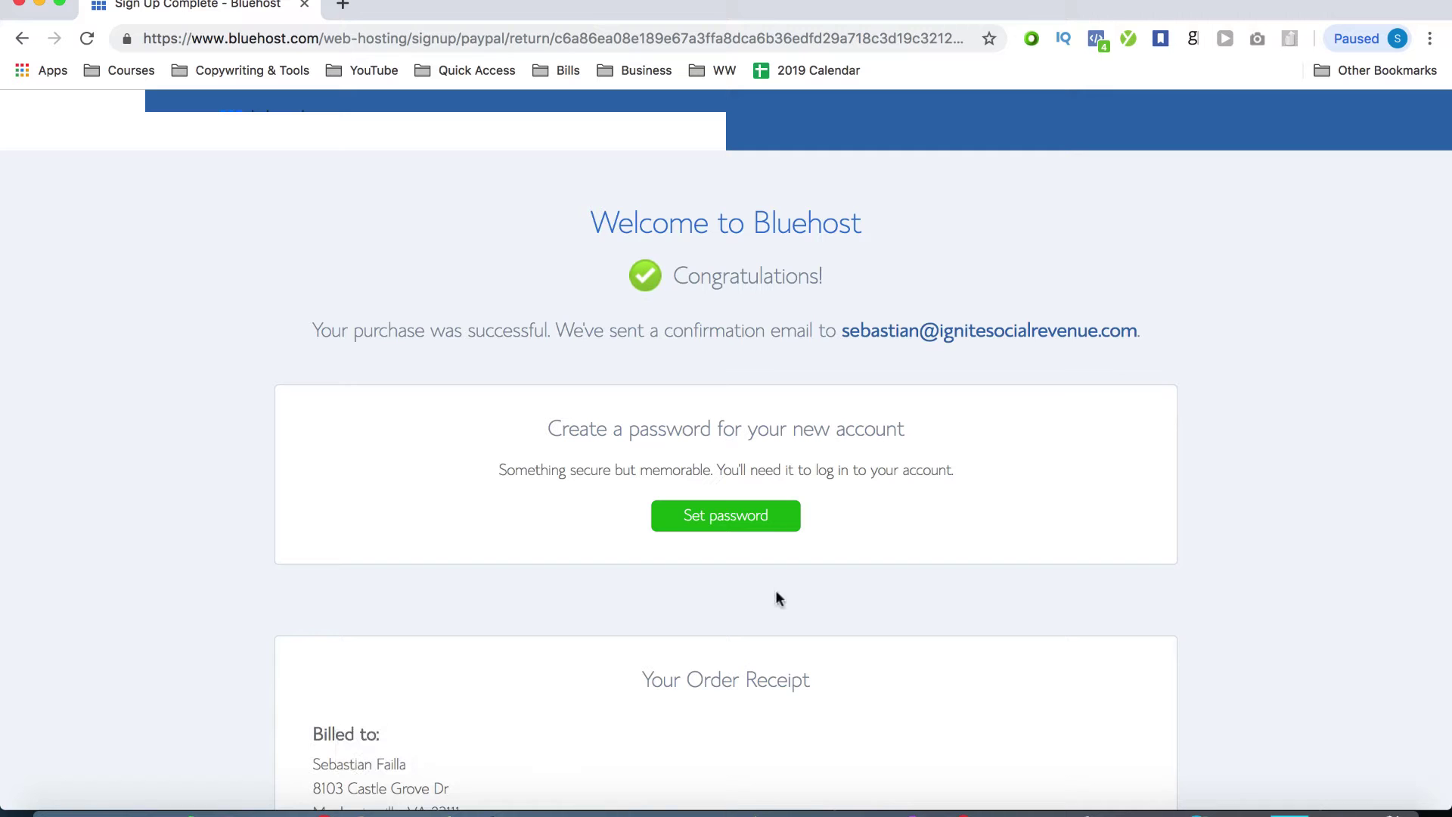
Step: Enter and confirm a new account password, accept the privacy policy and terms, then log in
{"action": "left_click", "coordinate": [713, 520]}
{"action": "left_click", "coordinate": [645, 461]}
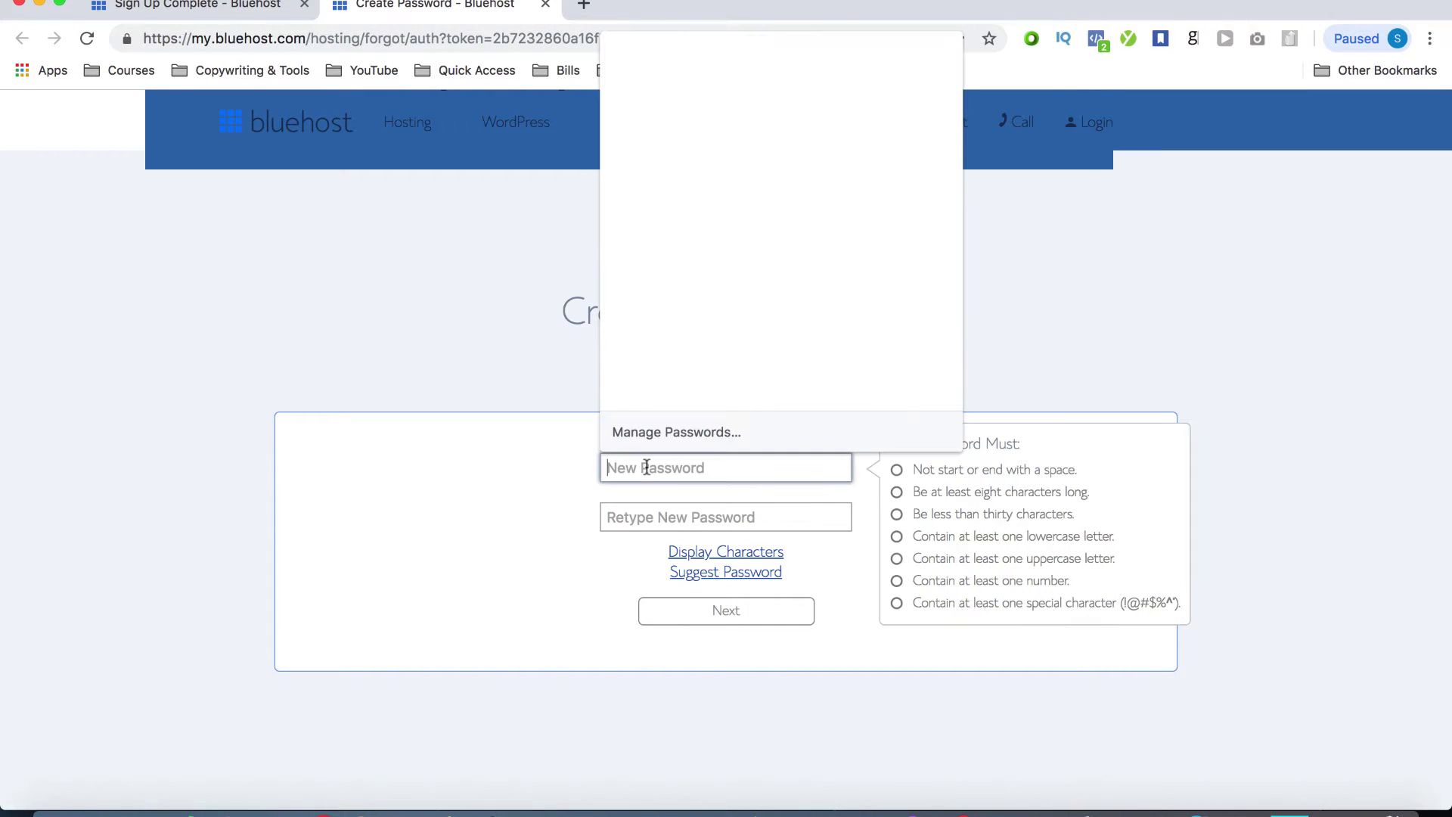
{"action": "type", "text": "•••••••••••"}
{"action": "key", "text": "Tab"}
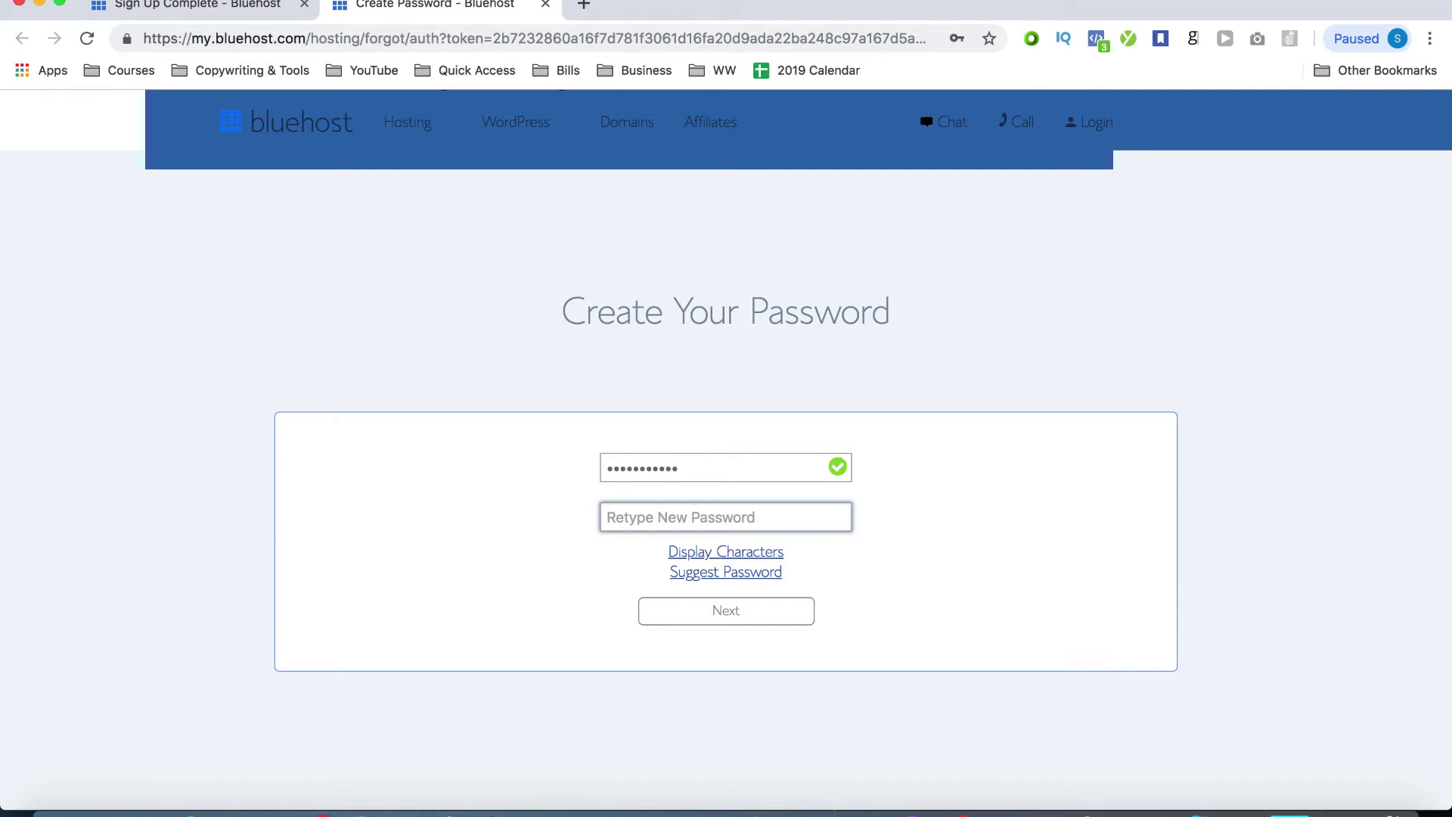
{"action": "type", "text": "•••••••••••"}
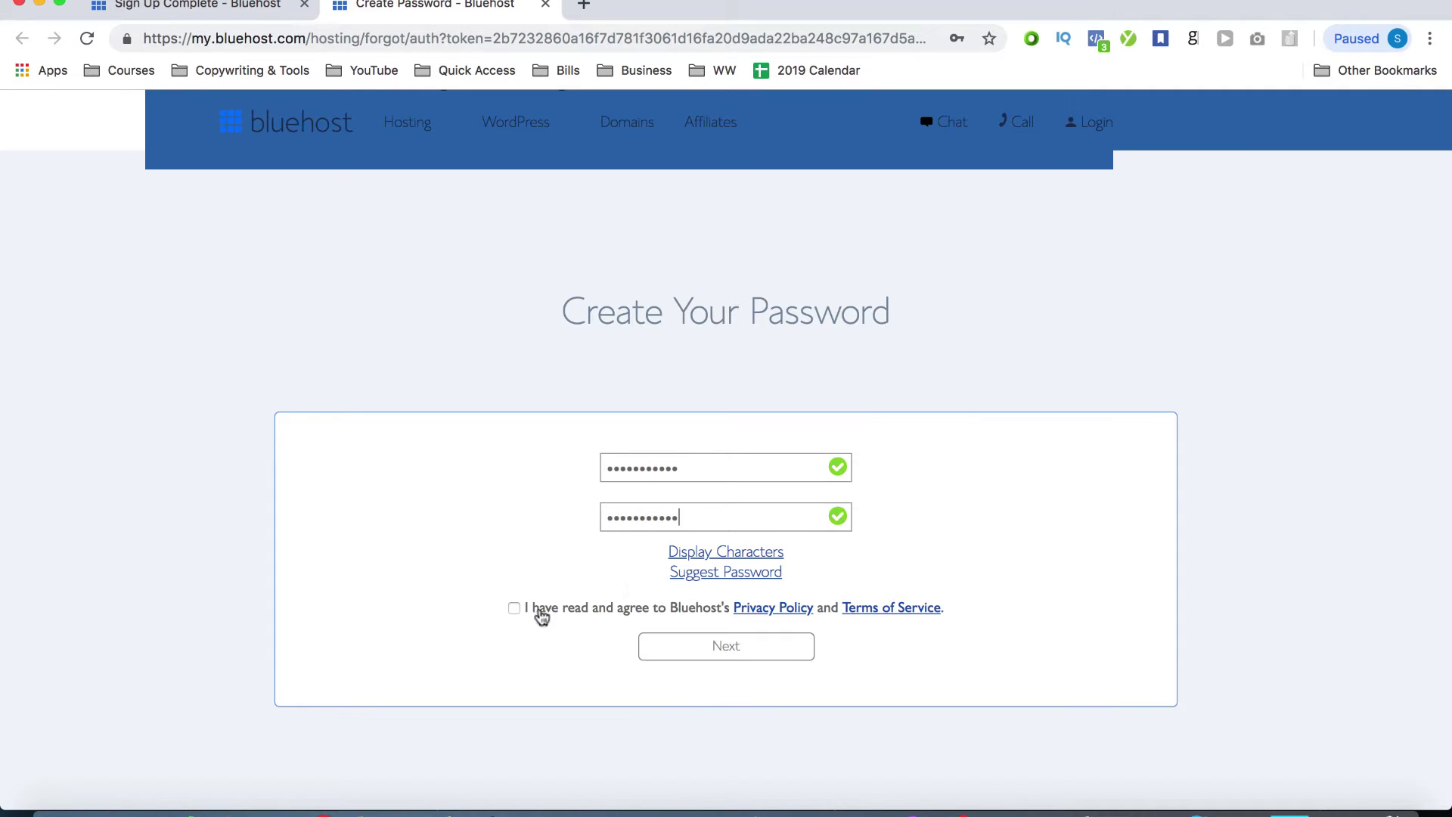
{"action": "left_click", "coordinate": [514, 608]}
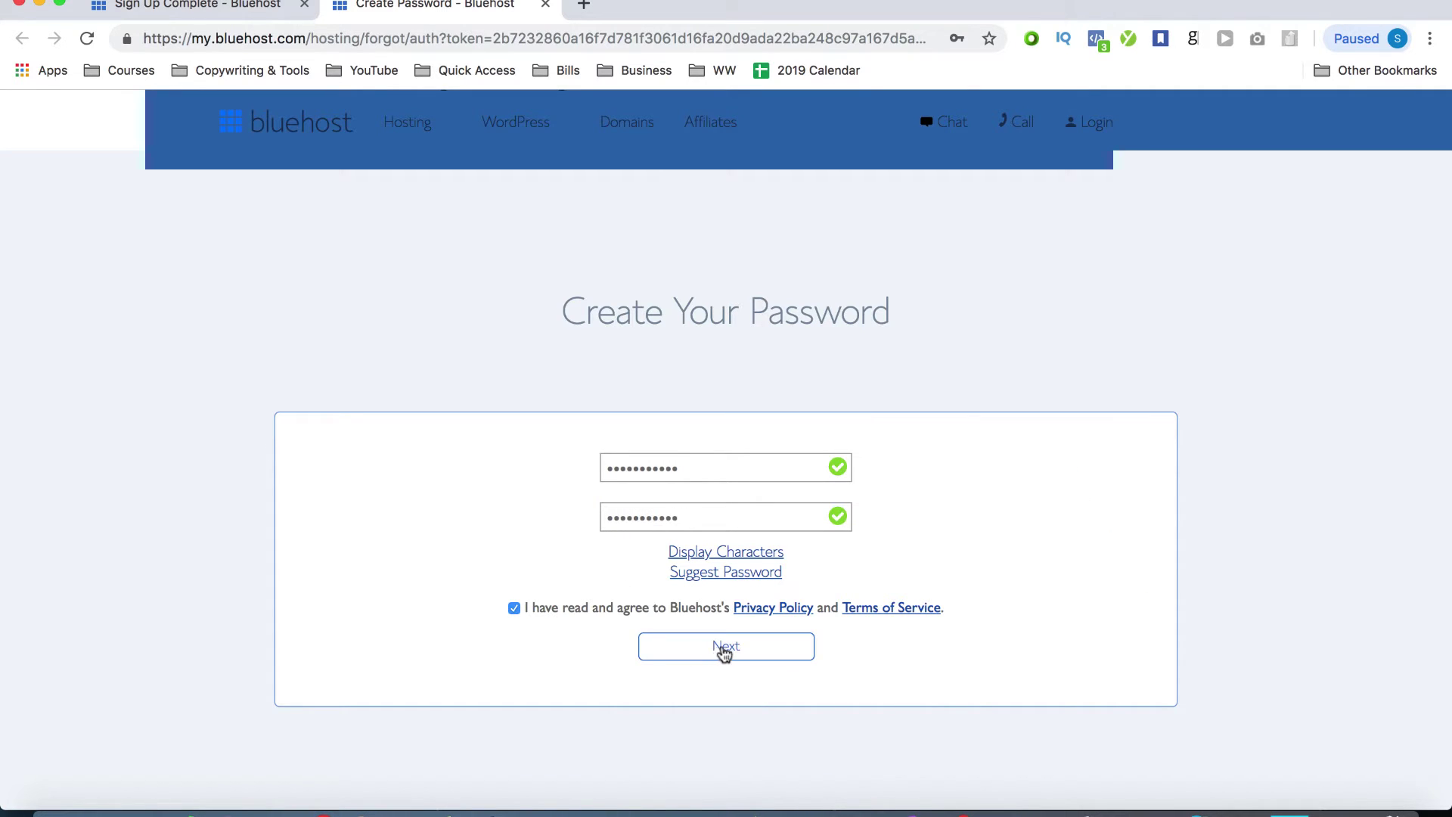
{"action": "left_click", "coordinate": [724, 649]}
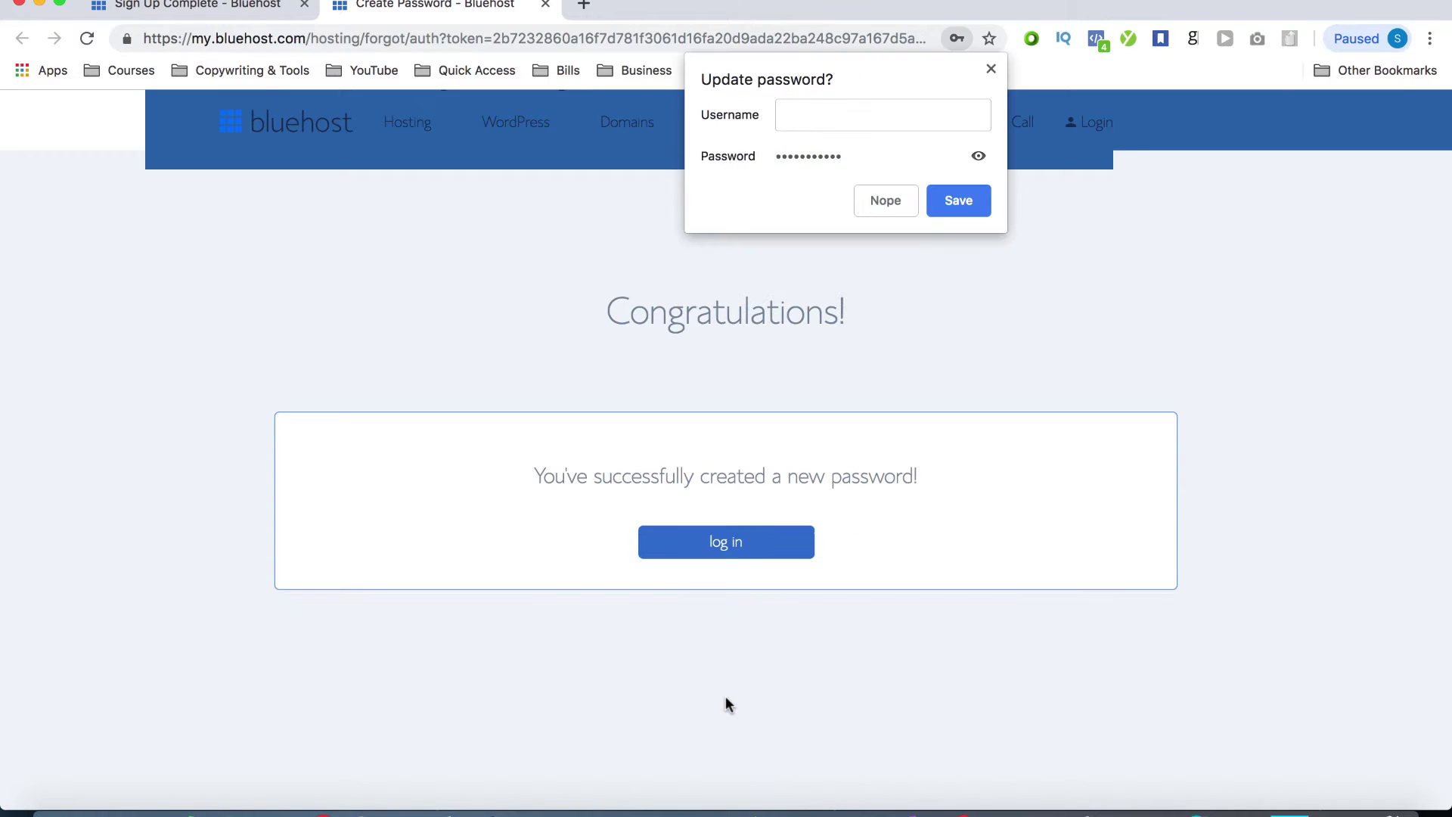
{"action": "left_click", "coordinate": [726, 553]}
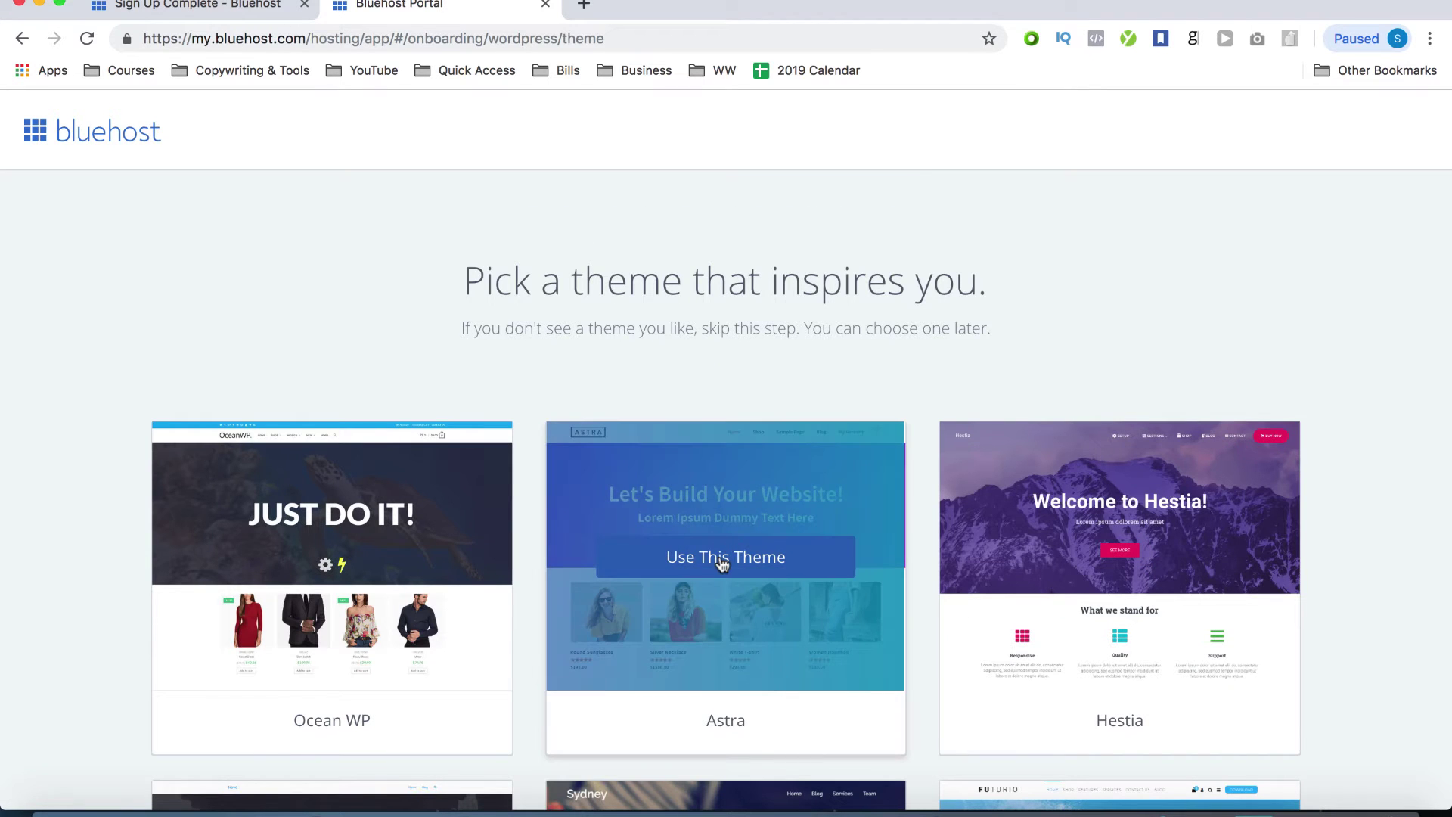
Step: Choose Astra as the WordPress theme and dismiss the domain provisioning notice
{"action": "scroll", "coordinate": [723, 563], "scroll_direction": "down", "scroll_amount": 10}
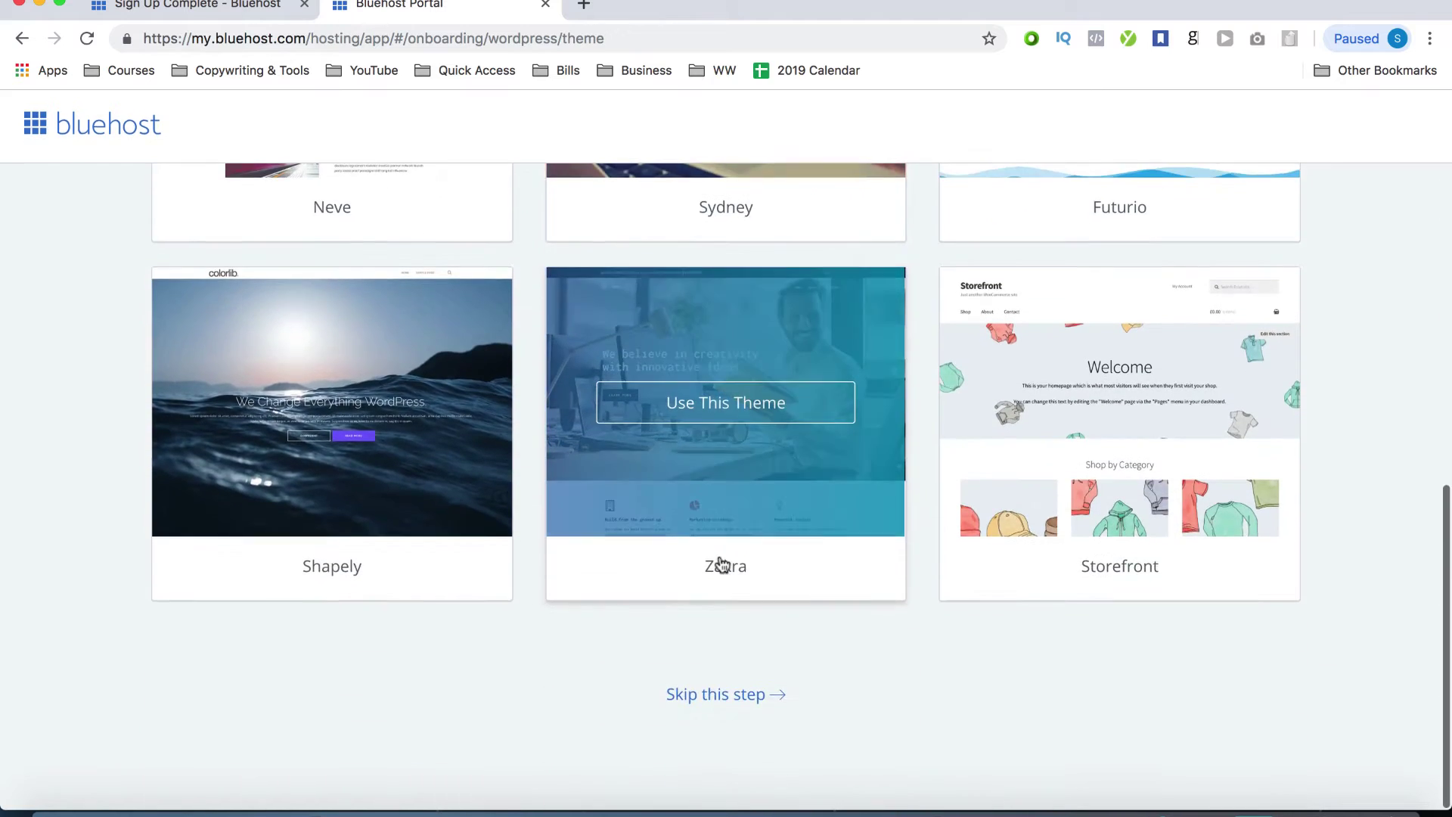
{"action": "scroll", "coordinate": [720, 564], "scroll_direction": "up", "scroll_amount": 10}
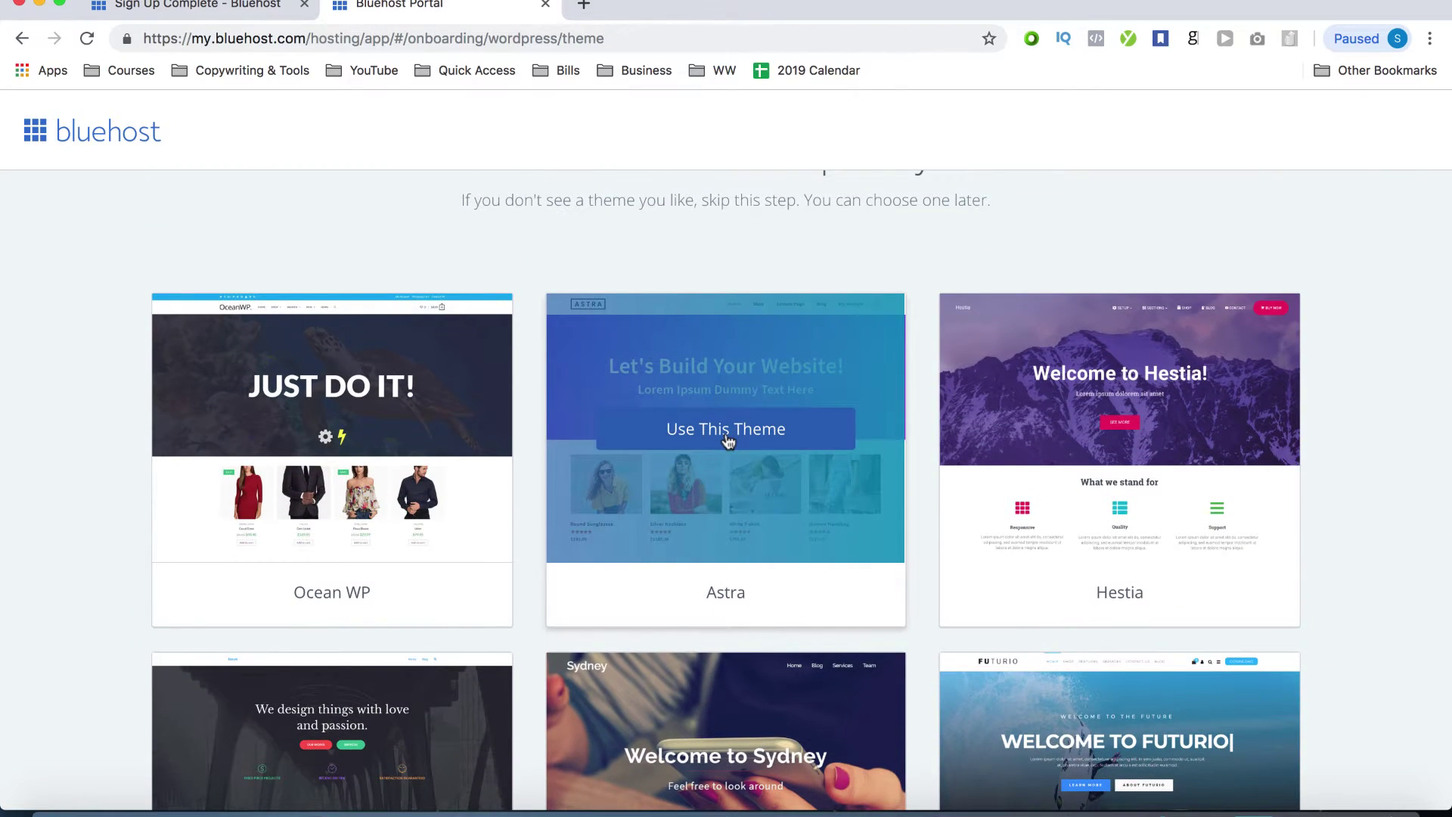
{"action": "left_click", "coordinate": [727, 440]}
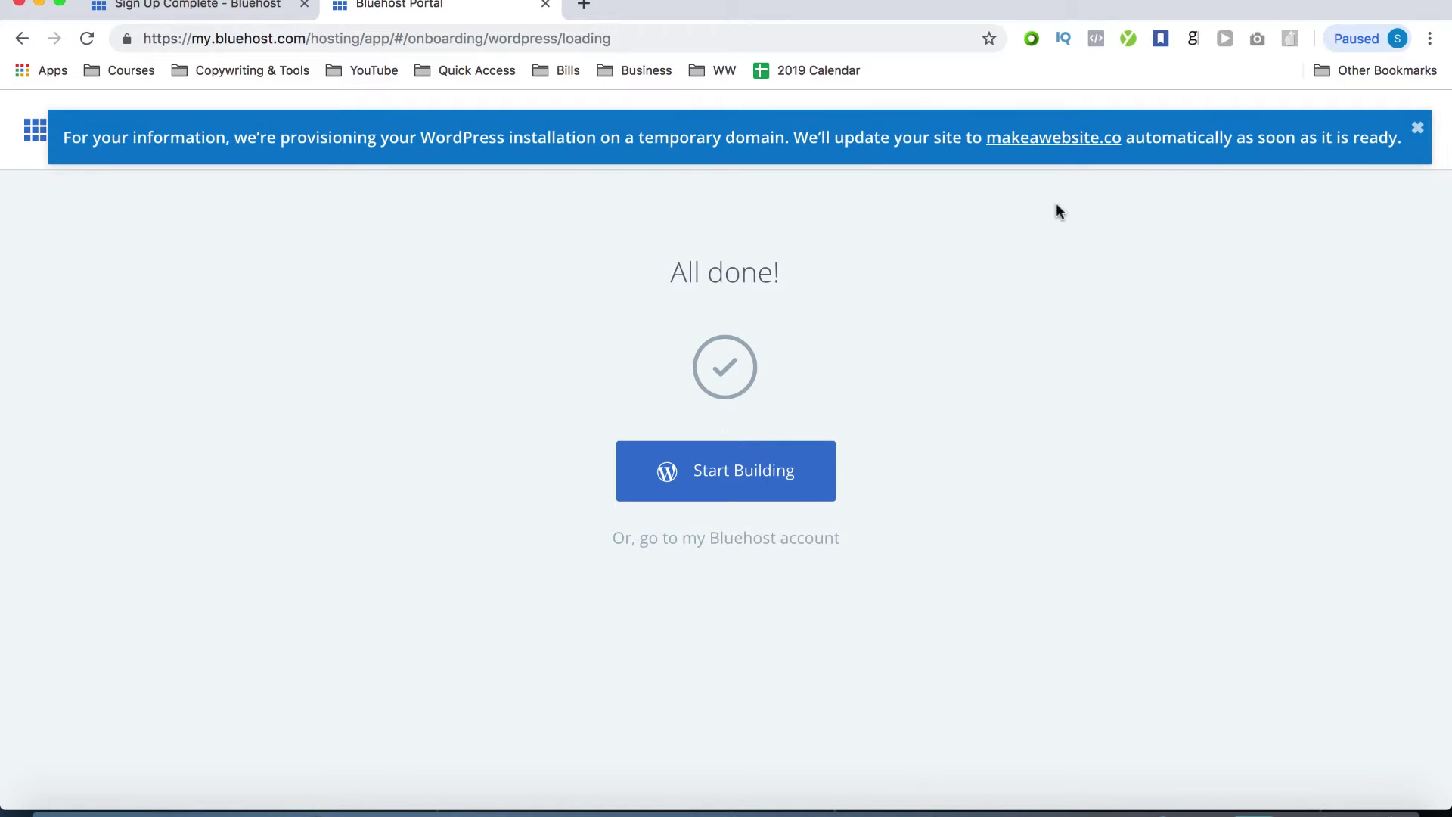
{"action": "left_click", "coordinate": [1417, 131]}
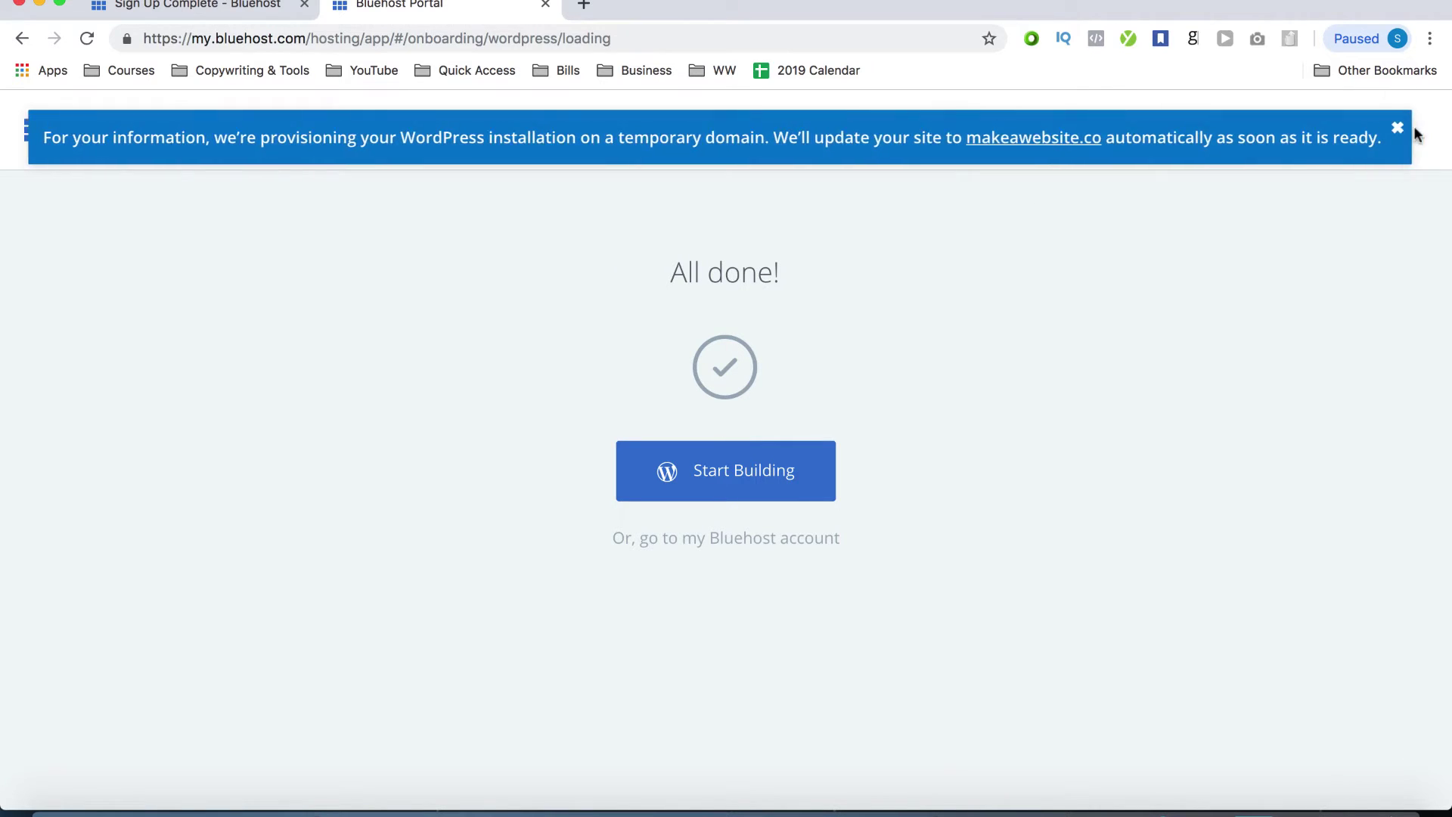
Step: Launch the WordPress welcome onboarding in a new tab, then return to the Bluehost Portal tab
{"action": "left_click", "coordinate": [715, 469]}
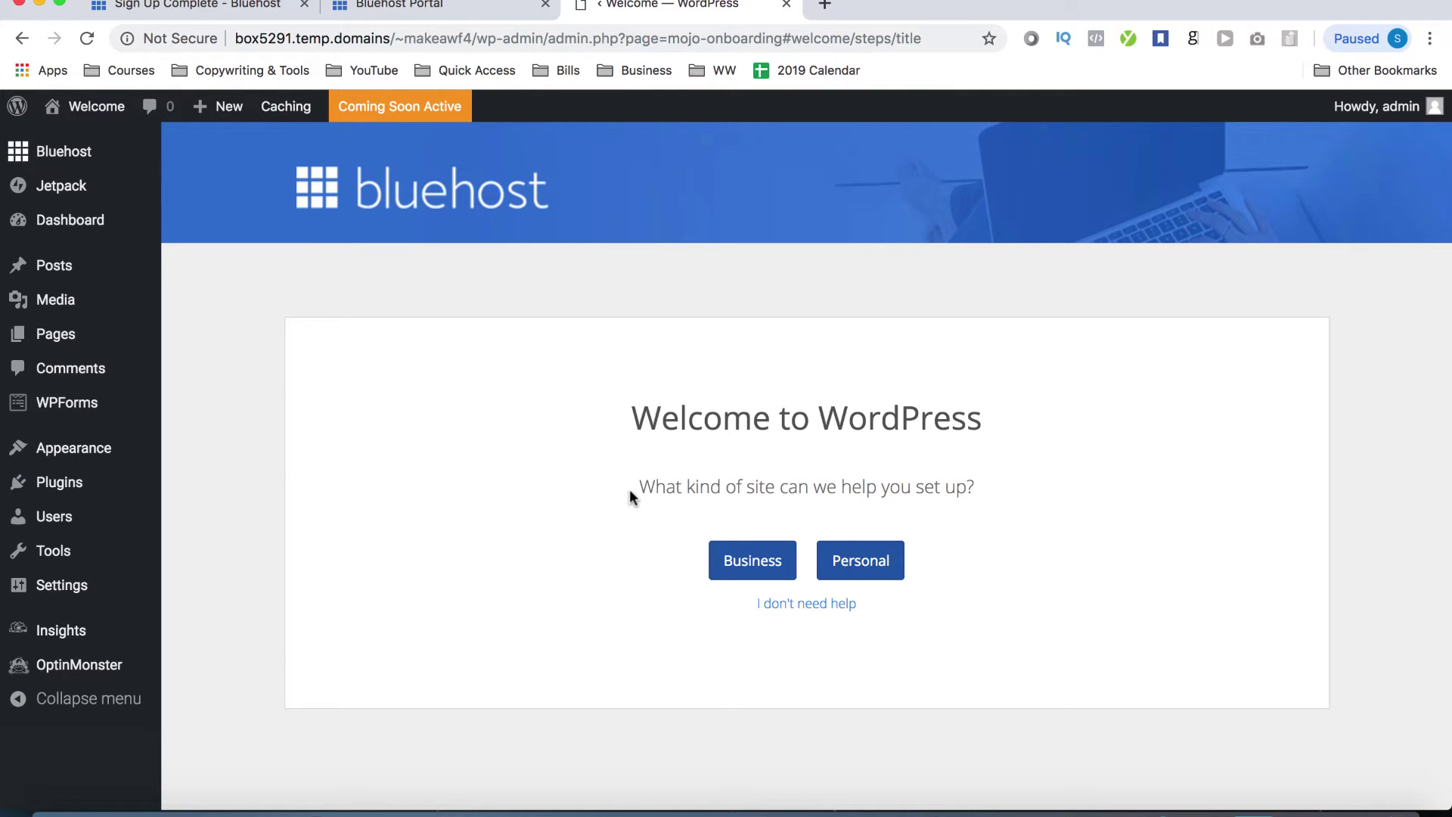
{"action": "left_click", "coordinate": [430, 15]}
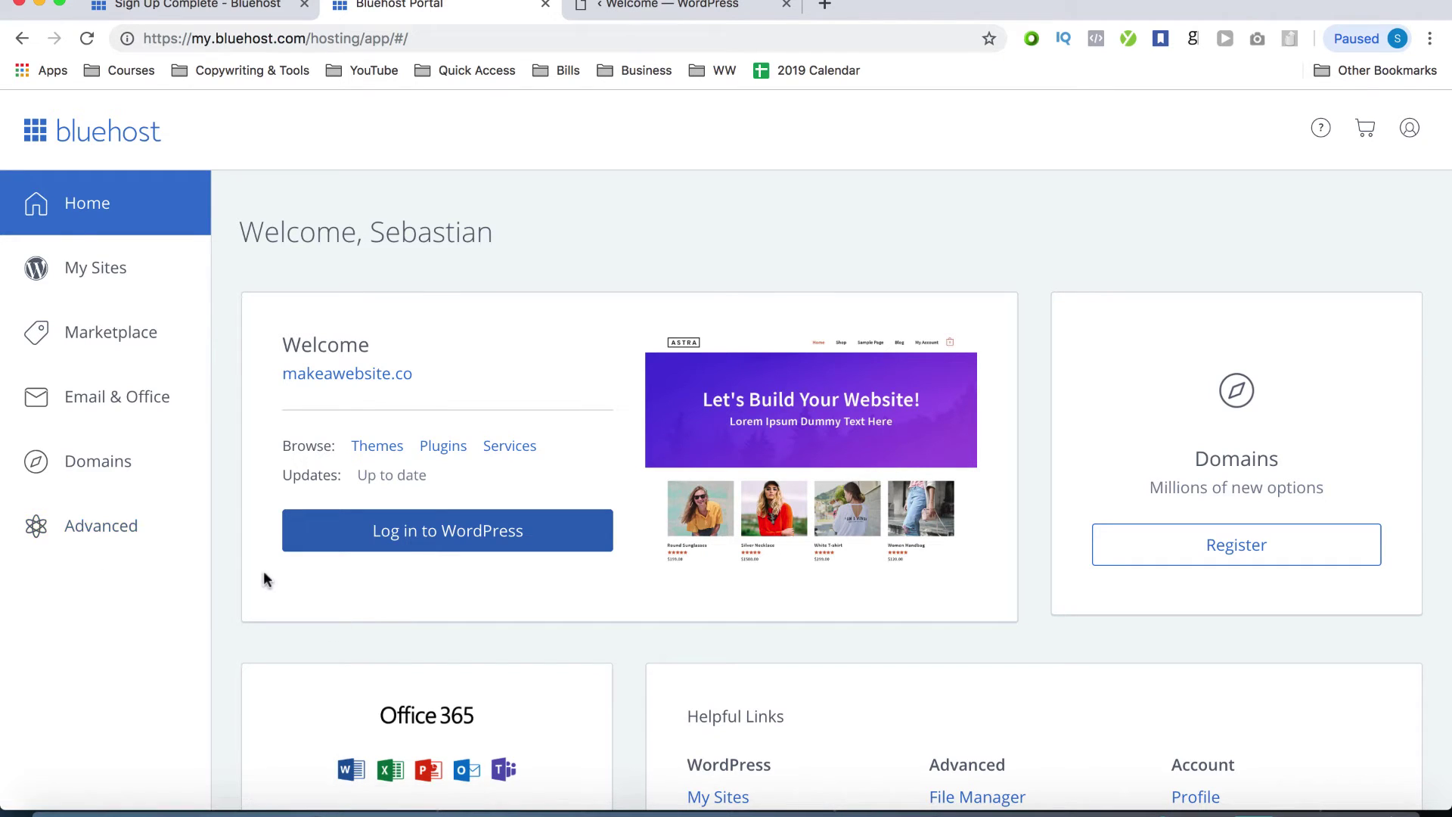
Step: Log in to WordPress and compare the two welcome pages open in separate tabs
{"action": "left_click", "coordinate": [461, 546]}
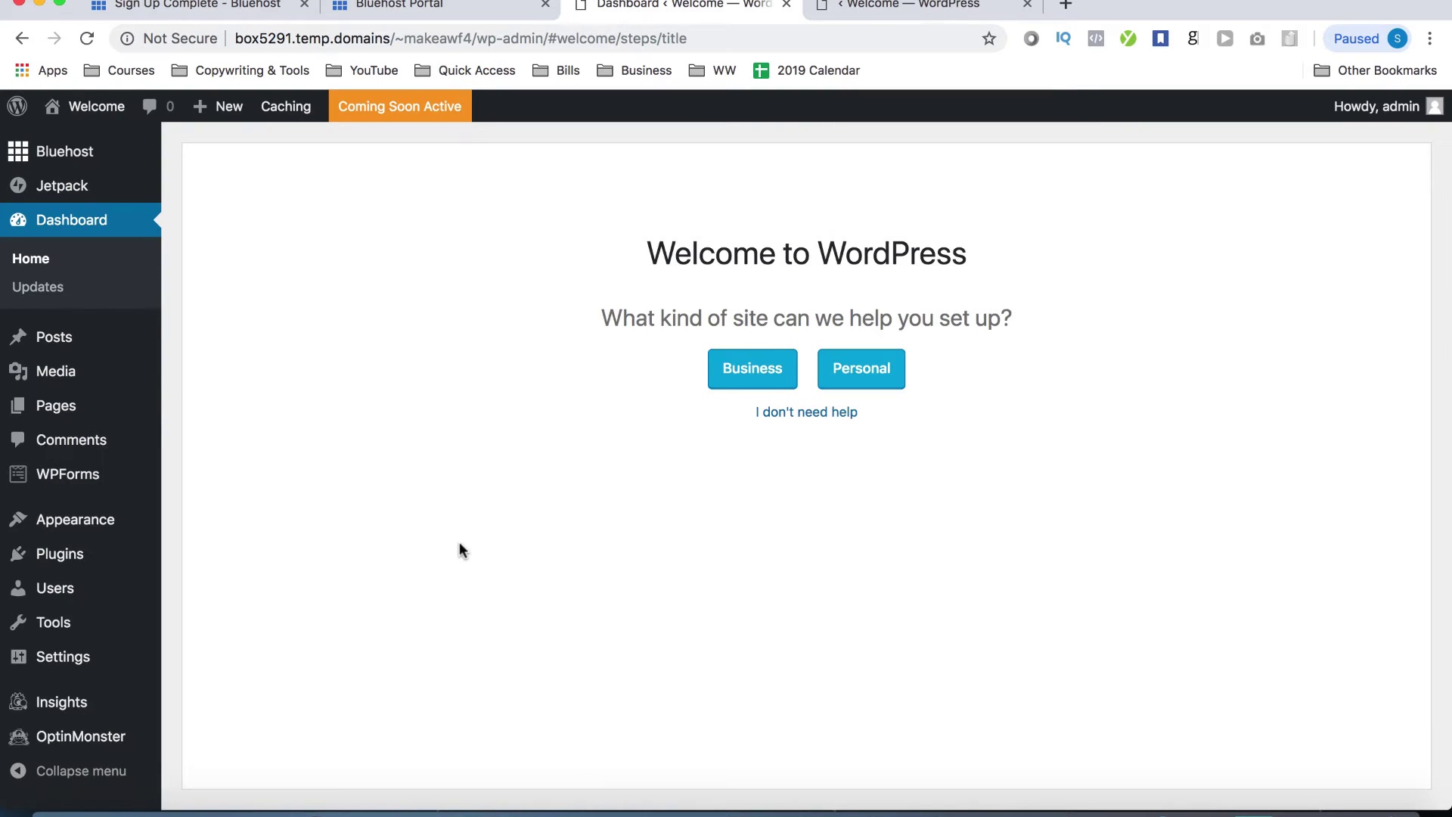
{"action": "left_click", "coordinate": [881, 10]}
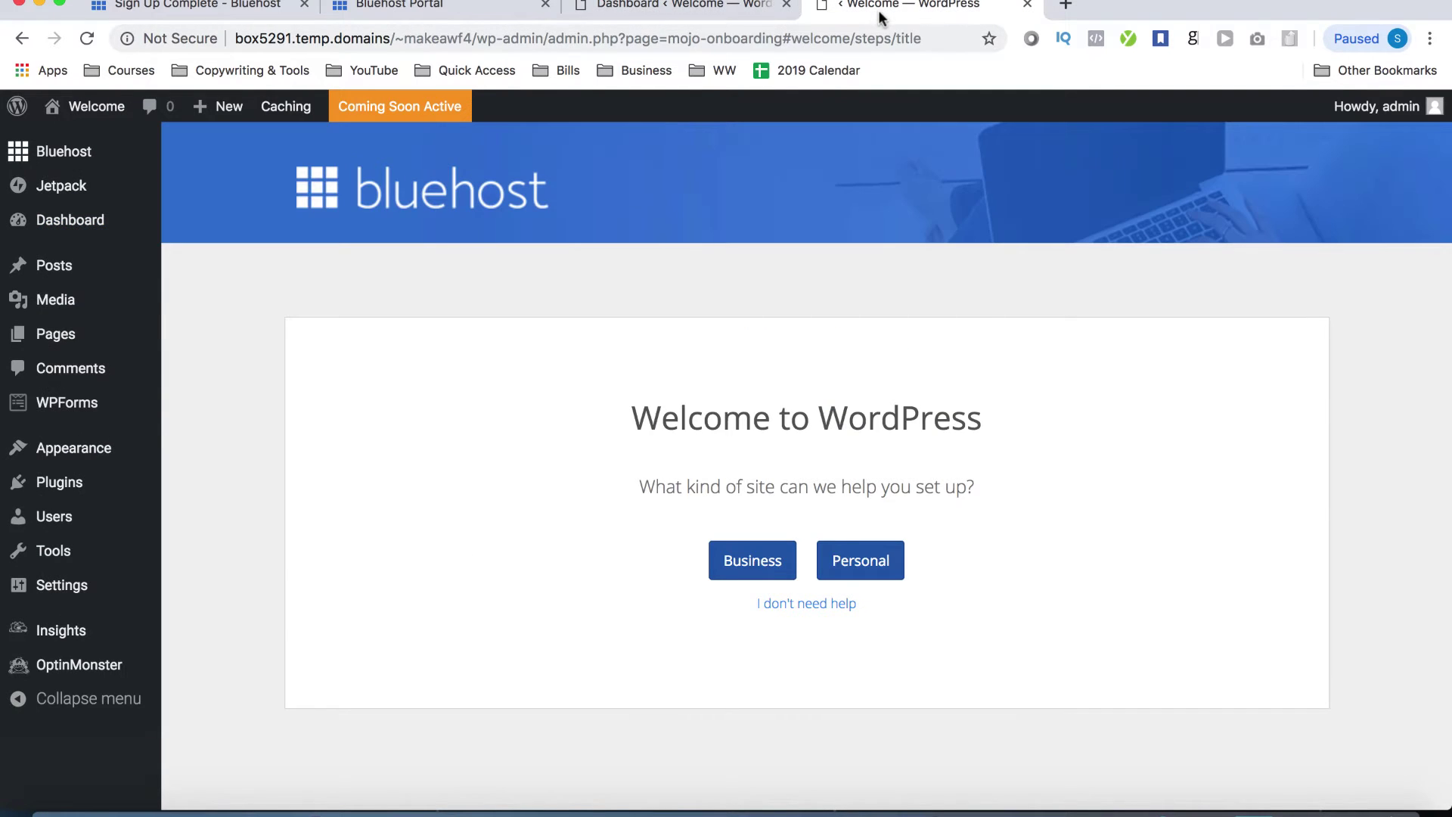
{"action": "left_click", "coordinate": [722, 11]}
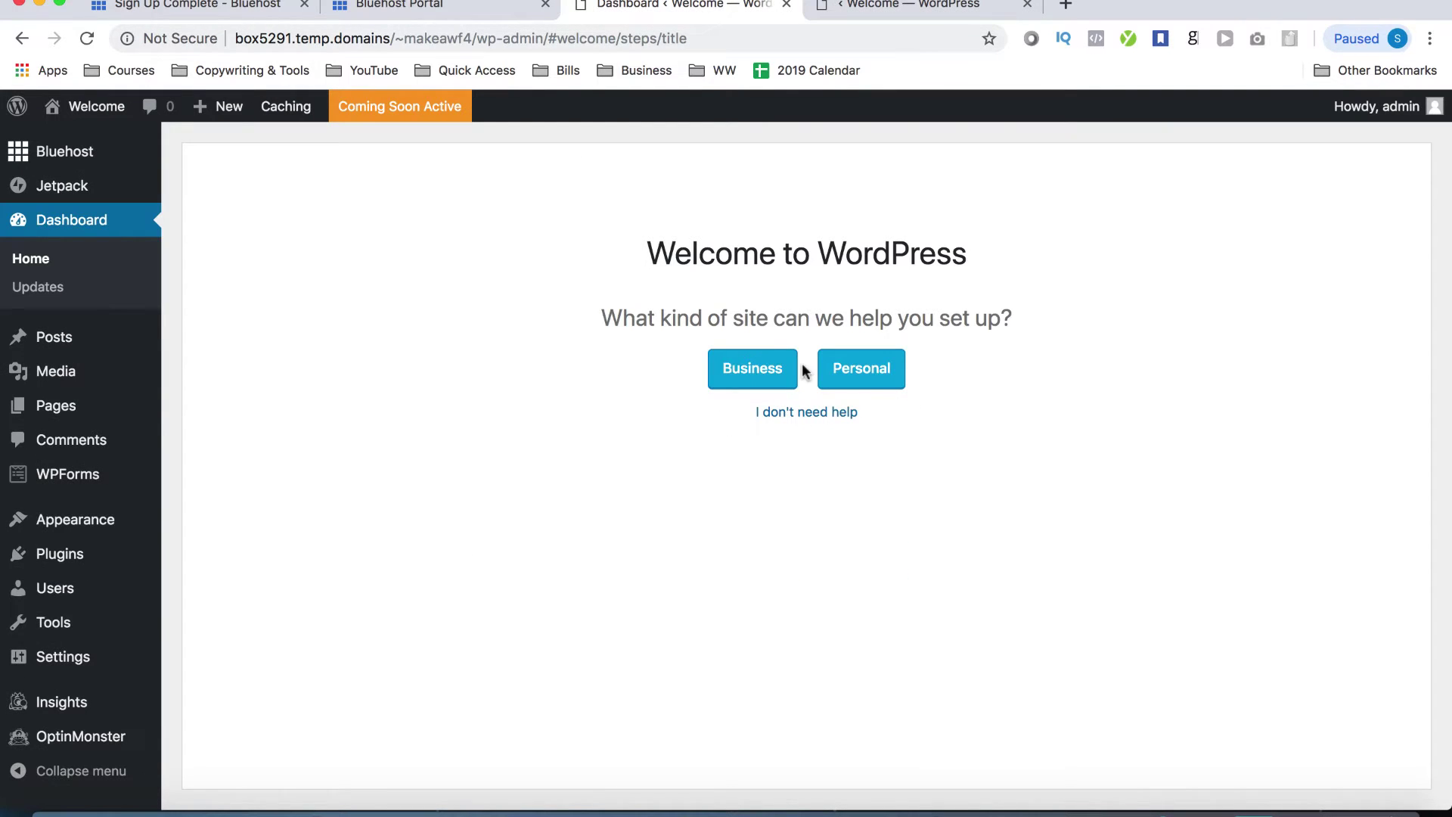
{"action": "left_click", "coordinate": [893, 15]}
{"action": "left_click", "coordinate": [752, 15]}
Step: Answer the setup wizard: personal site, blog posts, homepage, Contact Us page; skip Jetpack and WooCommerce
{"action": "left_click", "coordinate": [877, 376]}
{"action": "left_click", "coordinate": [816, 584]}
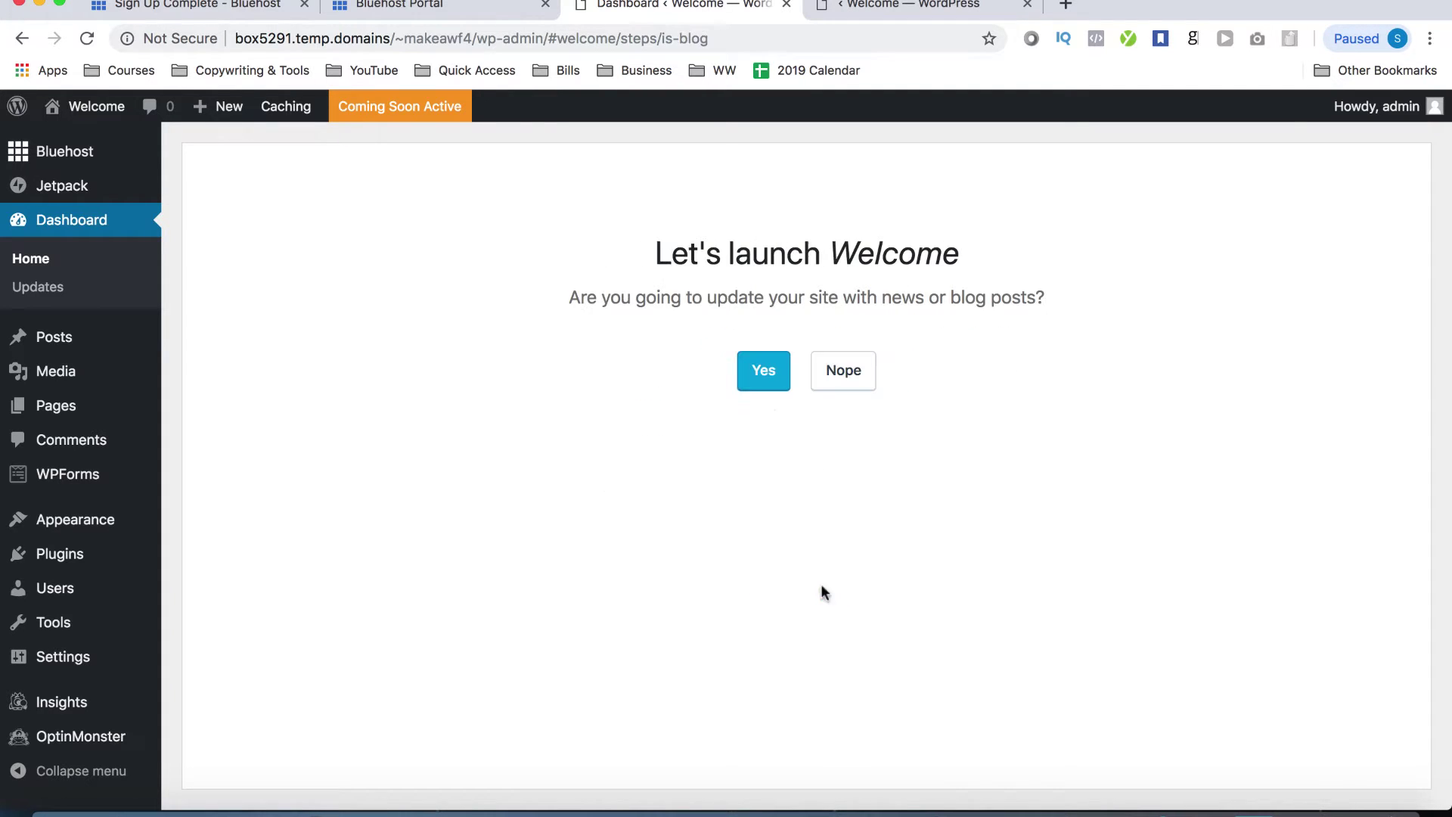
{"action": "left_click", "coordinate": [774, 386]}
{"action": "left_click", "coordinate": [746, 378]}
{"action": "left_click", "coordinate": [765, 628]}
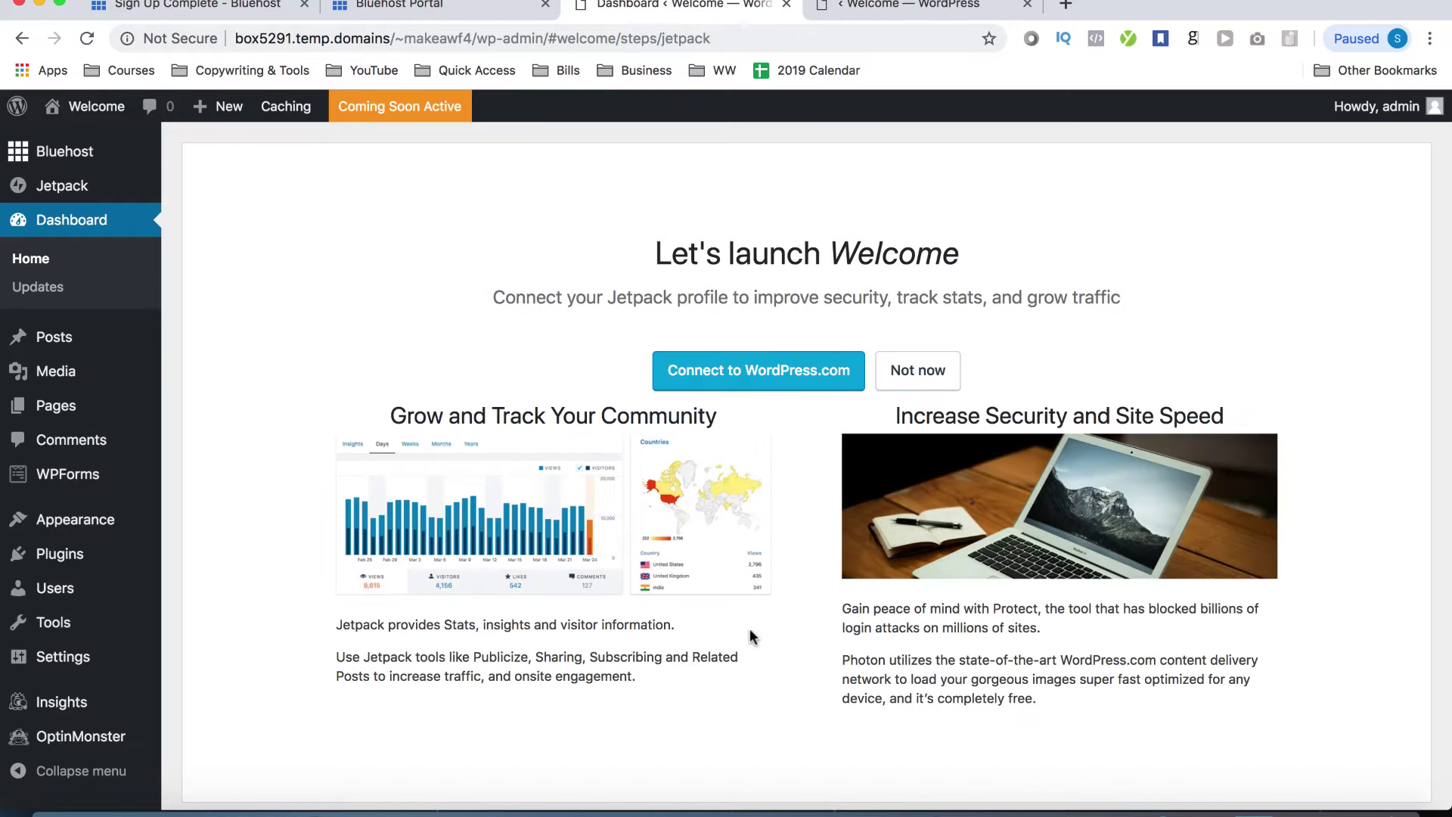
{"action": "left_click", "coordinate": [918, 370]}
{"action": "left_click", "coordinate": [771, 602]}
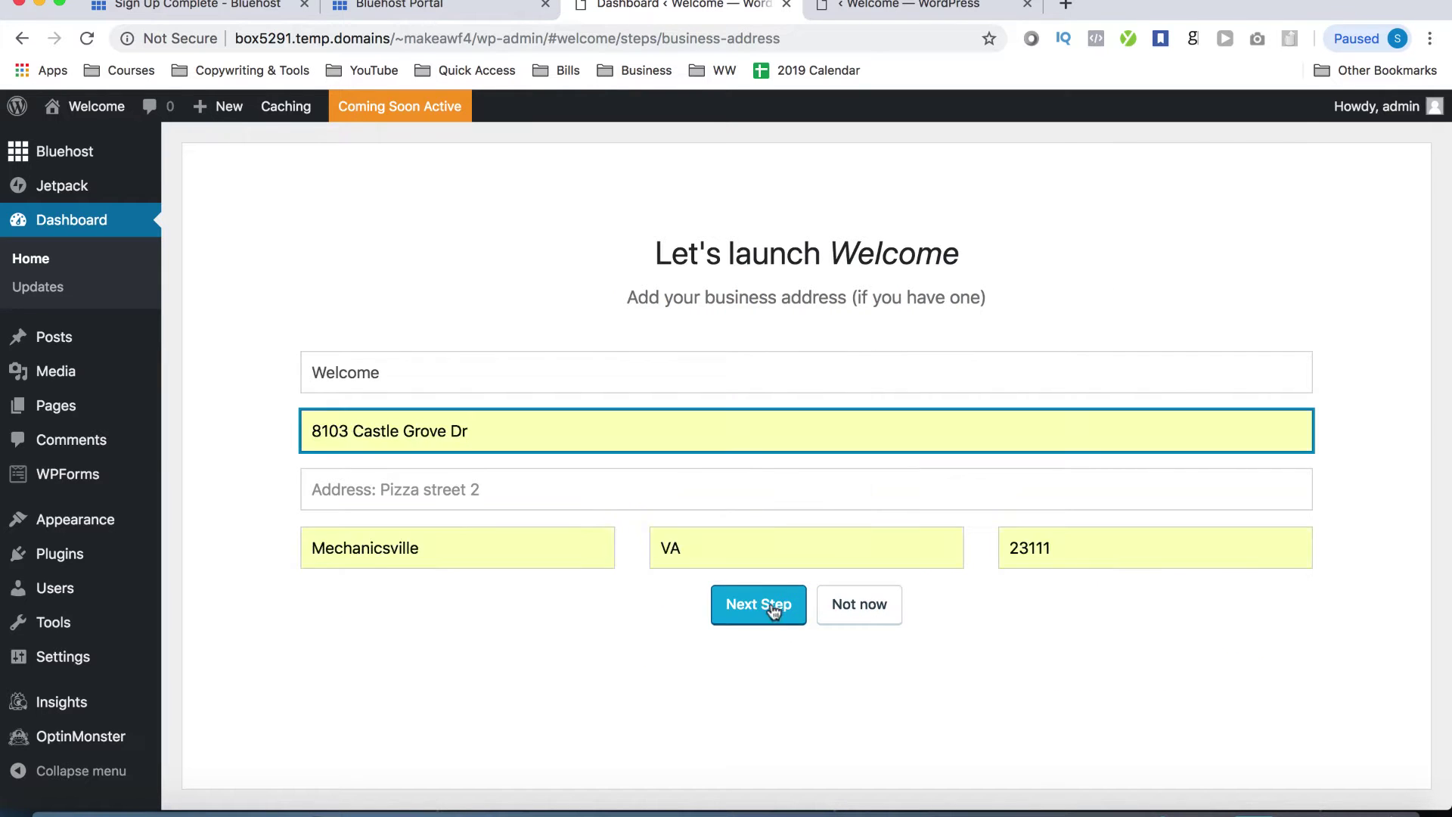
{"action": "left_click", "coordinate": [886, 372]}
Step: Close the setup wizard and dismiss the Welcome and Jetpack dashboard banners
{"action": "left_click", "coordinate": [1404, 163]}
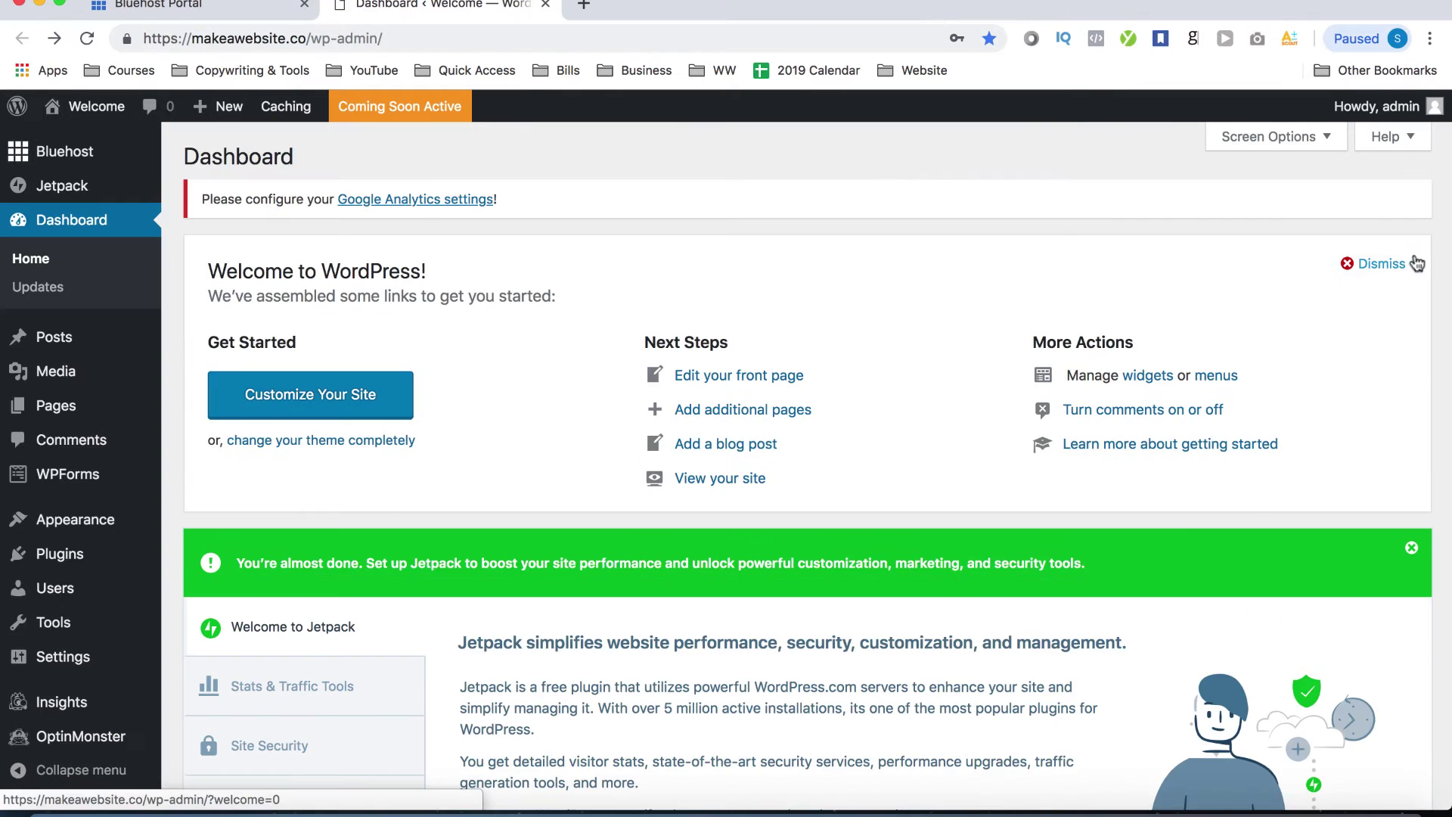
{"action": "left_click", "coordinate": [1411, 261]}
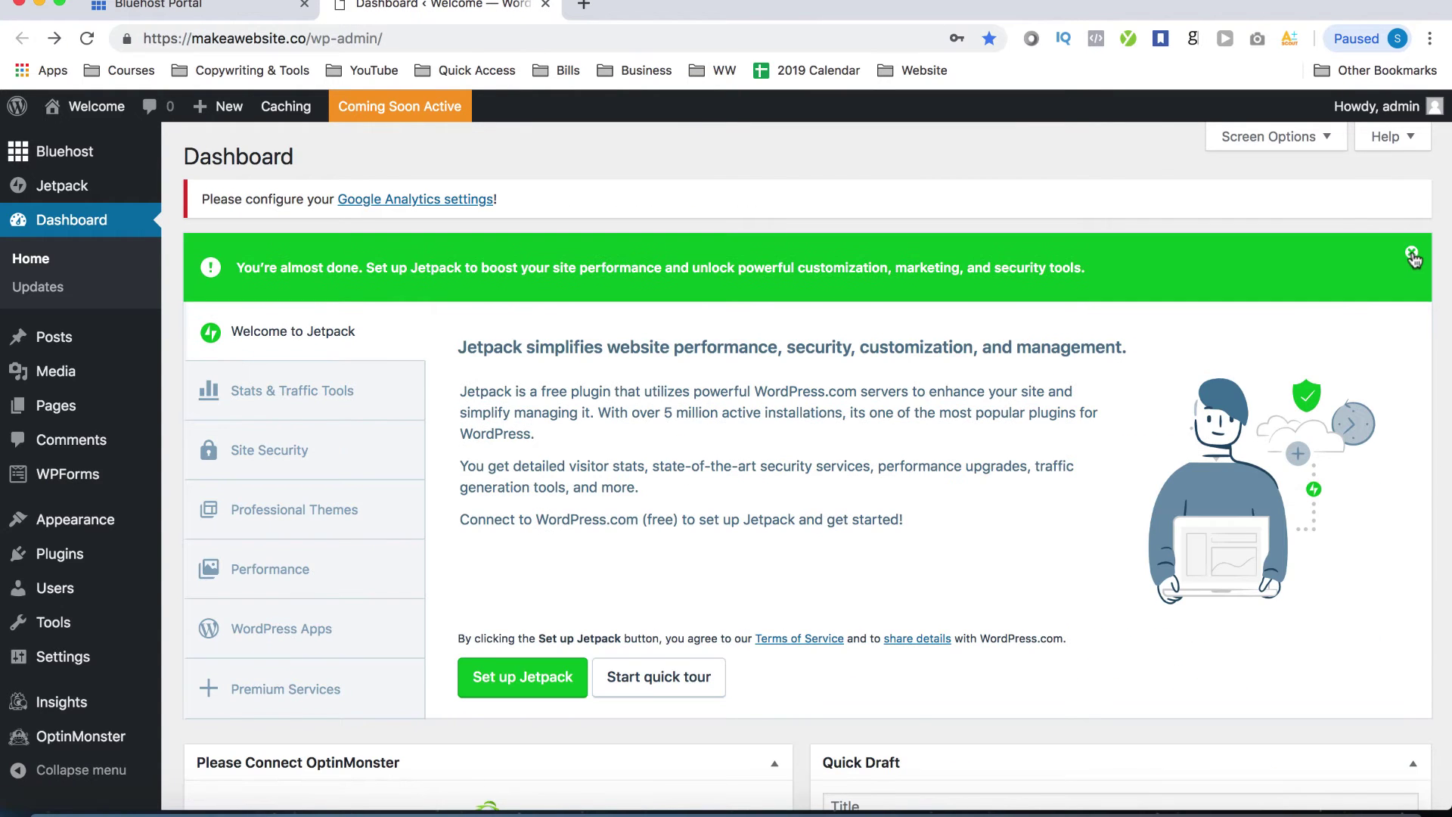
{"action": "left_click", "coordinate": [1413, 257]}
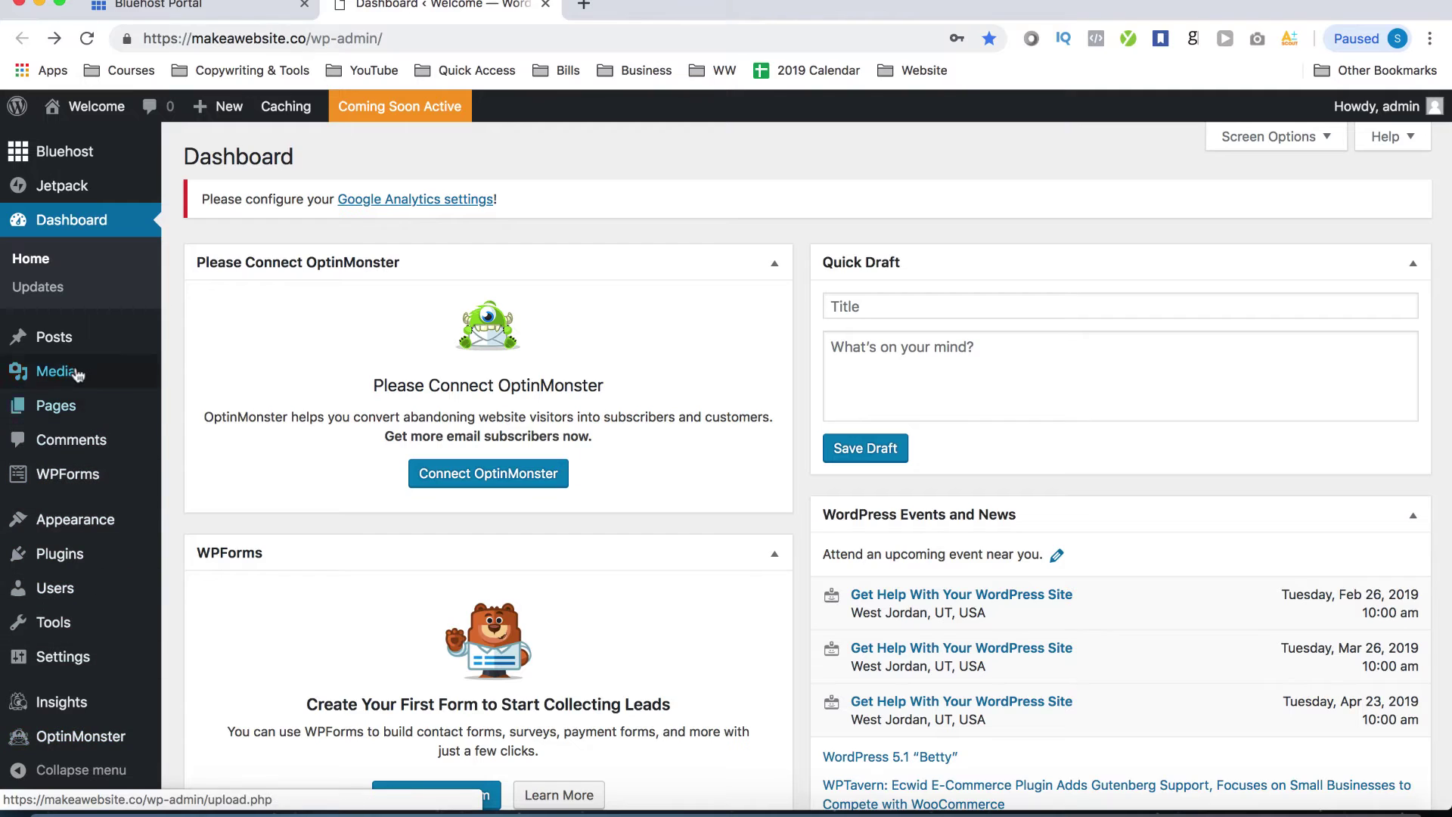
Step: Change the site address to end in /login to open the WordPress login page
{"action": "left_click", "coordinate": [417, 38]}
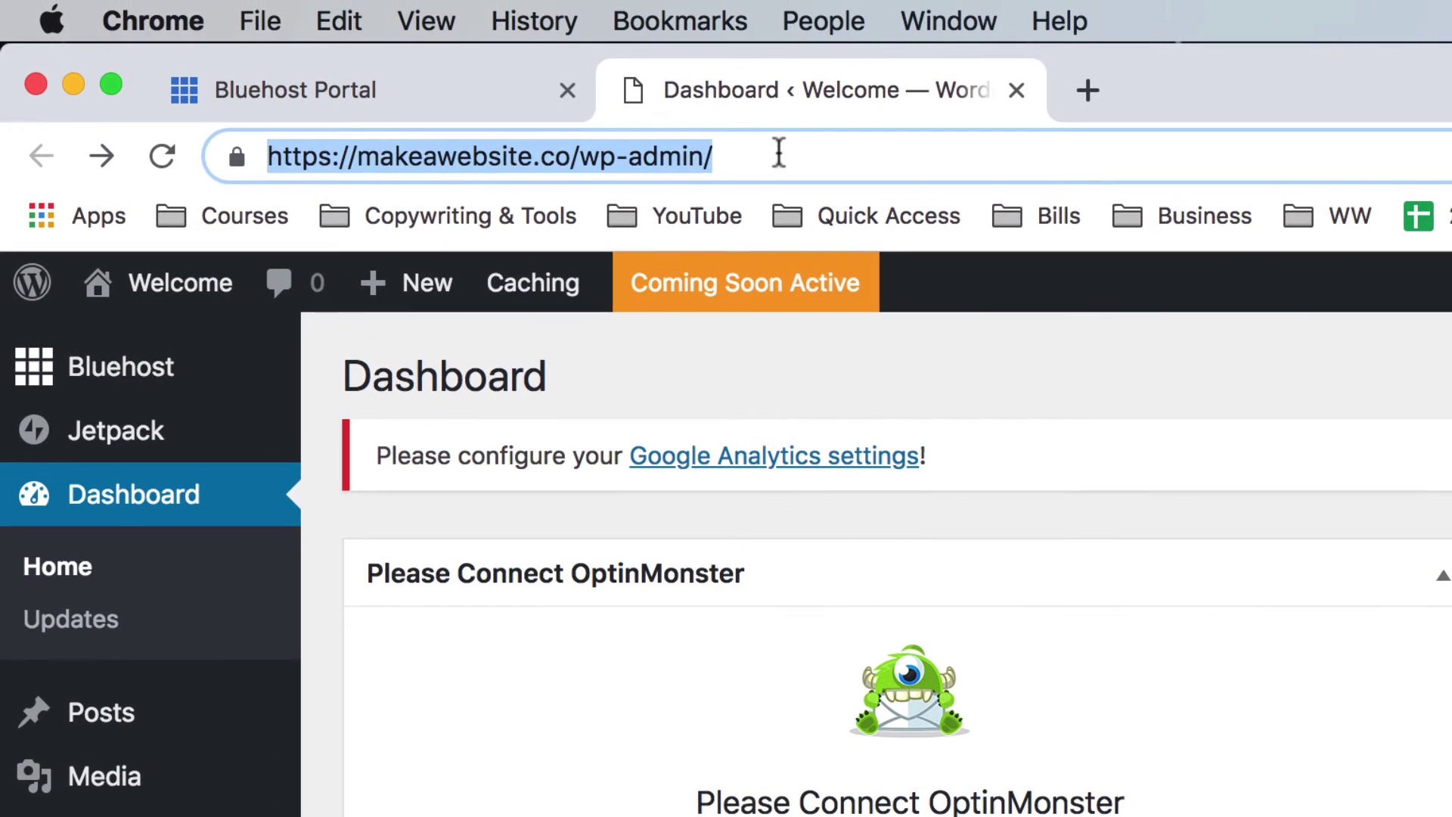
{"action": "left_click", "coordinate": [681, 121]}
{"action": "key", "text": "BackSpace"}
{"action": "key", "text": "BackSpace"}
{"action": "key", "text": "BackSpace"}
{"action": "key", "text": "BackSpace"}
{"action": "key", "text": "BackSpace"}
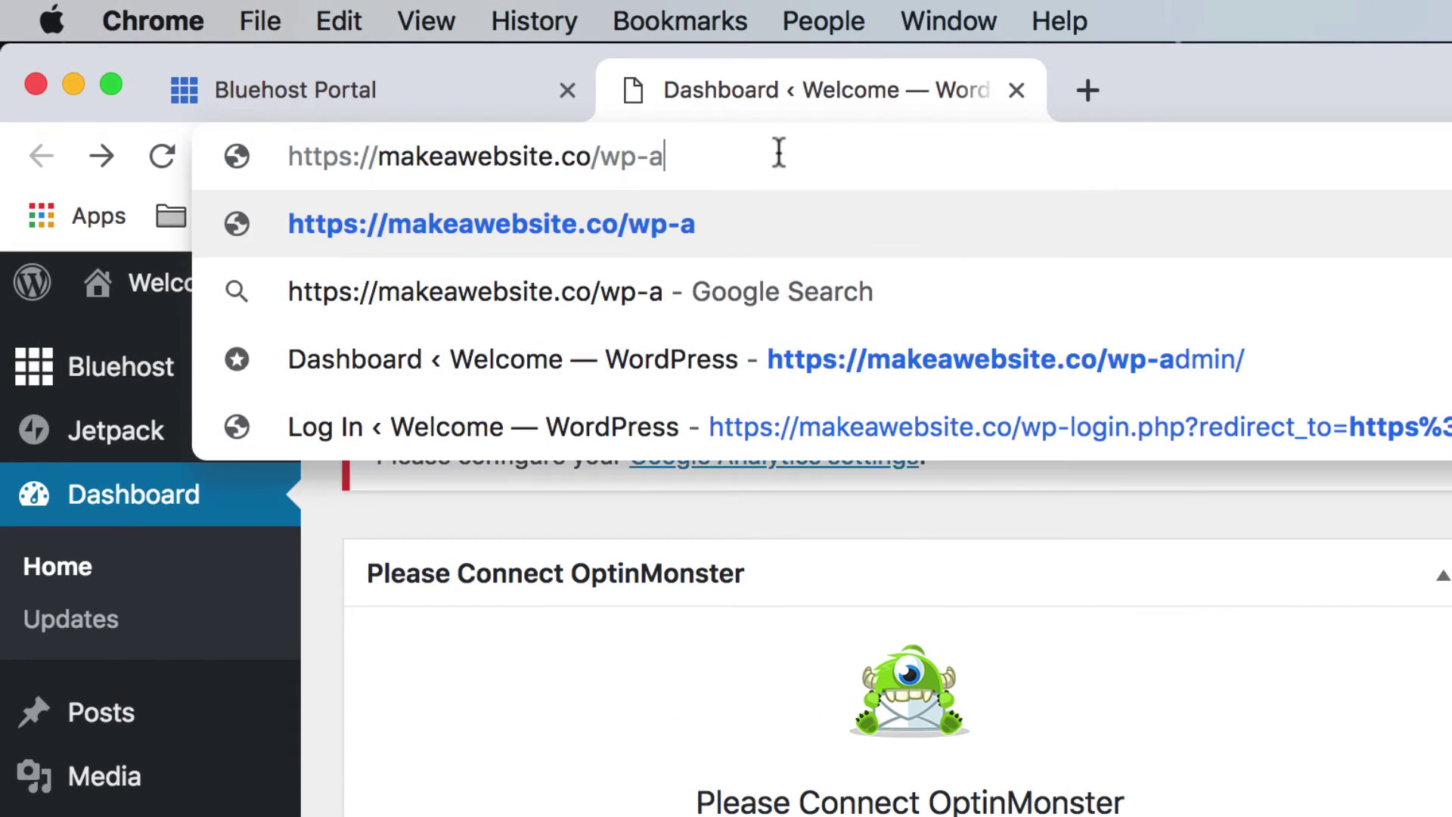
{"action": "key", "text": "BackSpace"}
{"action": "key", "text": "BackSpace"}
{"action": "key", "text": "BackSpace"}
{"action": "key", "text": "BackSpace"}
{"action": "type", "text": "login"}
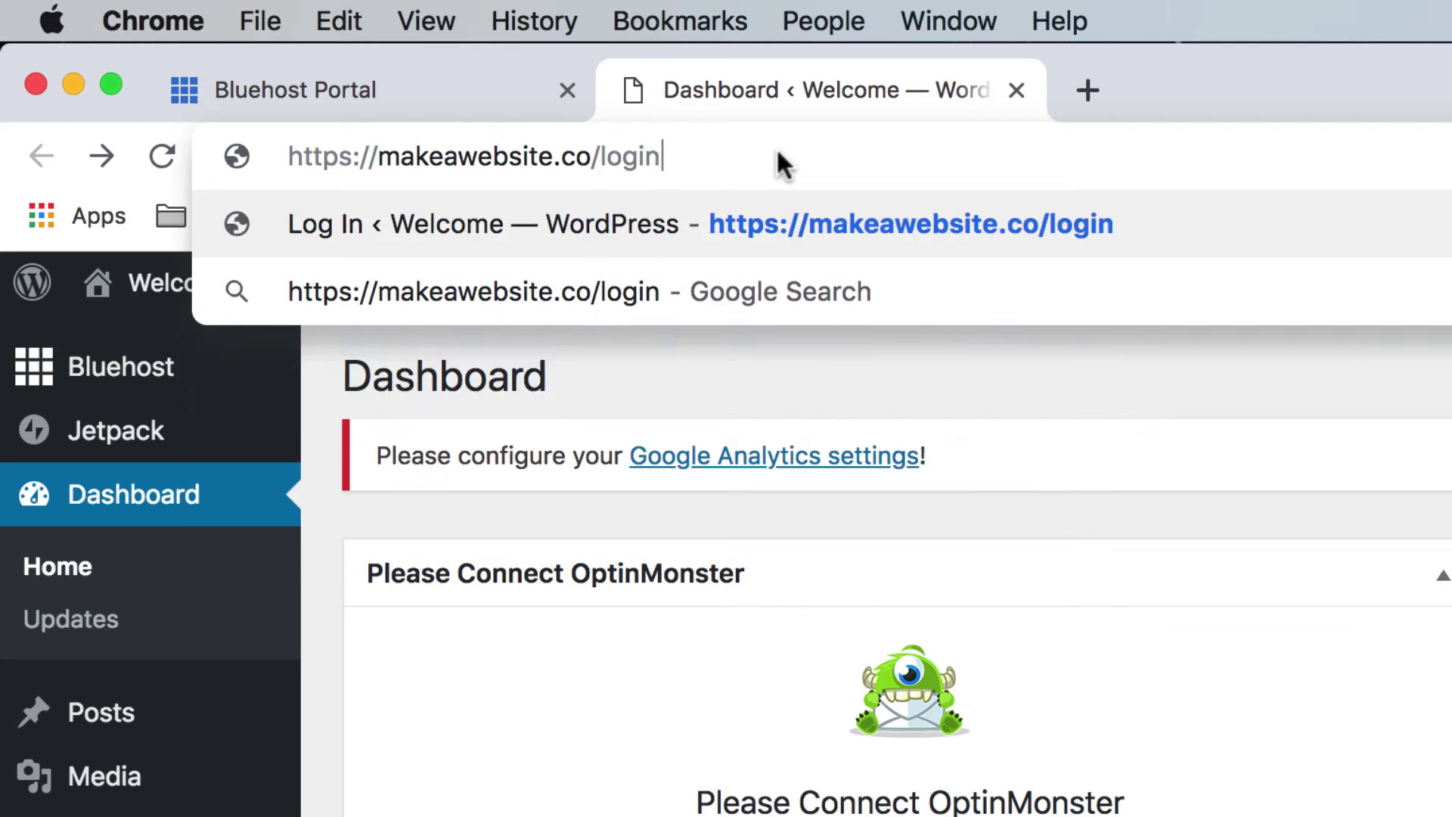
{"action": "key", "text": "Return"}
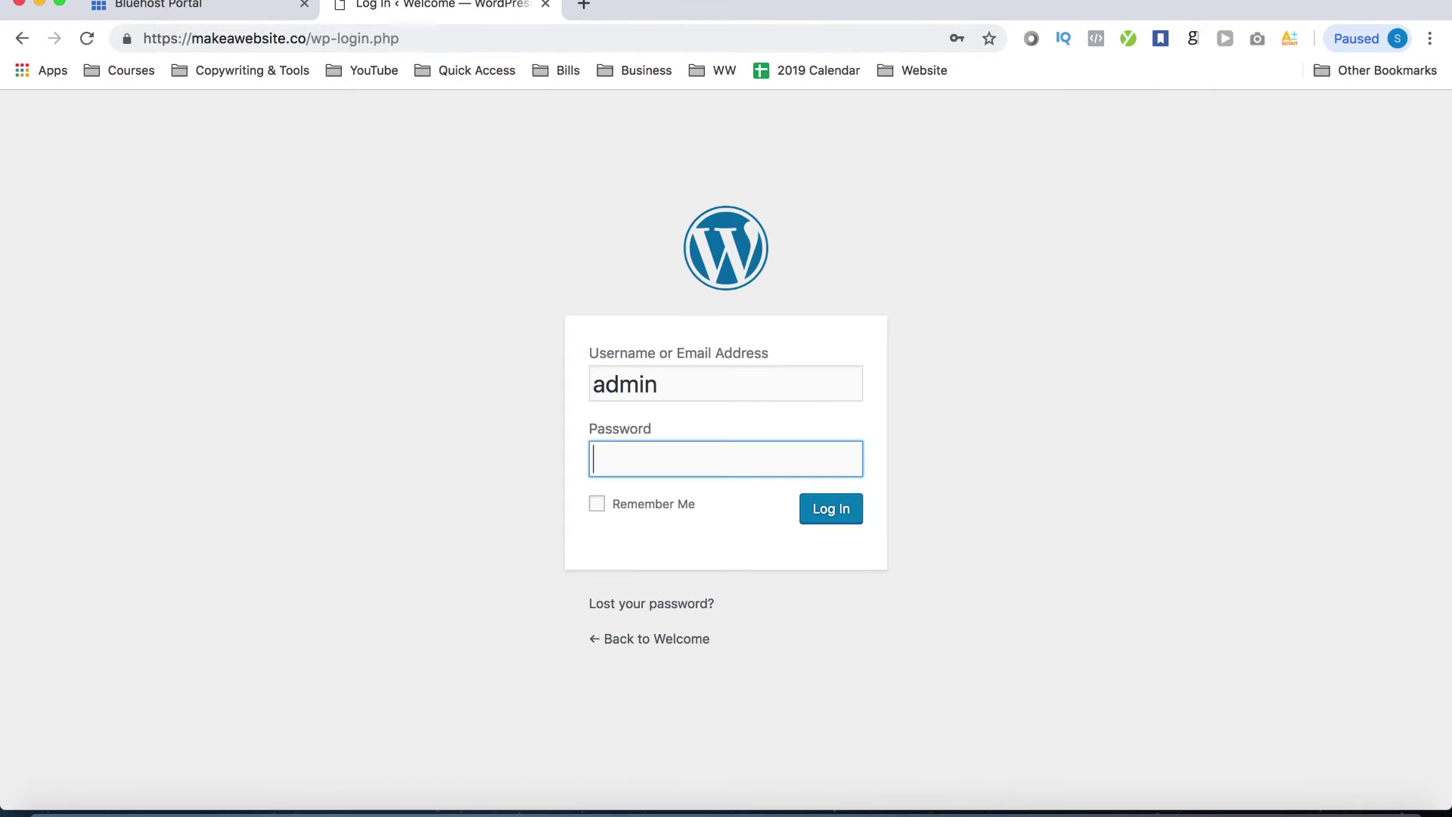
Step: Bookmark the login page in the Website folder and return to the Bluehost Portal
{"action": "left_click", "coordinate": [401, 9]}
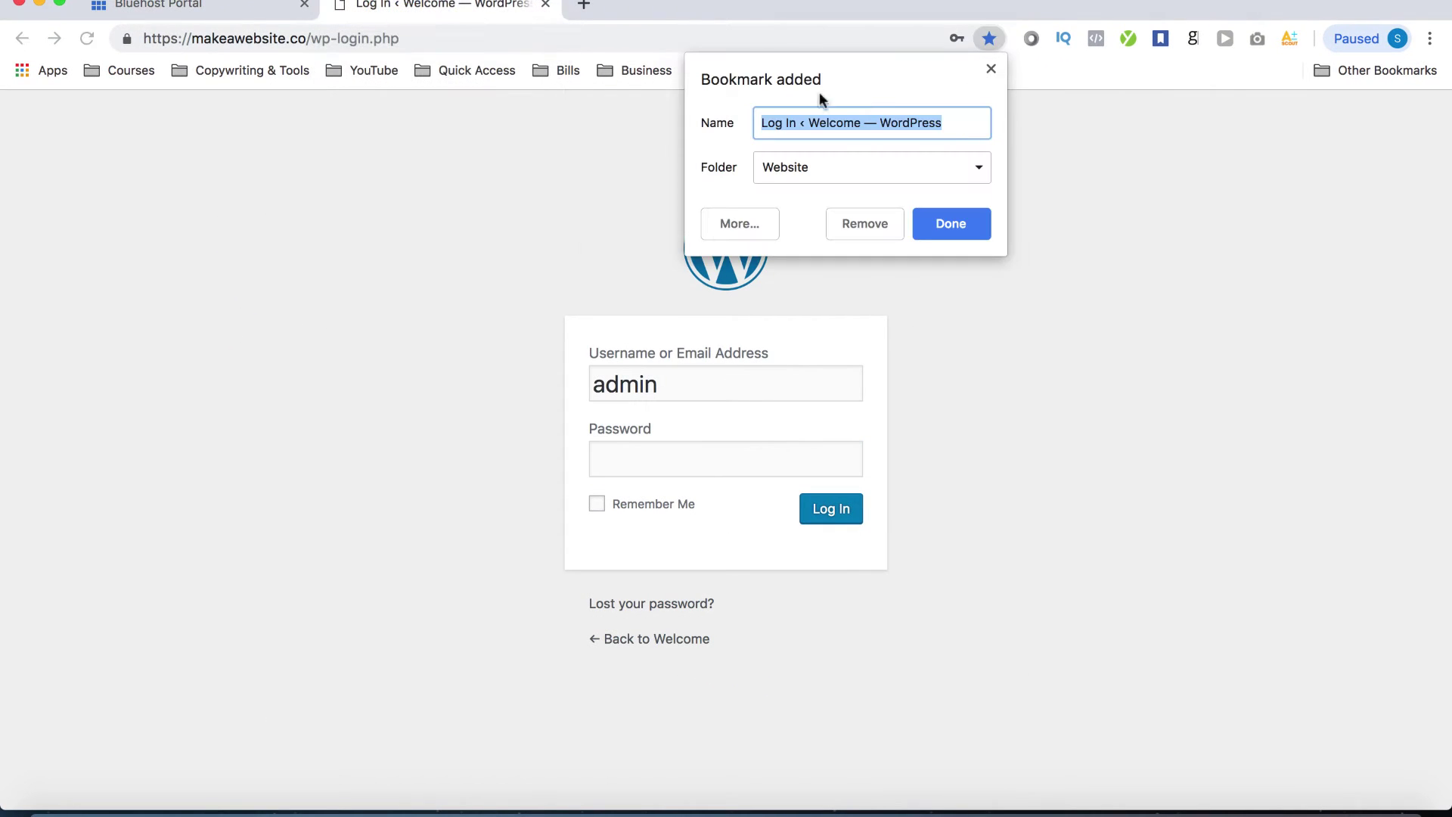
{"action": "left_click", "coordinate": [941, 225]}
{"action": "left_click", "coordinate": [921, 69]}
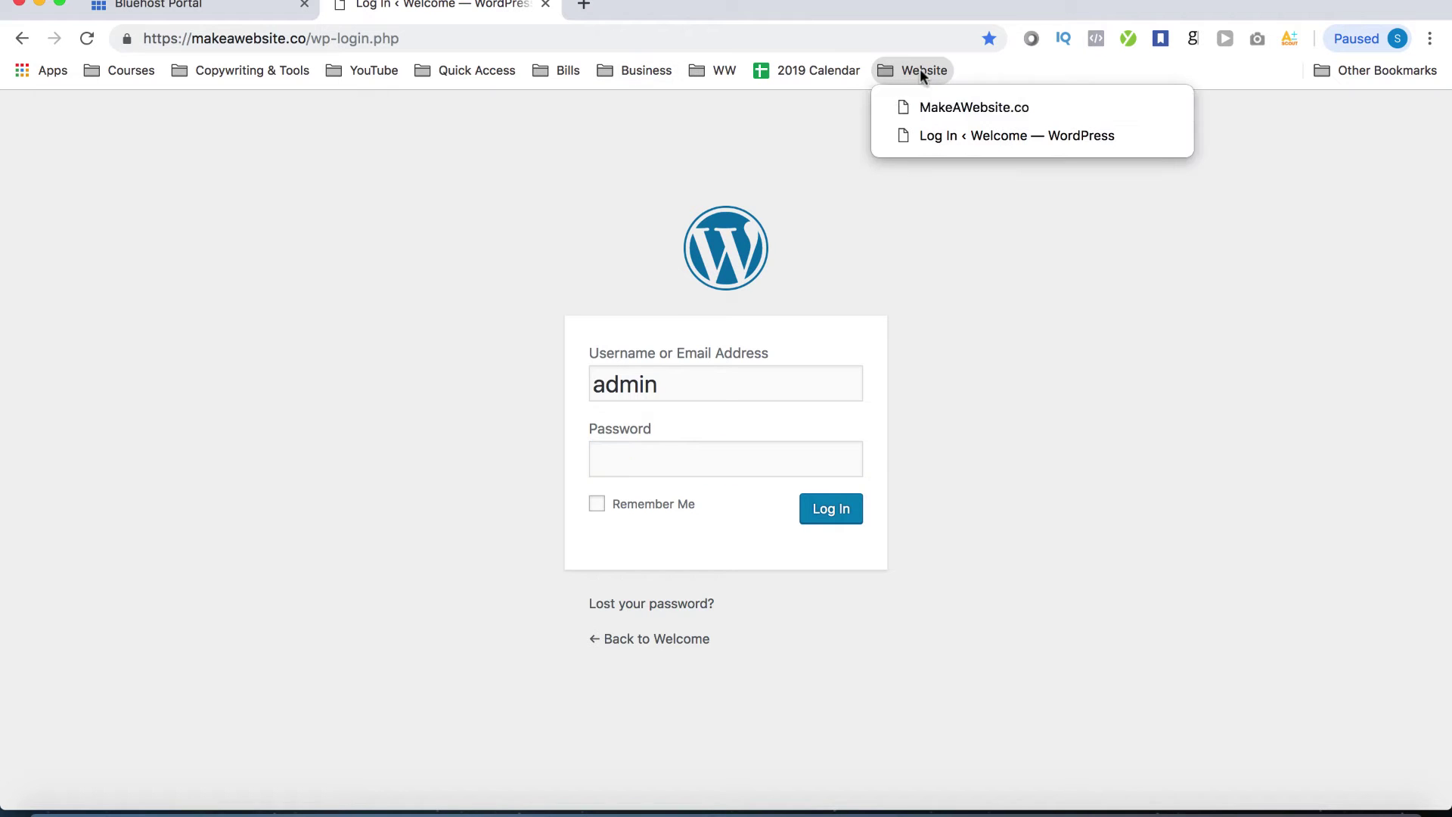
{"action": "left_click", "coordinate": [942, 135]}
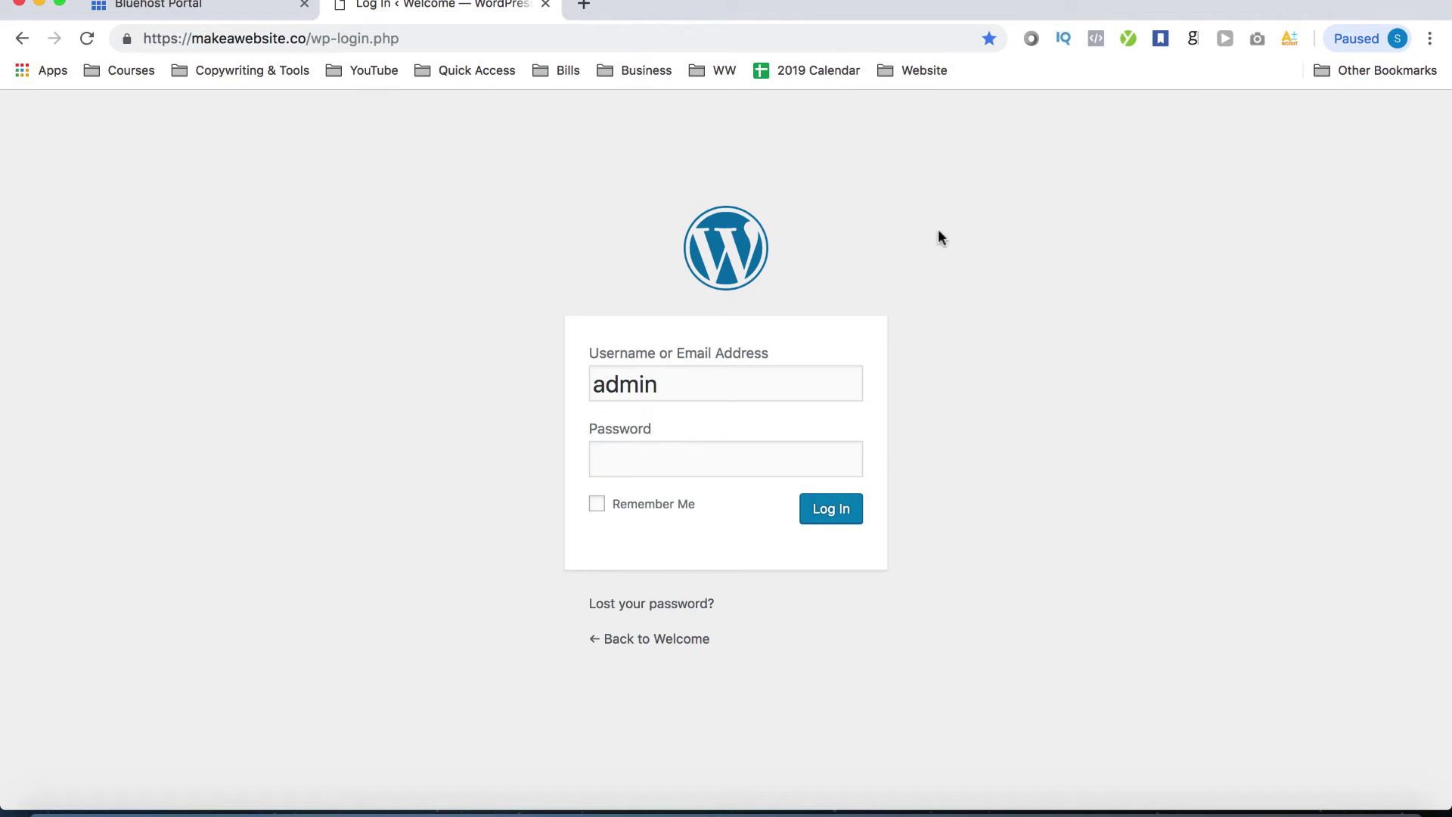
{"action": "left_click", "coordinate": [208, 14]}
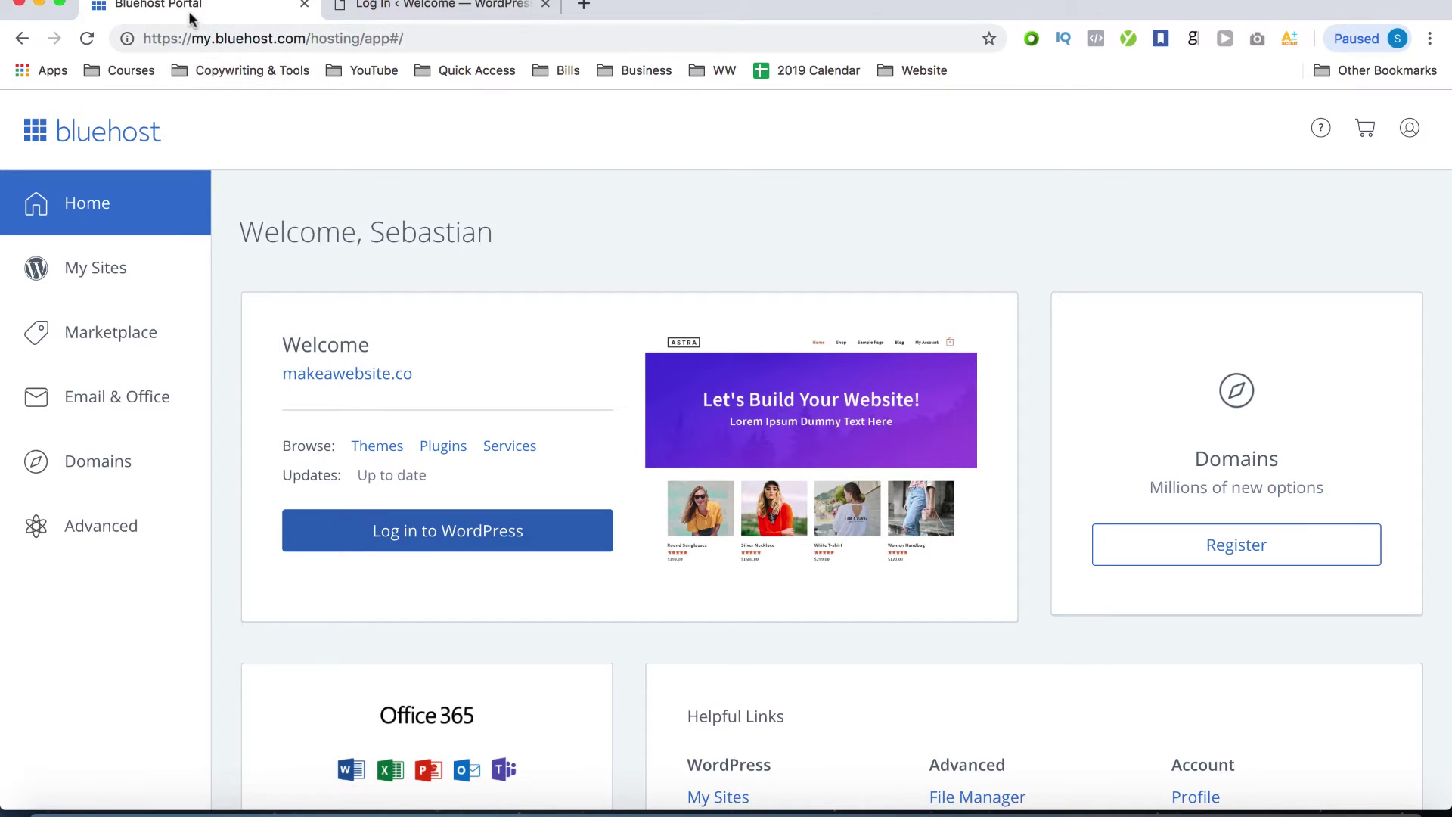
Step: Load the makeawebsite.co WordPress admin from the address bar's suggested site address
{"action": "left_click", "coordinate": [383, 537]}
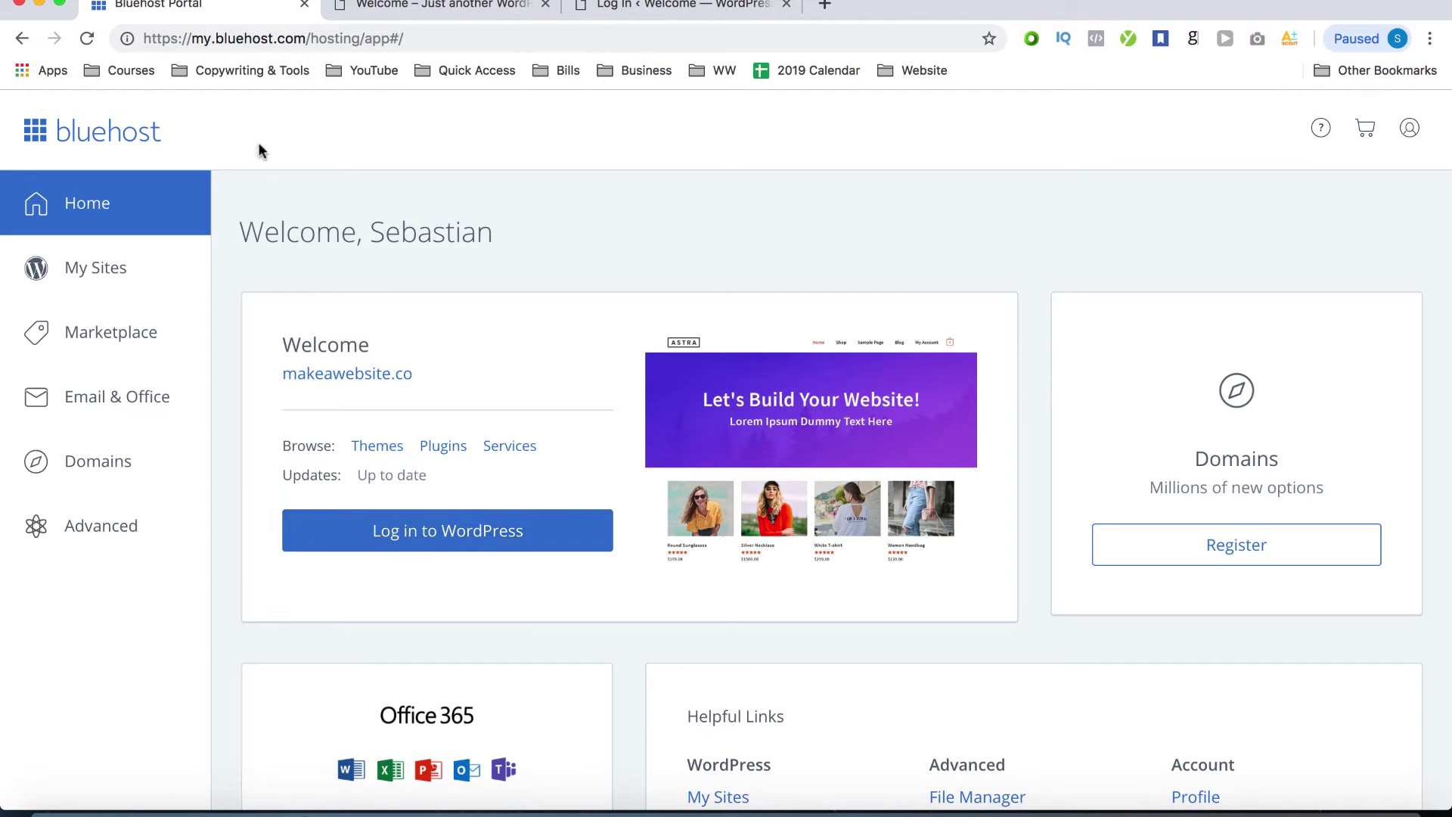
{"action": "left_click", "coordinate": [273, 40]}
{"action": "type", "text": "mak"}
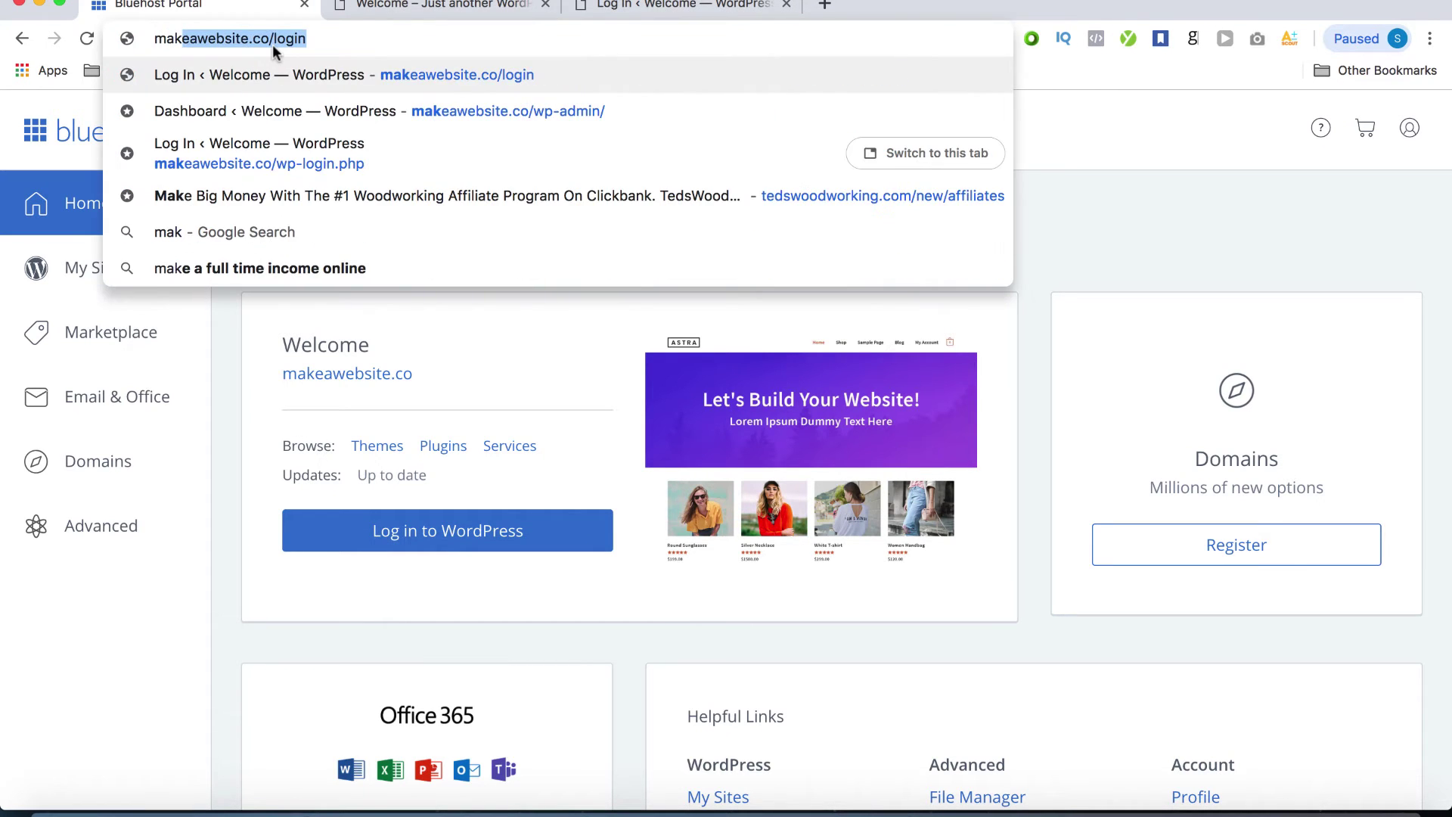
{"action": "key", "text": "Down"}
{"action": "key", "text": "BackSpace"}
{"action": "key", "text": "BackSpace"}
{"action": "key", "text": "BackSpace"}
{"action": "key", "text": "BackSpace"}
{"action": "key", "text": "BackSpace"}
{"action": "key", "text": "BackSpace"}
{"action": "key", "text": "BackSpace"}
{"action": "key", "text": "BackSpace"}
{"action": "key", "text": "BackSpace"}
{"action": "key", "text": "Return"}
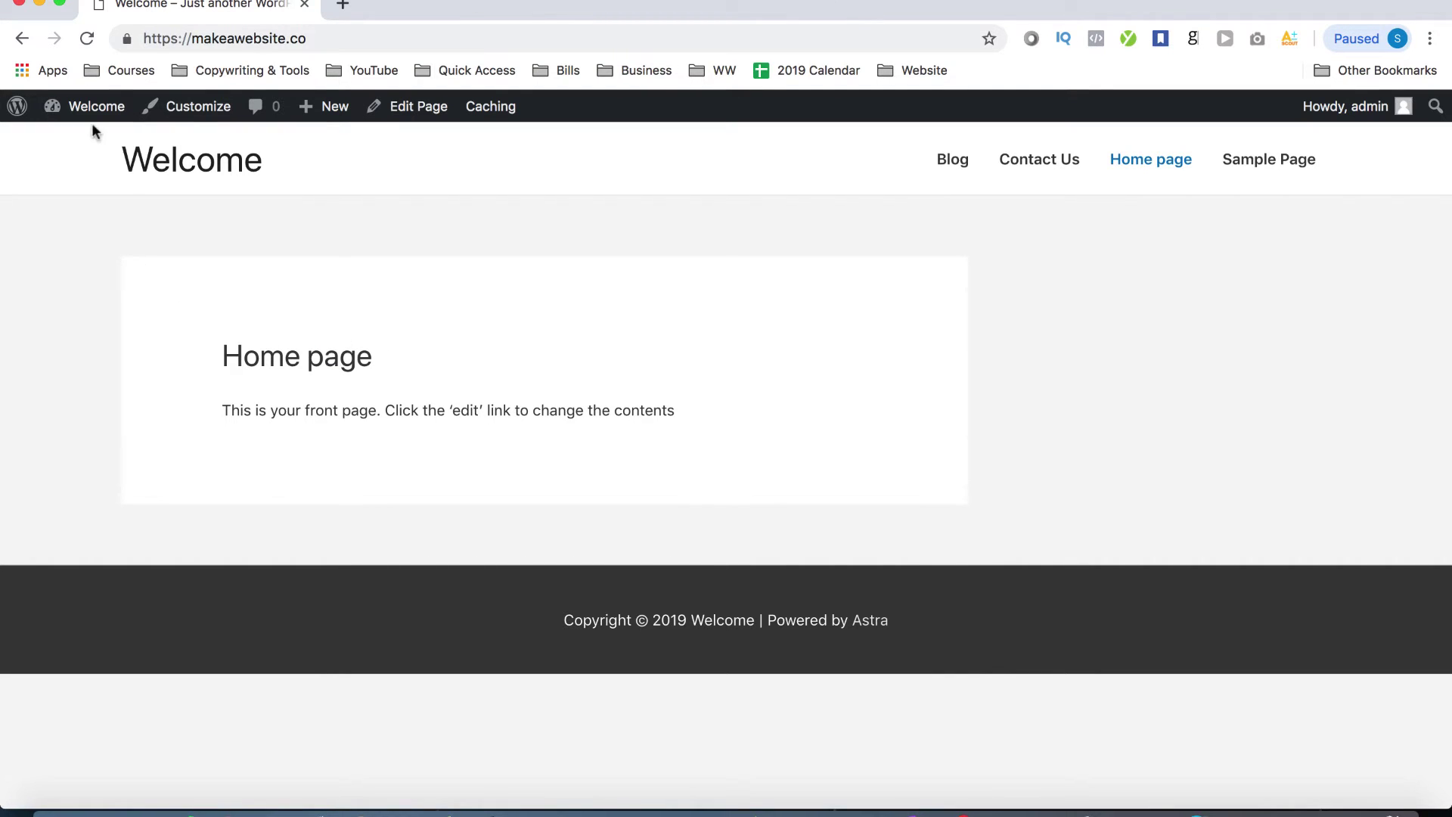
Step: Search Themes > Add New for 'astra' and activate the Astra theme
{"action": "mouse_move", "coordinate": [90, 113]}
{"action": "left_click", "coordinate": [77, 176]}
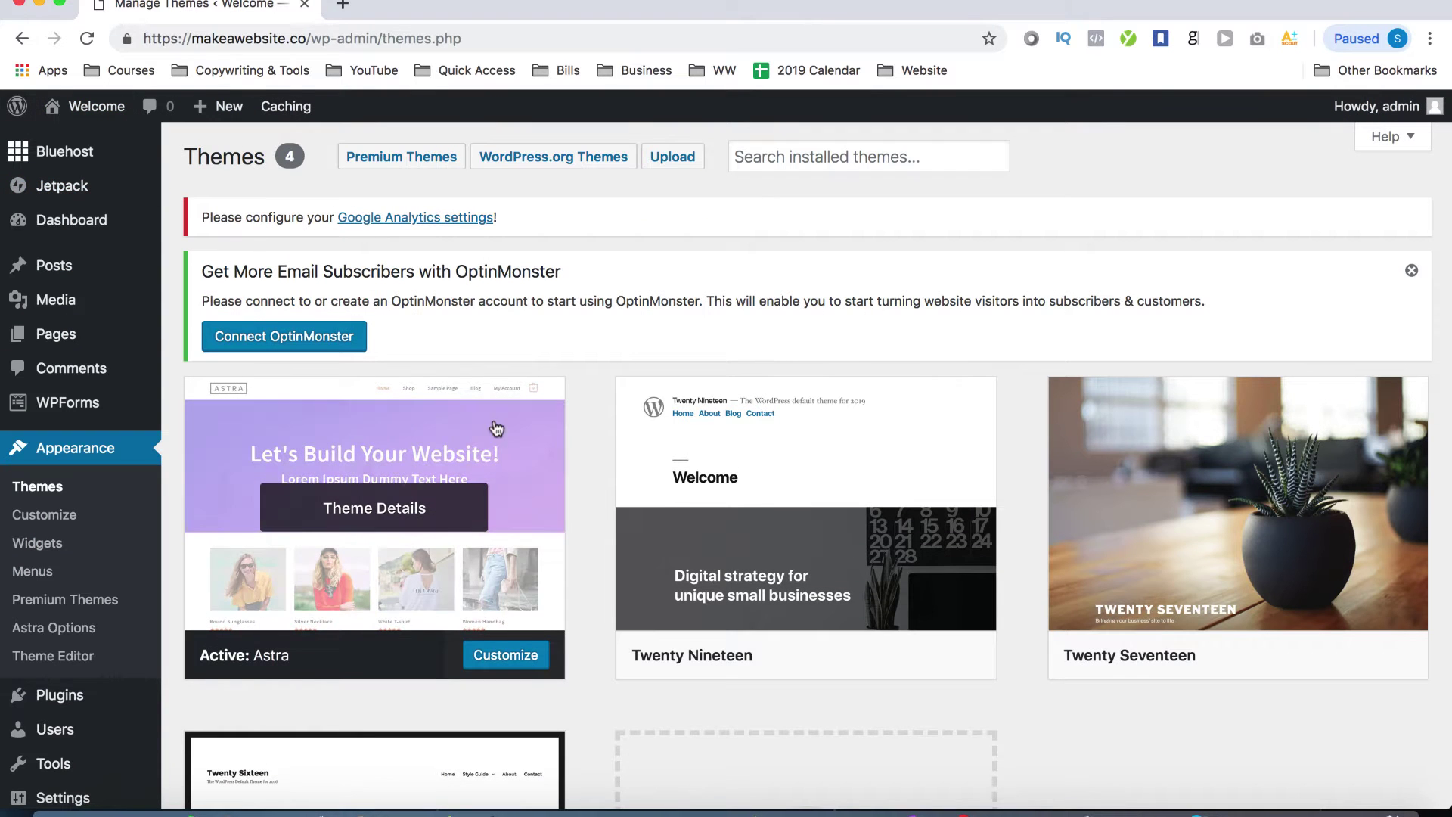
{"action": "scroll", "coordinate": [495, 499], "scroll_direction": "down", "scroll_amount": 4}
{"action": "left_click", "coordinate": [778, 585]}
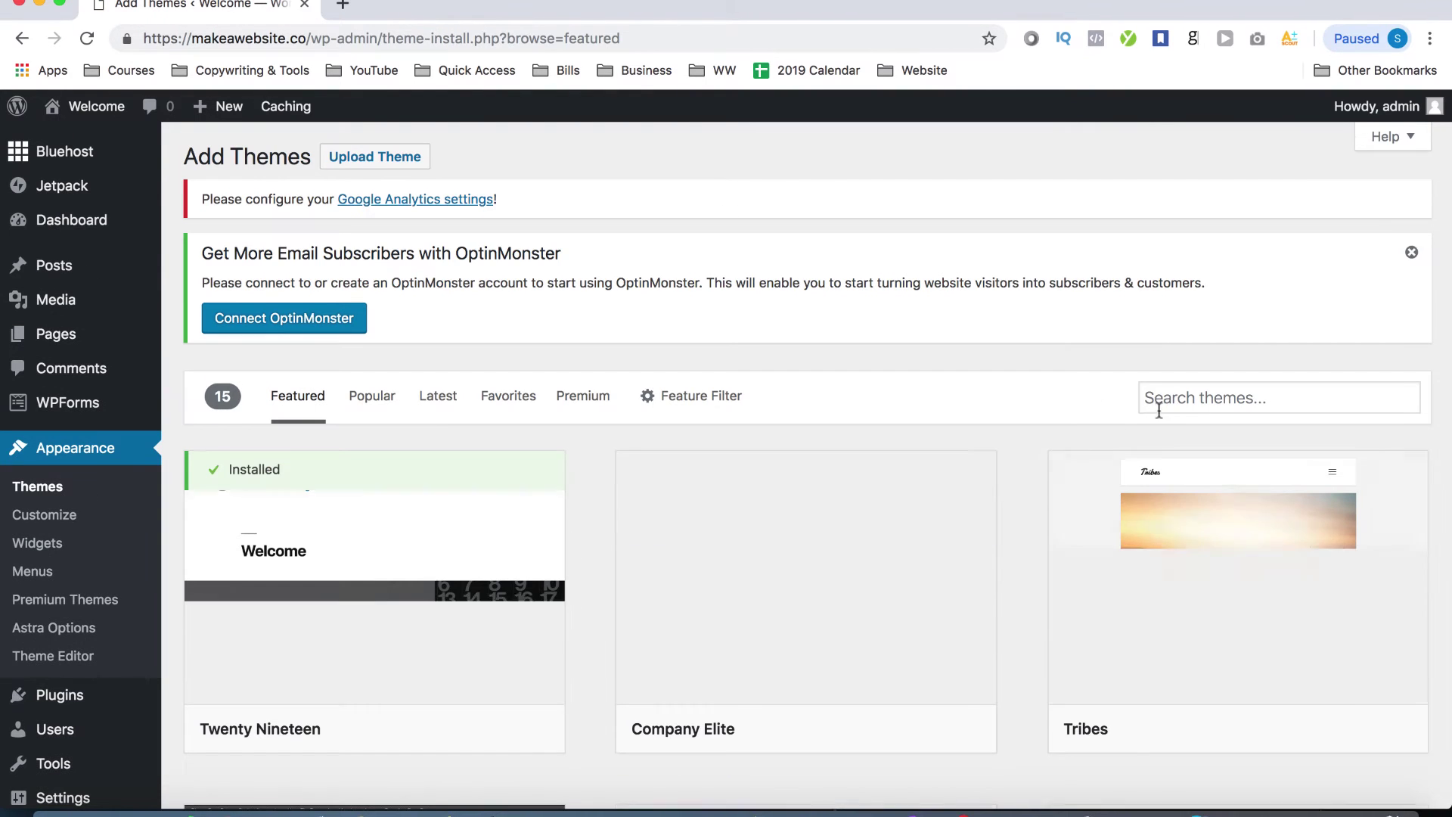
{"action": "left_click", "coordinate": [1168, 401]}
{"action": "type", "text": "astra"}
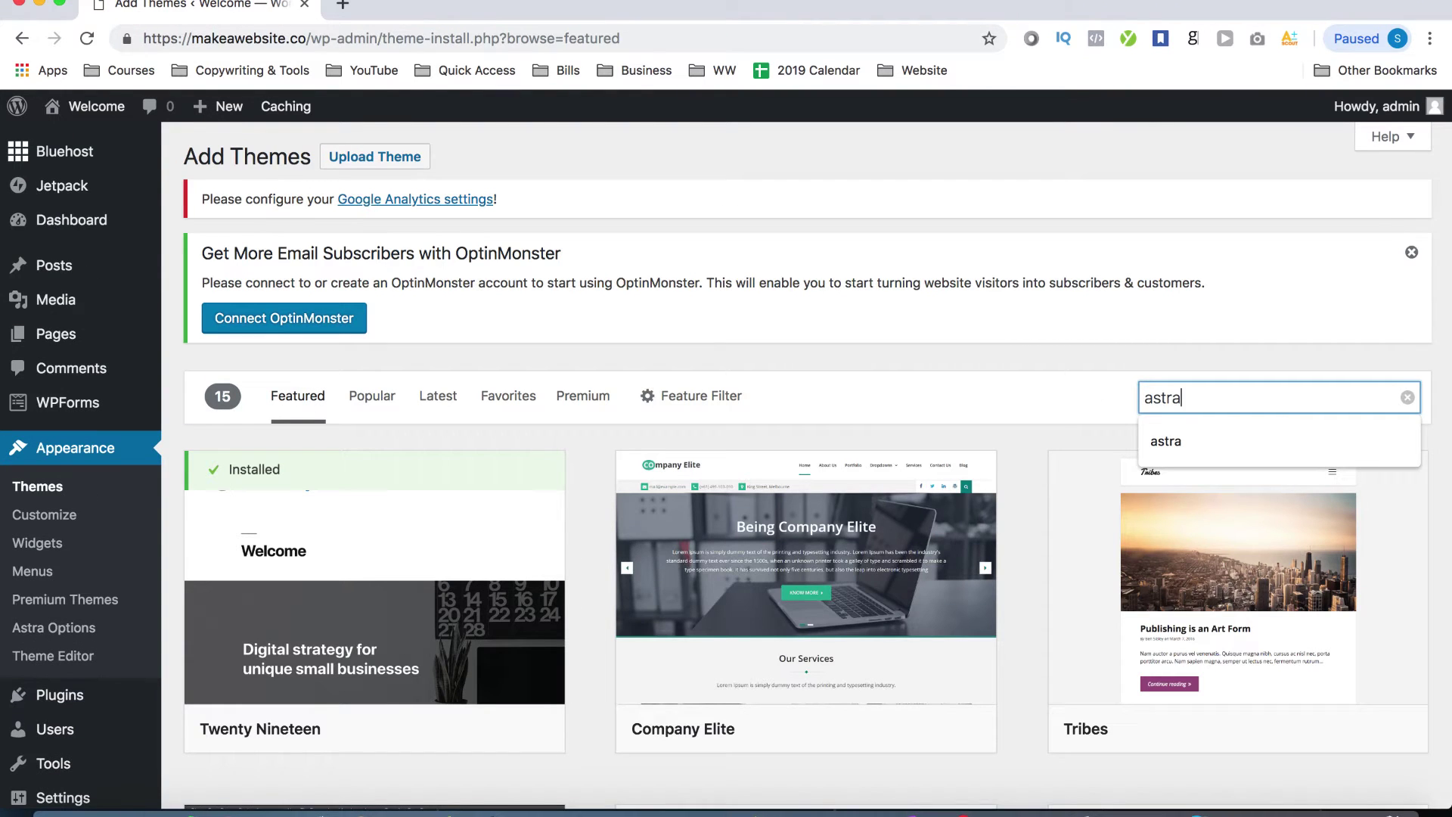
{"action": "key", "text": "Return"}
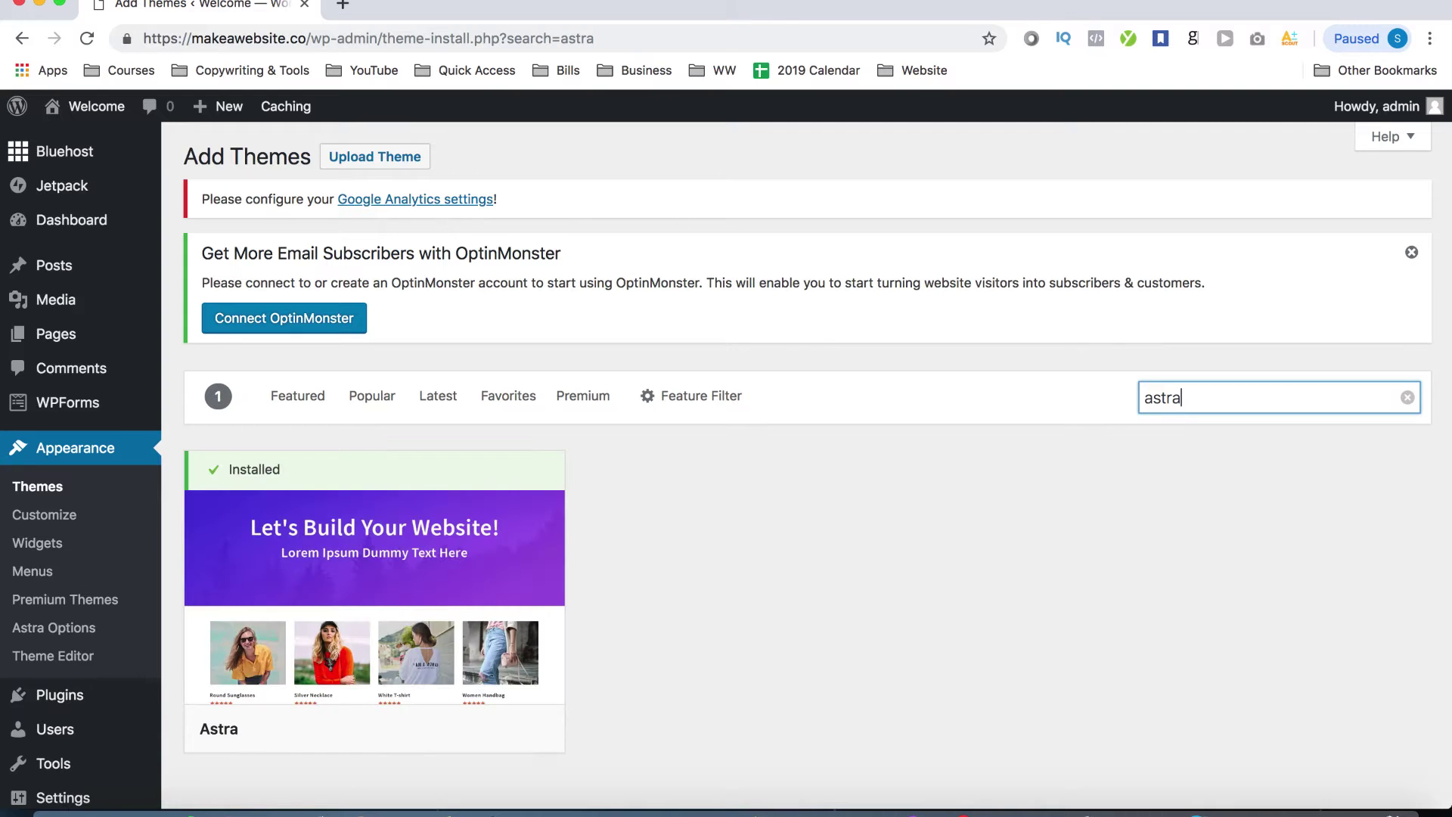
{"action": "mouse_move", "coordinate": [401, 559]}
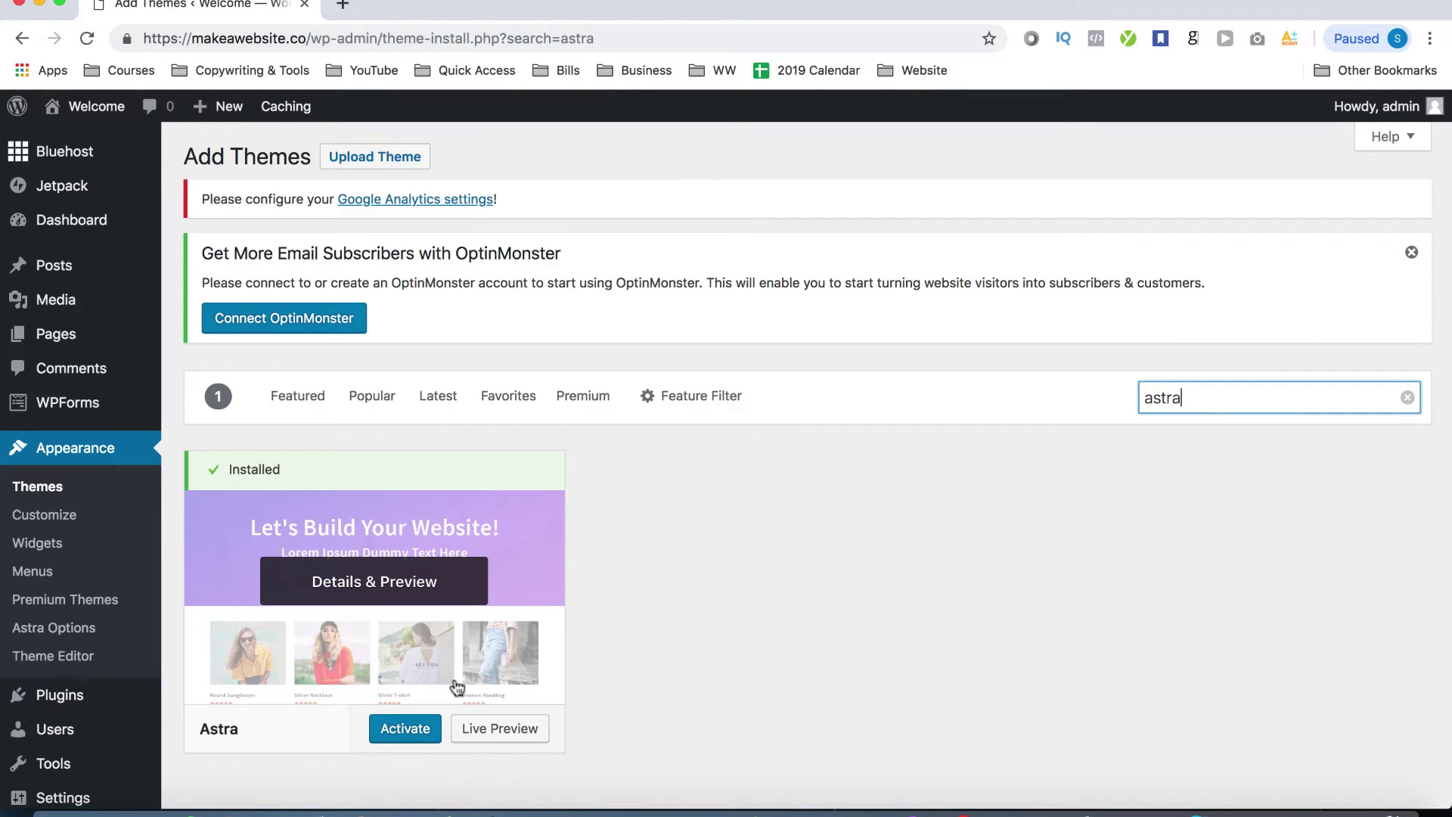
{"action": "left_click", "coordinate": [401, 735]}
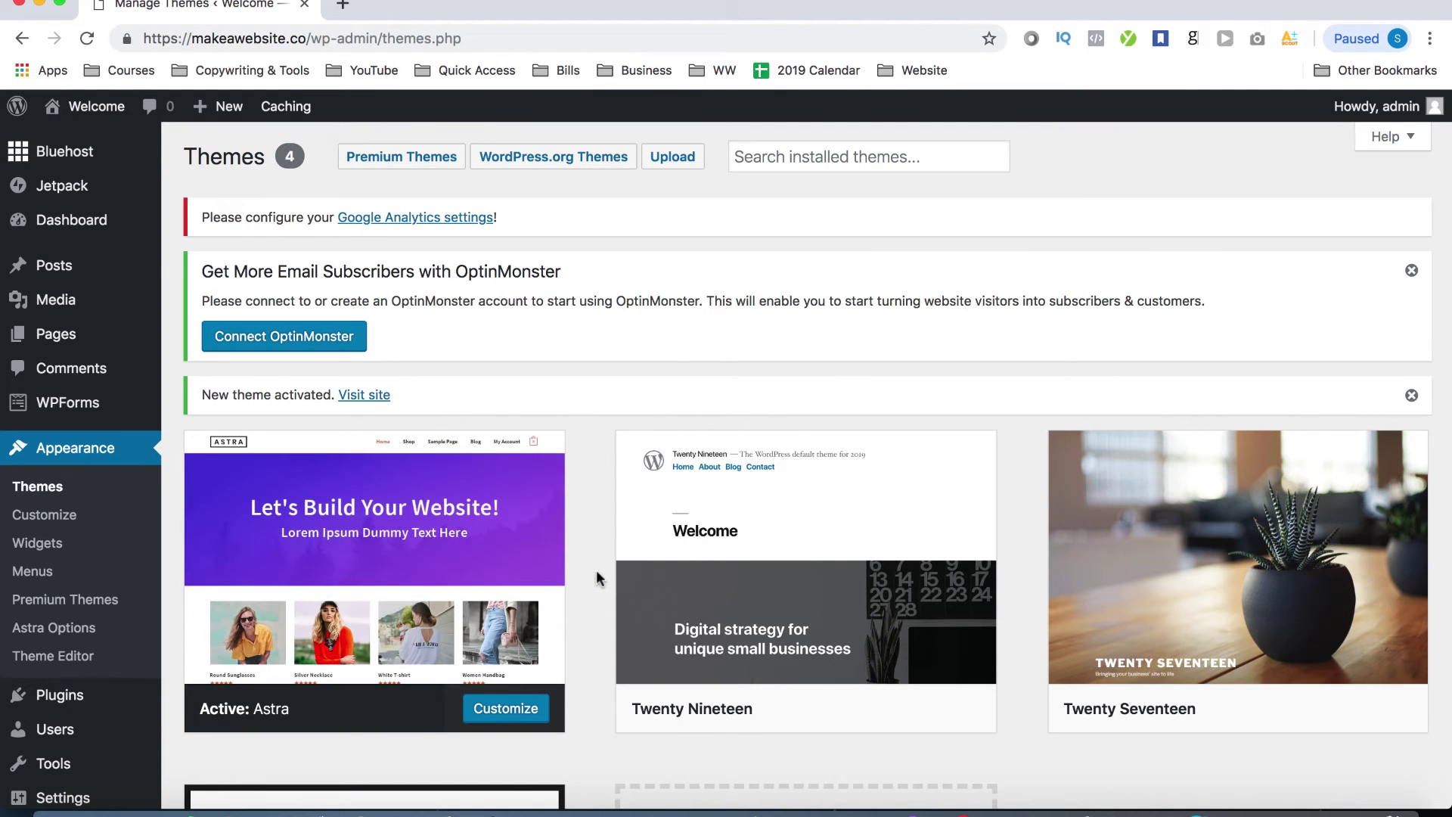
Step: Open the live makeawebsite.co site from the admin bar's Visit Site link
{"action": "mouse_move", "coordinate": [83, 105]}
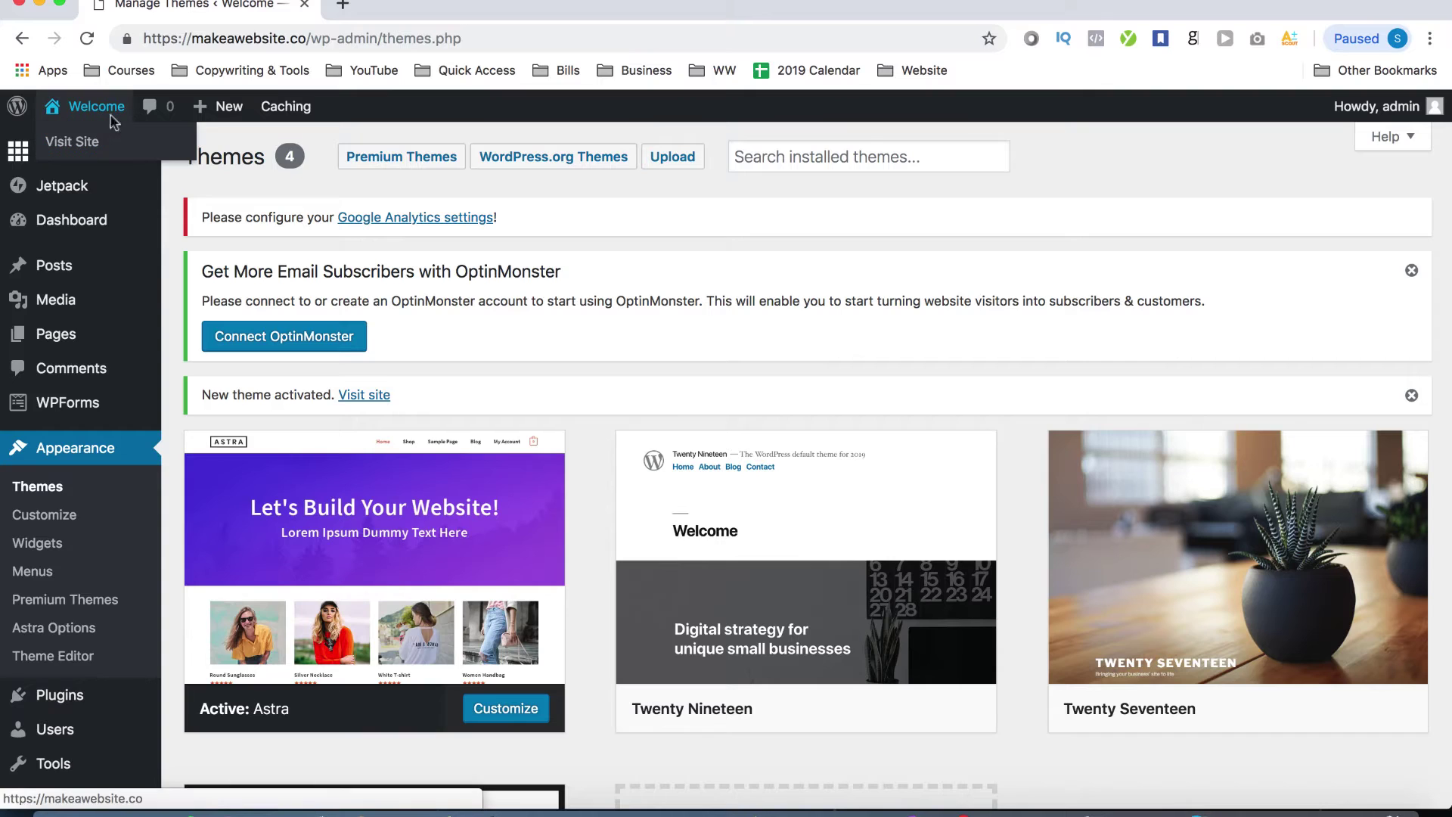
{"action": "left_click", "coordinate": [101, 144]}
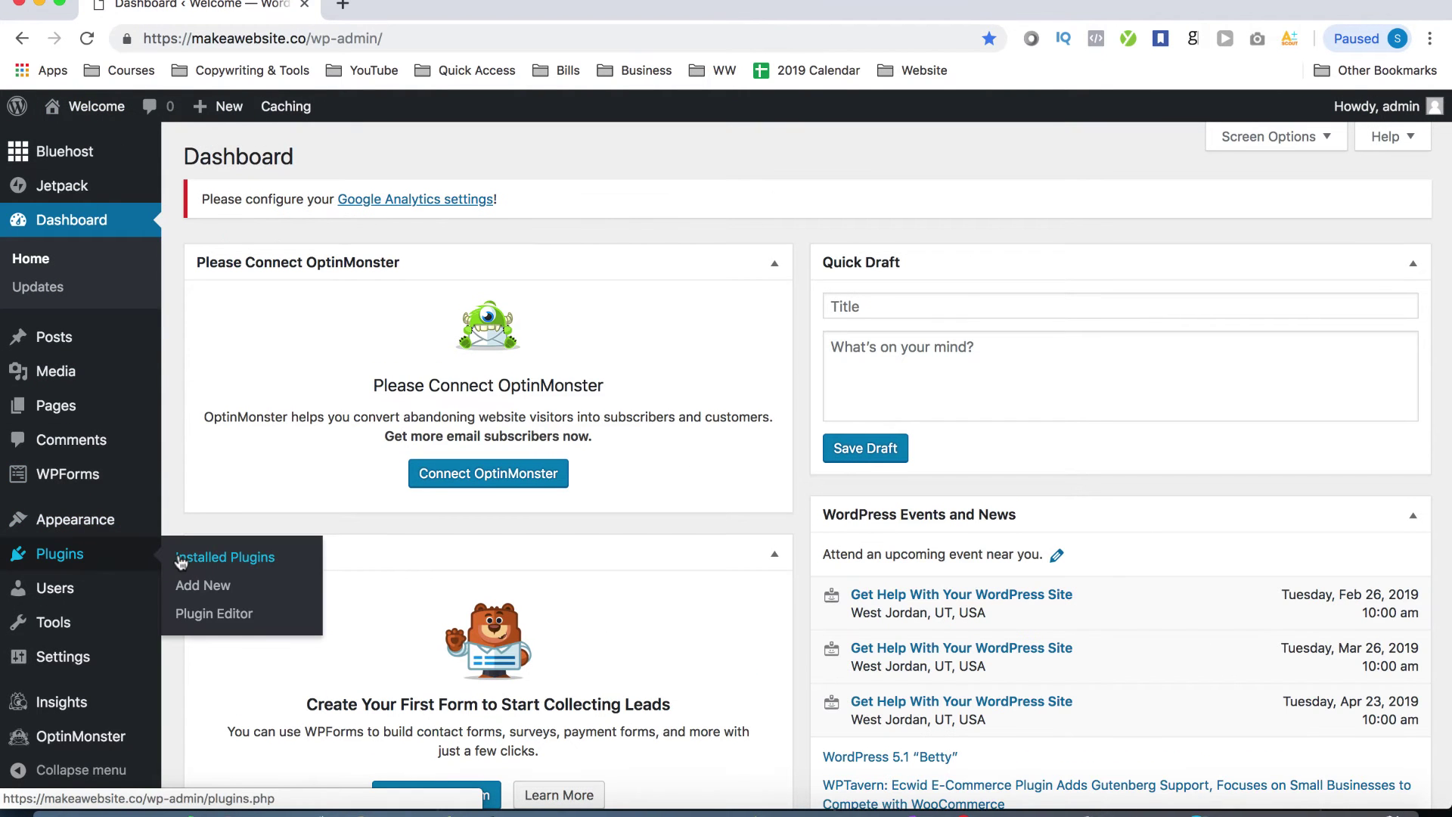
Step: Search plugins for 'astra', then install and activate Astra Starter Sites
{"action": "left_click", "coordinate": [187, 588]}
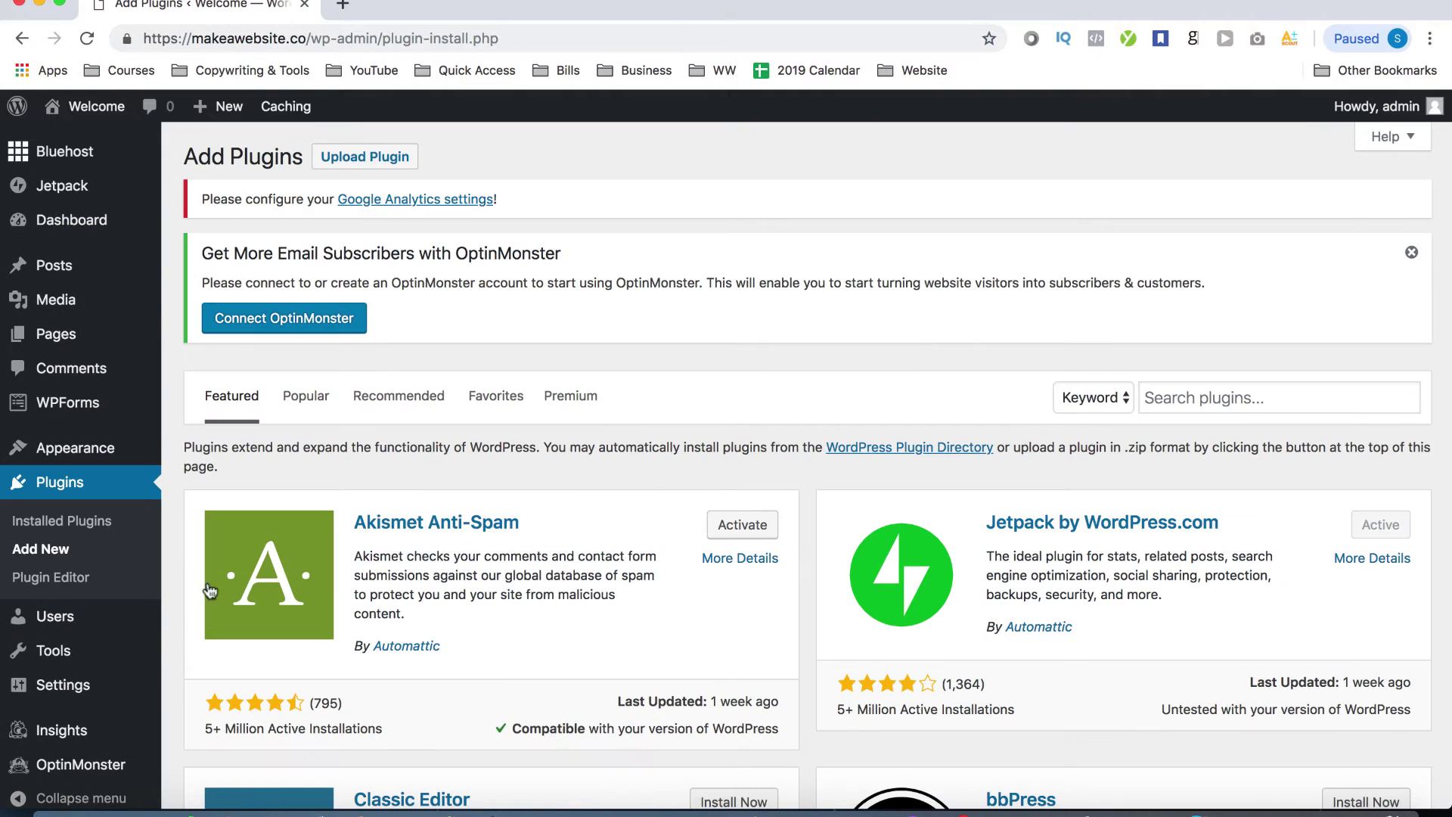
{"action": "left_click", "coordinate": [1234, 396]}
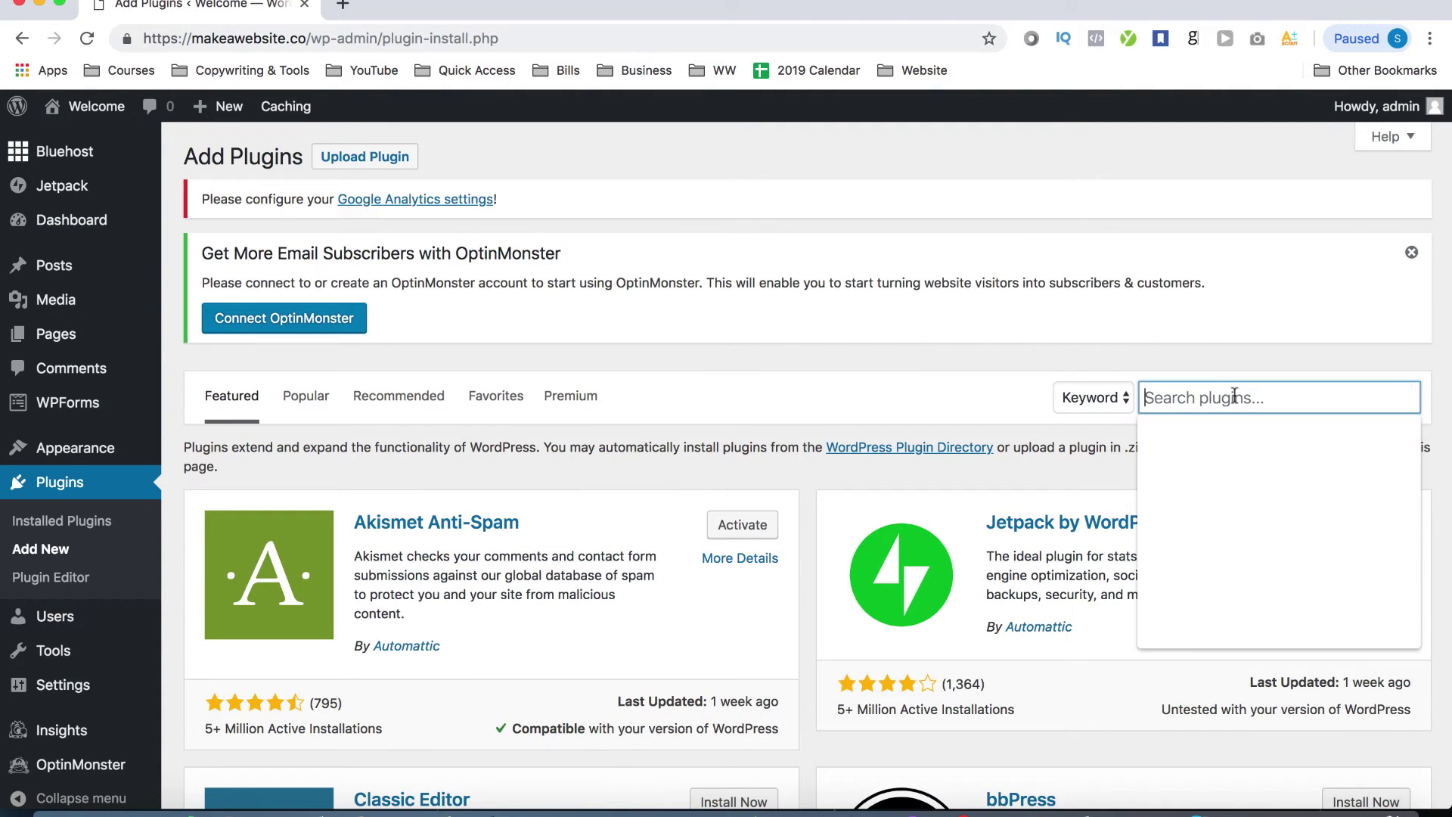
{"action": "type", "text": "astra"}
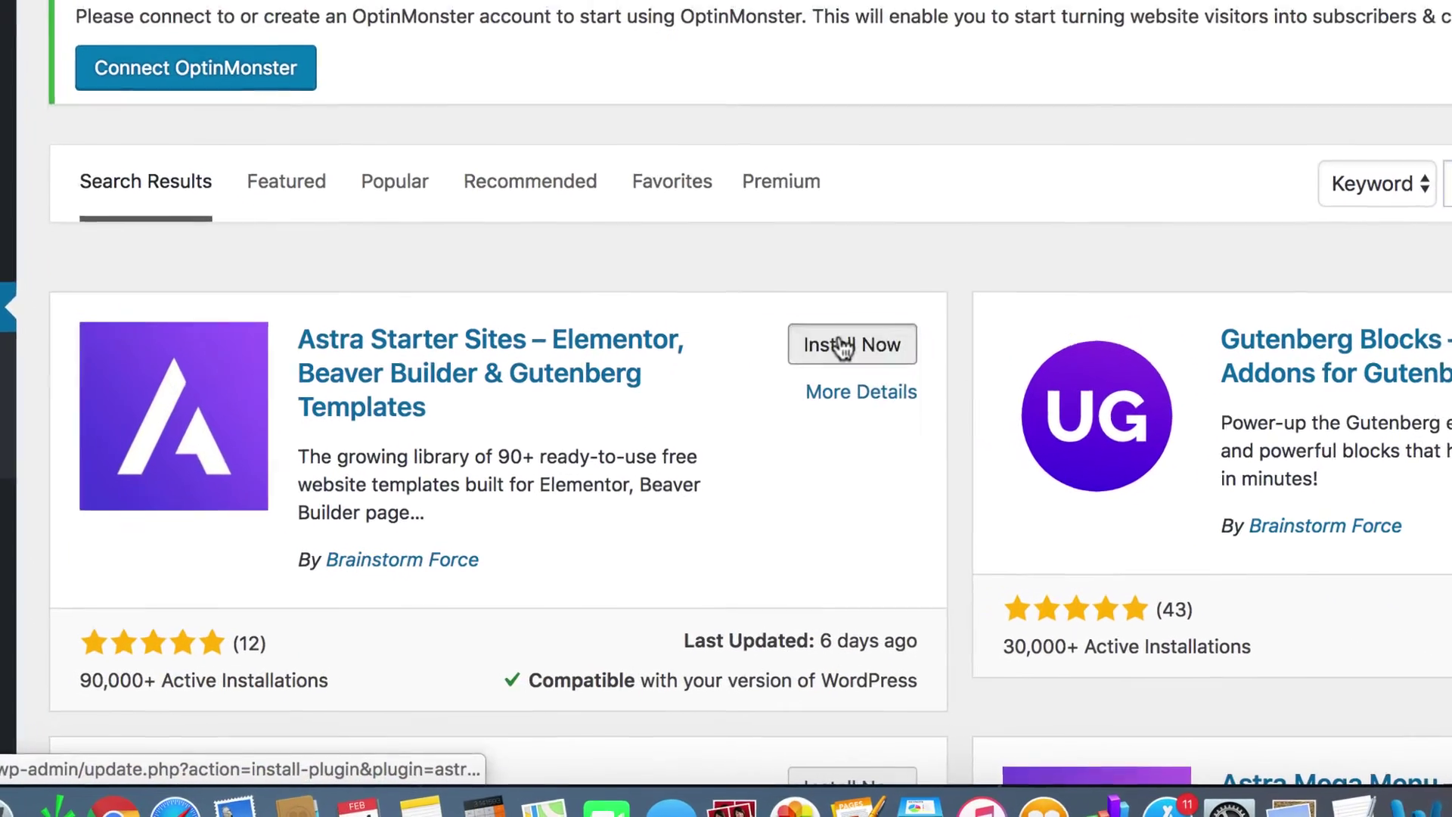
{"action": "left_click", "coordinate": [738, 508]}
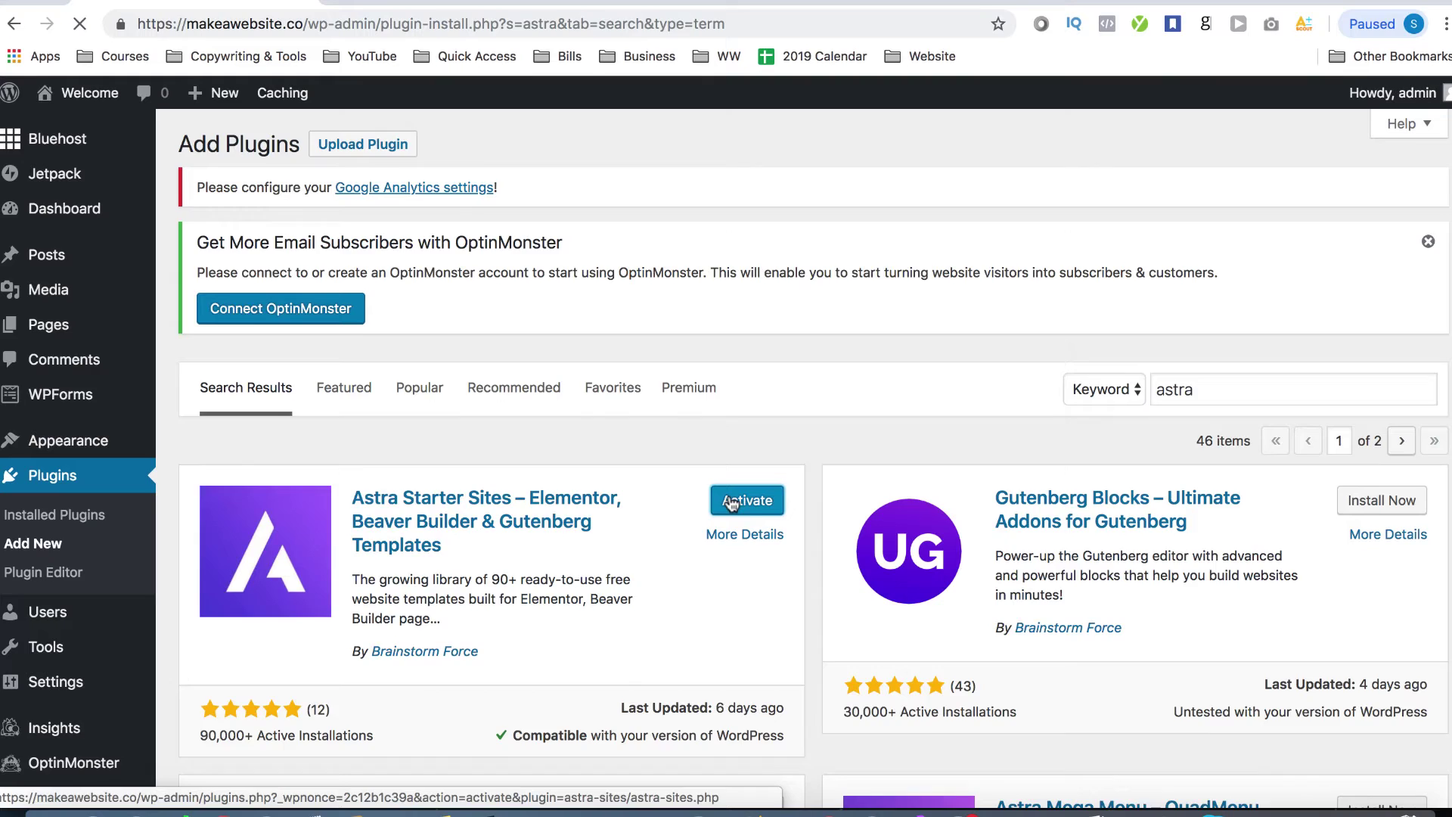
{"action": "left_click", "coordinate": [853, 332]}
Step: Open the Astra Starter Sites library and browse its Elementor templates
{"action": "scroll", "coordinate": [726, 508], "scroll_direction": "down", "scroll_amount": 5}
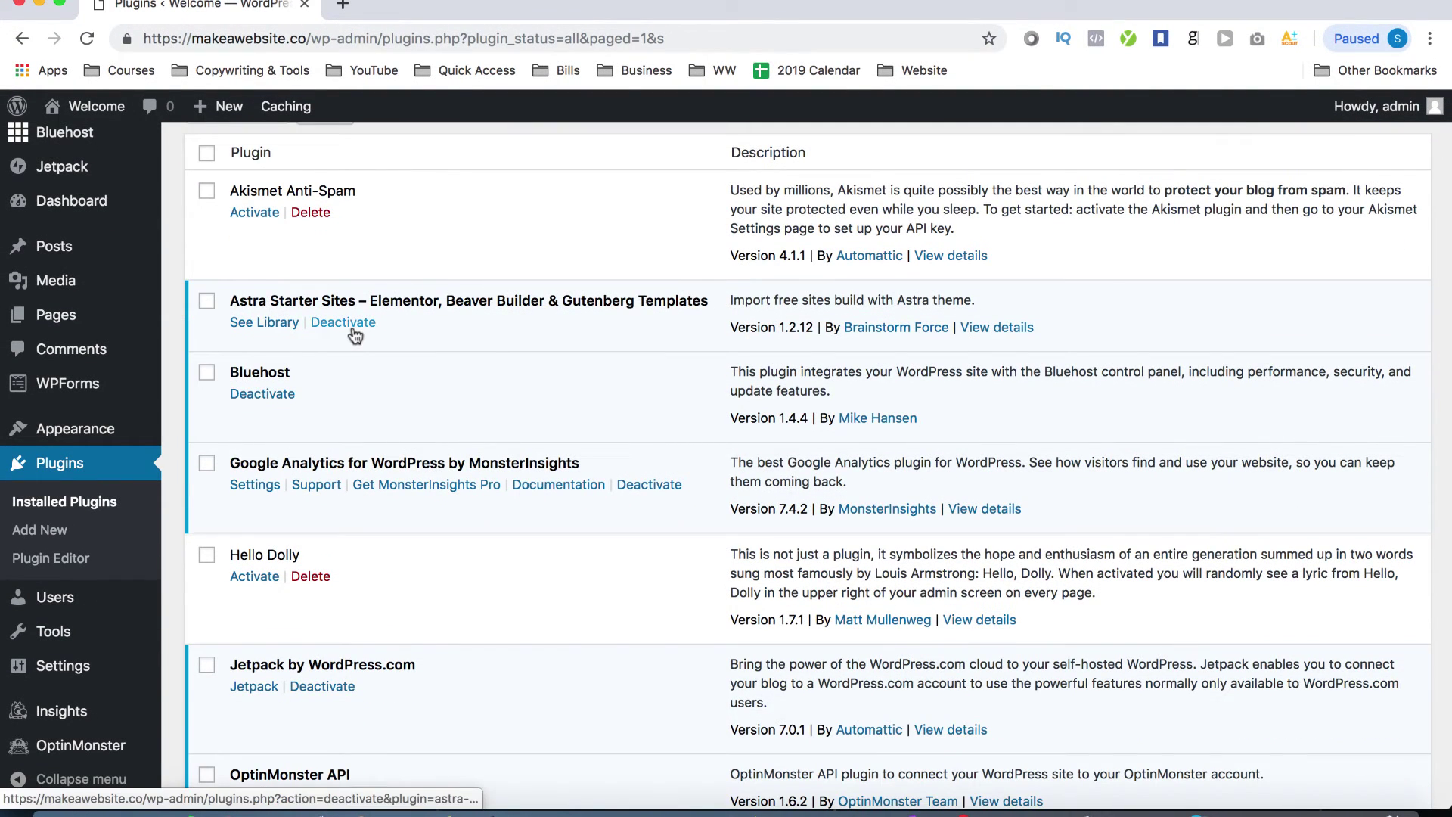
{"action": "scroll", "coordinate": [341, 310], "scroll_direction": "down", "scroll_amount": 1}
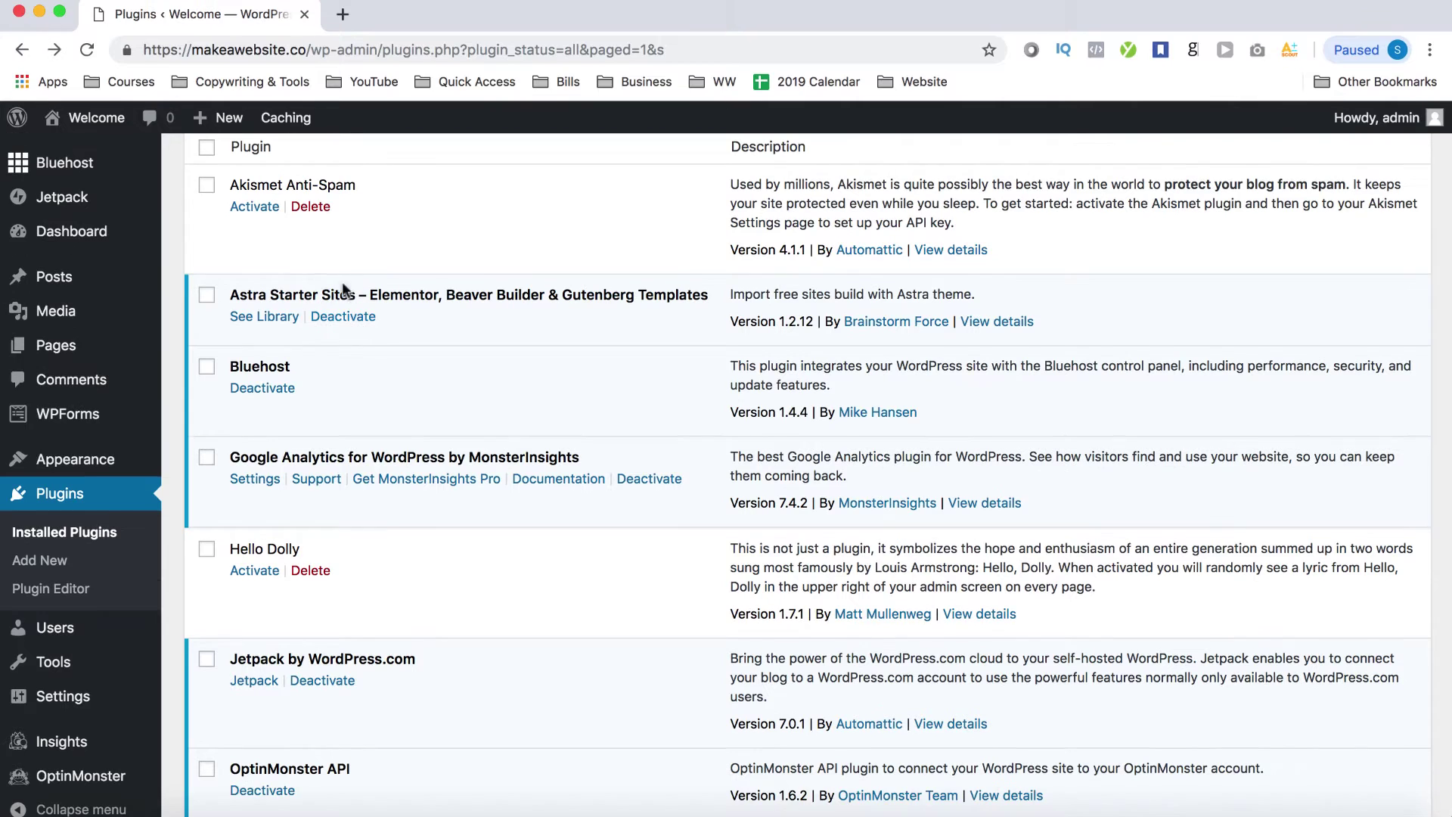
{"action": "left_click", "coordinate": [267, 317]}
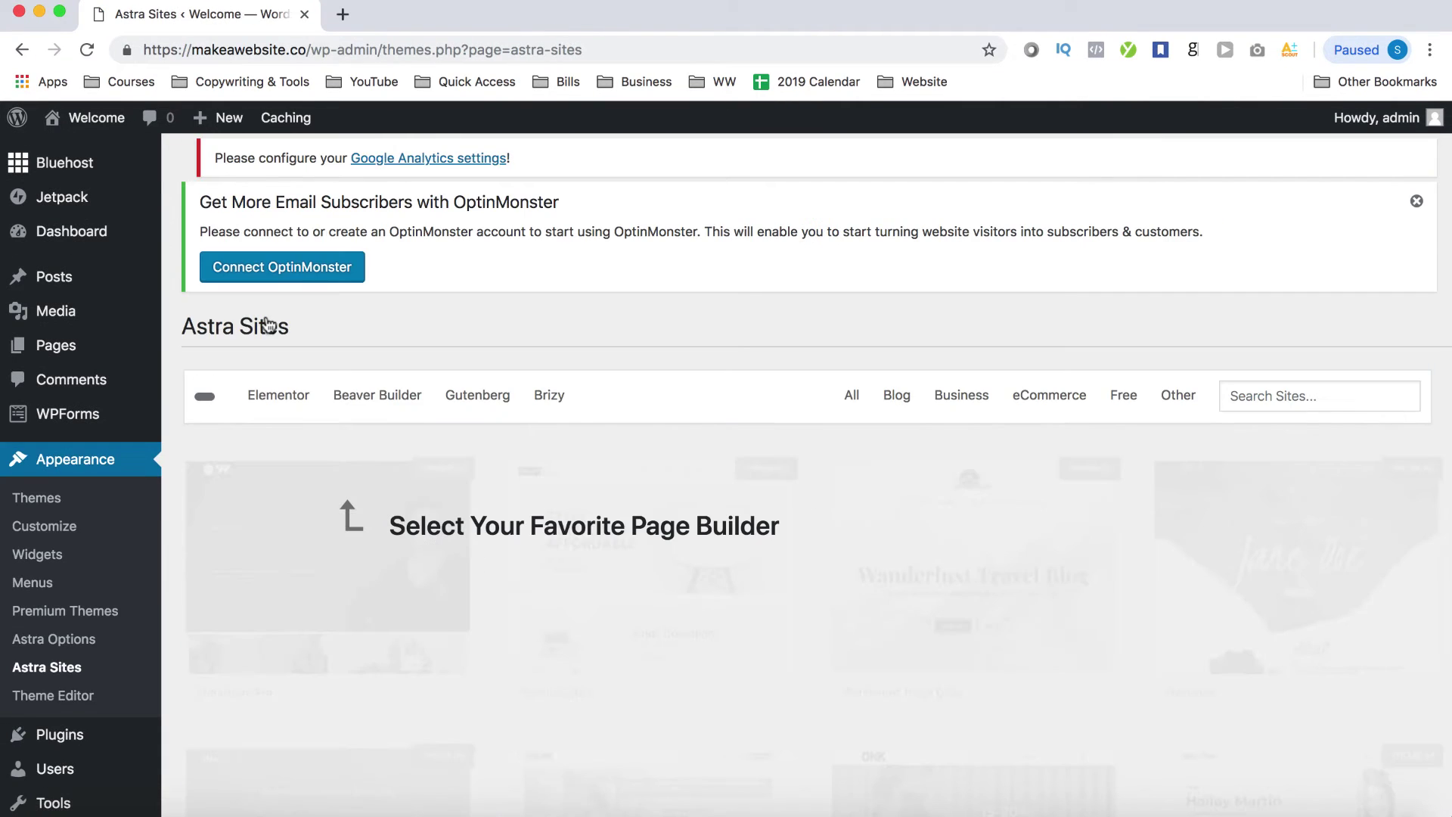
{"action": "left_click", "coordinate": [290, 403]}
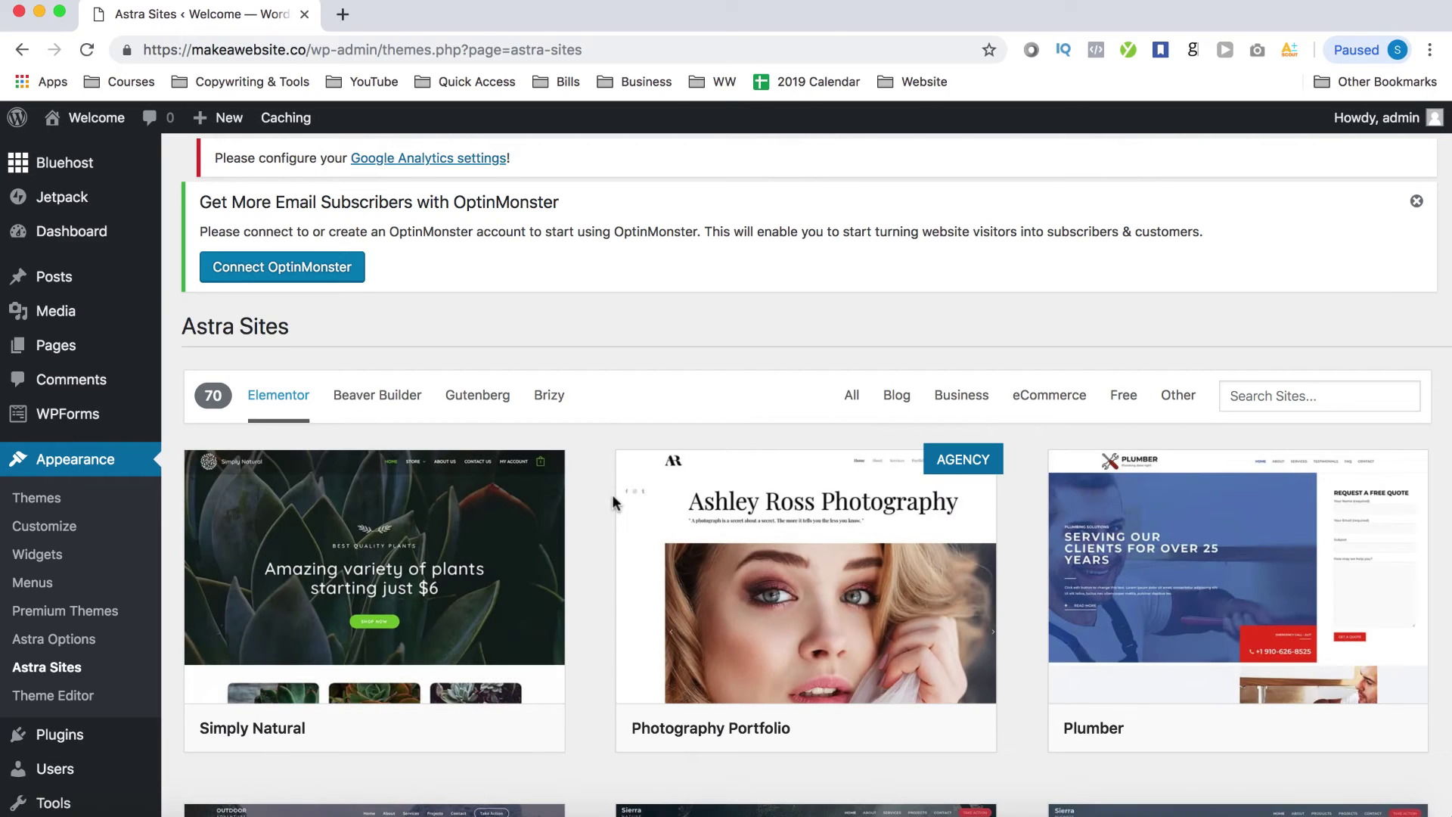
{"action": "scroll", "coordinate": [612, 495], "scroll_direction": "down", "scroll_amount": 3}
{"action": "scroll", "coordinate": [611, 493], "scroll_direction": "down", "scroll_amount": 5}
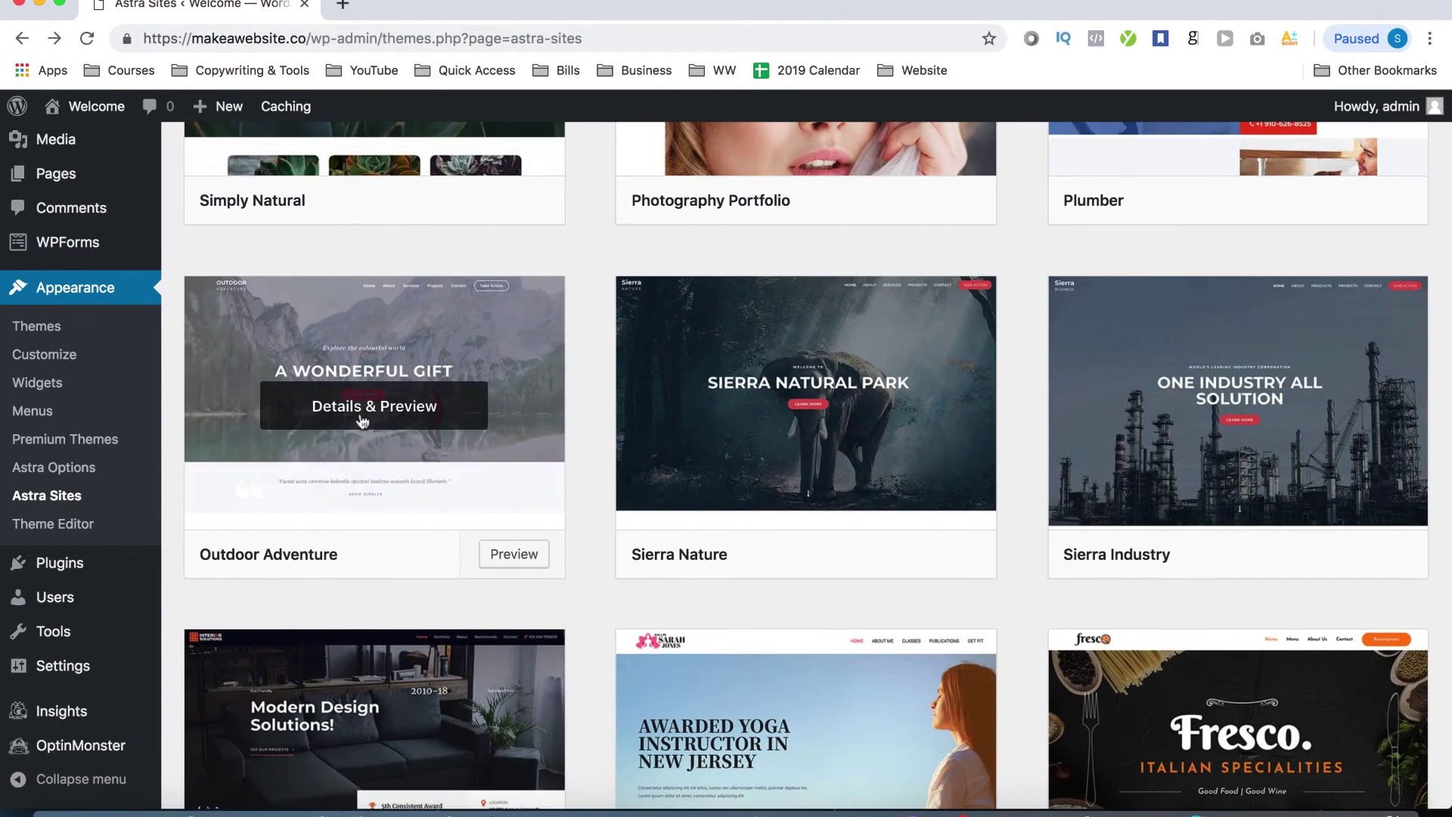
Step: Move all five existing pages to the Trash with the Bulk Actions menu
{"action": "left_click", "coordinate": [65, 188]}
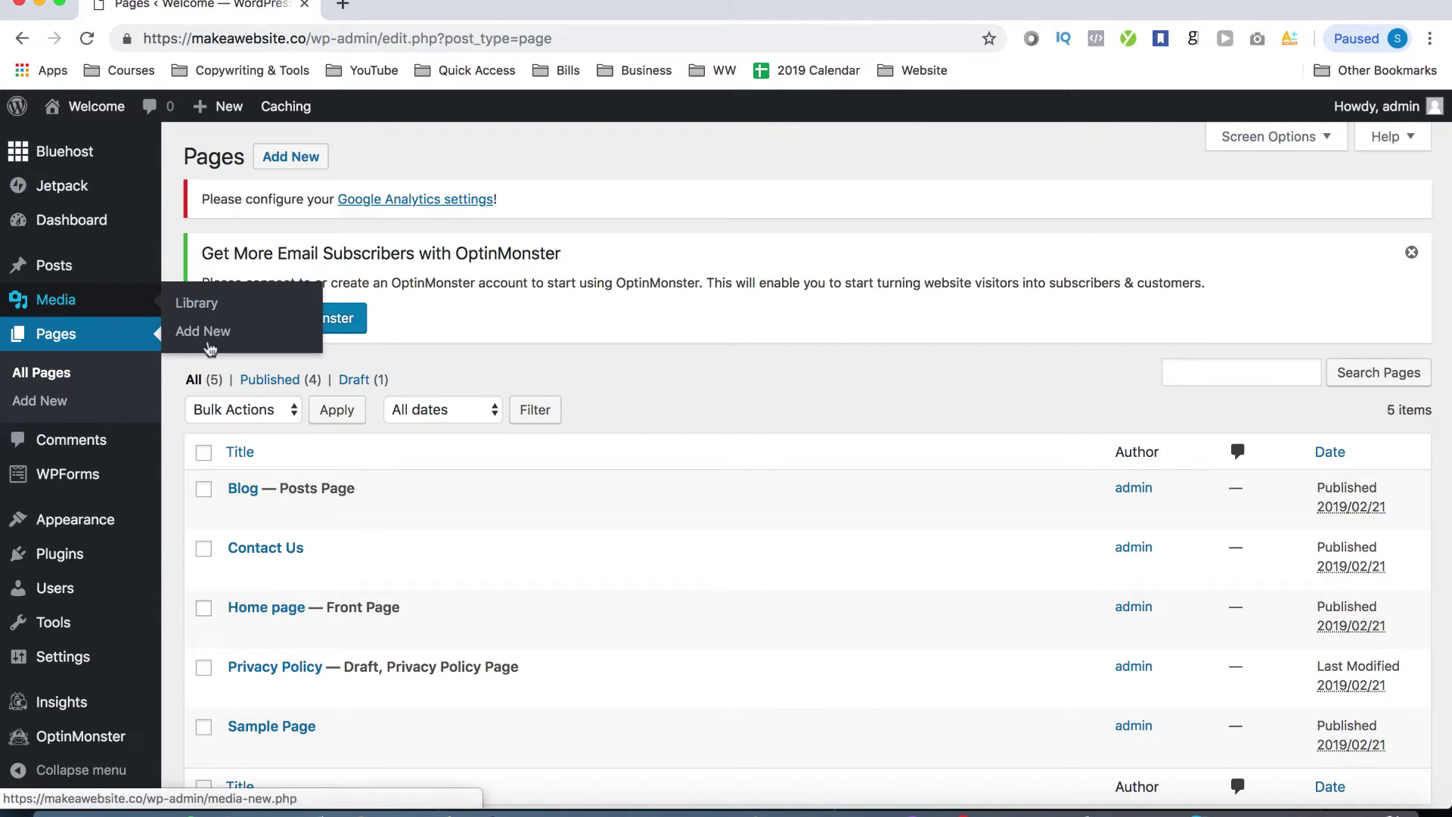
{"action": "scroll", "coordinate": [203, 461], "scroll_direction": "down", "scroll_amount": 3}
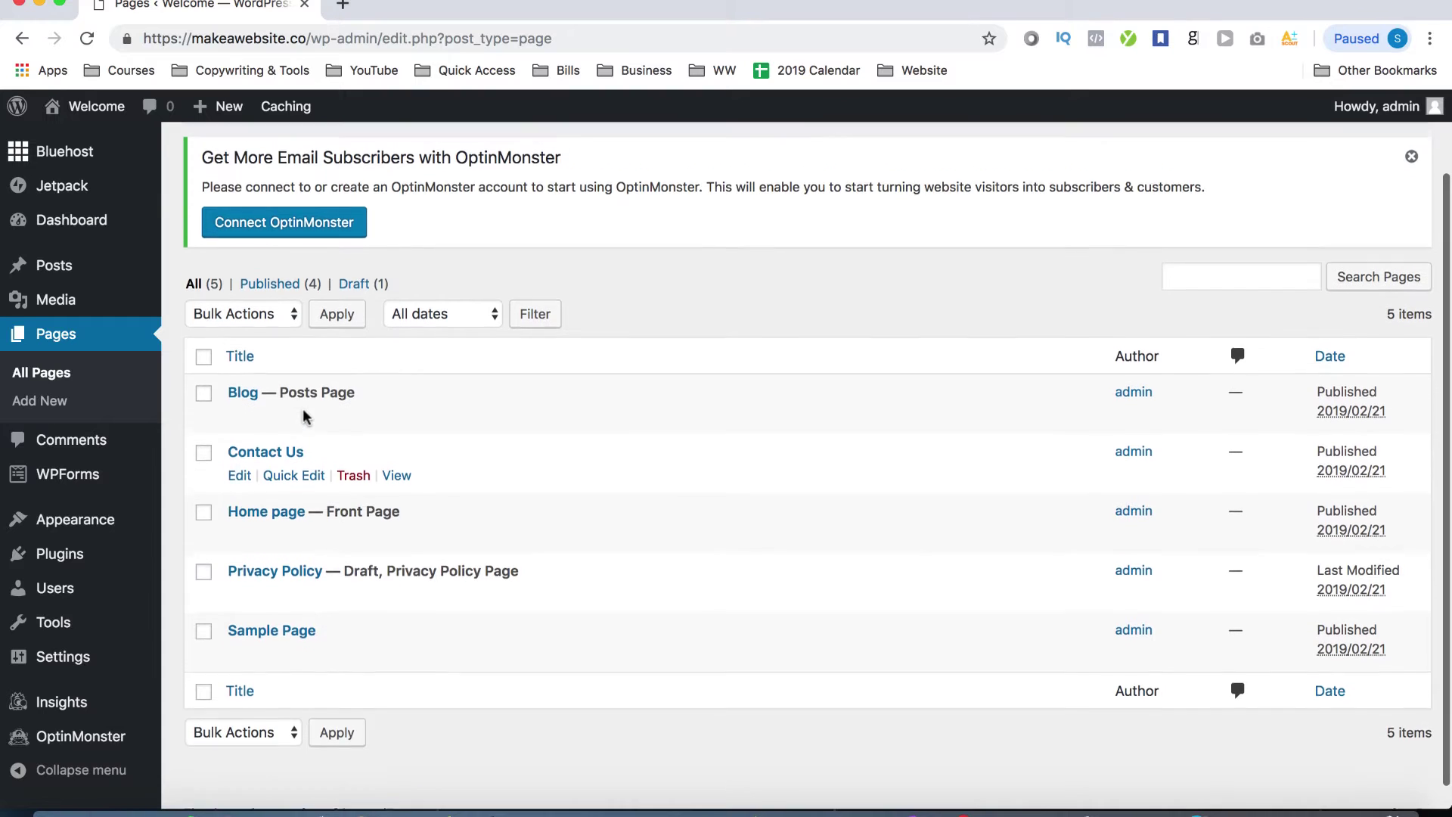
{"action": "scroll", "coordinate": [219, 400], "scroll_direction": "up", "scroll_amount": 1}
{"action": "left_click", "coordinate": [204, 361]}
{"action": "left_click", "coordinate": [264, 318]}
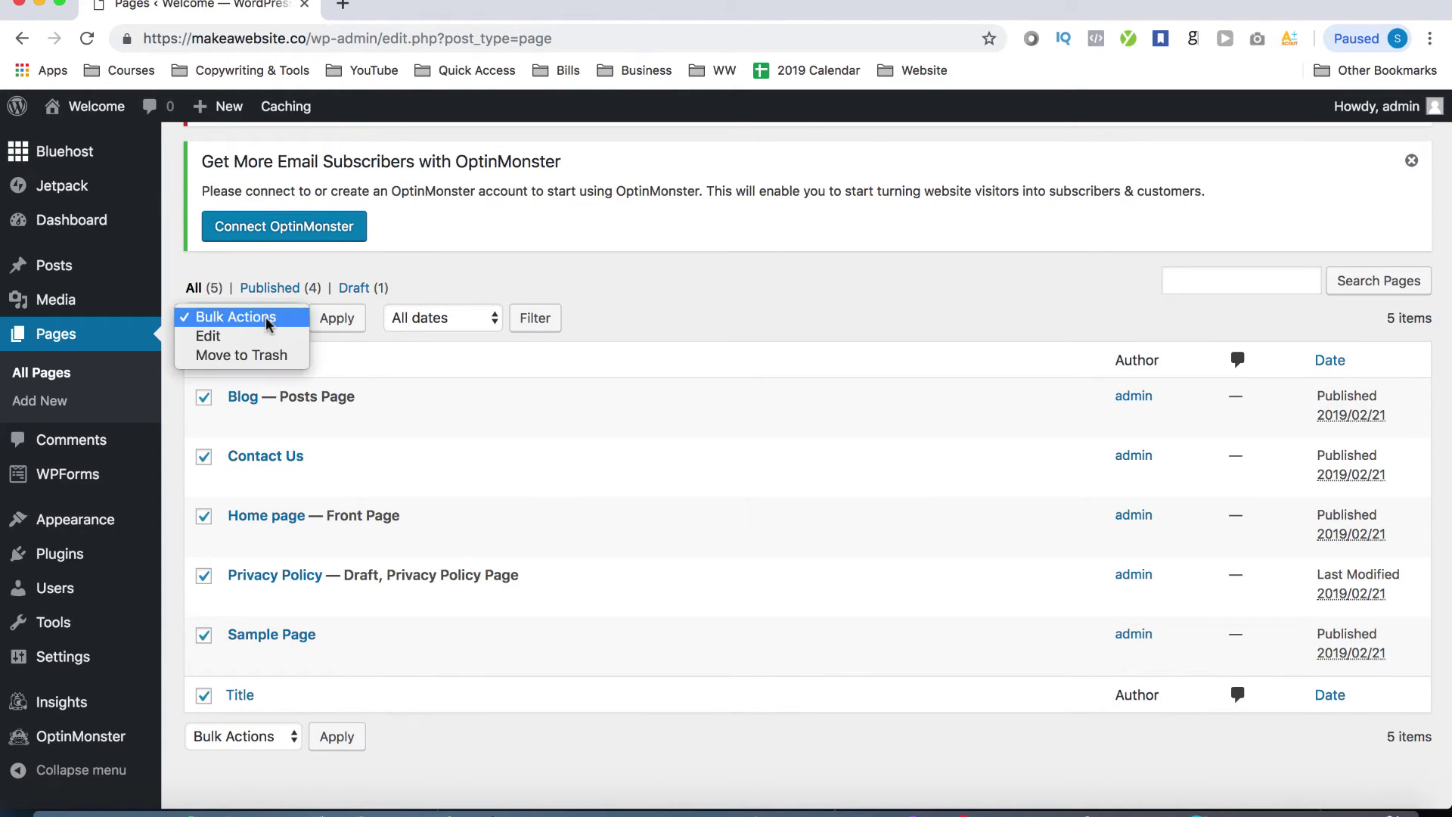
{"action": "left_click", "coordinate": [259, 356]}
{"action": "left_click", "coordinate": [337, 320]}
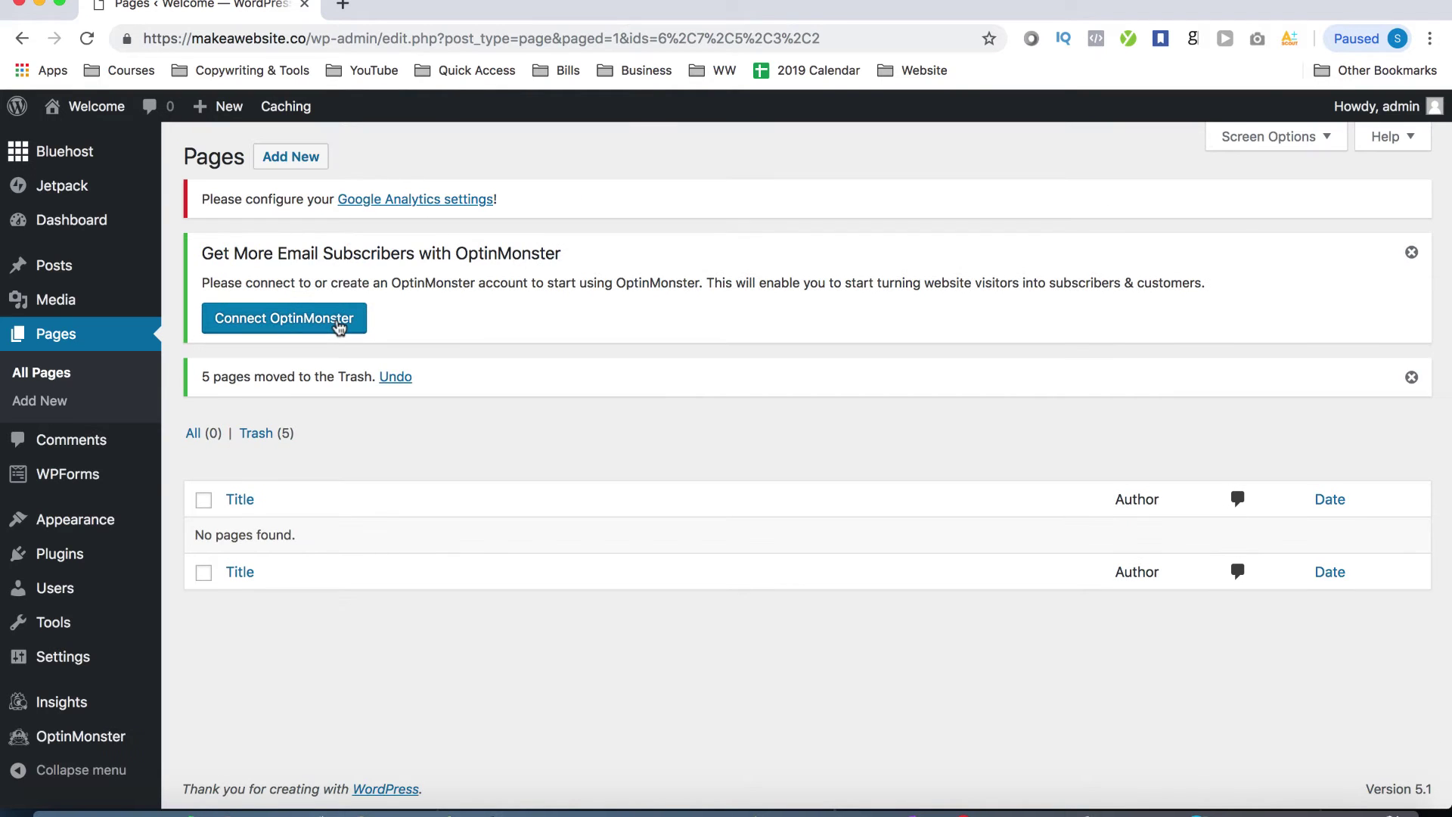
Step: Permanently delete all five pages from the Trash
{"action": "left_click", "coordinate": [259, 435]}
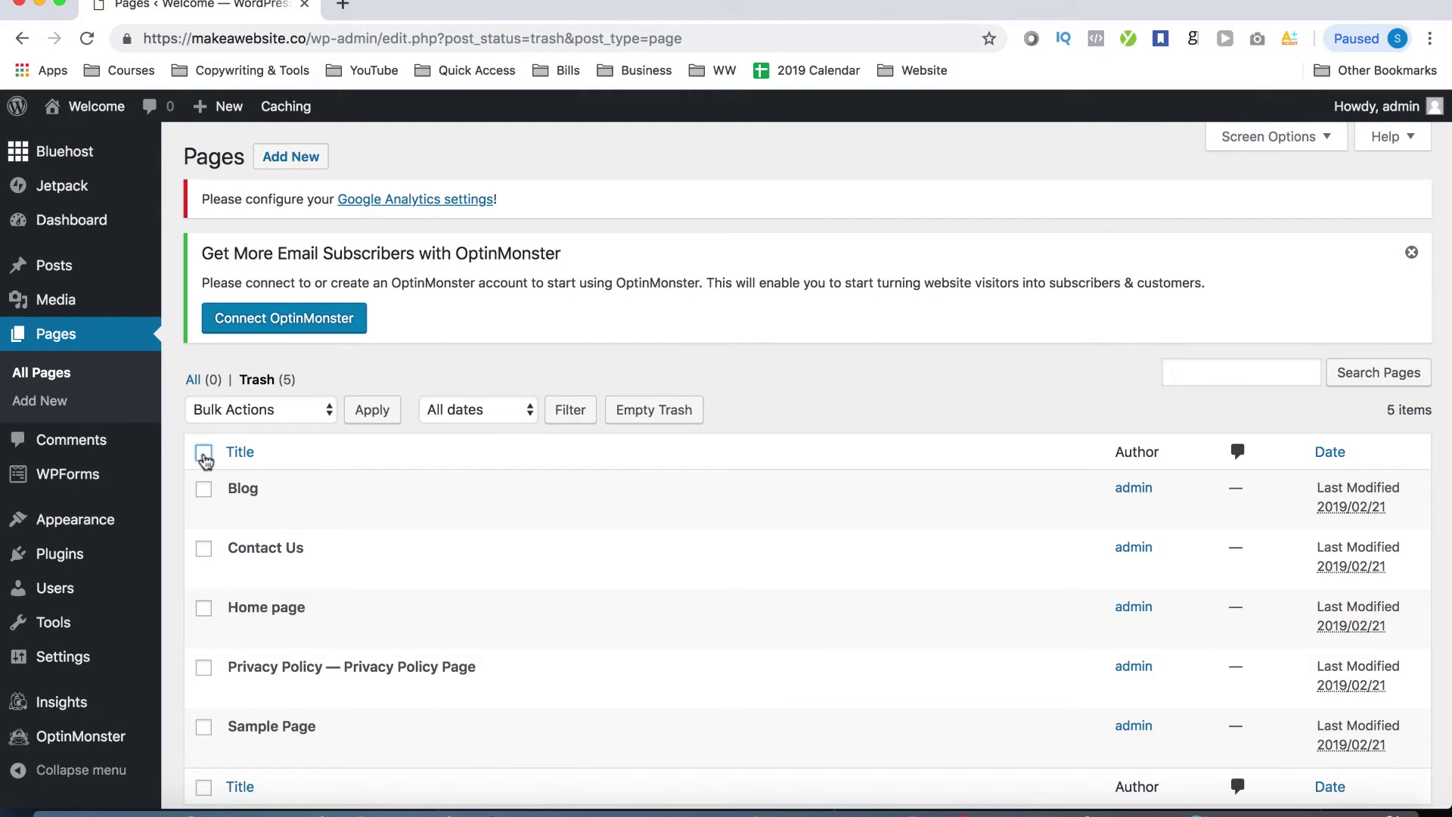
{"action": "left_click", "coordinate": [204, 452]}
{"action": "left_click", "coordinate": [261, 418]}
{"action": "left_click", "coordinate": [259, 448]}
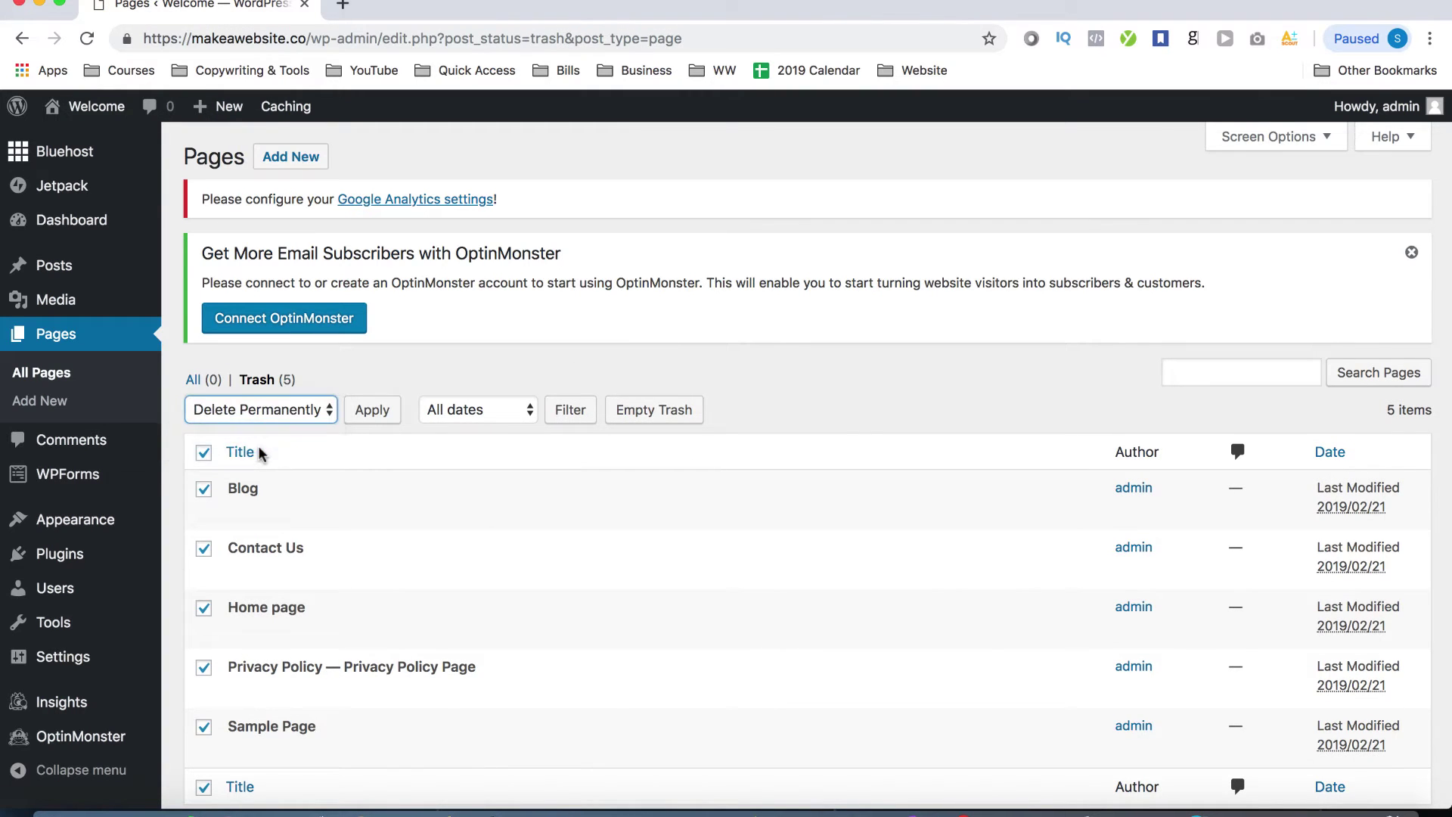
{"action": "left_click", "coordinate": [374, 418]}
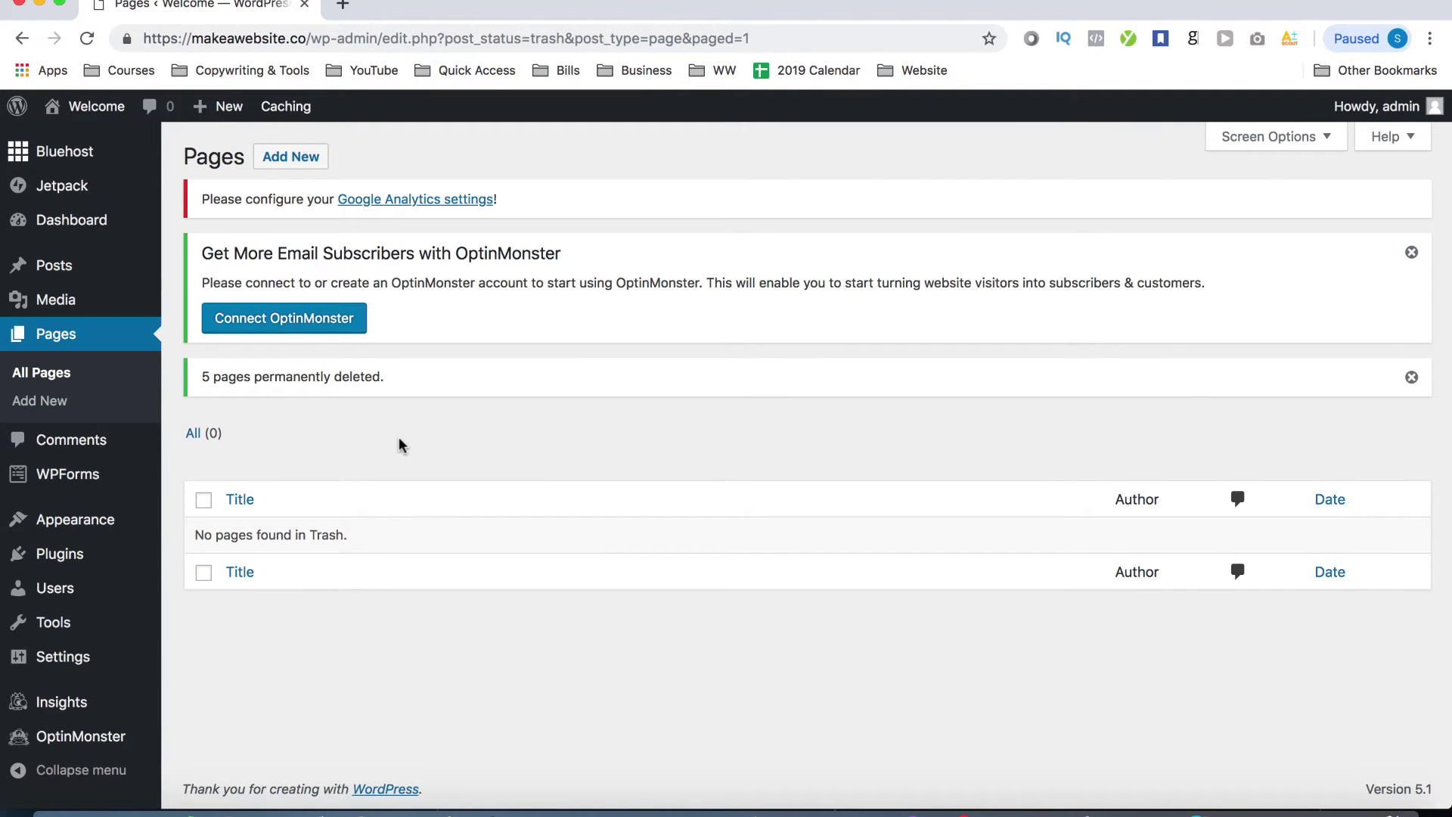
Step: Open the Astra Sites library from Themes and browse the Elementor templates
{"action": "left_click", "coordinate": [73, 527]}
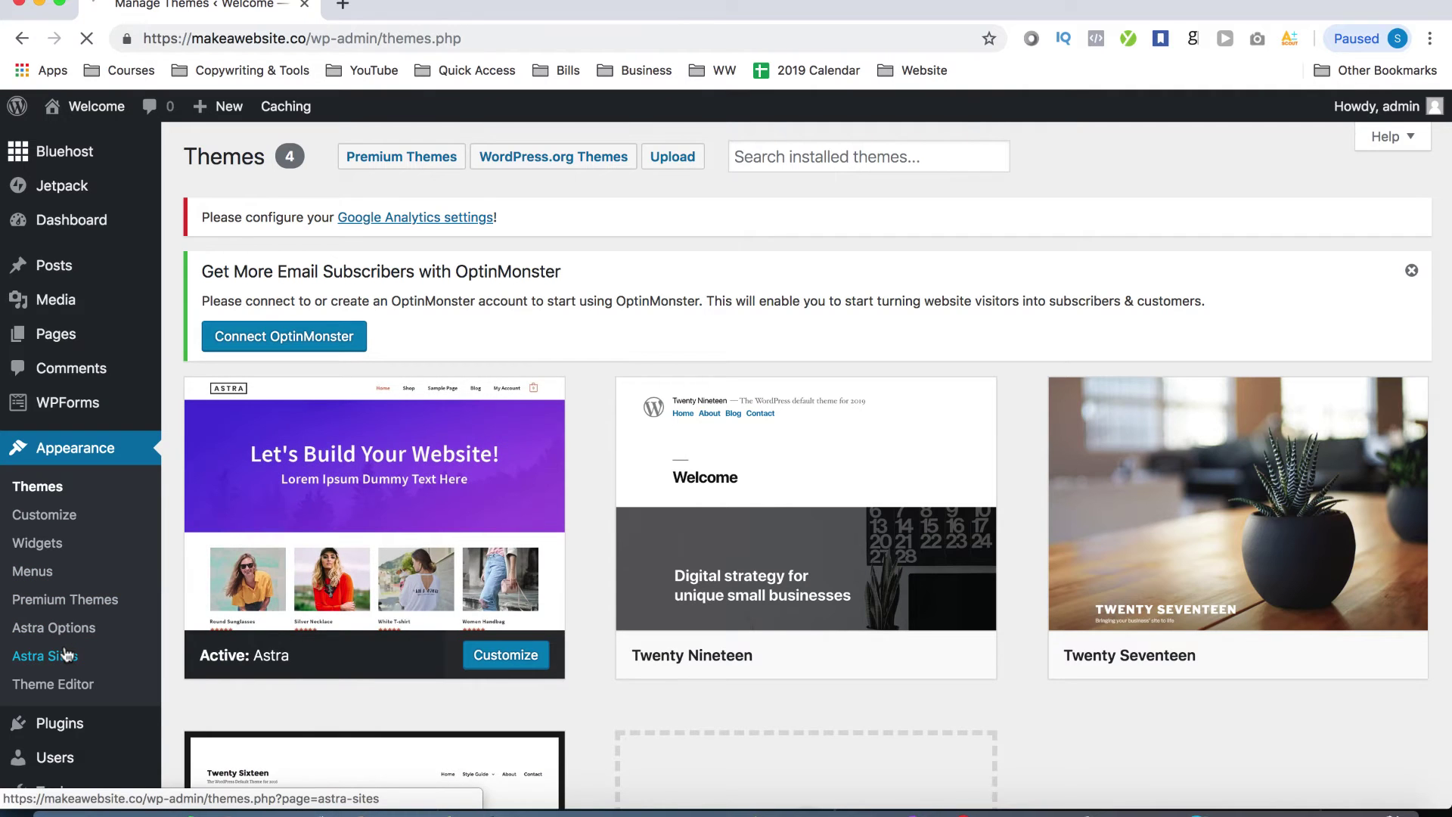
{"action": "left_click", "coordinate": [65, 654]}
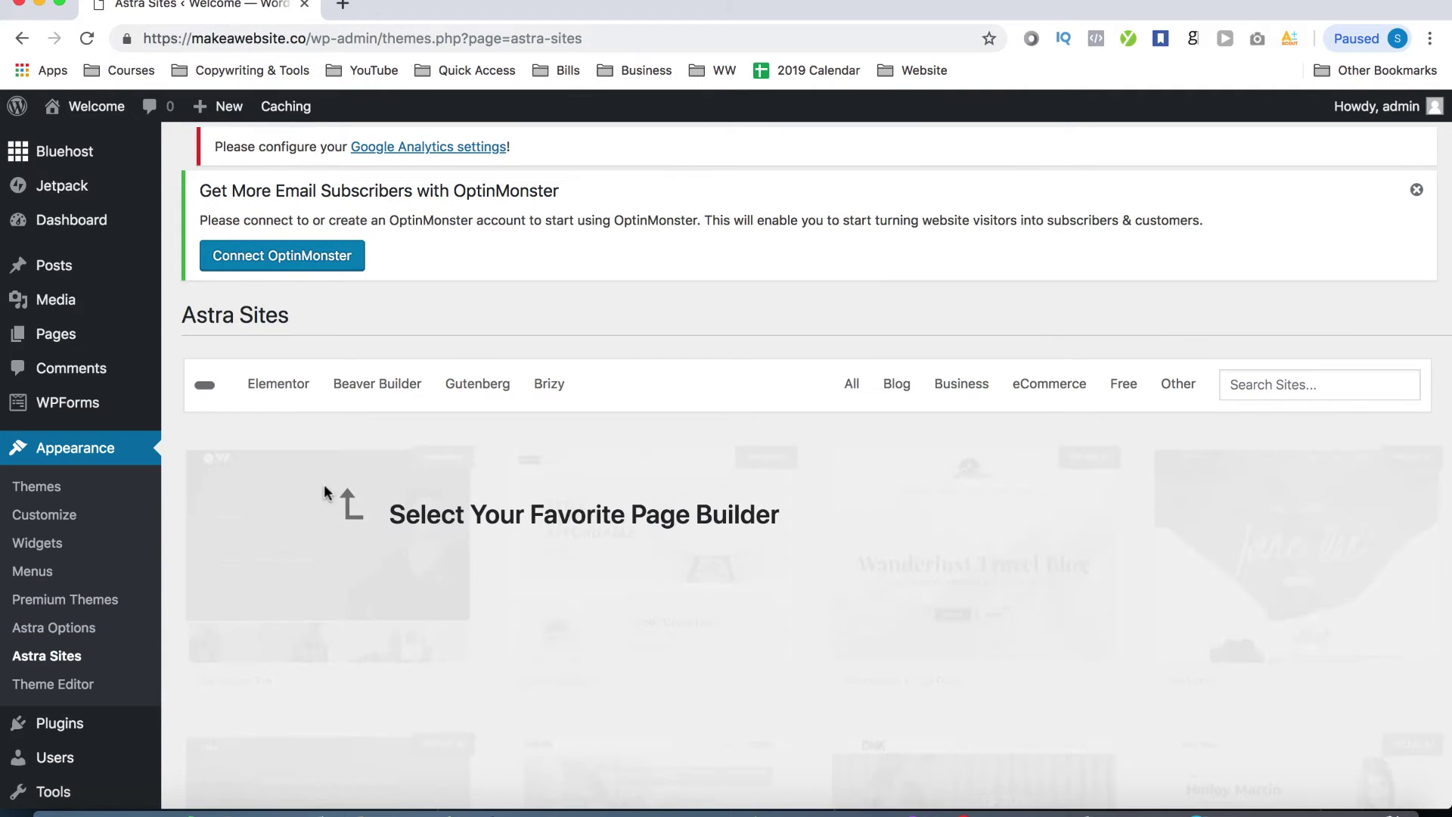
{"action": "left_click", "coordinate": [280, 384]}
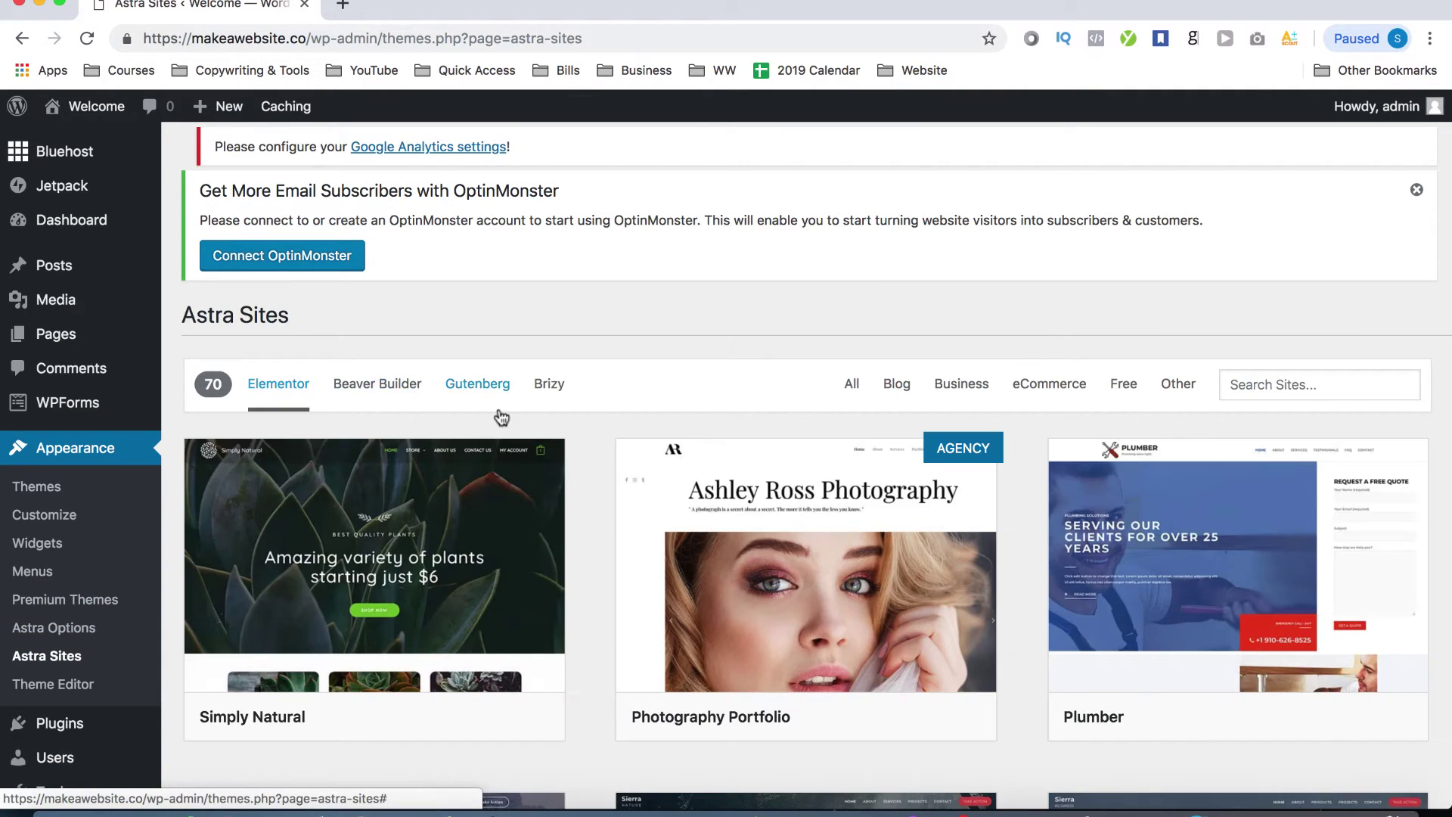
{"action": "scroll", "coordinate": [584, 480], "scroll_direction": "down", "scroll_amount": 5}
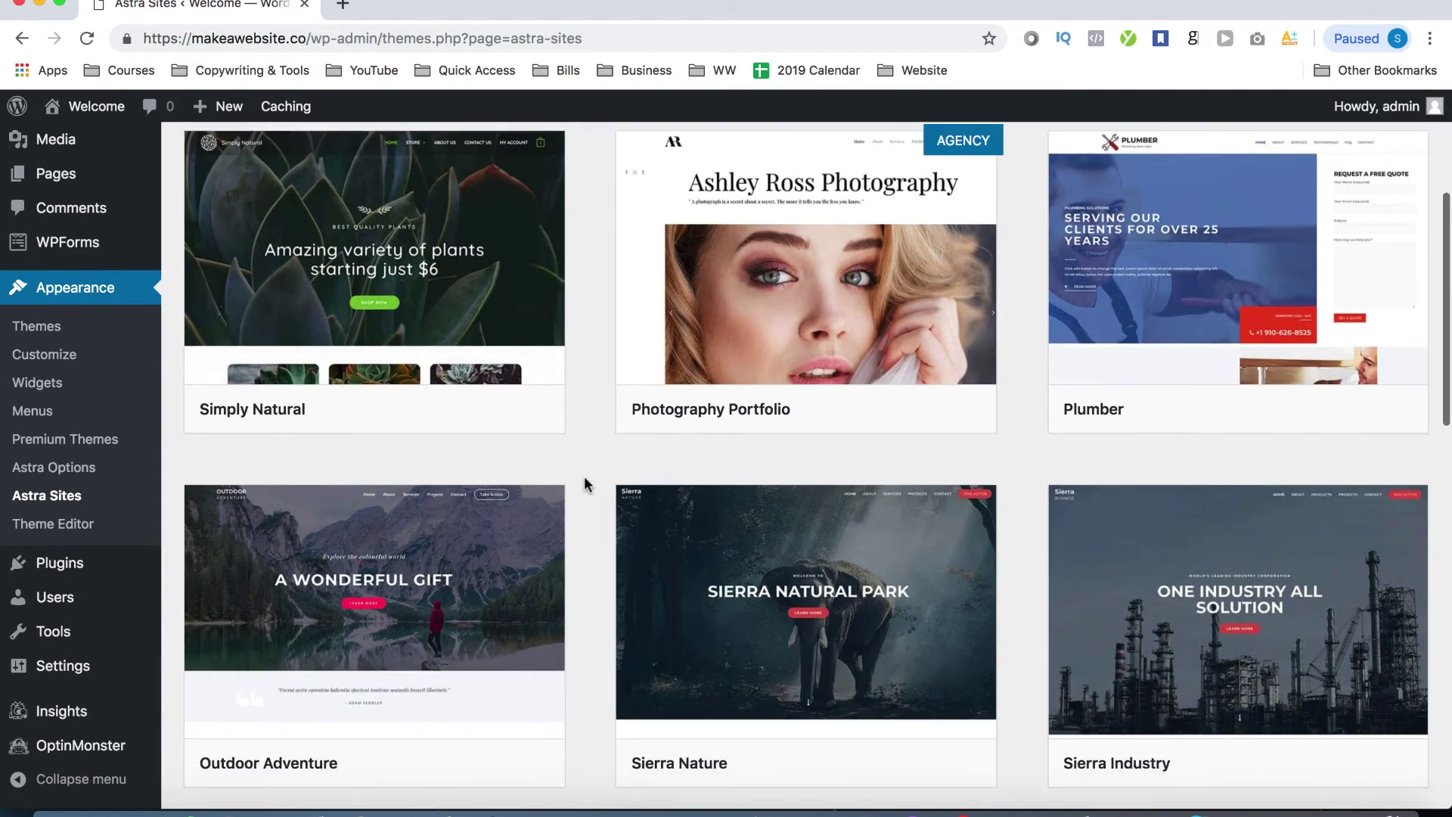
{"action": "scroll", "coordinate": [585, 484], "scroll_direction": "down", "scroll_amount": 10}
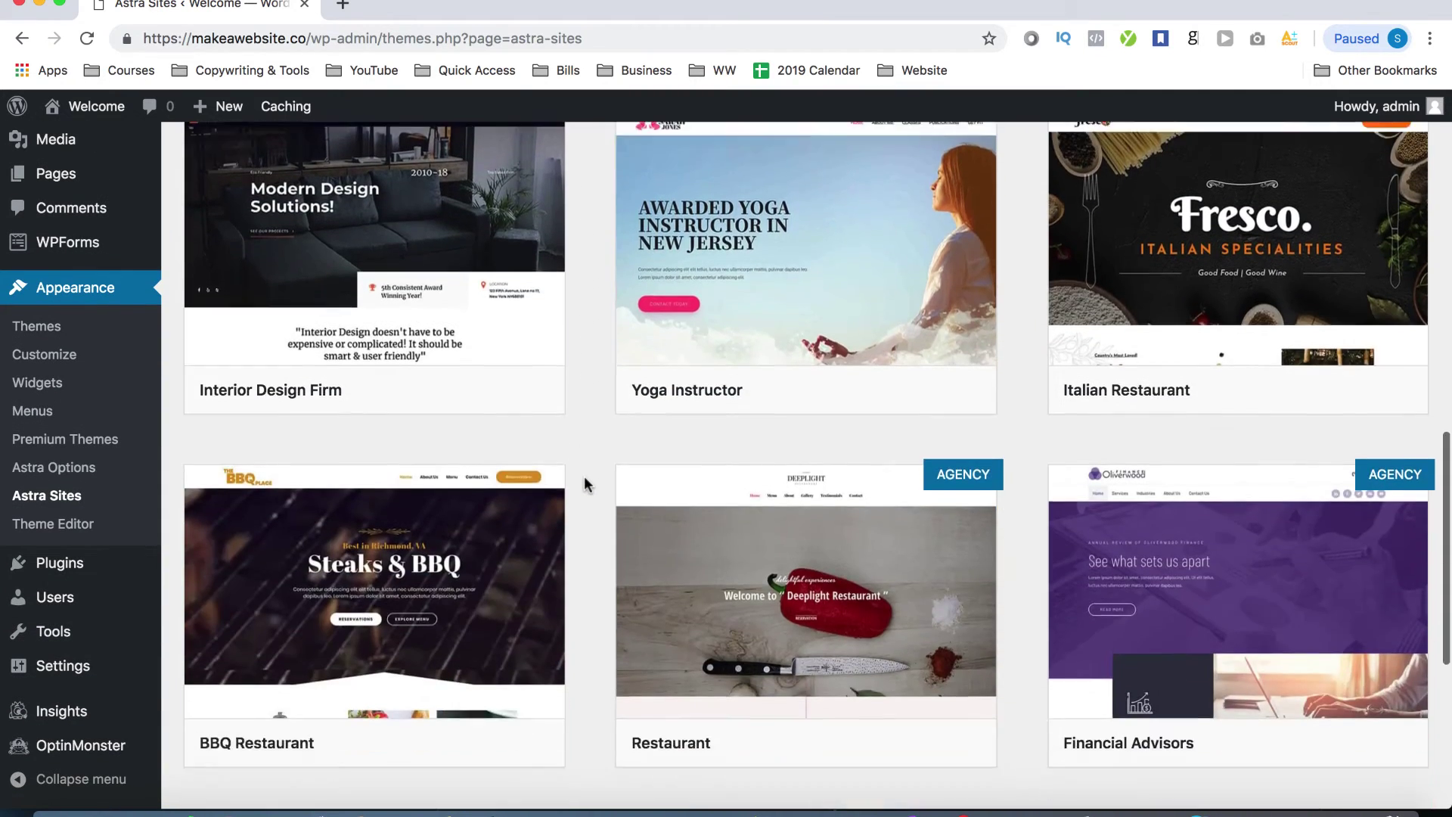
{"action": "scroll", "coordinate": [585, 484], "scroll_direction": "down", "scroll_amount": 7}
{"action": "scroll", "coordinate": [584, 484], "scroll_direction": "up", "scroll_amount": 6}
{"action": "scroll", "coordinate": [585, 484], "scroll_direction": "up", "scroll_amount": 10}
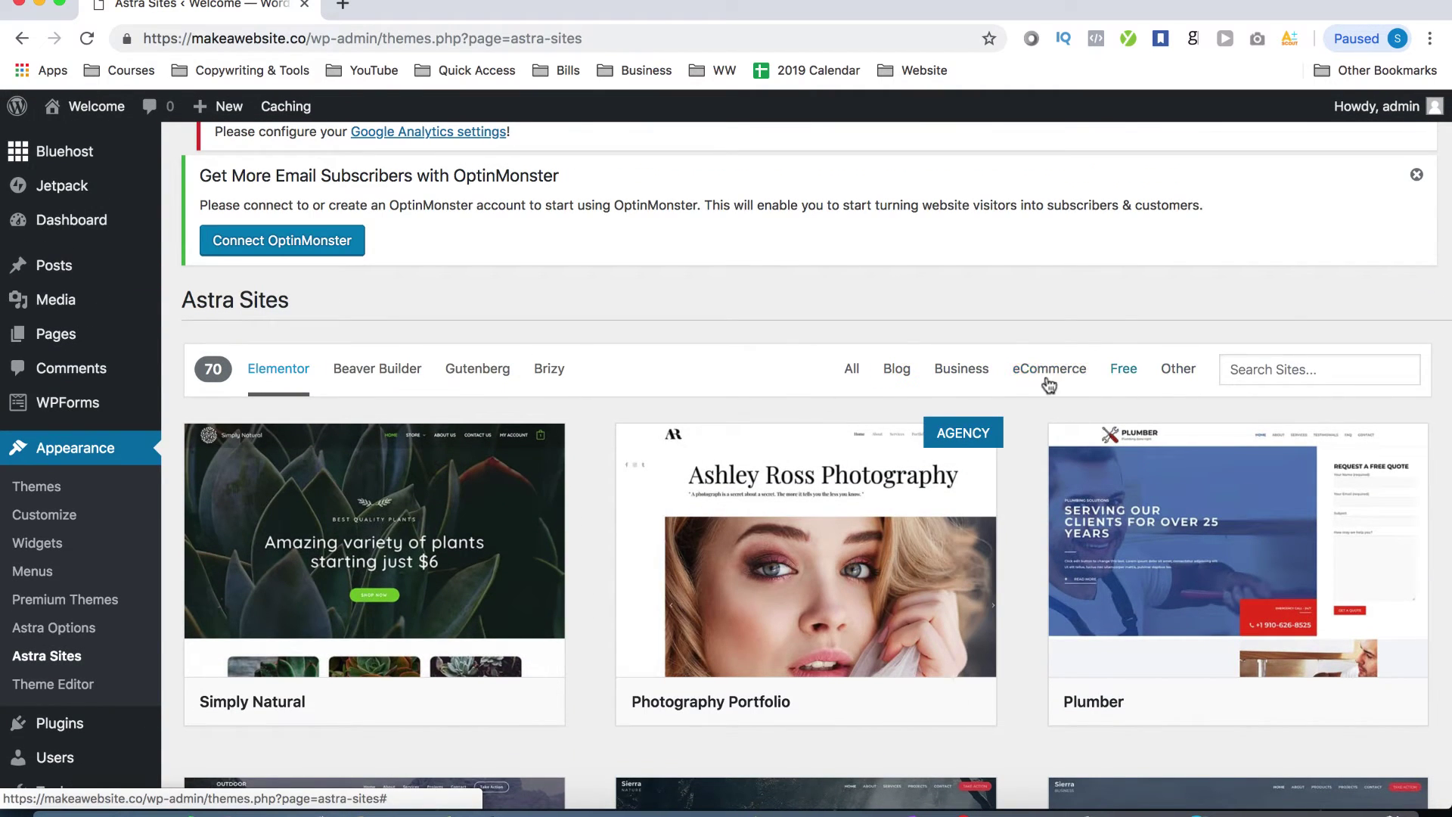
{"action": "scroll", "coordinate": [579, 514], "scroll_direction": "down", "scroll_amount": 5}
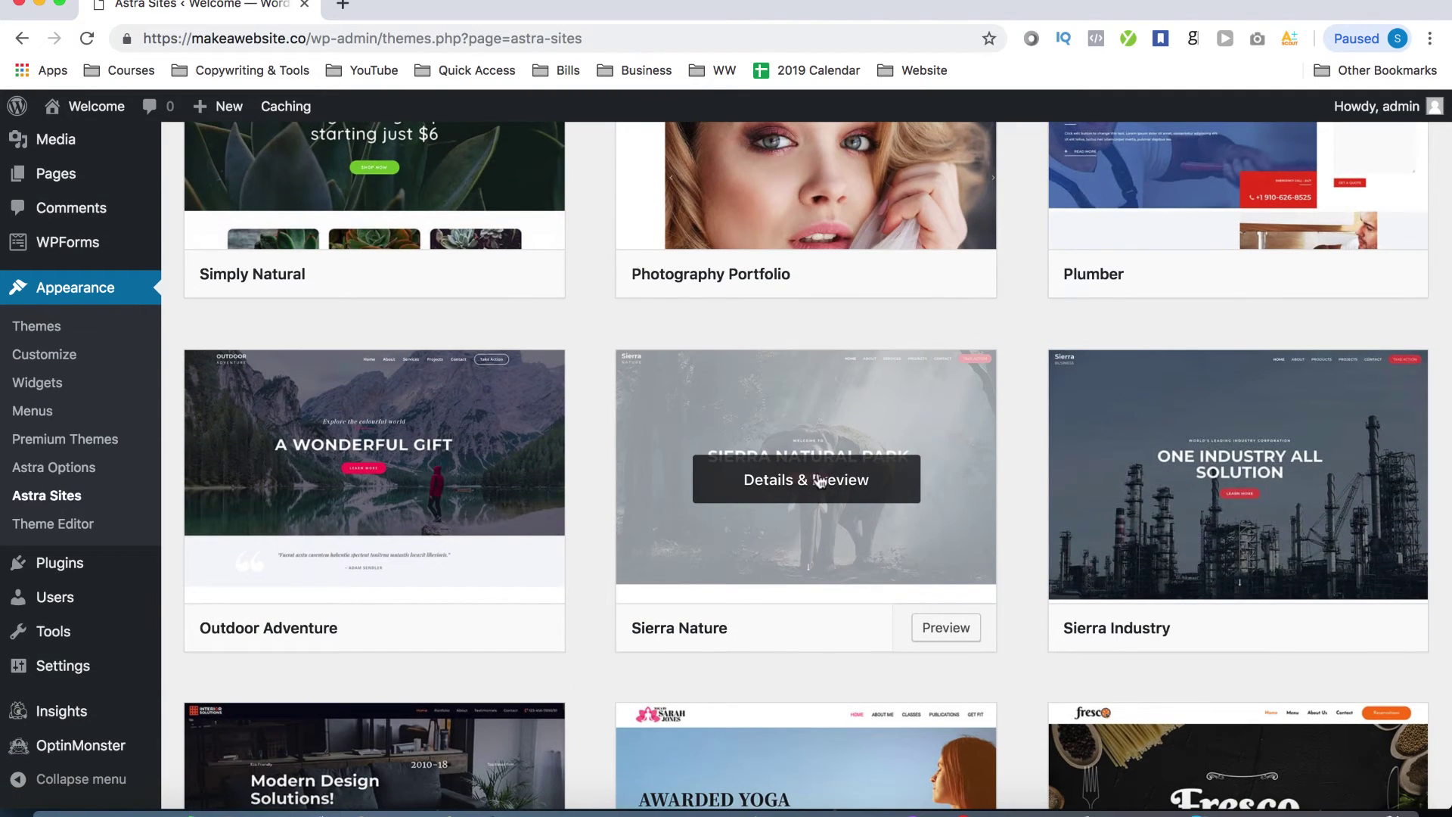
Step: Preview the Sierra Nature starter site, then close the preview
{"action": "left_click", "coordinate": [934, 633]}
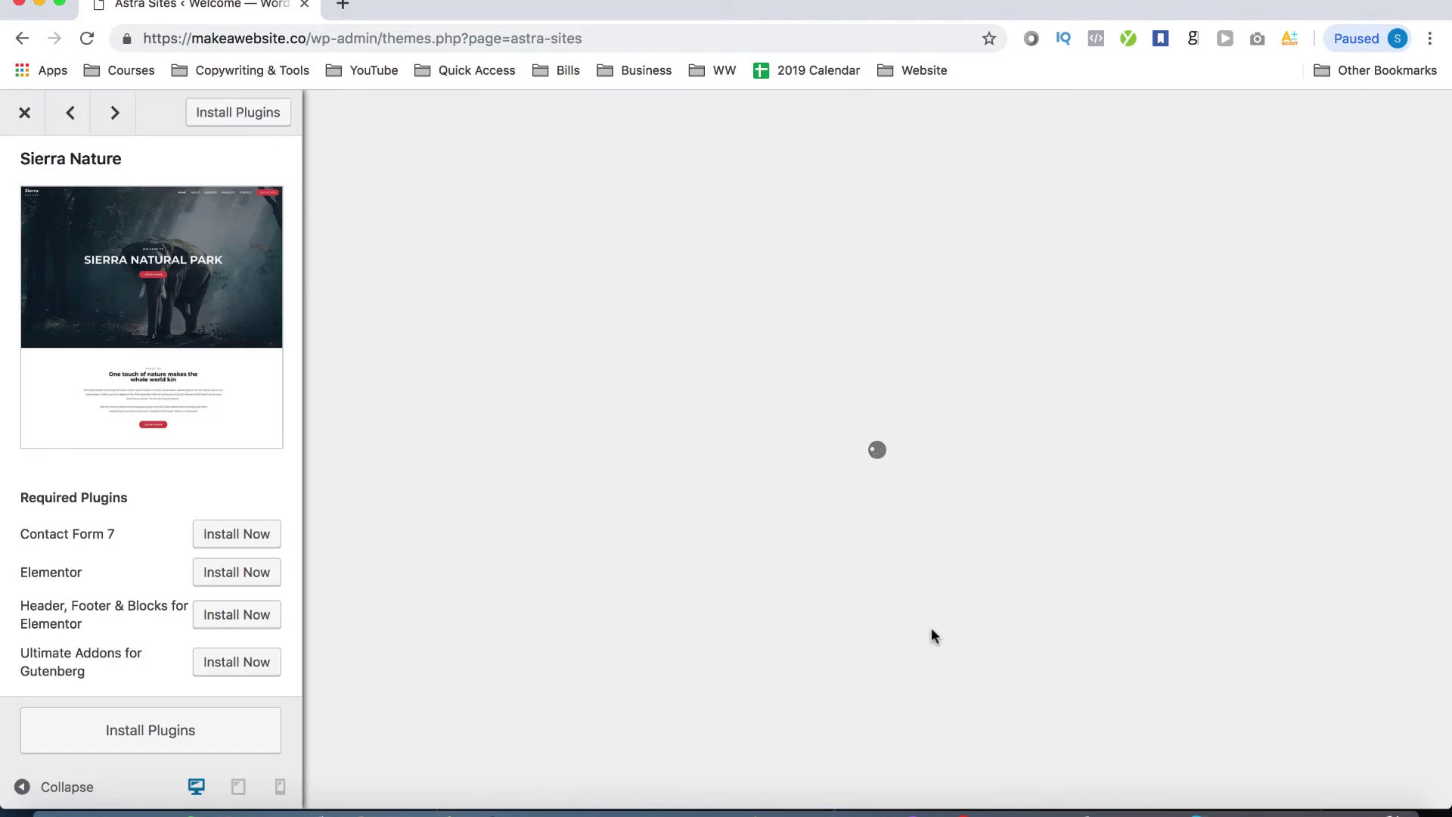
{"action": "scroll", "coordinate": [934, 633], "scroll_direction": "down", "scroll_amount": 10}
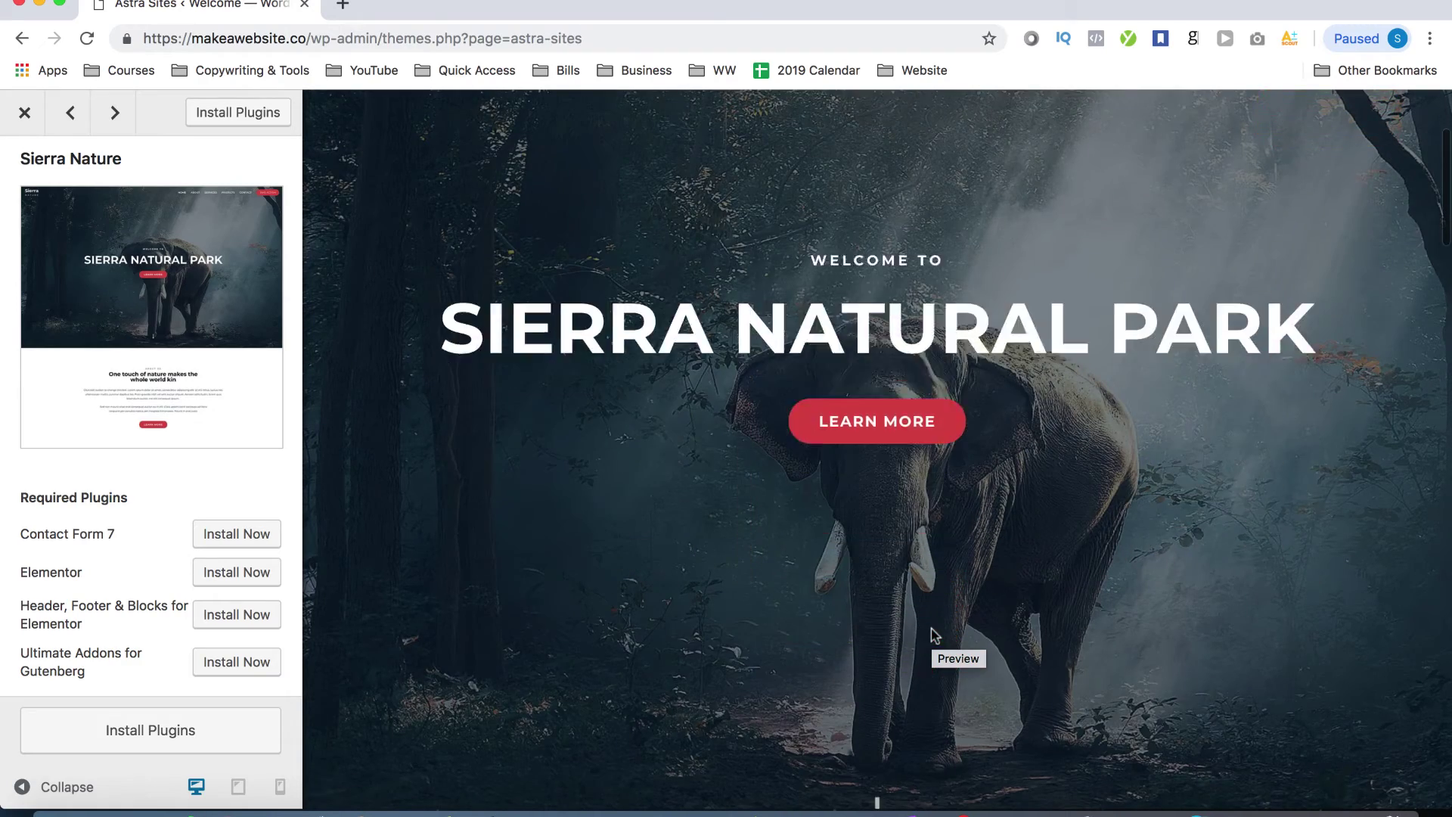
{"action": "scroll", "coordinate": [931, 632], "scroll_direction": "down", "scroll_amount": 12}
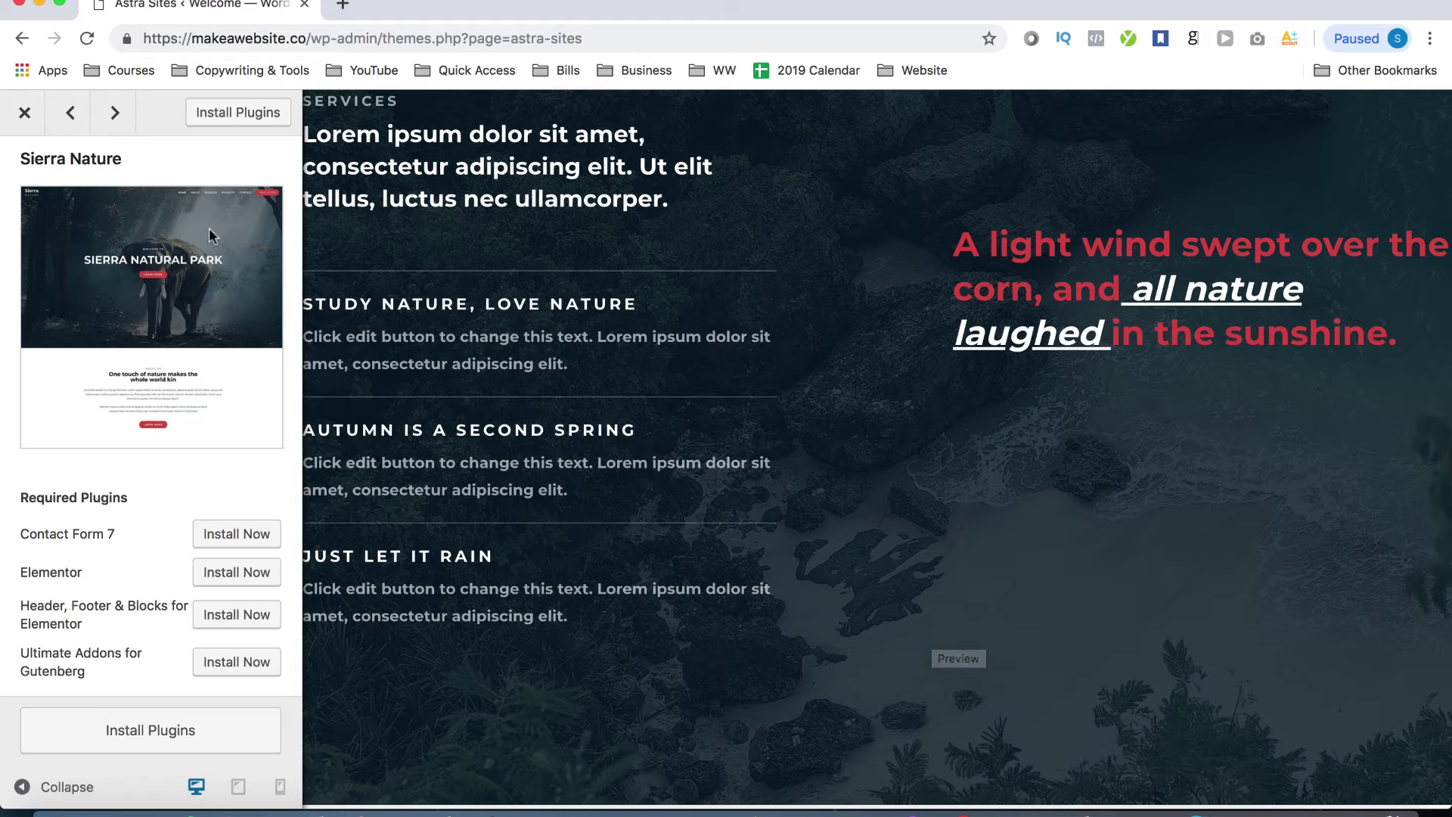
{"action": "left_click", "coordinate": [41, 121]}
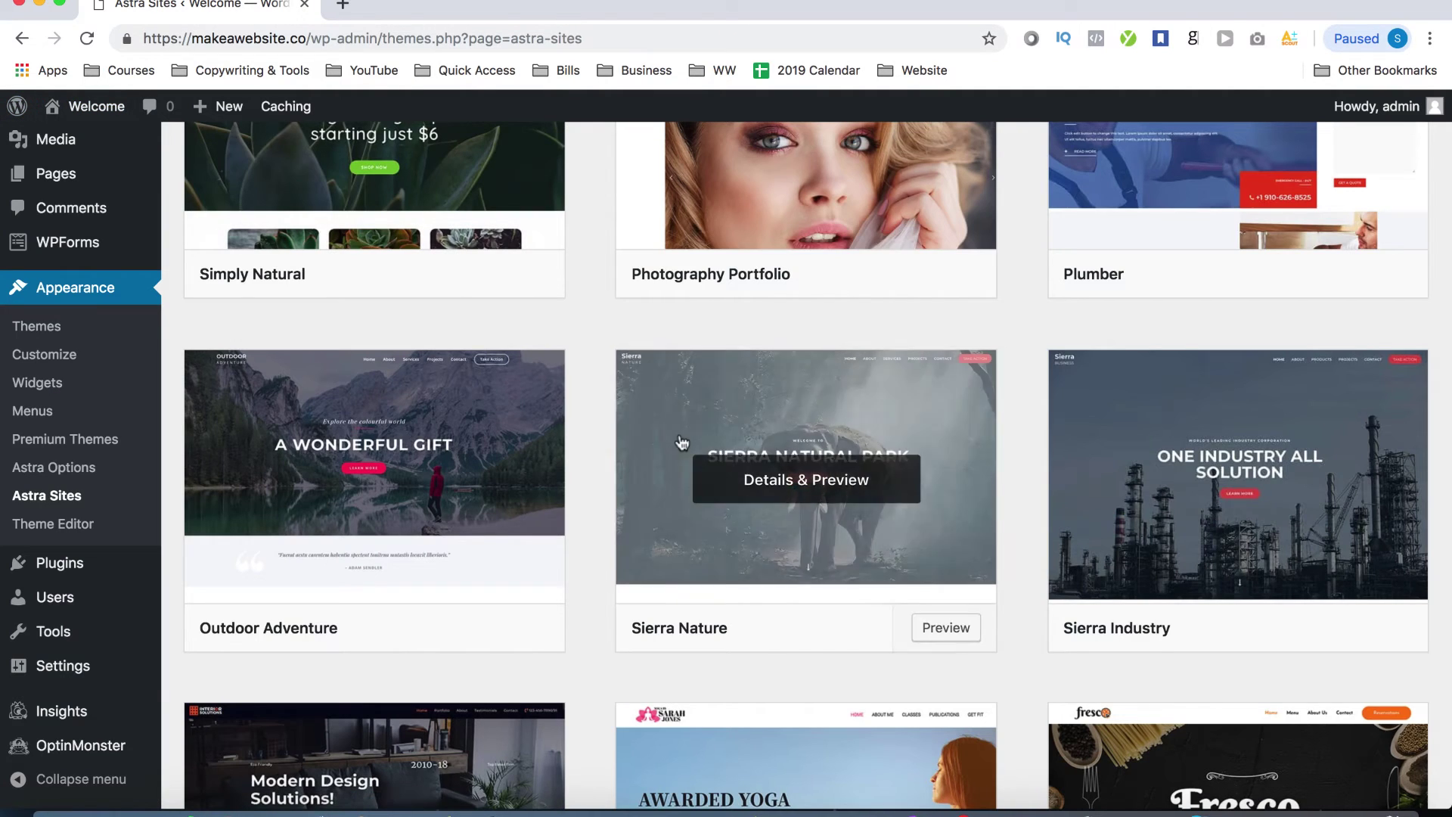
Step: Filter the starter sites to show only the free designs
{"action": "scroll", "coordinate": [681, 442], "scroll_direction": "down", "scroll_amount": 6}
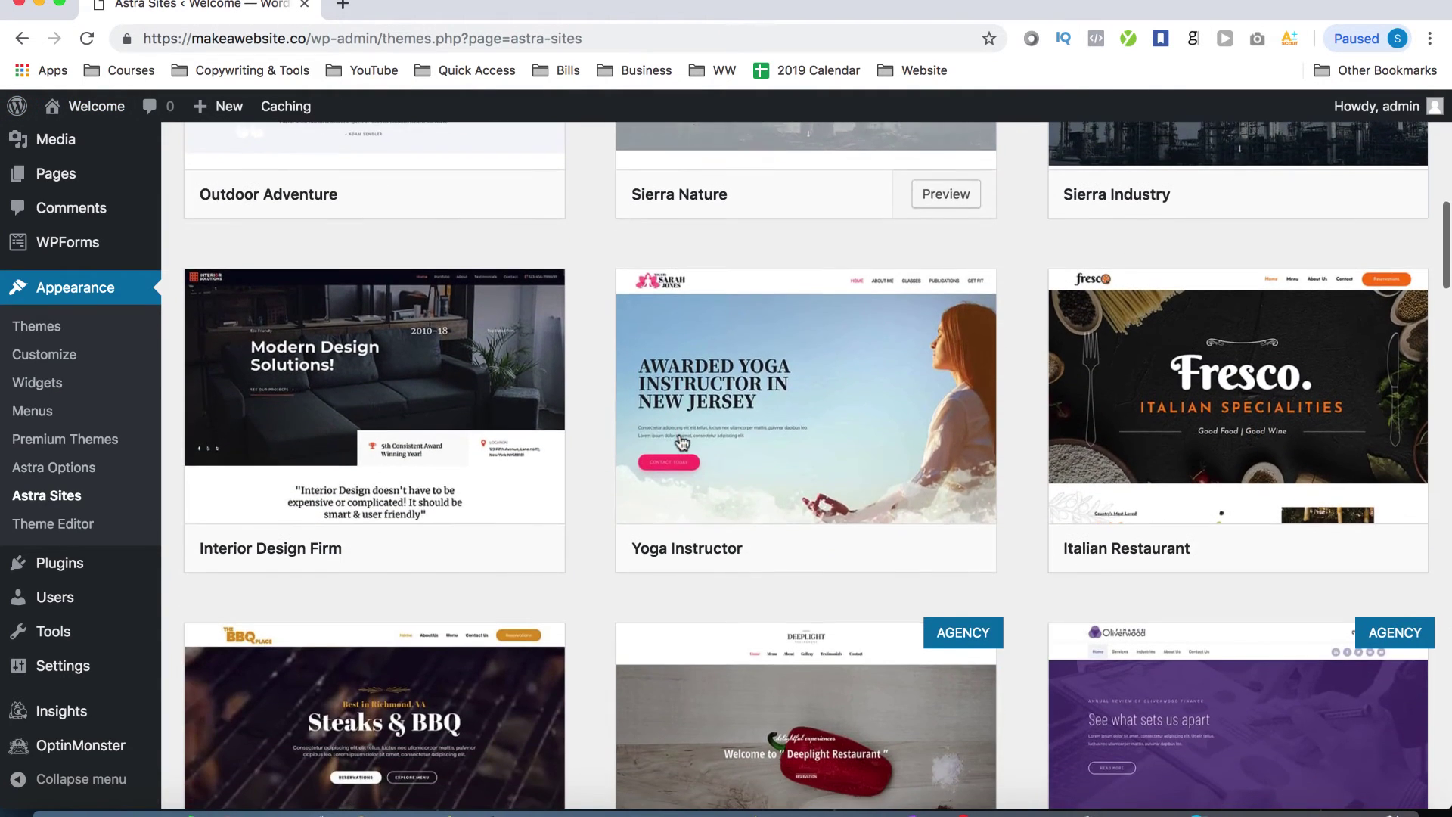
{"action": "scroll", "coordinate": [1022, 561], "scroll_direction": "up", "scroll_amount": 8}
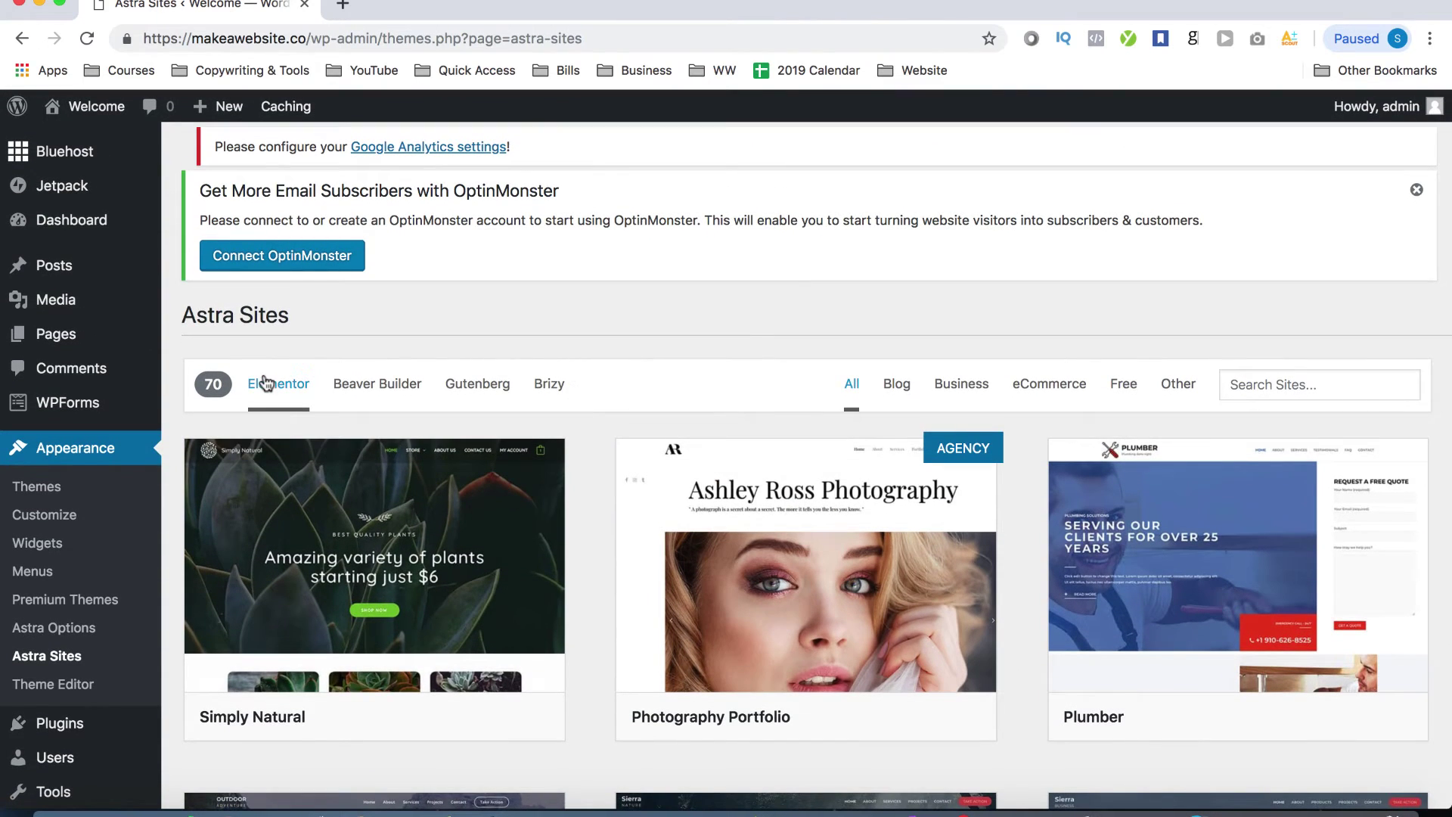
{"action": "left_click", "coordinate": [1123, 383]}
{"action": "scroll", "coordinate": [588, 502], "scroll_direction": "down", "scroll_amount": 15}
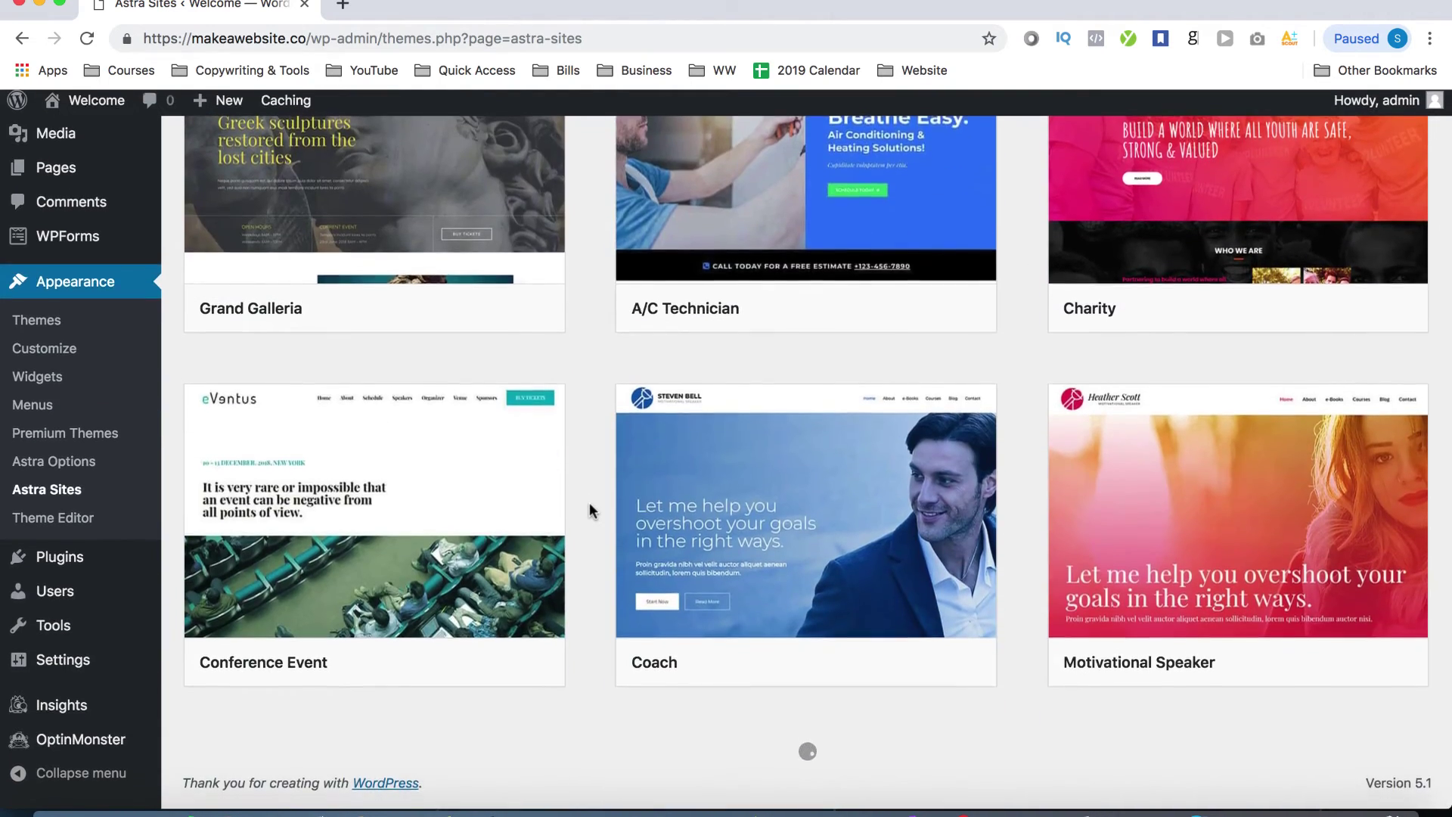
{"action": "scroll", "coordinate": [588, 502], "scroll_direction": "down", "scroll_amount": 6}
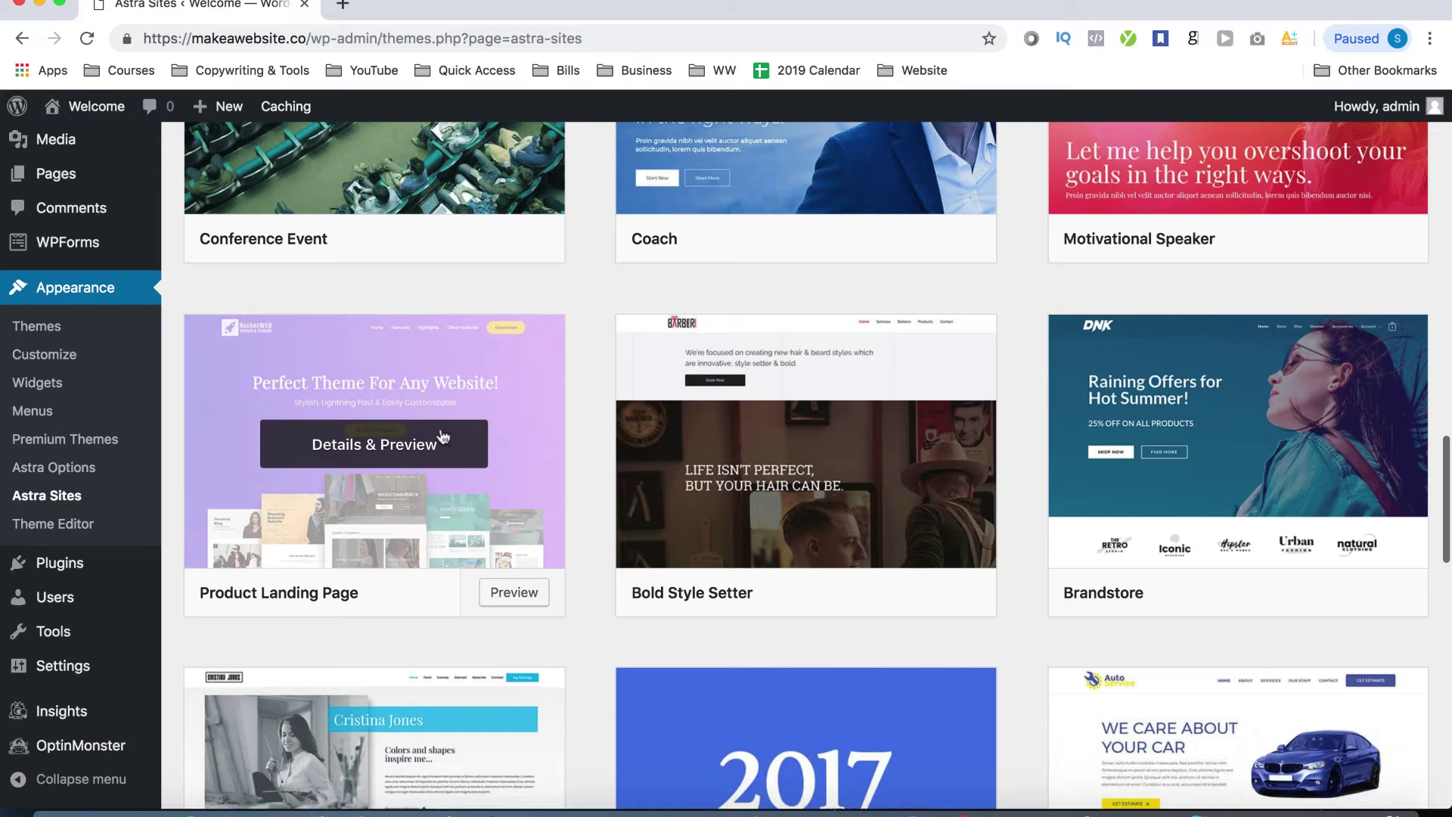
Step: Open the Product Landing Page starter site's details and preview
{"action": "left_click", "coordinate": [415, 438]}
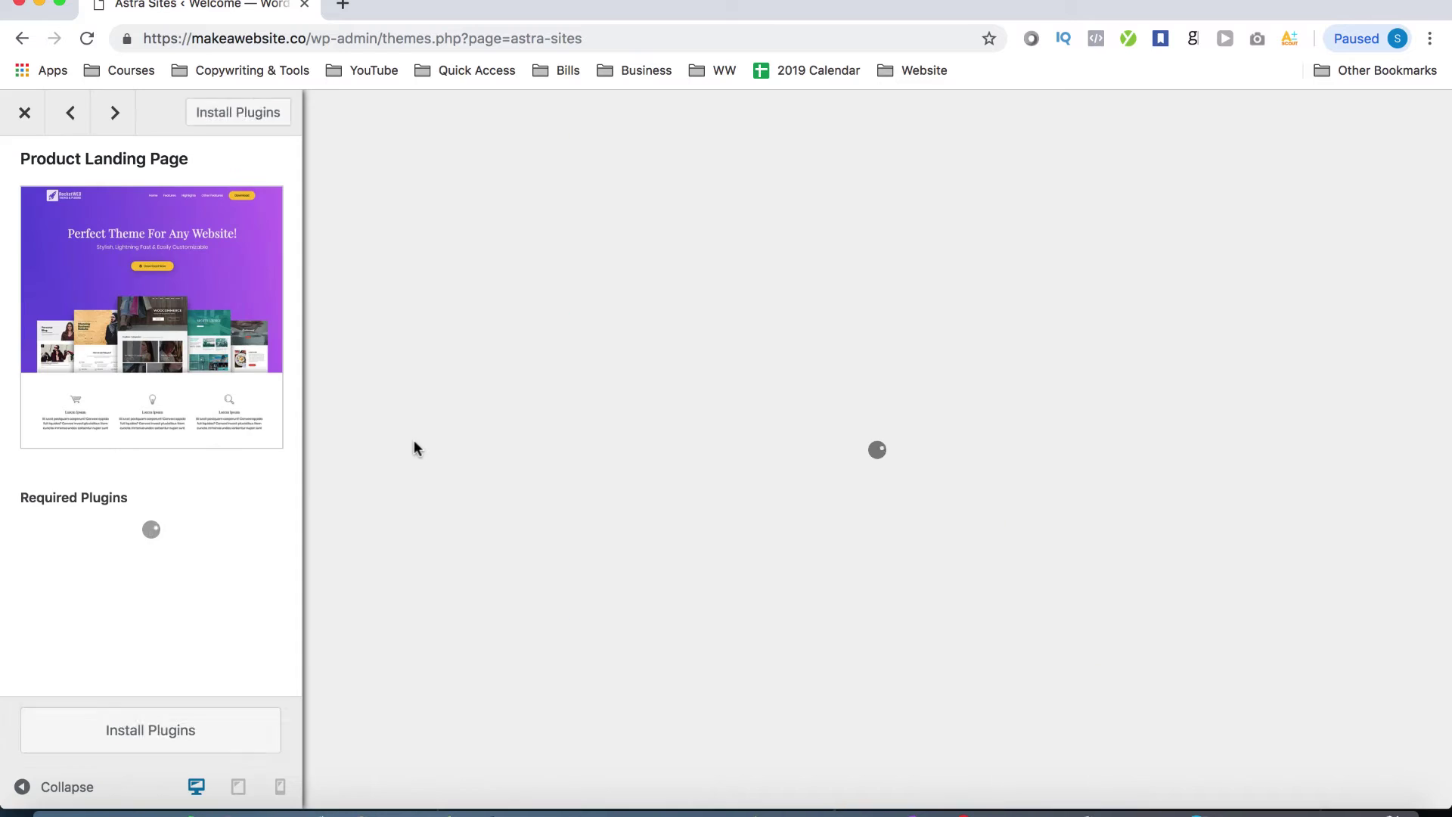
{"action": "scroll", "coordinate": [814, 456], "scroll_direction": "down", "scroll_amount": 10}
{"action": "scroll", "coordinate": [814, 452], "scroll_direction": "down", "scroll_amount": 5}
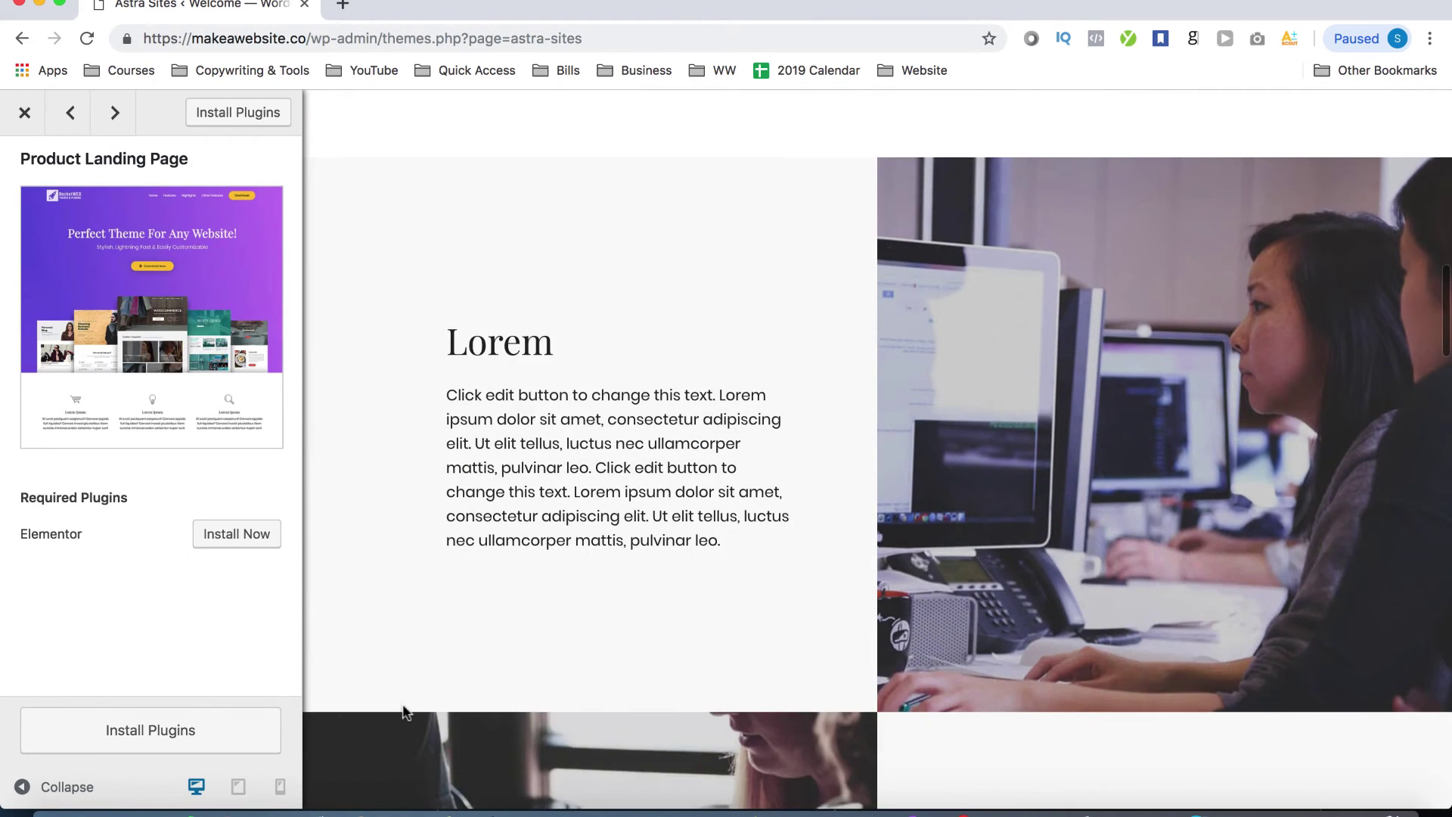
Step: Install the required Elementor plugin and import the Product Landing Page site
{"action": "left_click", "coordinate": [205, 727]}
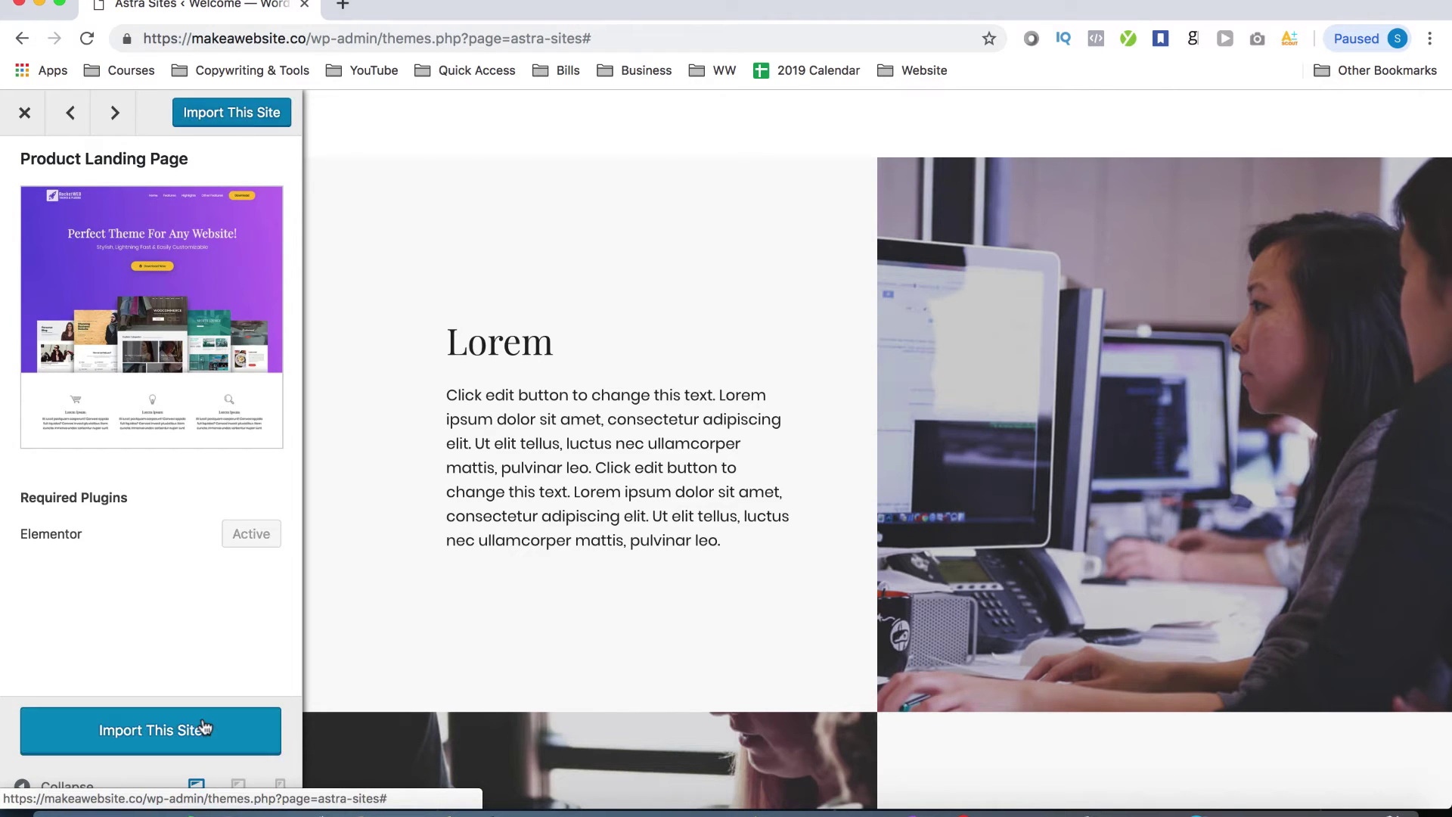
{"action": "left_click", "coordinate": [150, 741]}
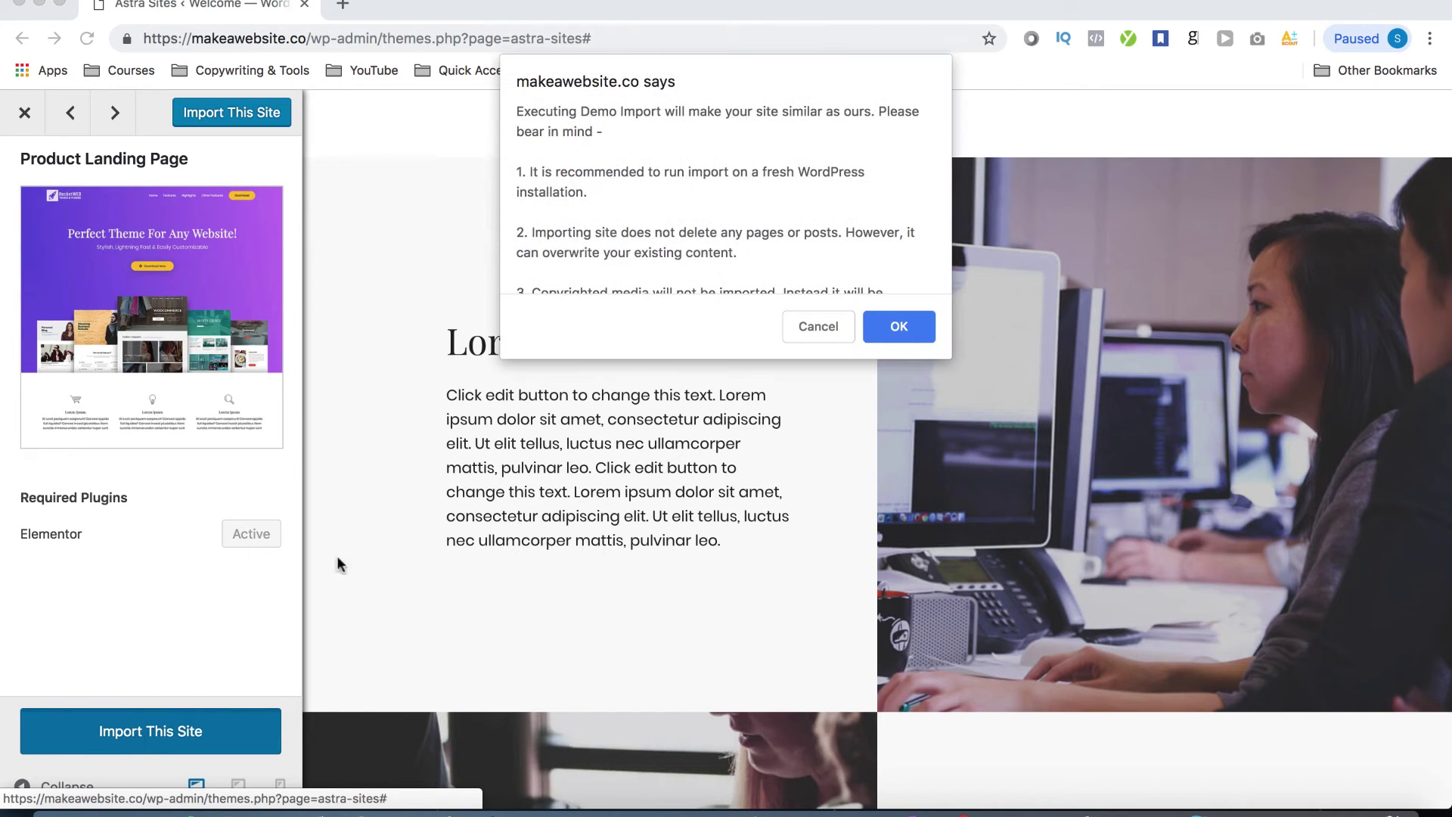
{"action": "left_click", "coordinate": [921, 327]}
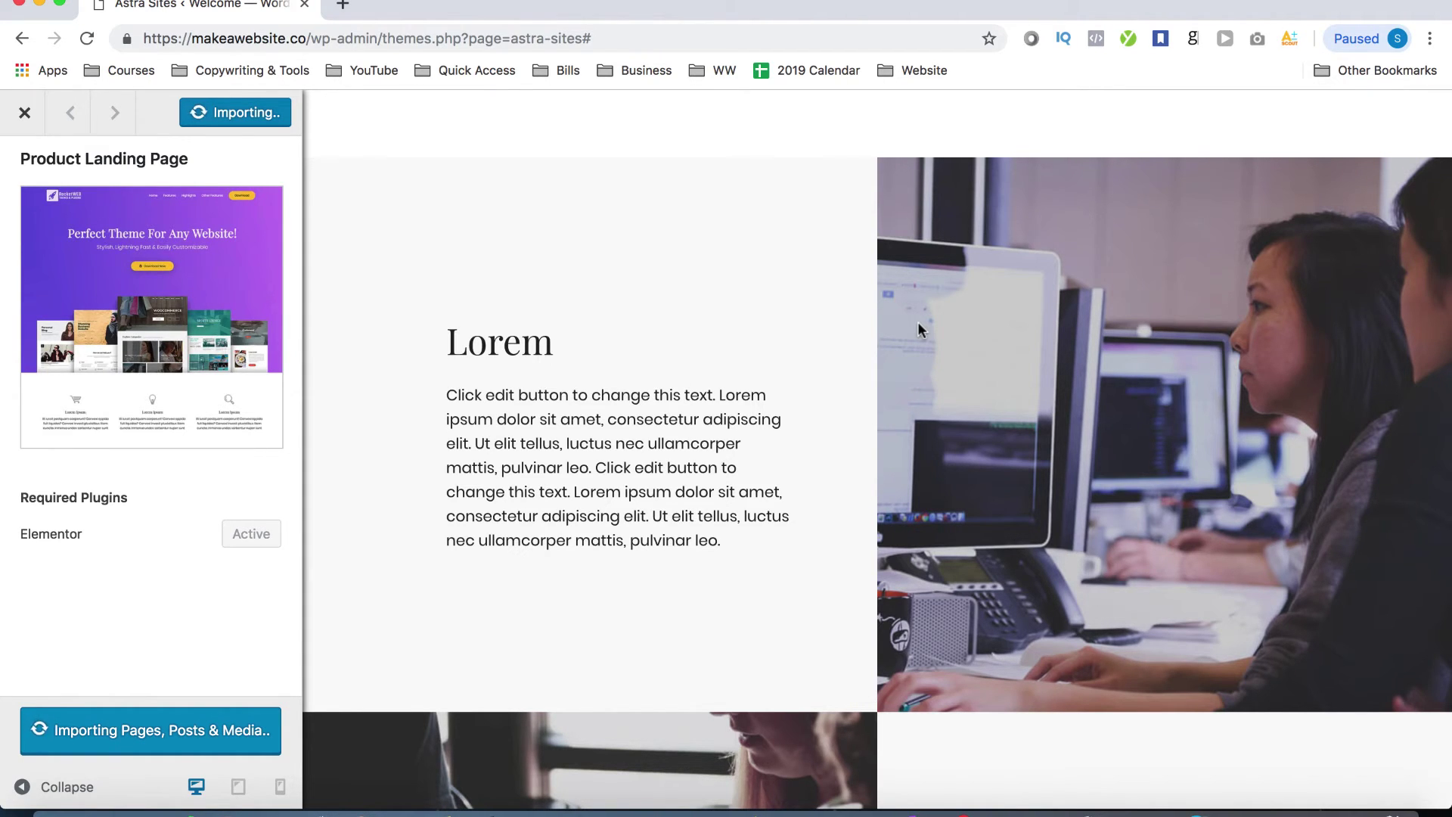
{"action": "scroll", "coordinate": [918, 321], "scroll_direction": "up", "scroll_amount": 15}
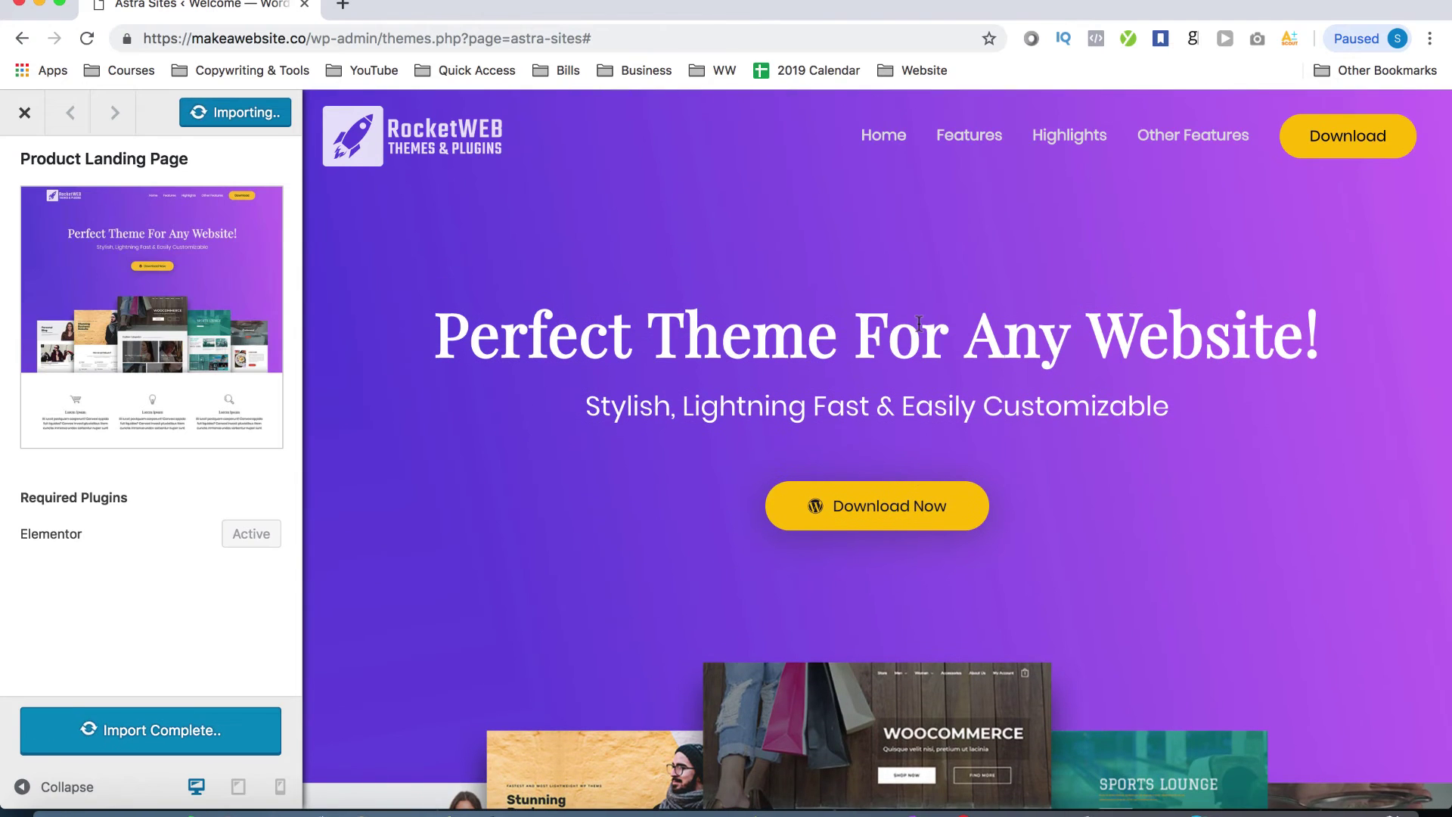
Step: View the imported RocketWEB home page on the live site, scrolling through it and its Features section
{"action": "left_click", "coordinate": [247, 105]}
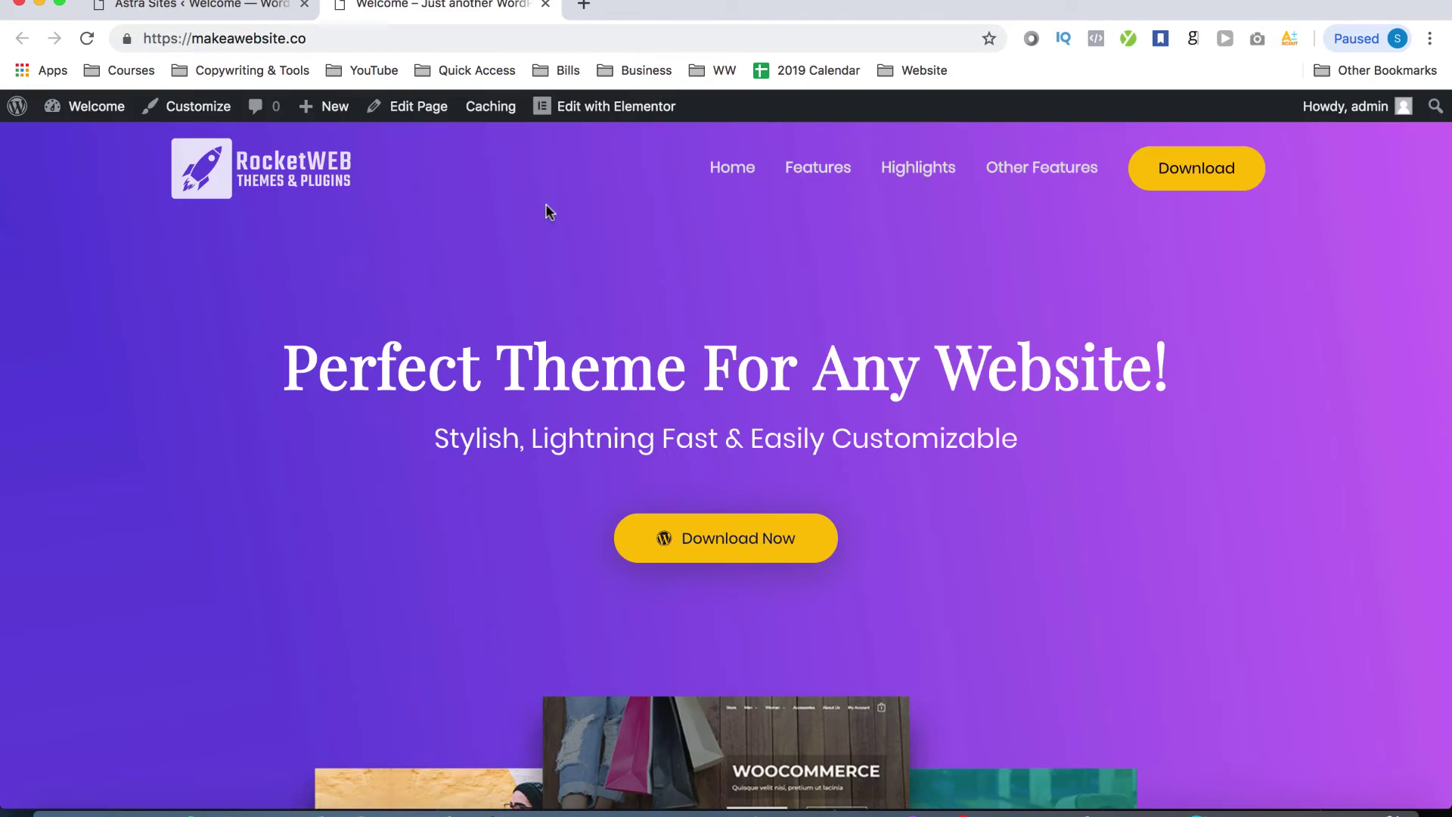
{"action": "scroll", "coordinate": [689, 239], "scroll_direction": "down", "scroll_amount": 12}
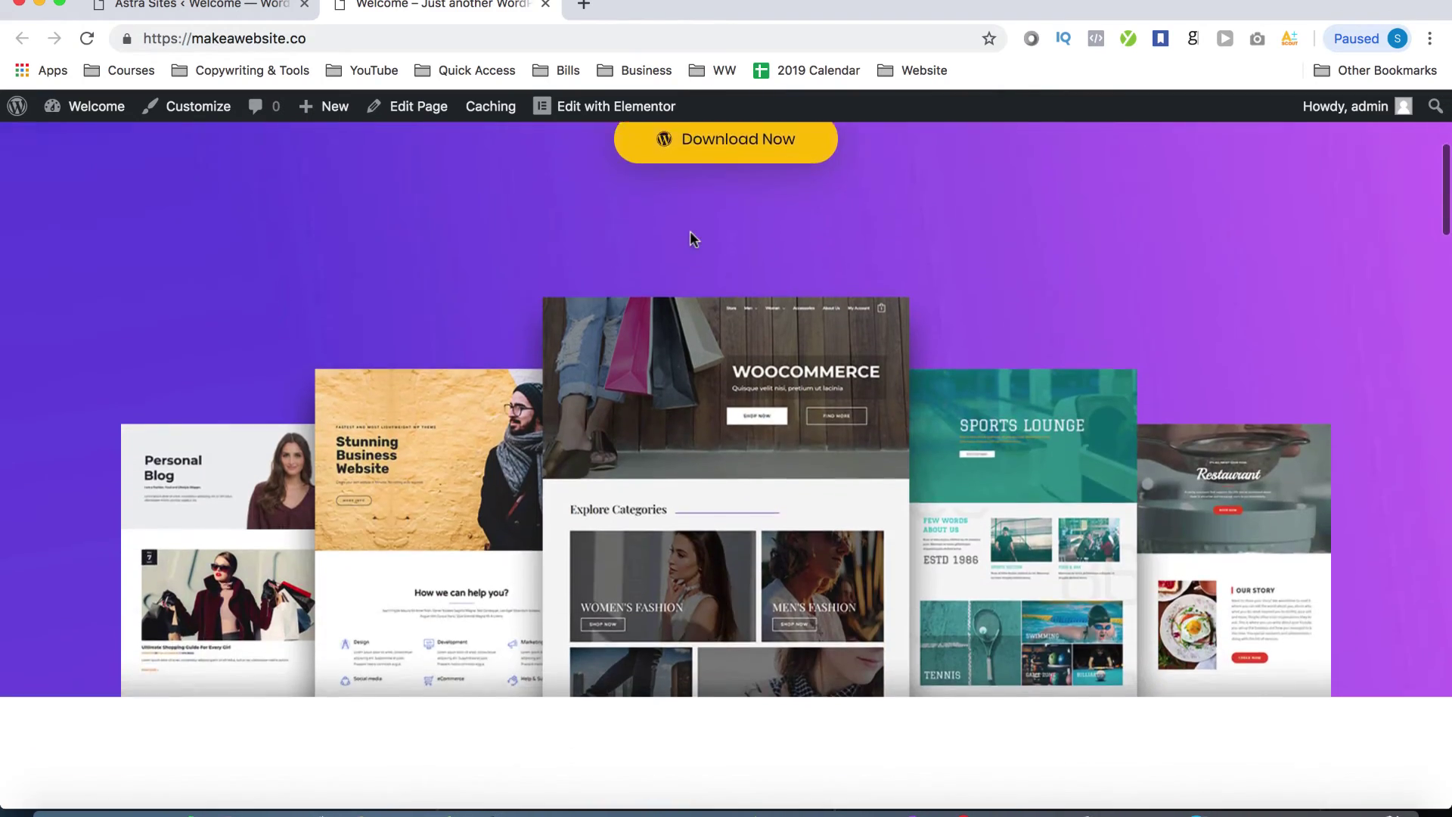
{"action": "scroll", "coordinate": [690, 232], "scroll_direction": "down", "scroll_amount": 15}
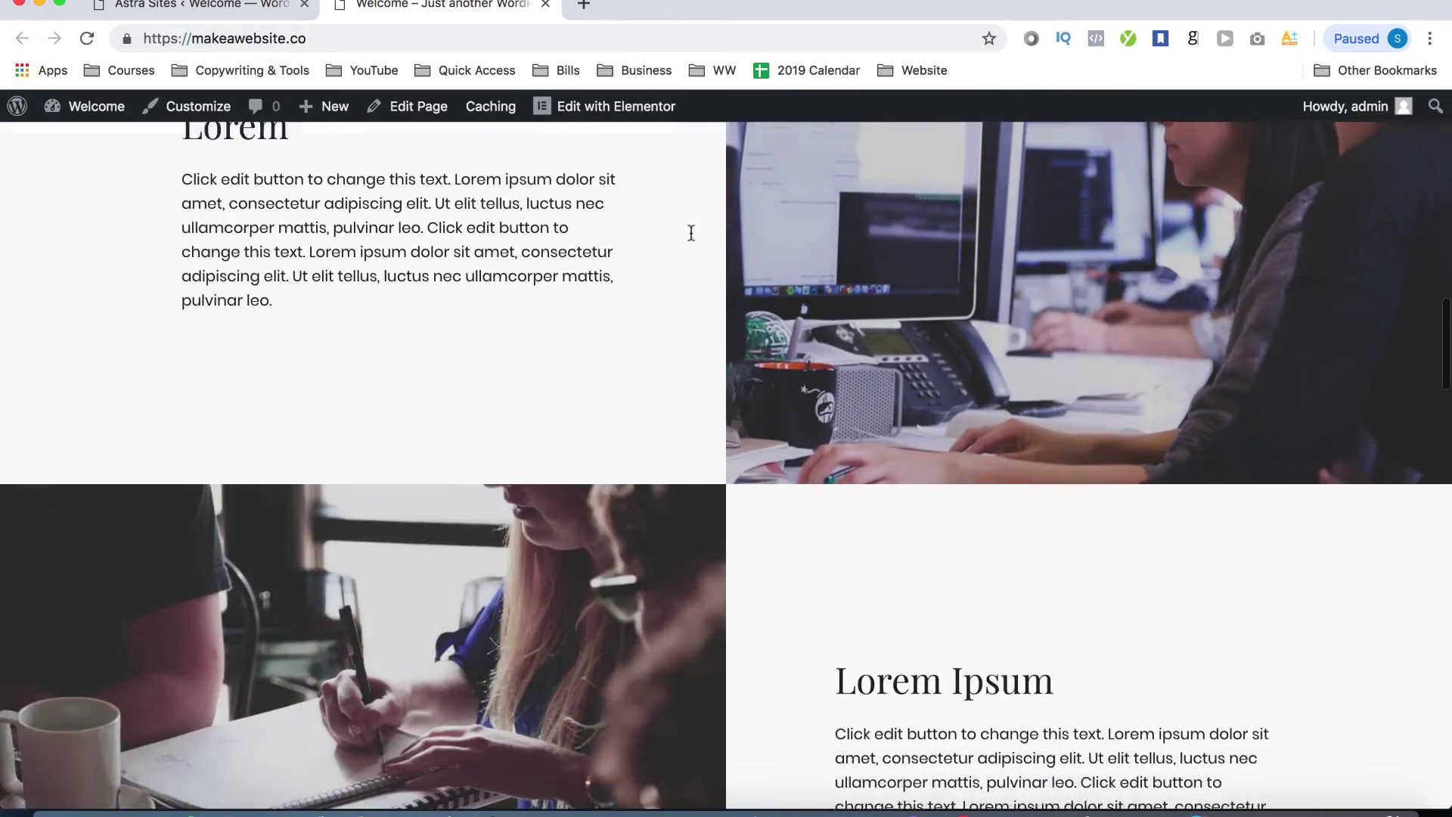
{"action": "scroll", "coordinate": [689, 232], "scroll_direction": "up", "scroll_amount": 20}
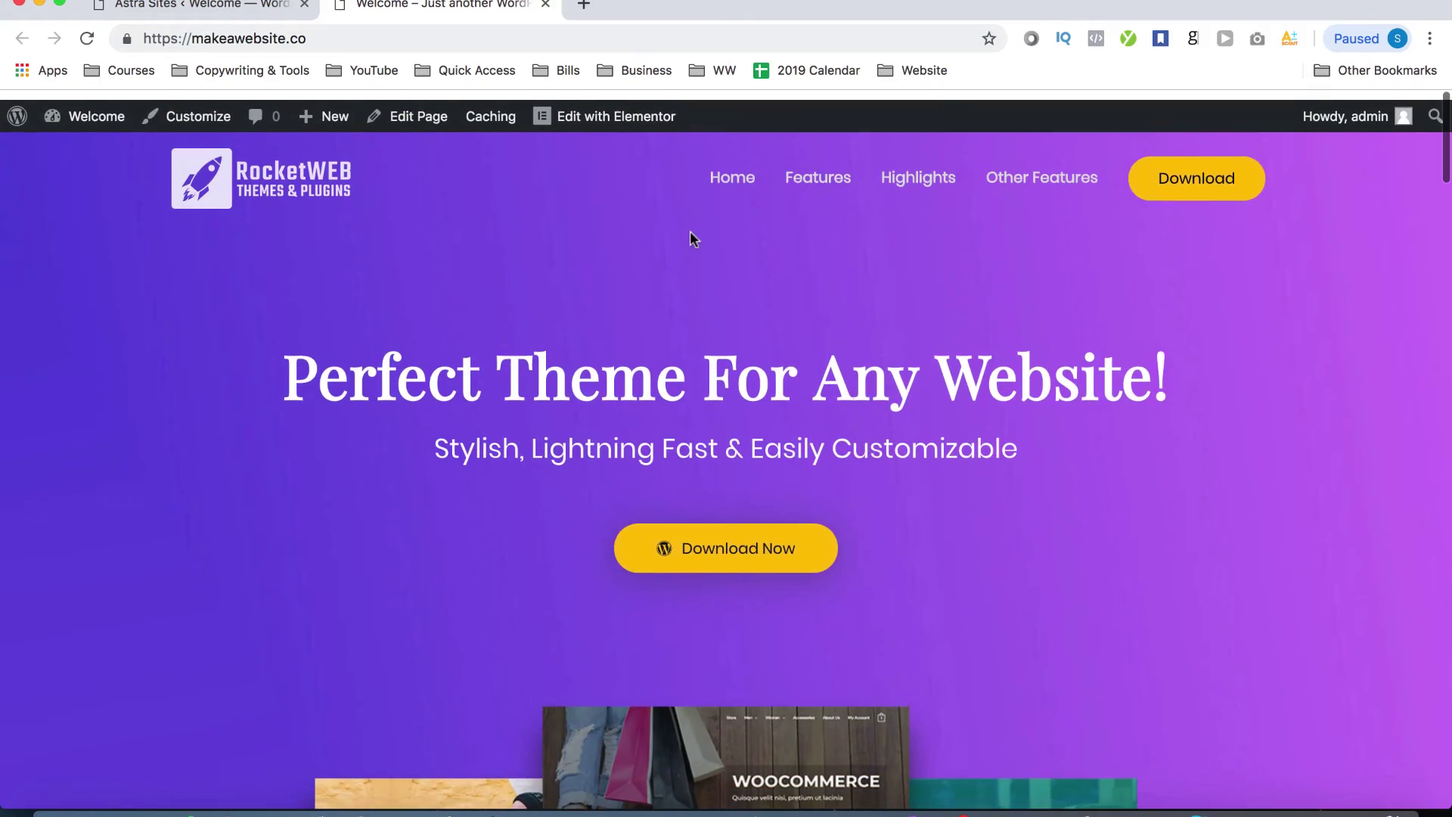
{"action": "left_click", "coordinate": [777, 169]}
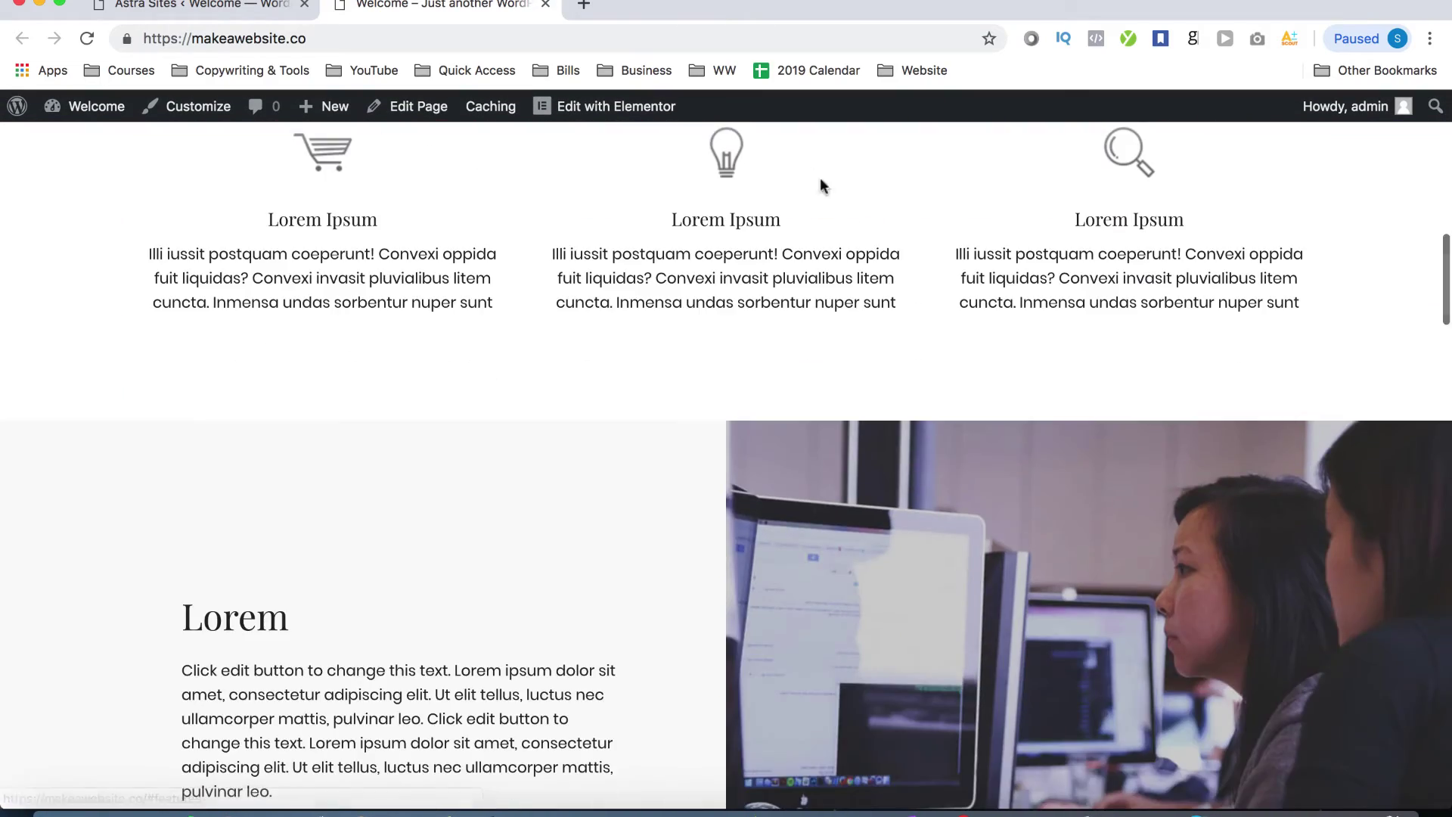
{"action": "scroll", "coordinate": [847, 203], "scroll_direction": "down", "scroll_amount": 15}
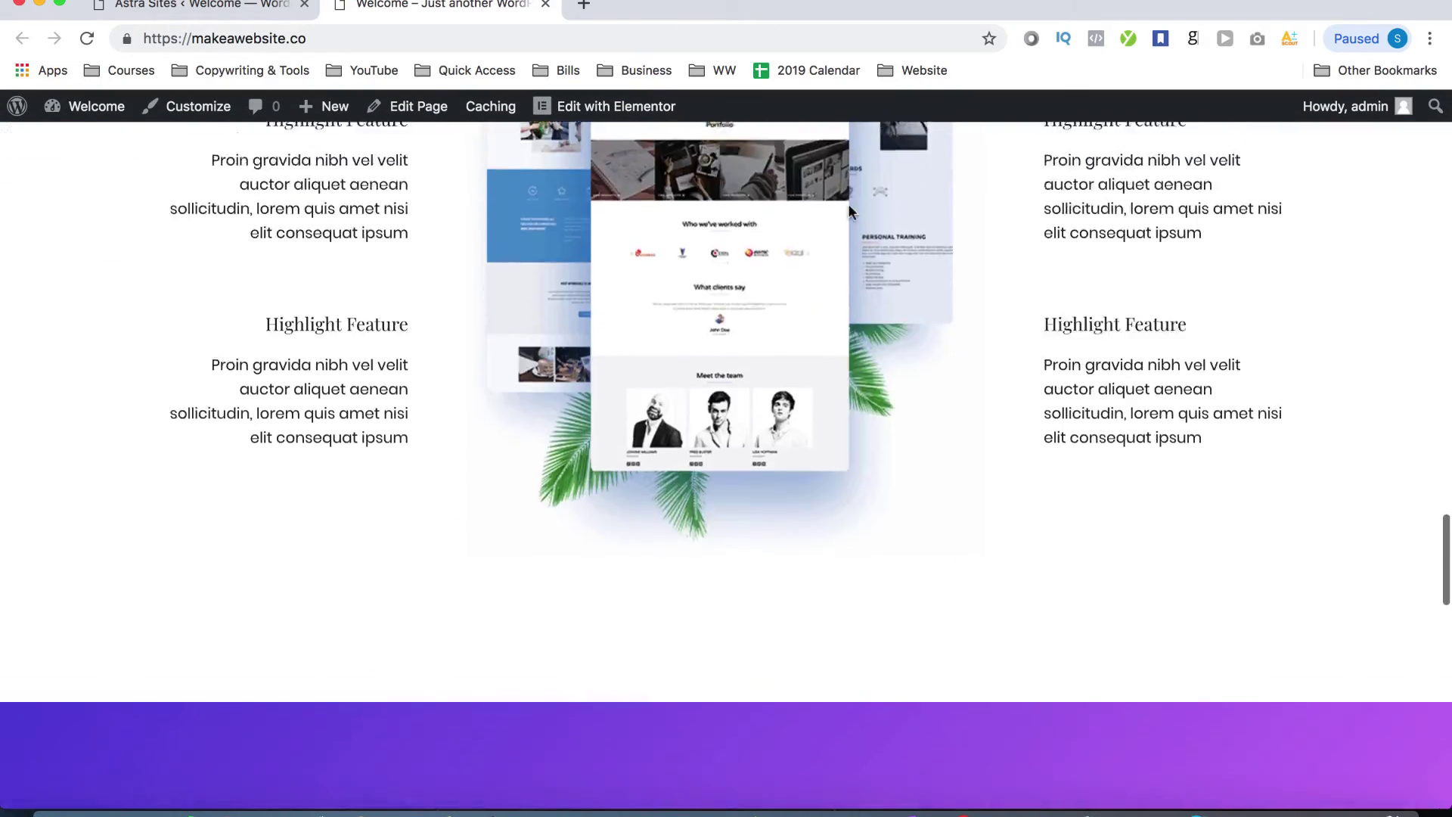
{"action": "scroll", "coordinate": [848, 204], "scroll_direction": "down", "scroll_amount": 10}
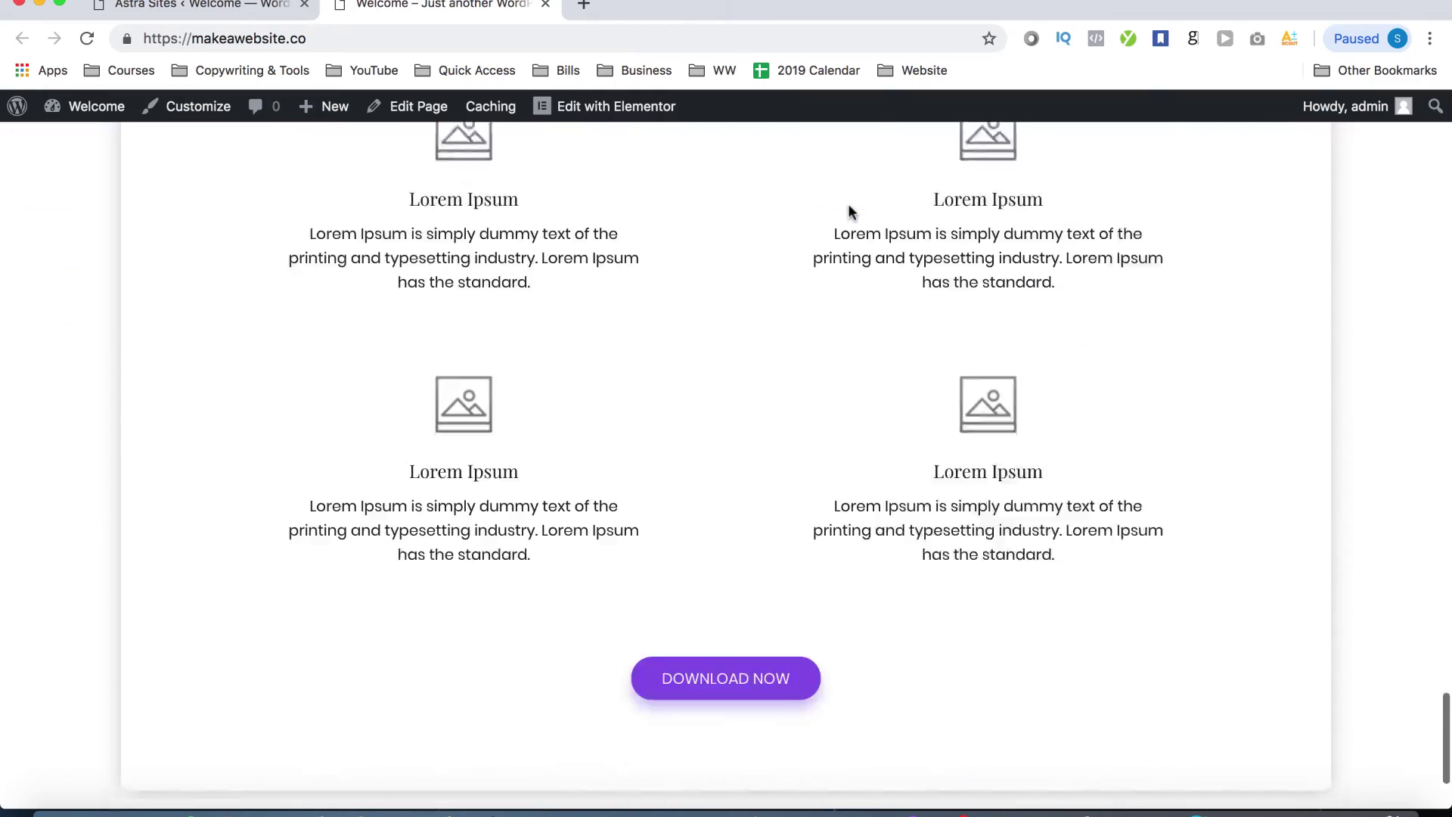
{"action": "scroll", "coordinate": [846, 203], "scroll_direction": "up", "scroll_amount": 20}
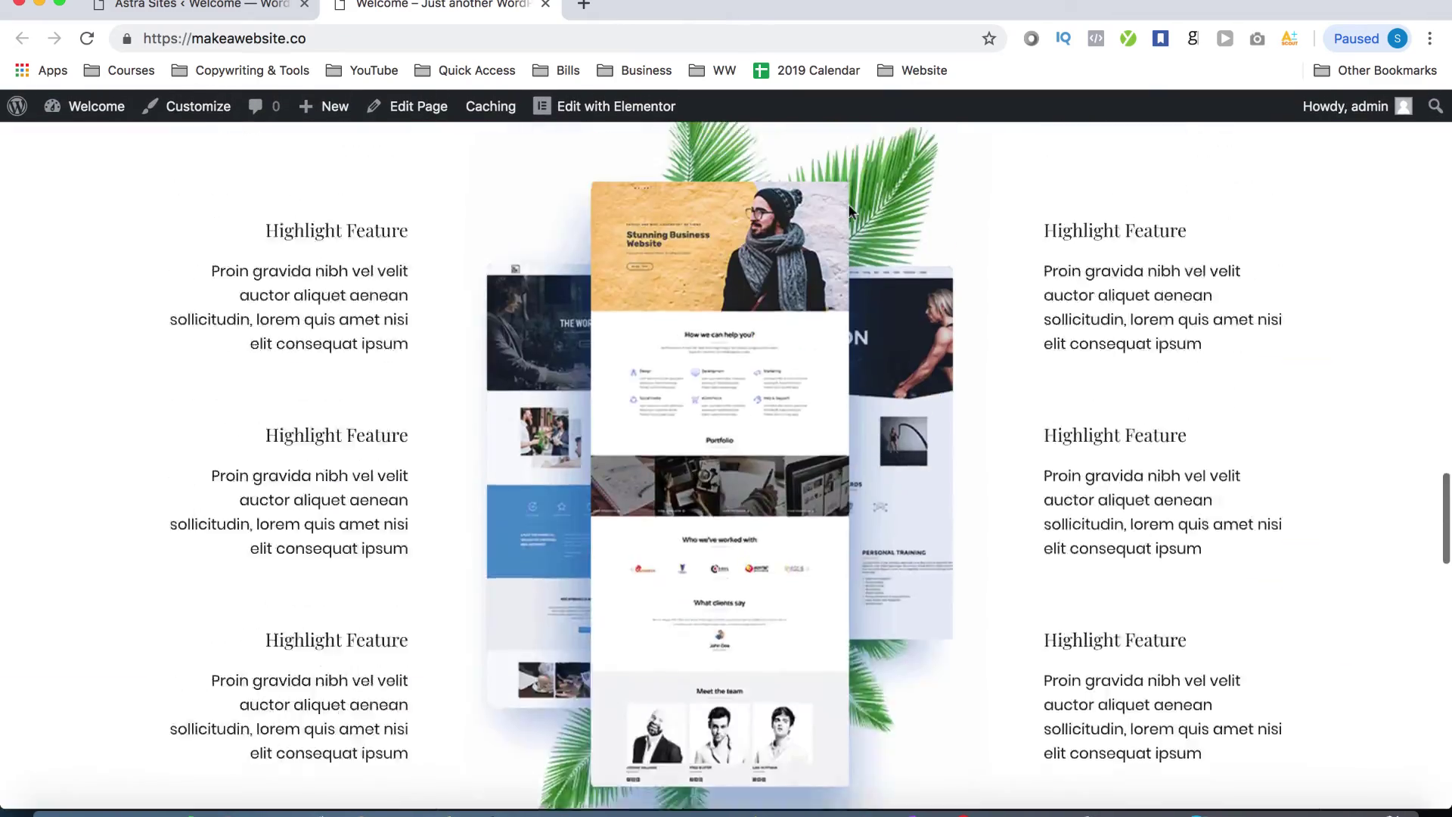
{"action": "scroll", "coordinate": [848, 205], "scroll_direction": "up", "scroll_amount": 15}
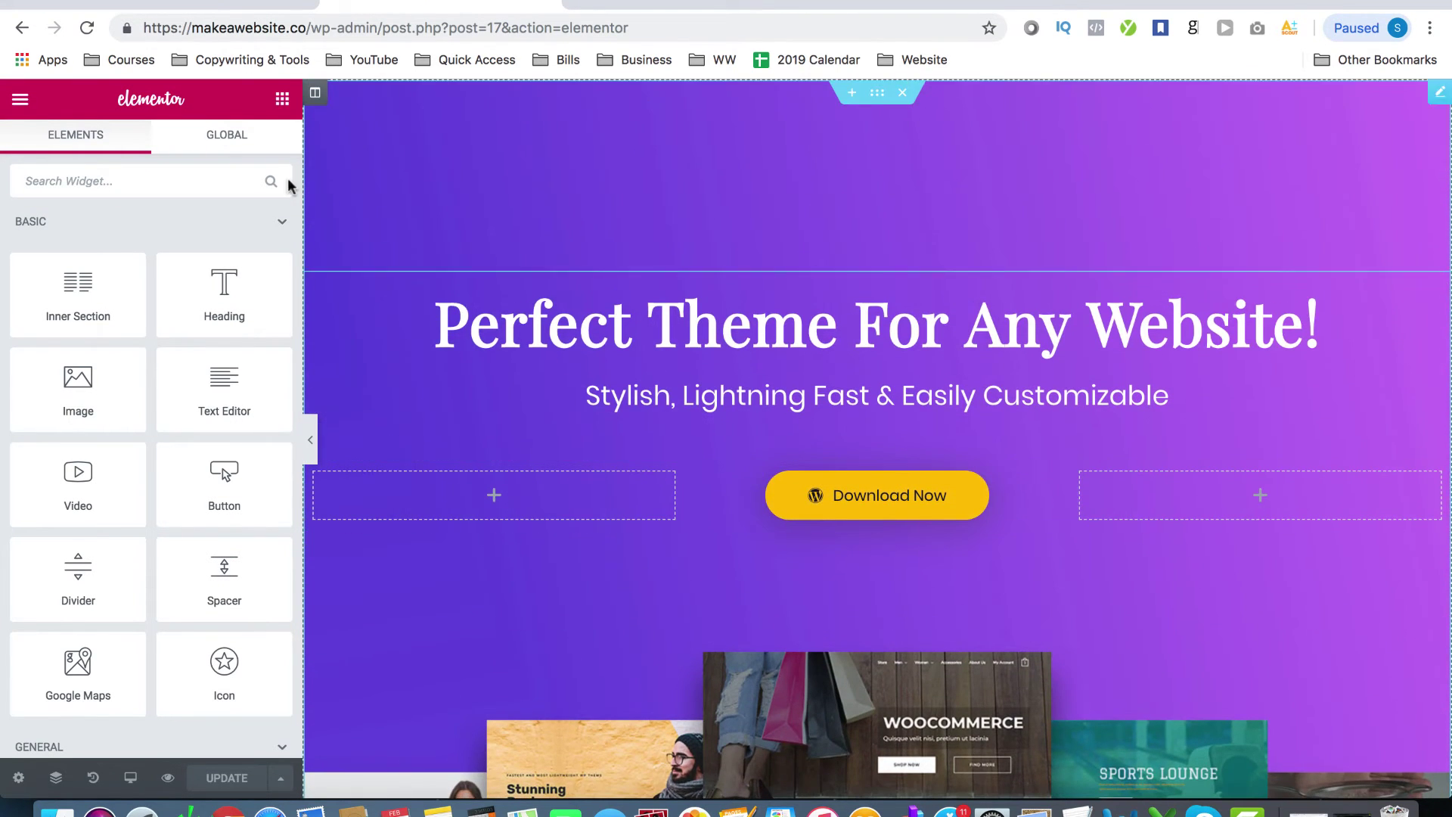
Step: Open the Home page from the Pages list and launch it in the Elementor editor
{"action": "left_click", "coordinate": [22, 28]}
{"action": "mouse_move", "coordinate": [89, 100]}
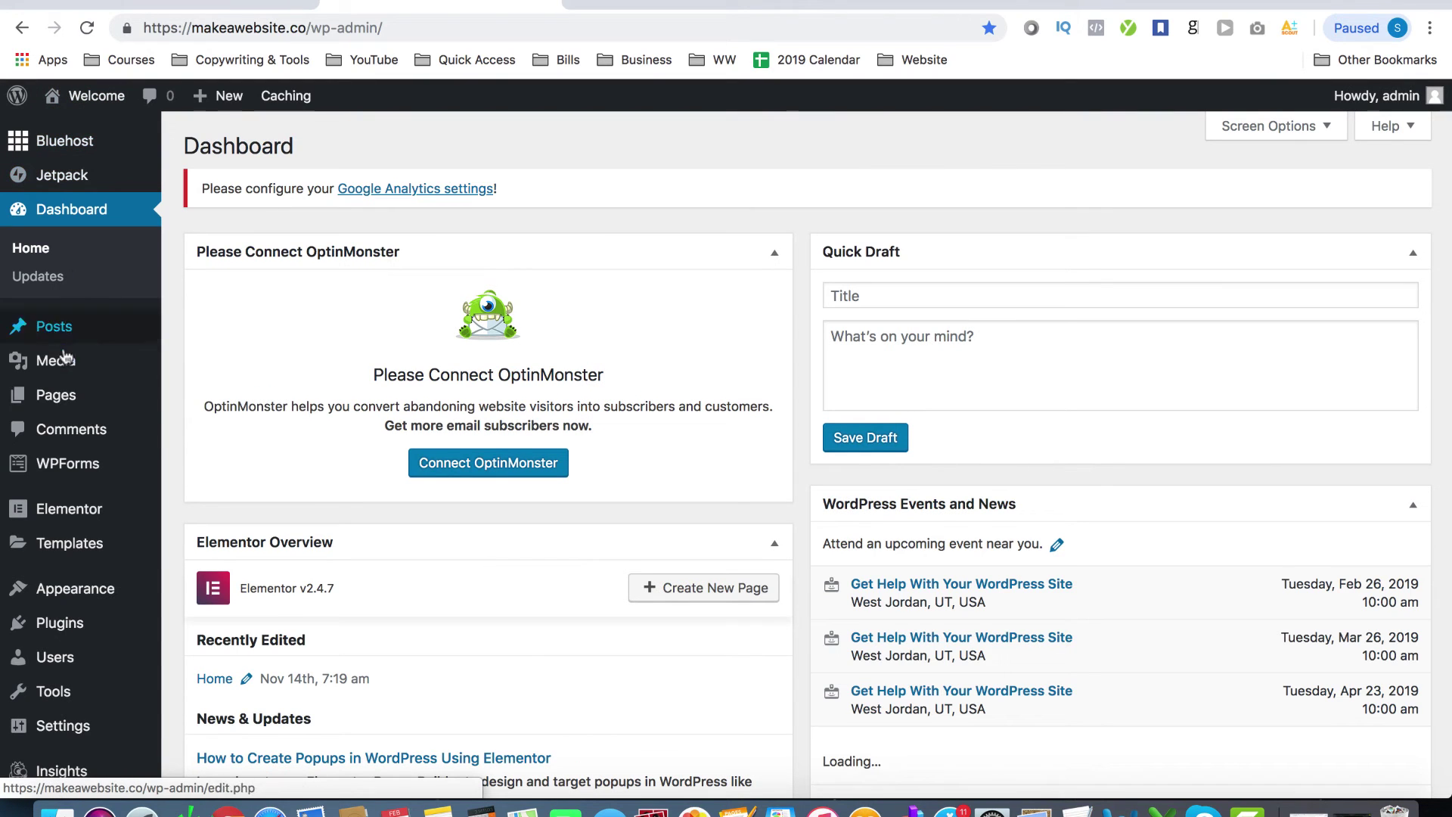
{"action": "mouse_move", "coordinate": [58, 401]}
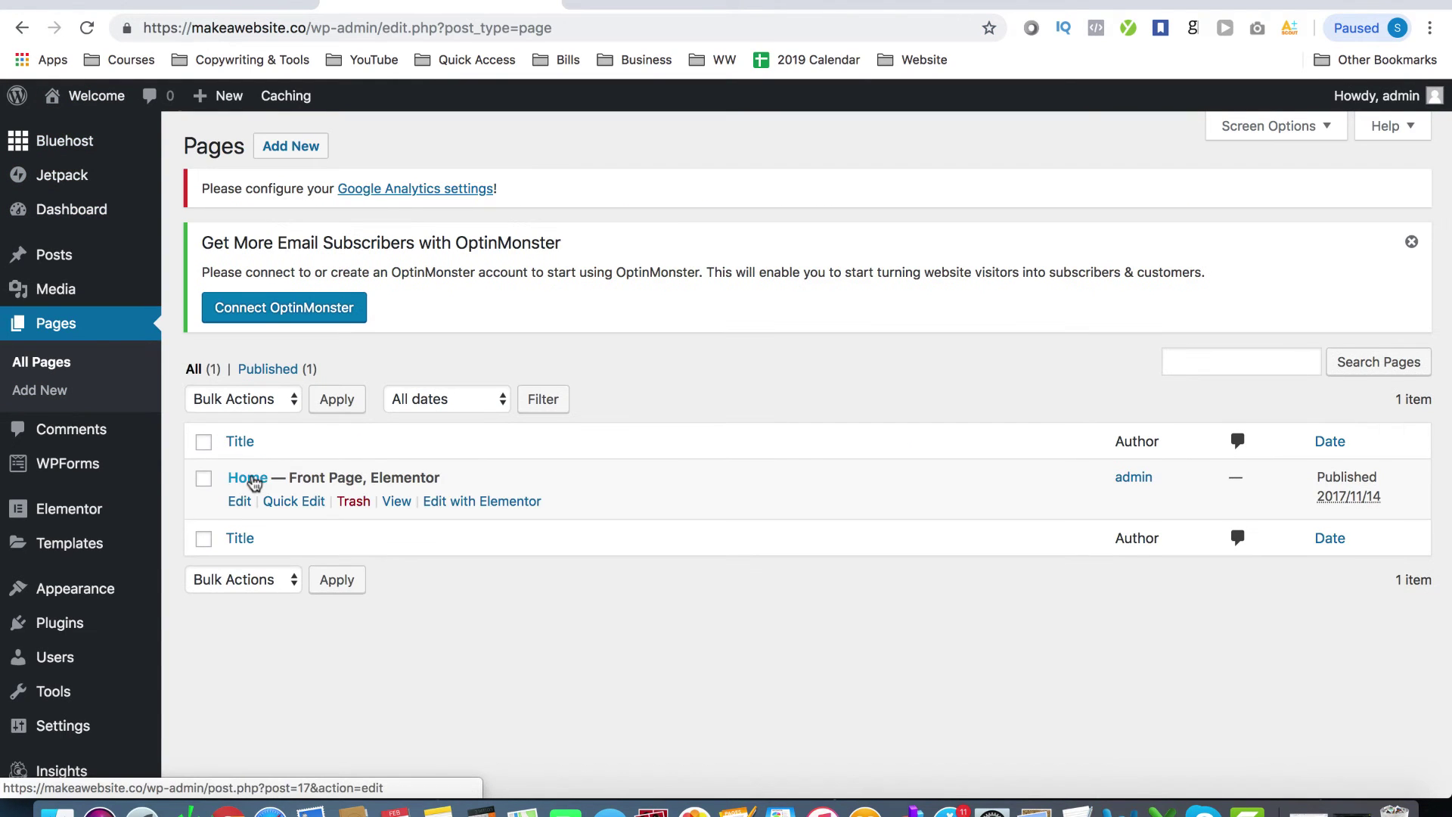
{"action": "left_click", "coordinate": [255, 481]}
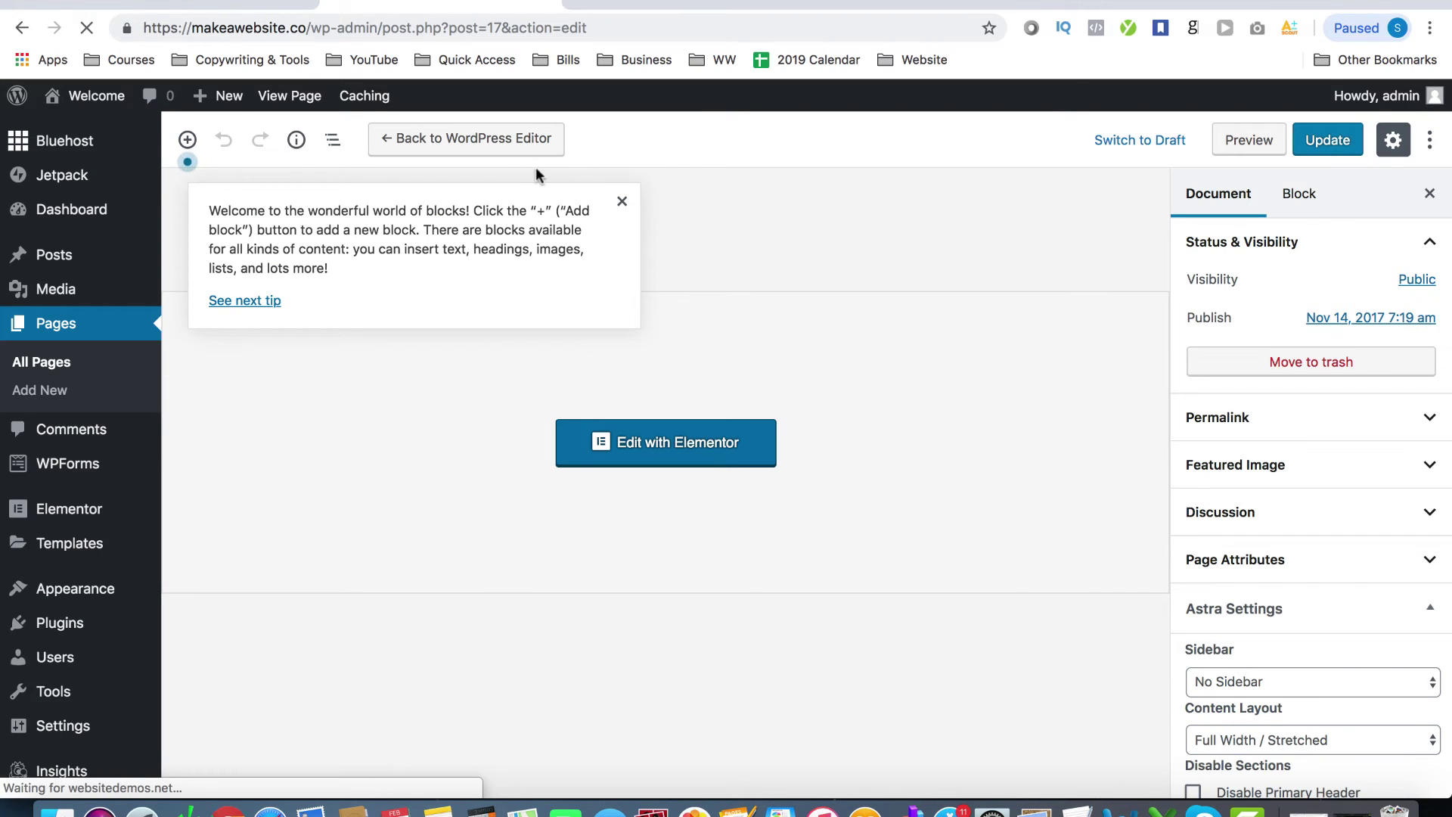
{"action": "left_click", "coordinate": [621, 202]}
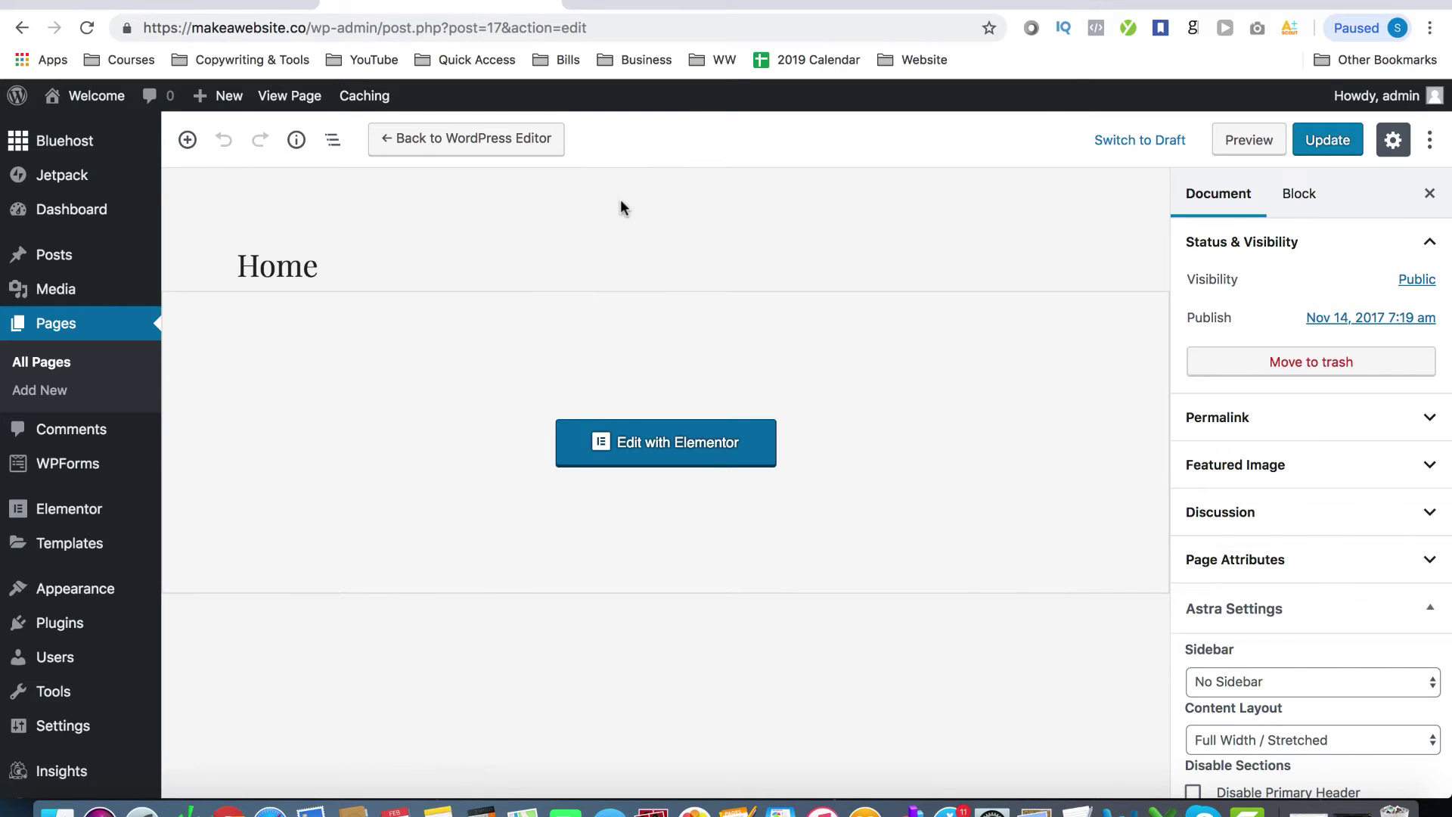
{"action": "left_click", "coordinate": [664, 441]}
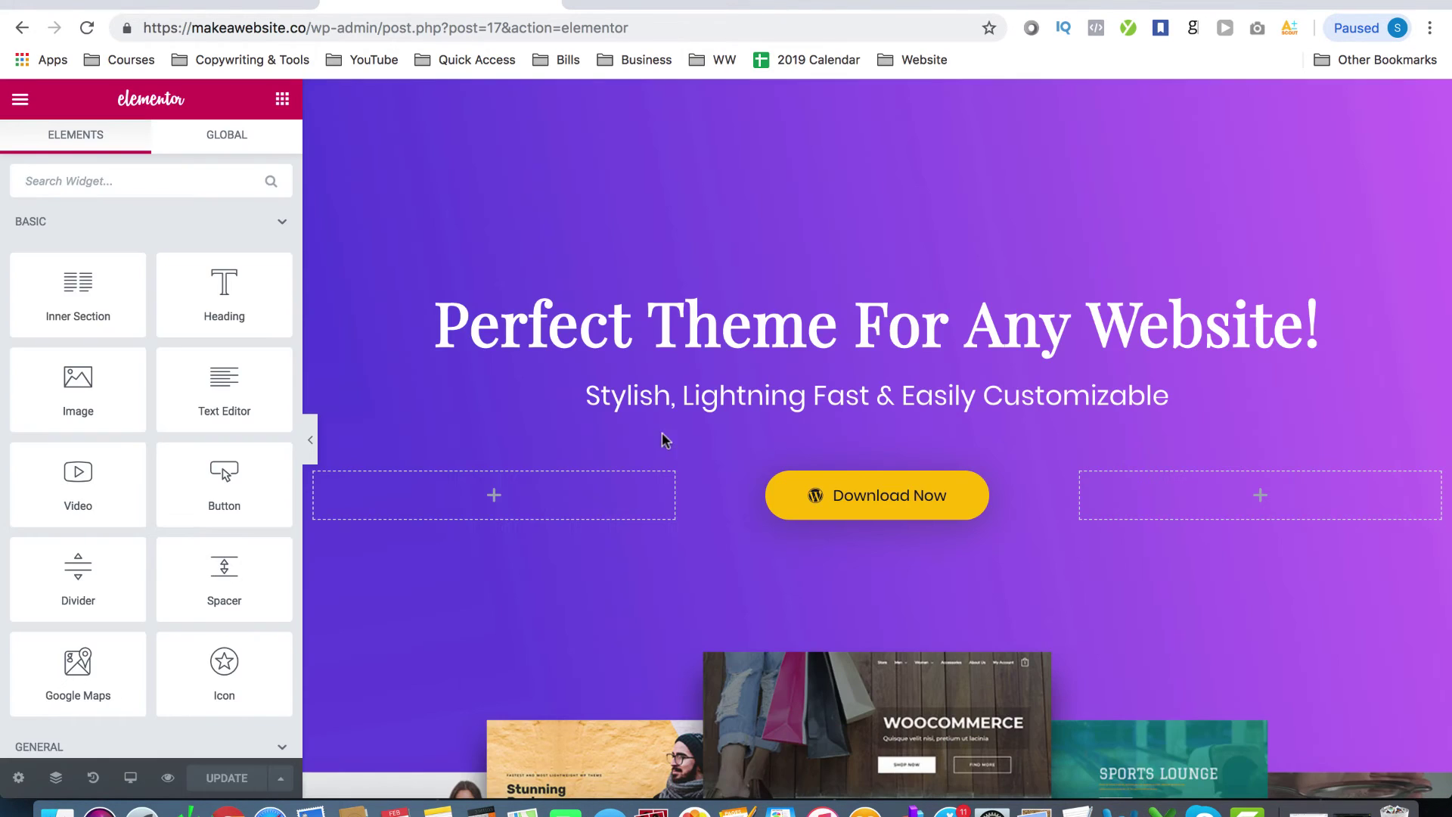
Step: Drag the hero subtitle above the main headline and reword it to 'Change Your Text'
{"action": "left_click", "coordinate": [579, 632]}
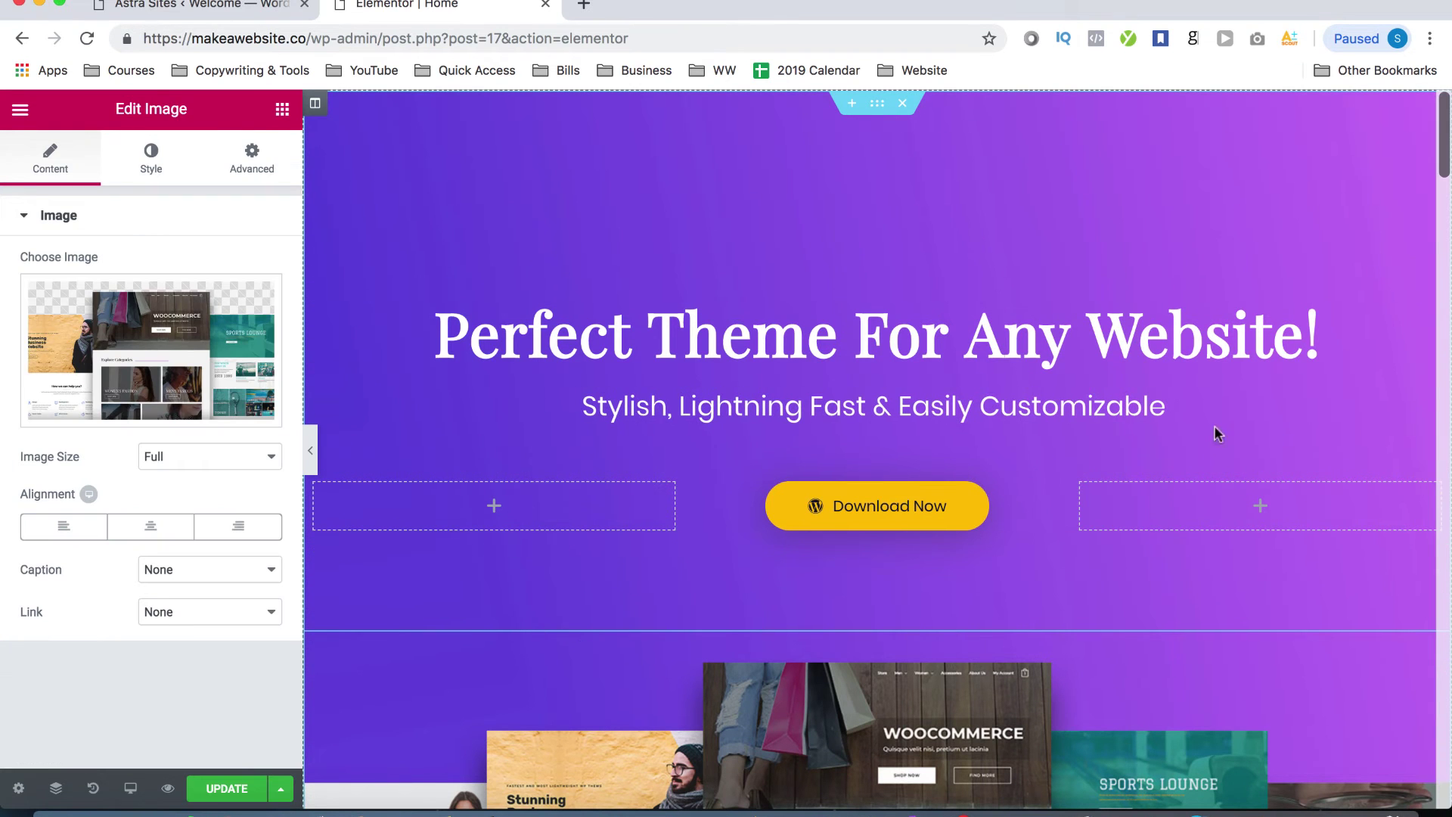
{"action": "left_click_drag", "start_coordinate": [1433, 409], "coordinate": [1397, 291]}
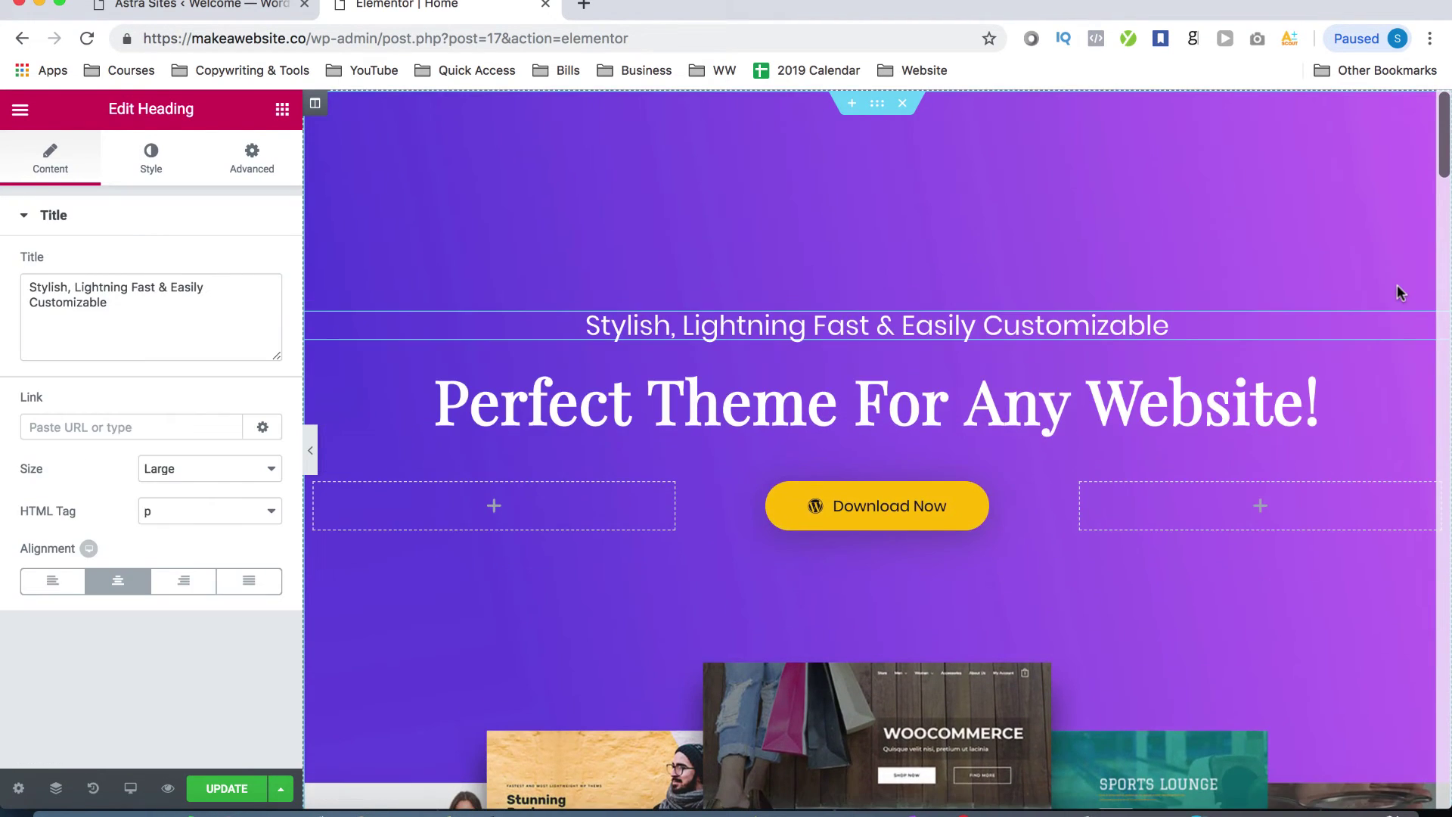
{"action": "triple_click", "coordinate": [865, 316]}
{"action": "type", "text": "Change Your Text"}
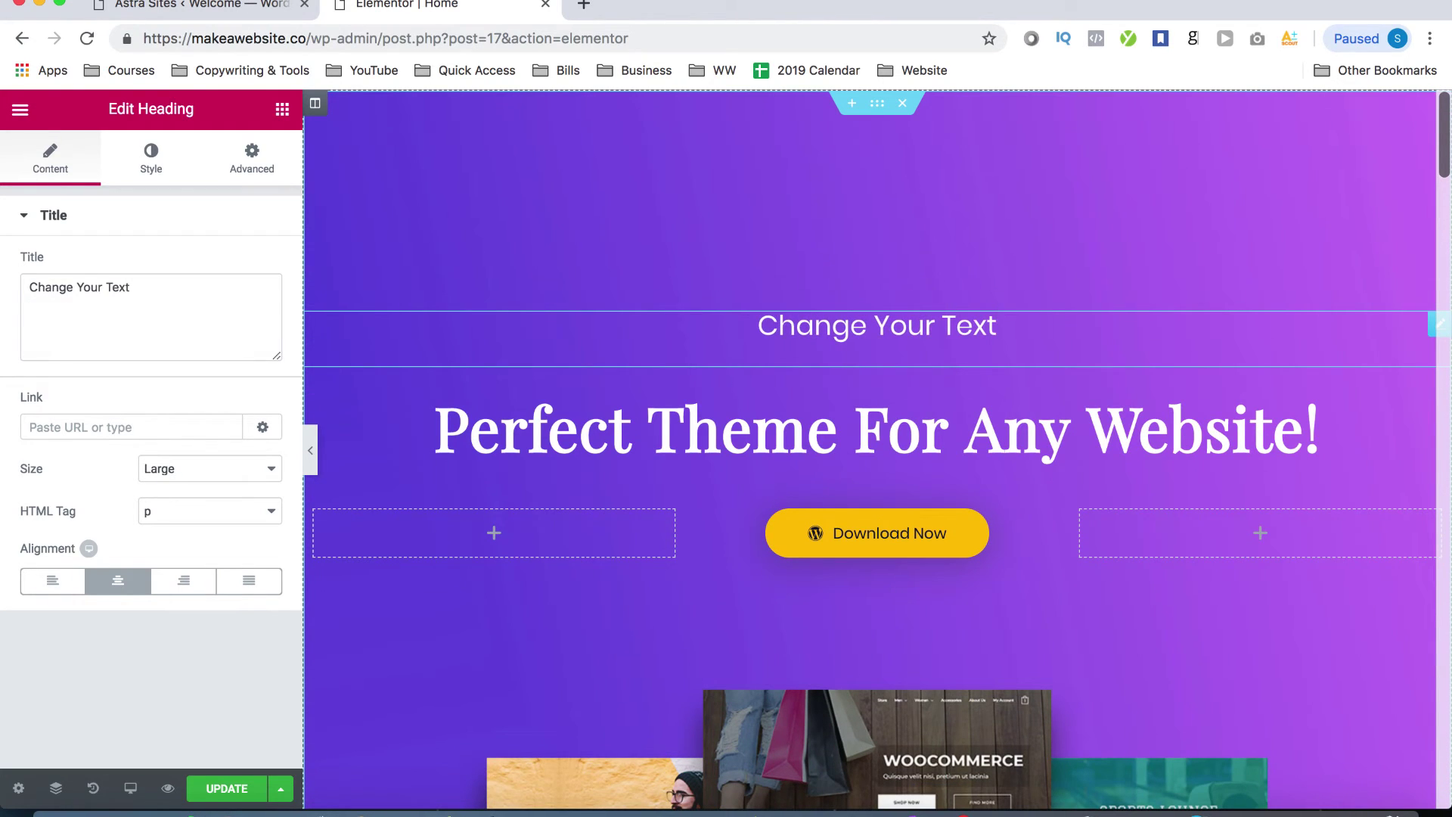
{"action": "left_click", "coordinate": [932, 235]}
{"action": "left_click", "coordinate": [846, 320]}
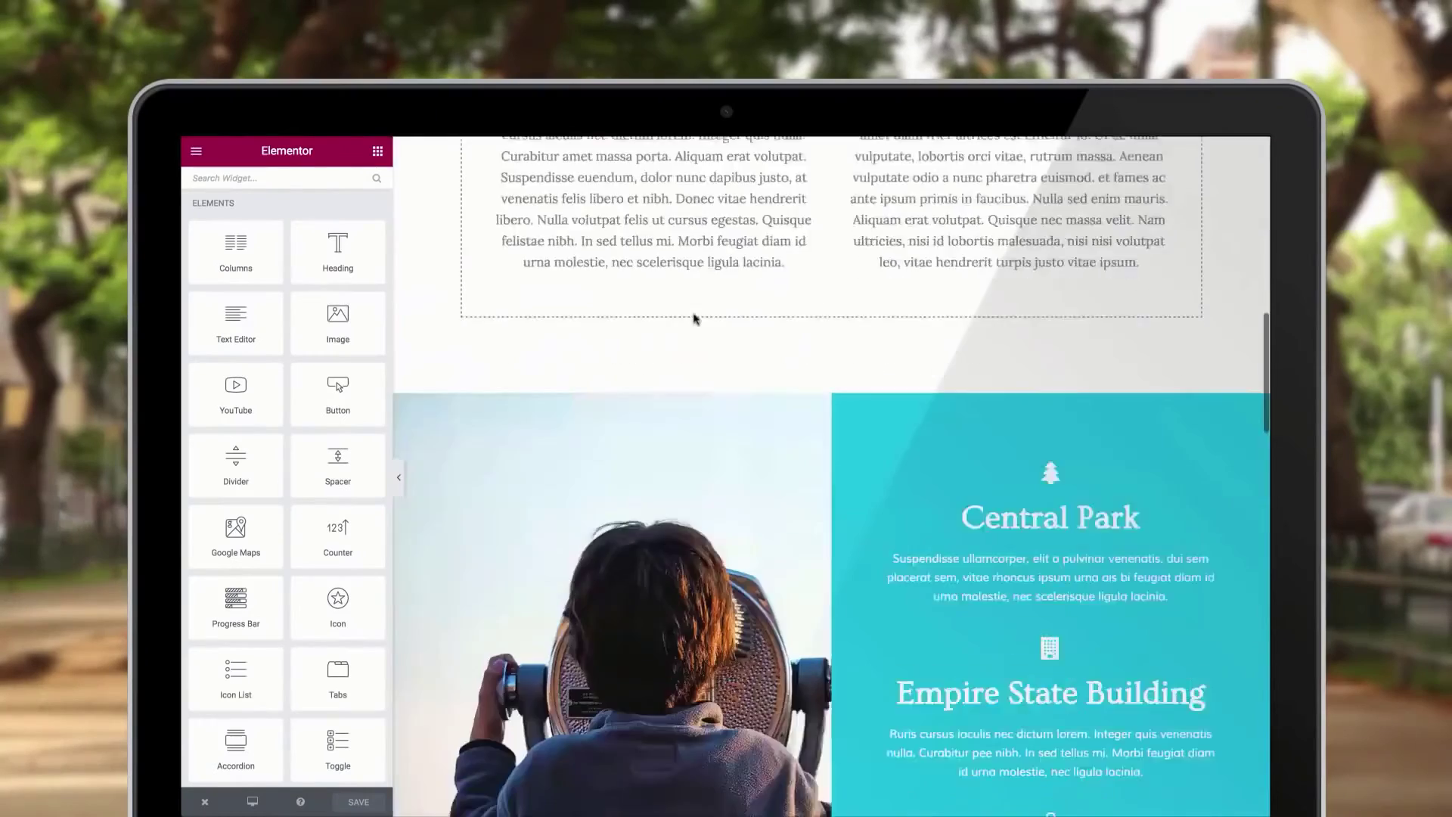
Step: Use the controls at the bottom of the Elementor panel to save the Home page edits
{"action": "scroll", "coordinate": [694, 318], "scroll_direction": "down", "scroll_amount": 15}
{"action": "left_click", "coordinate": [252, 801]}
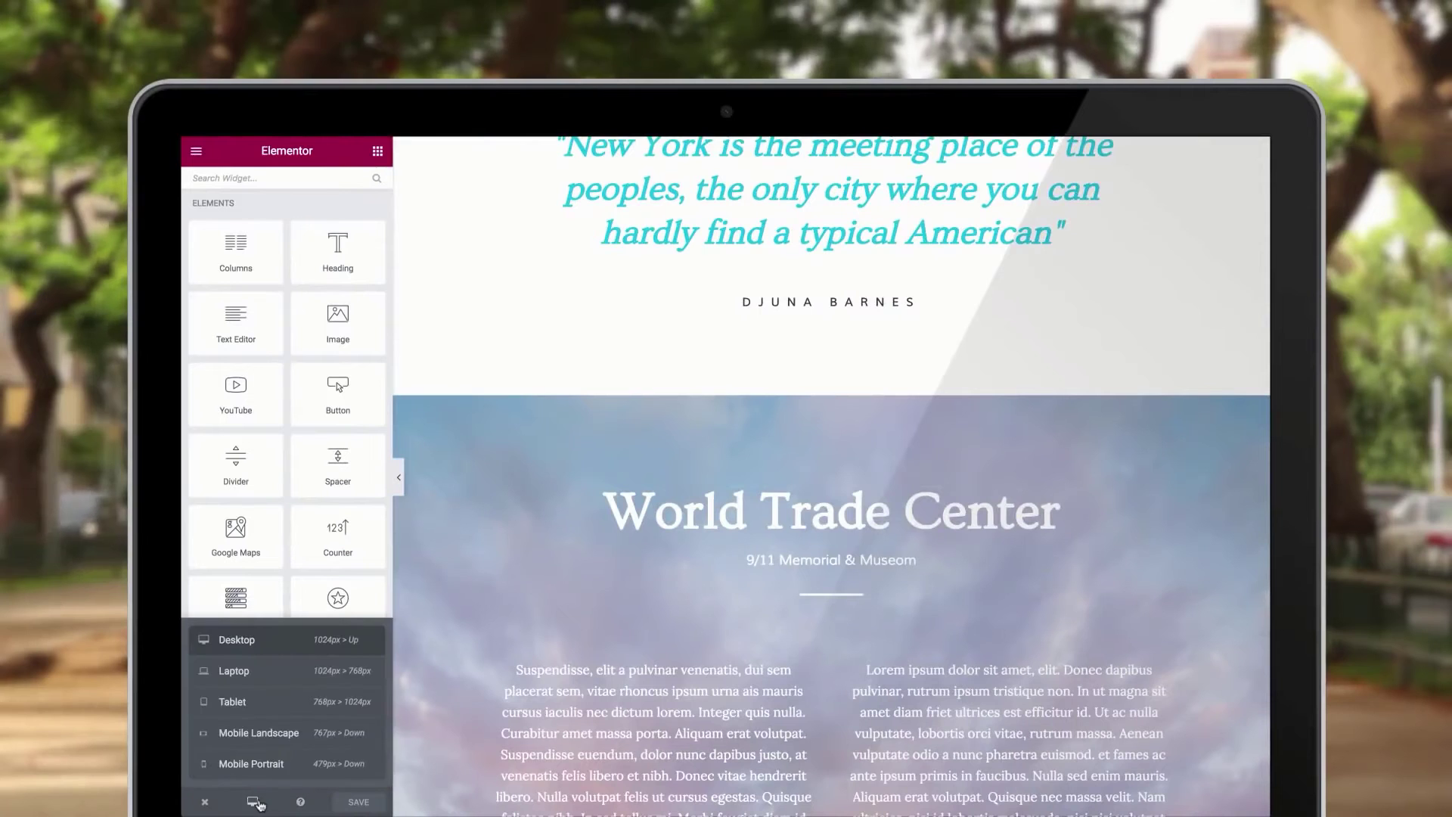
{"action": "left_click", "coordinate": [264, 711]}
{"action": "left_click", "coordinate": [259, 735]}
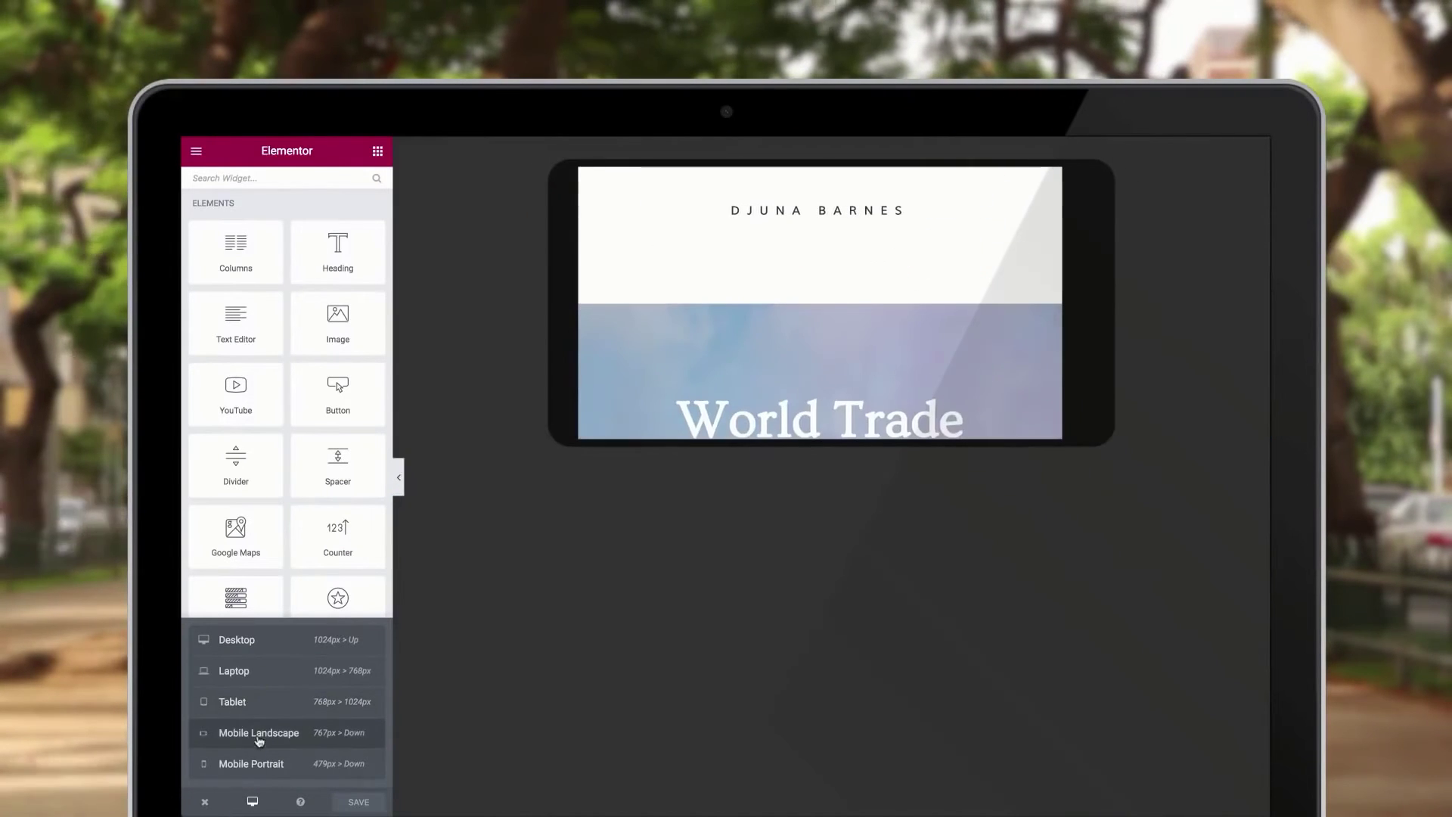
{"action": "left_click", "coordinate": [257, 763]}
{"action": "left_click", "coordinate": [398, 477]}
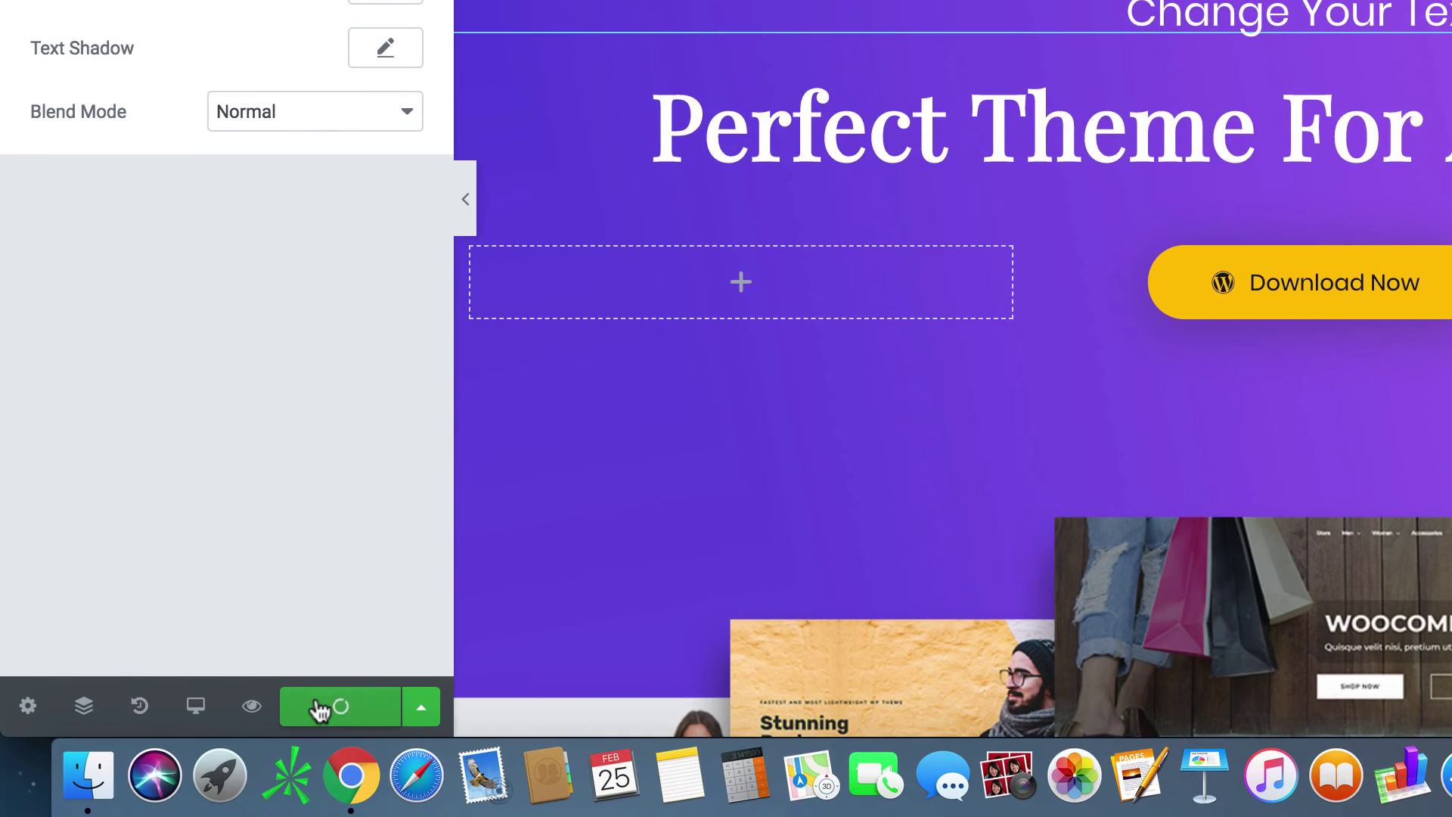
Step: Save the Home page, then preview it at tablet and mobile widths before returning to desktop
{"action": "left_click", "coordinate": [318, 707]}
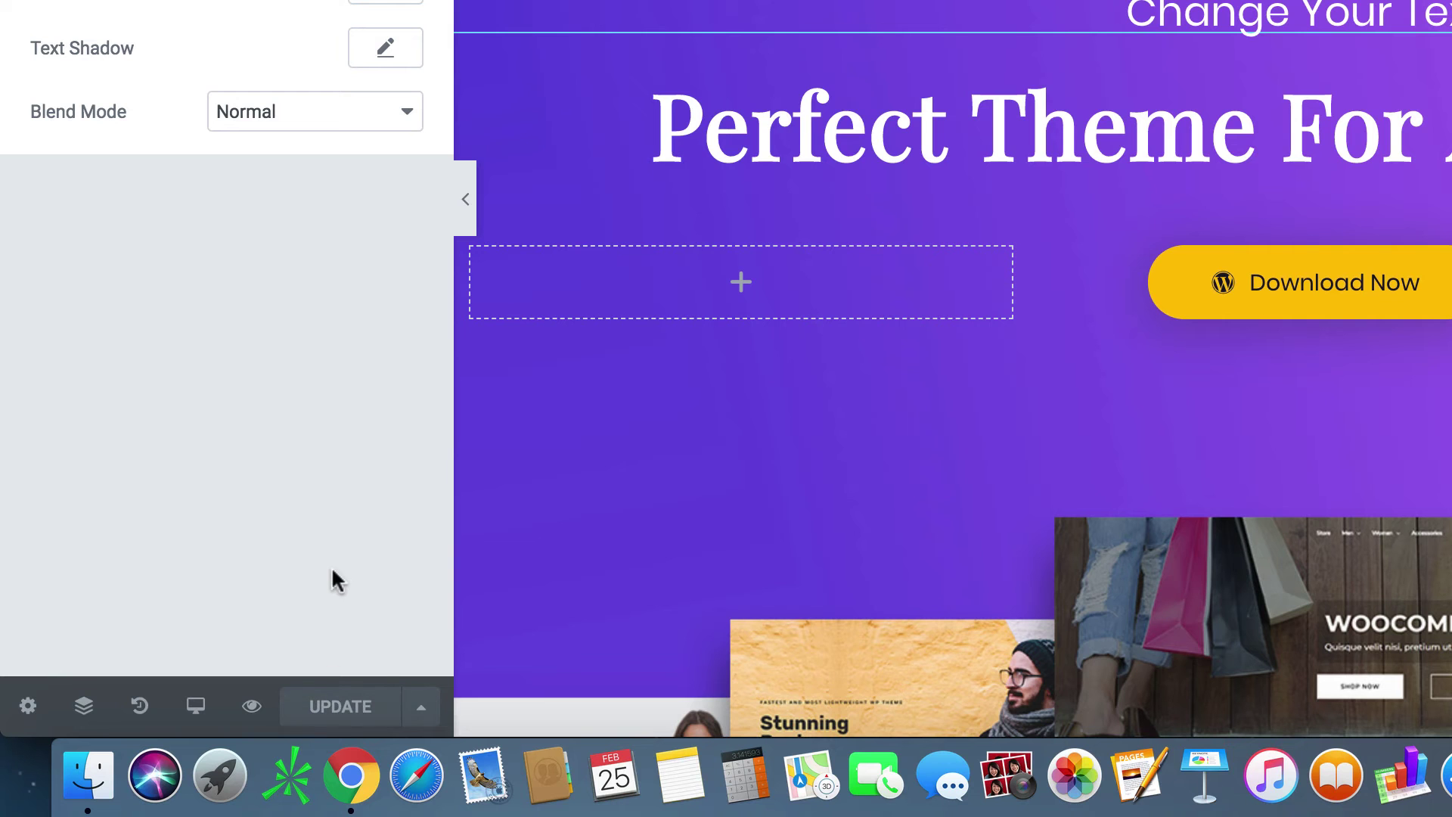
{"action": "left_click", "coordinate": [195, 705]}
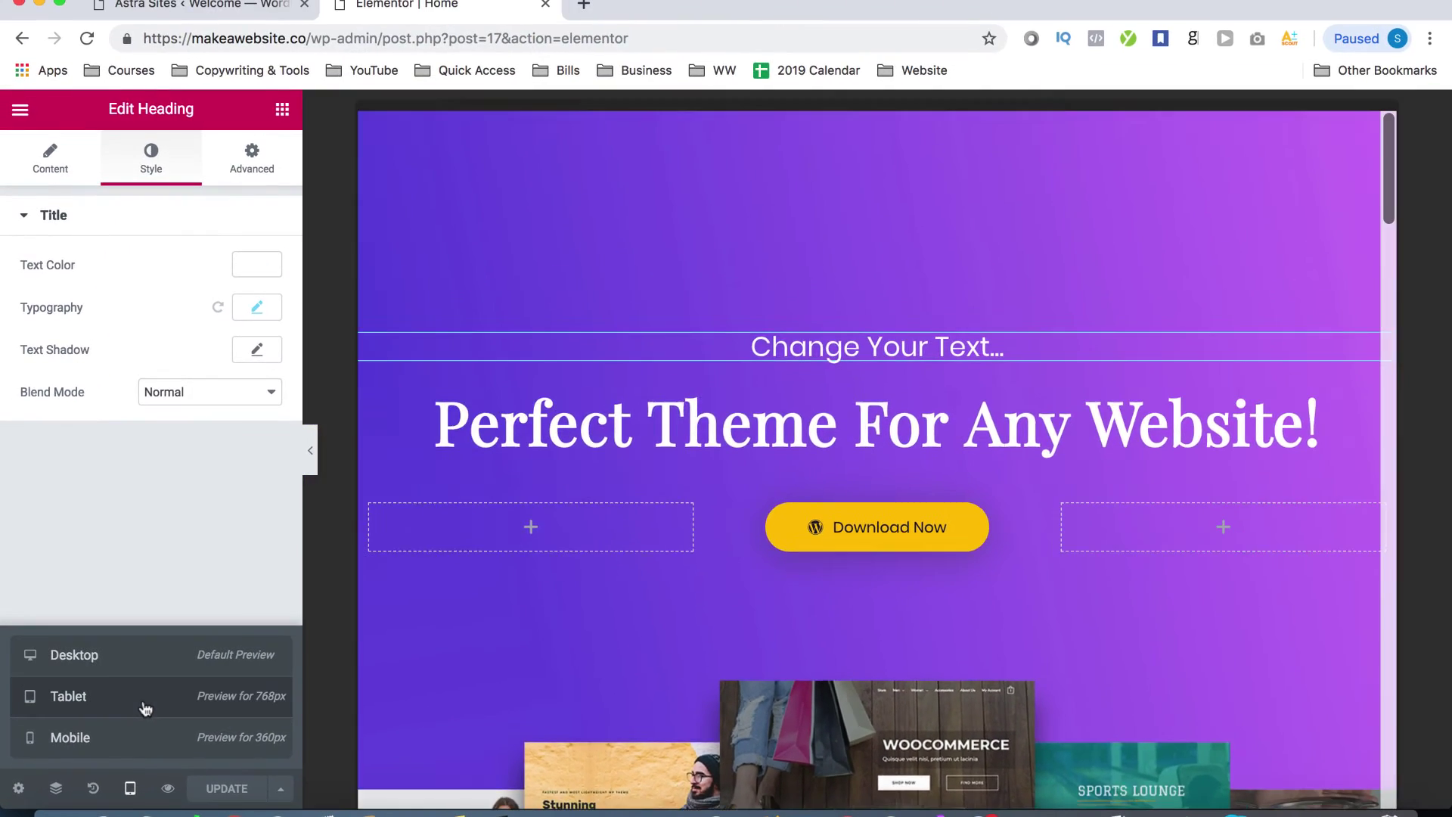
{"action": "left_click", "coordinate": [145, 706]}
{"action": "left_click", "coordinate": [140, 738]}
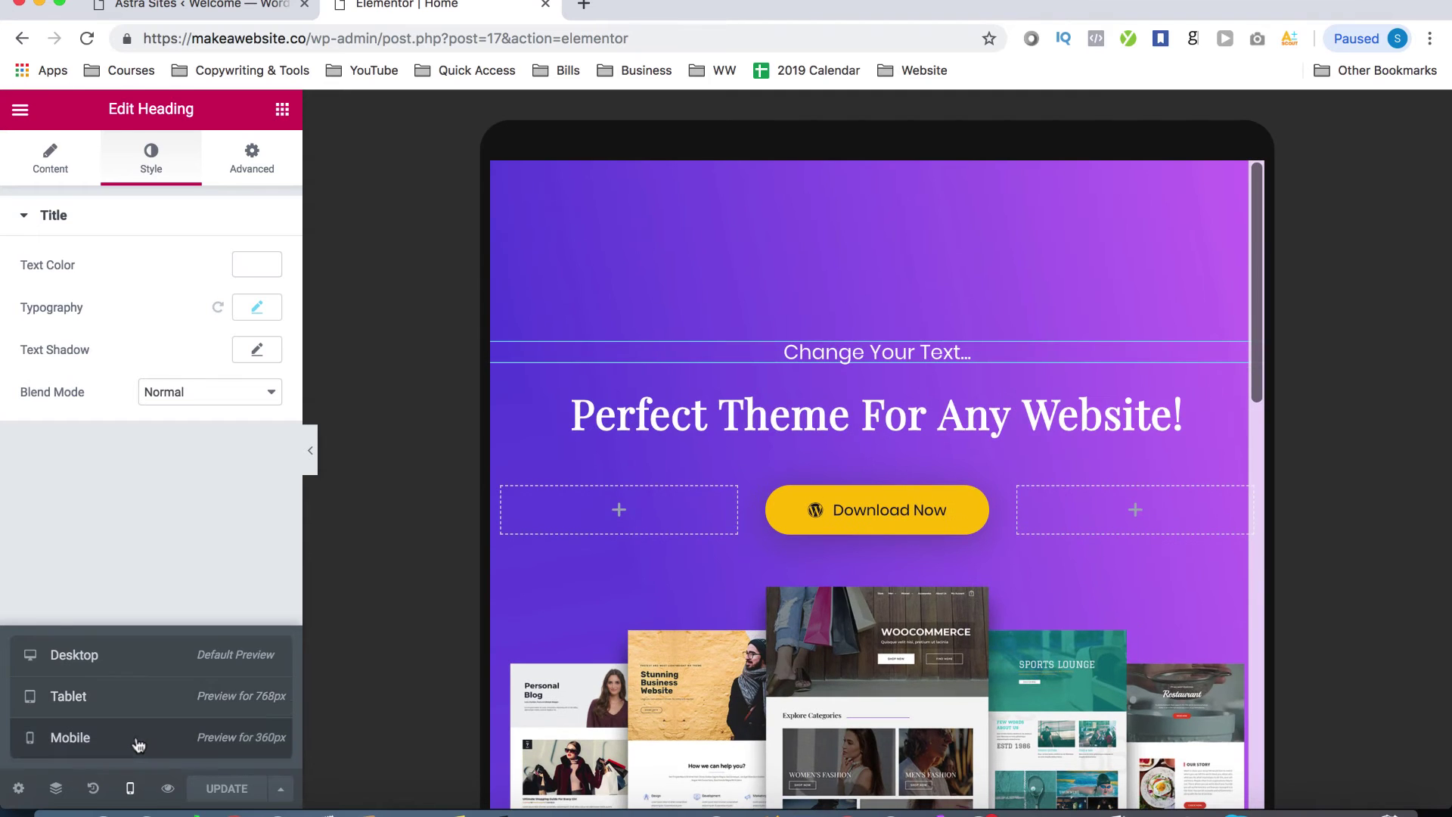
{"action": "left_click", "coordinate": [146, 703]}
{"action": "left_click", "coordinate": [152, 668]}
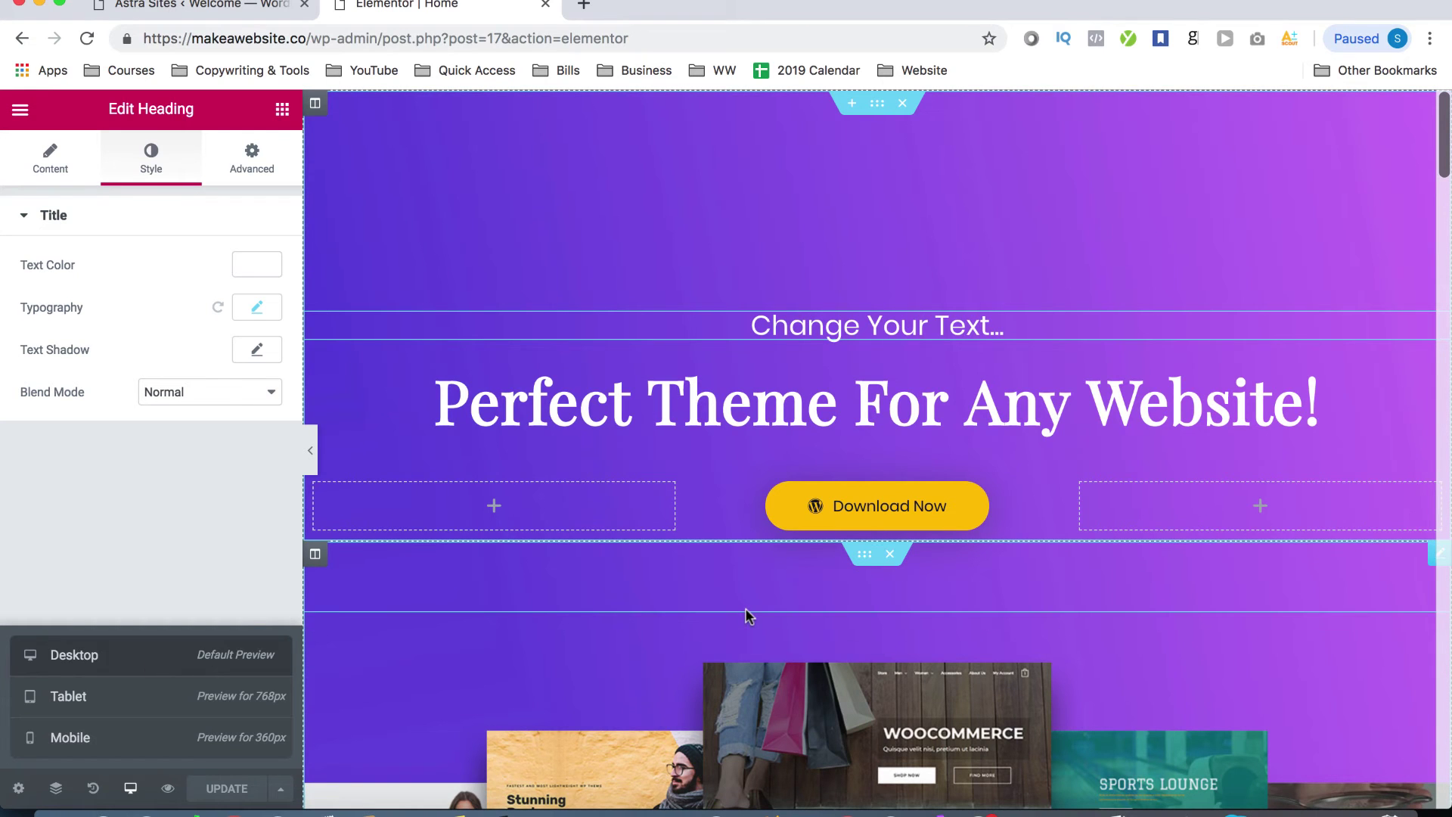
Step: Scroll through the page in the mobile preview, then switch back to desktop view
{"action": "left_click", "coordinate": [235, 738]}
{"action": "scroll", "coordinate": [849, 606], "scroll_direction": "down", "scroll_amount": 10}
{"action": "scroll", "coordinate": [849, 606], "scroll_direction": "down", "scroll_amount": 15}
{"action": "scroll", "coordinate": [850, 605], "scroll_direction": "down", "scroll_amount": 10}
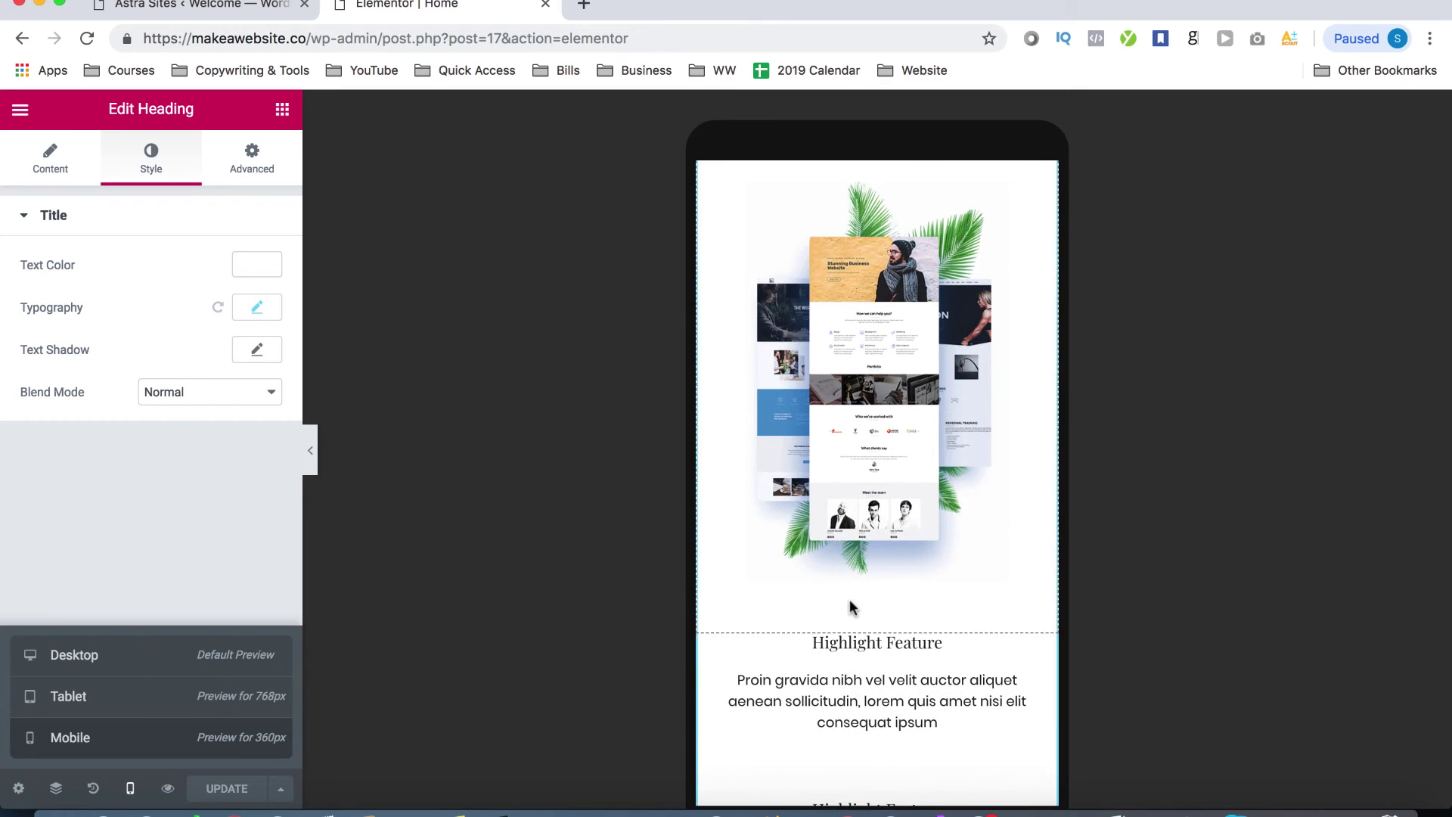
{"action": "scroll", "coordinate": [850, 606], "scroll_direction": "up", "scroll_amount": 20}
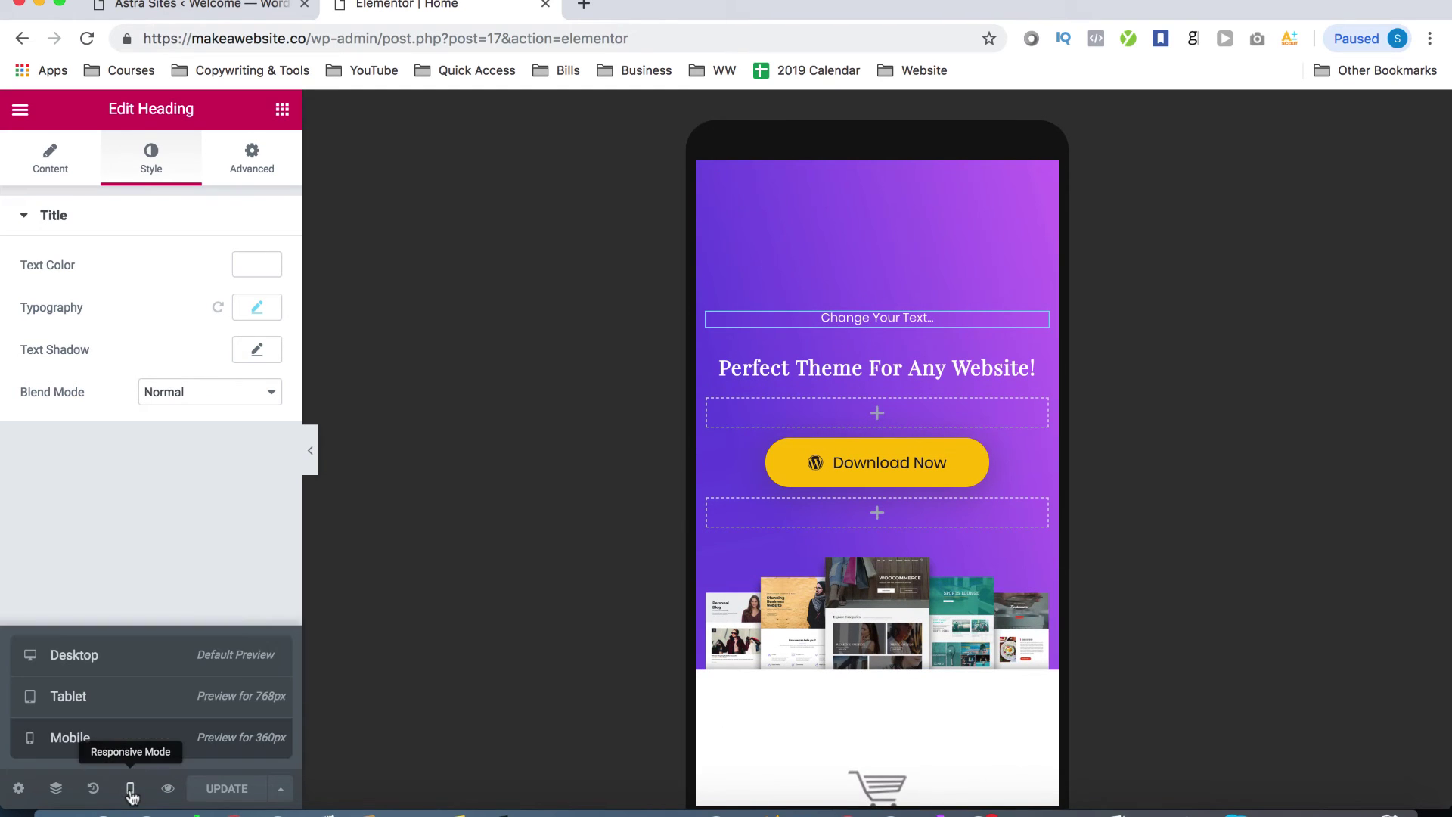
{"action": "left_click", "coordinate": [148, 657]}
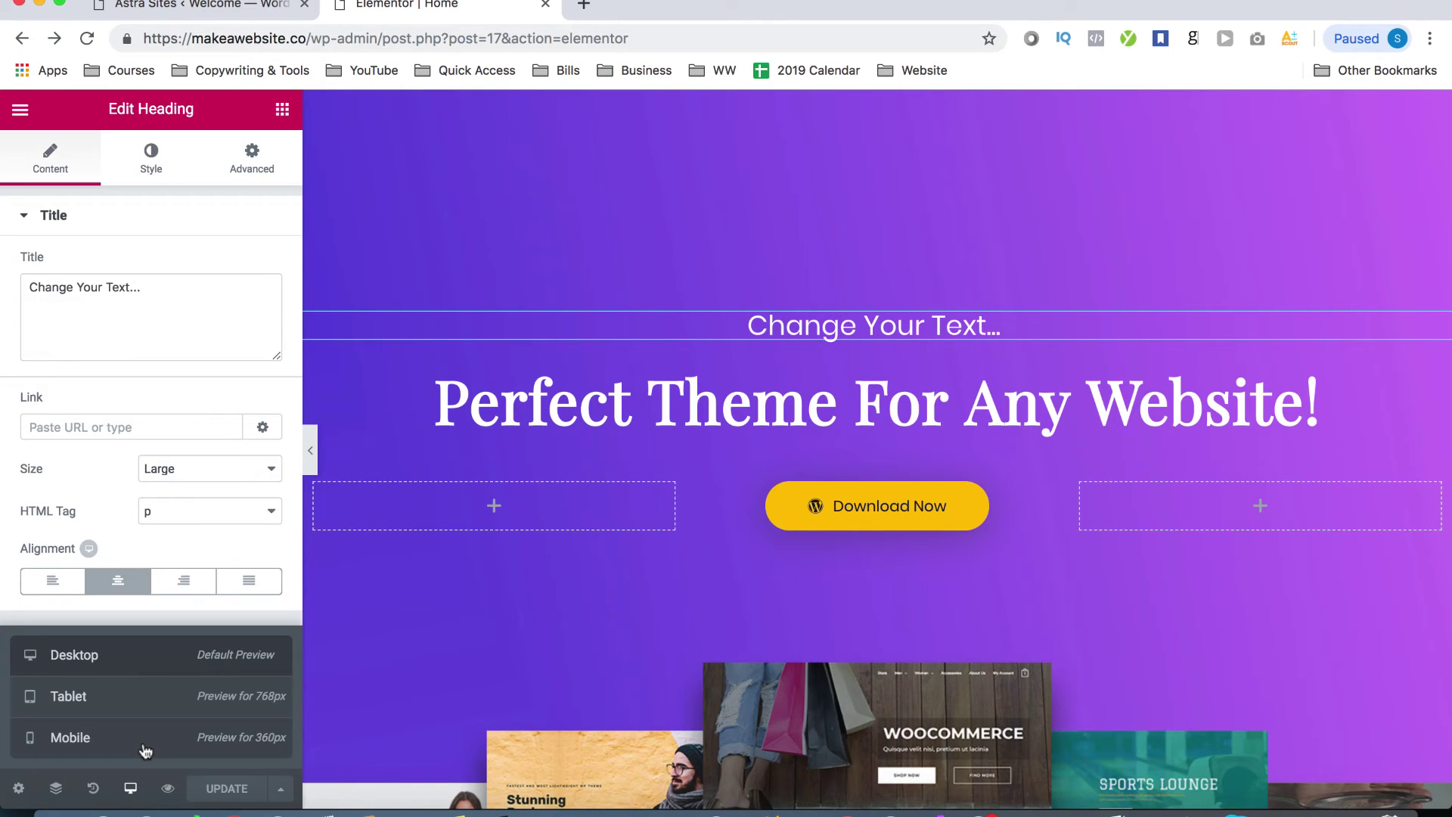
Step: Load the site's live homepage by its address and open the theme Customizer
{"action": "left_click", "coordinate": [401, 42]}
{"action": "type", "text": "makeawebsite.co"}
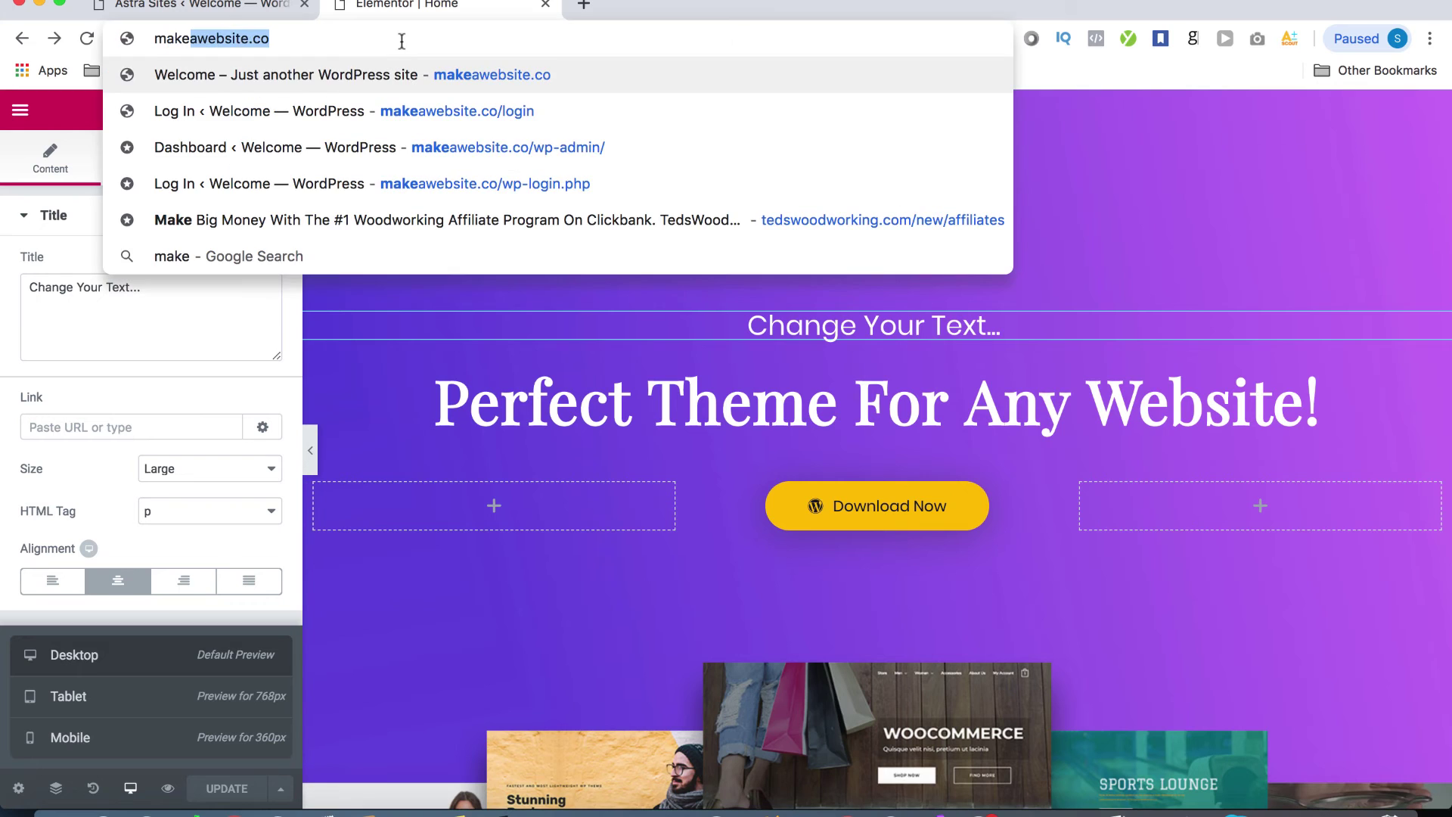
{"action": "key", "text": "Return"}
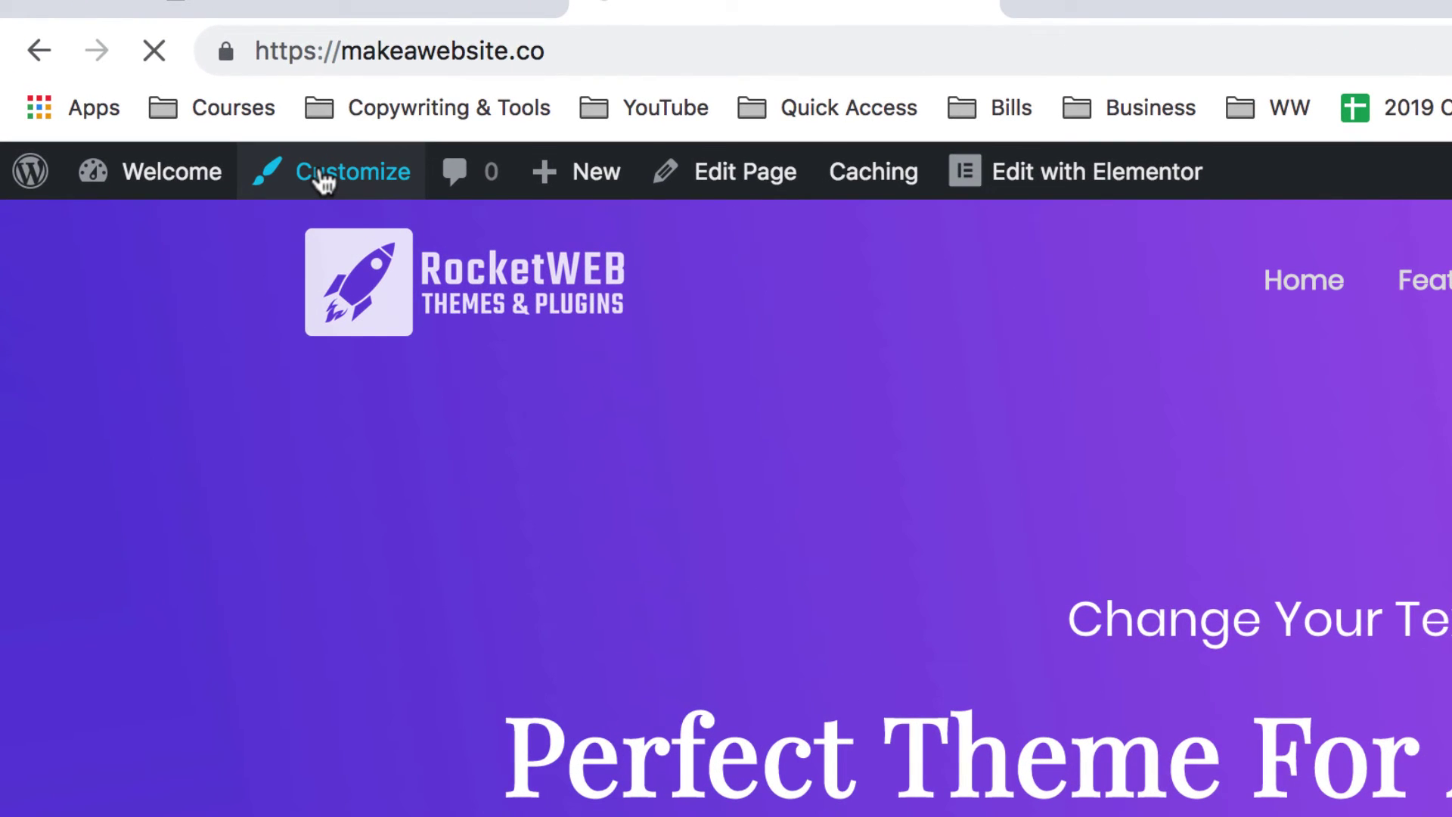
{"action": "left_click", "coordinate": [323, 178]}
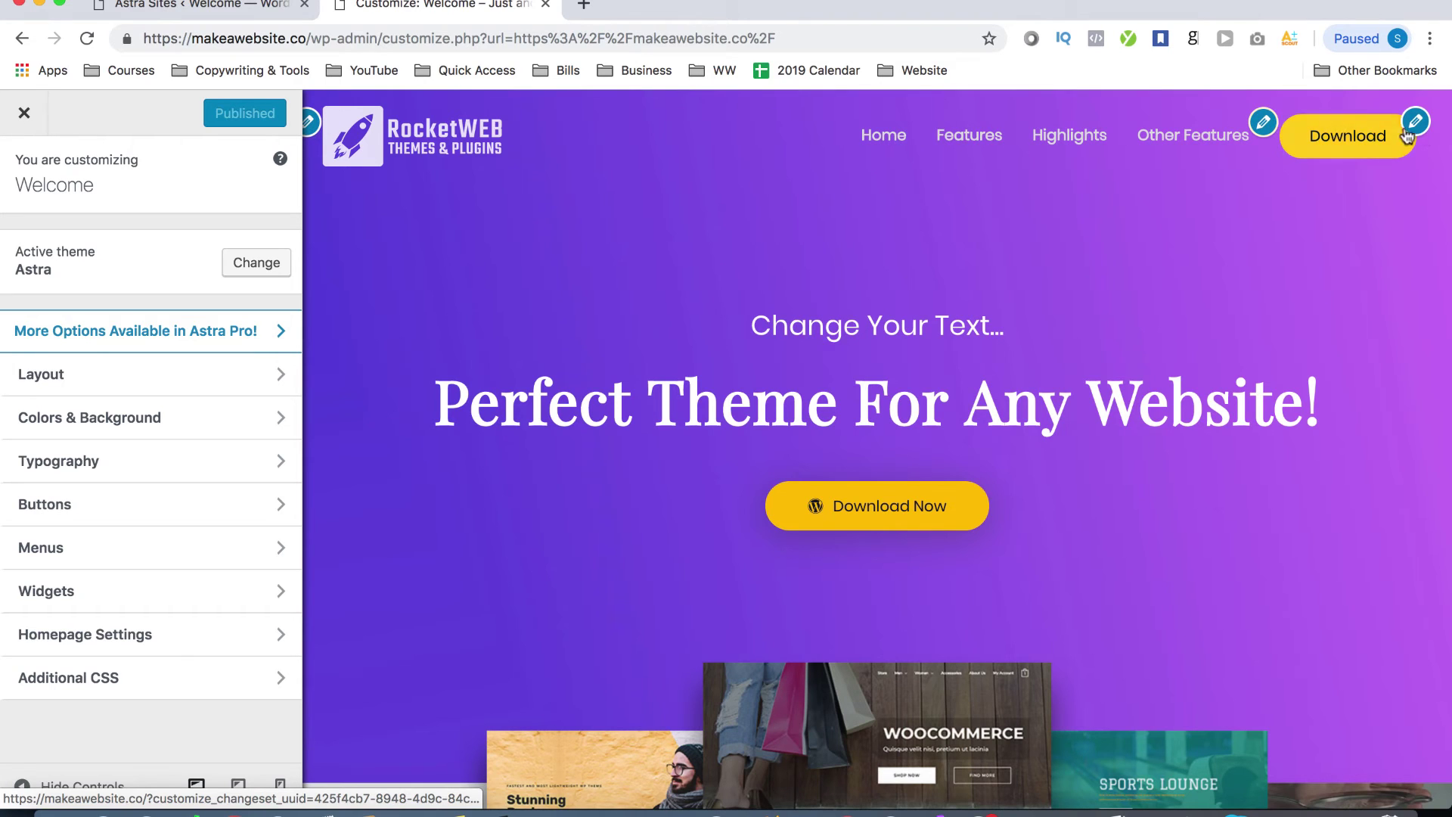
Step: Review the logo and site identity settings in the Customizer
{"action": "left_click", "coordinate": [310, 121]}
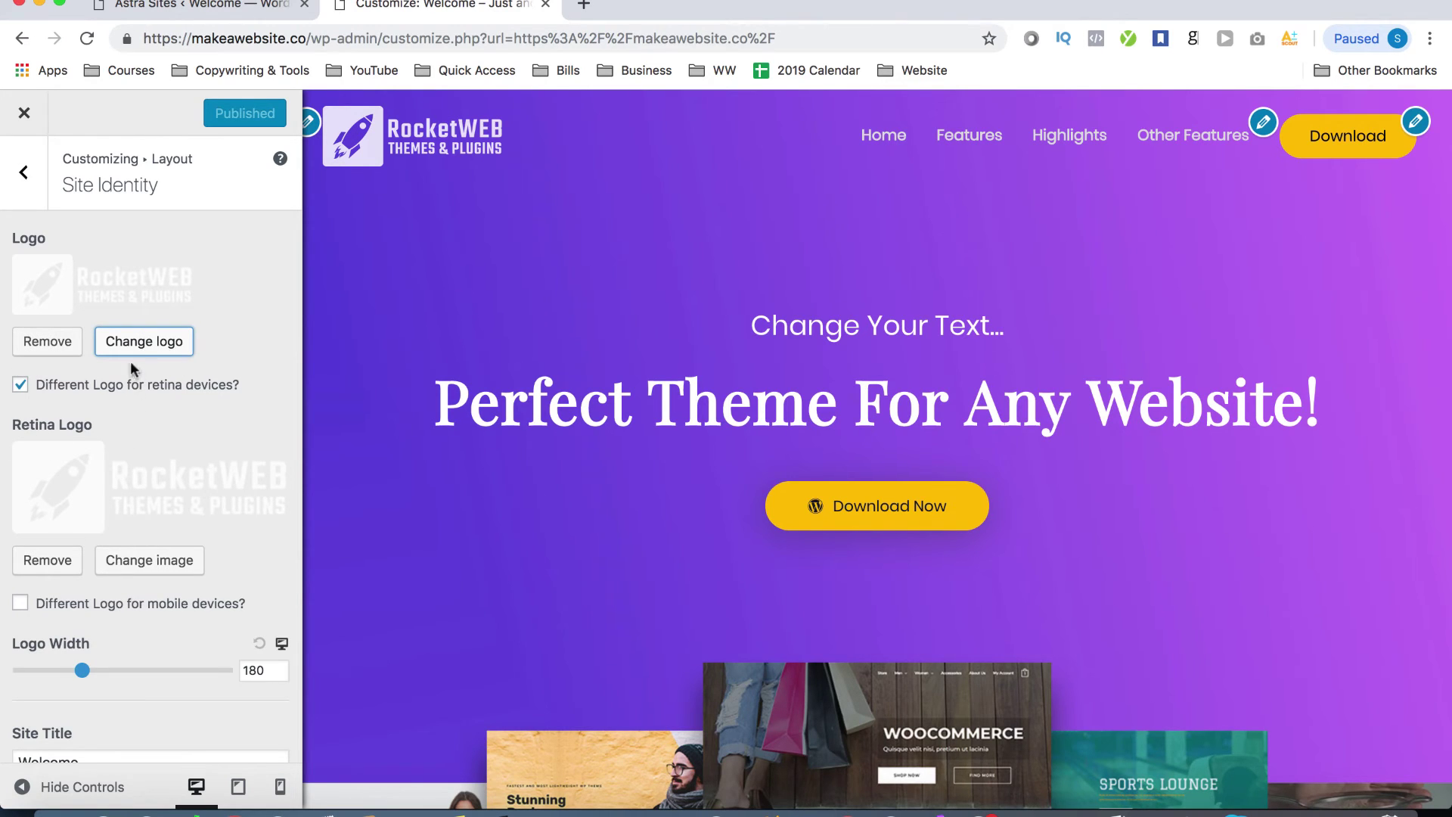
{"action": "scroll", "coordinate": [91, 485], "scroll_direction": "down", "scroll_amount": 5}
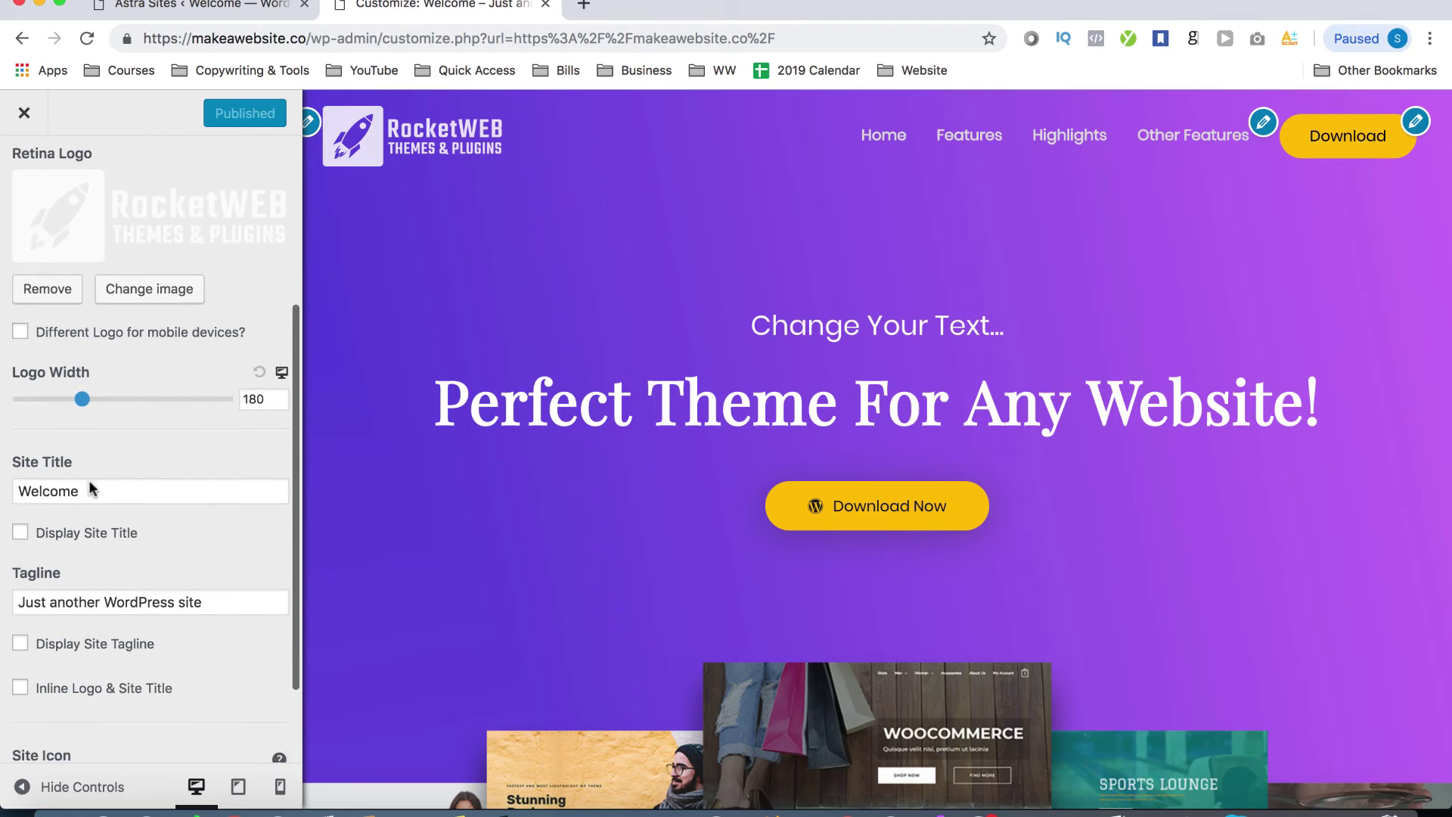
{"action": "scroll", "coordinate": [90, 482], "scroll_direction": "up", "scroll_amount": 2}
{"action": "scroll", "coordinate": [90, 481], "scroll_direction": "up", "scroll_amount": 3}
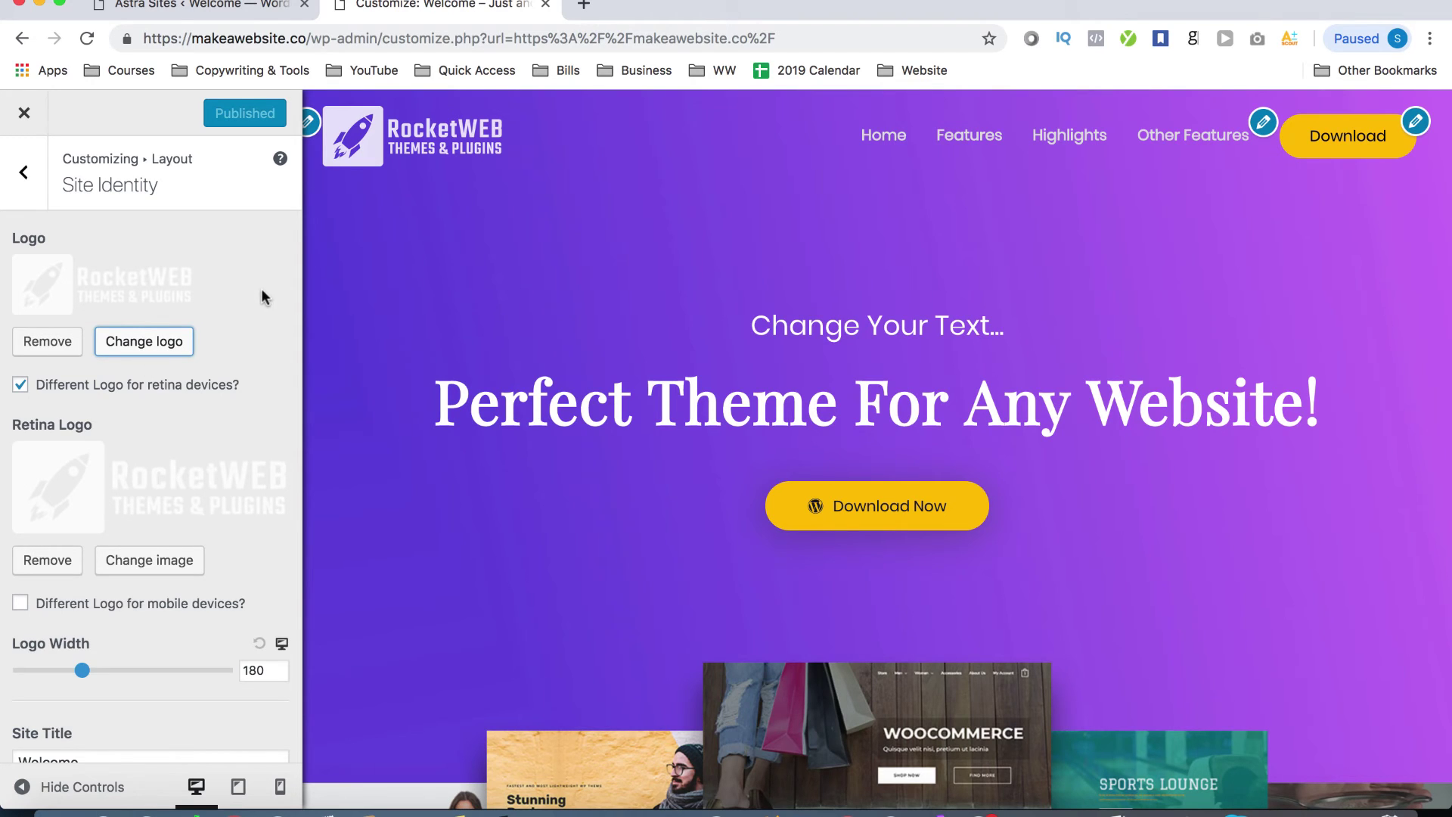
Step: Review the header menu settings via its preview shortcut
{"action": "left_click", "coordinate": [1263, 125]}
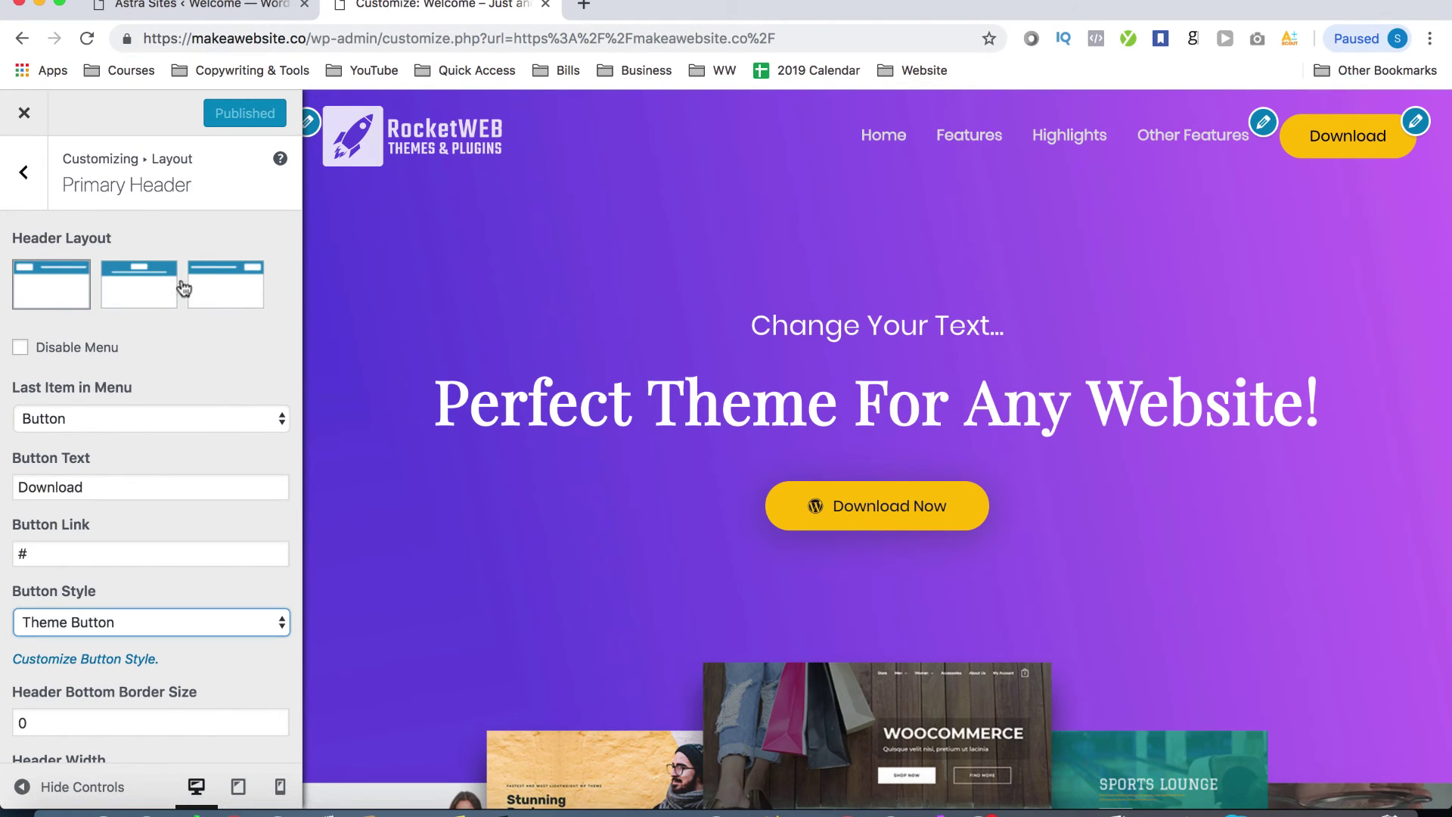
{"action": "scroll", "coordinate": [143, 528], "scroll_direction": "down", "scroll_amount": 5}
{"action": "scroll", "coordinate": [143, 528], "scroll_direction": "up", "scroll_amount": 5}
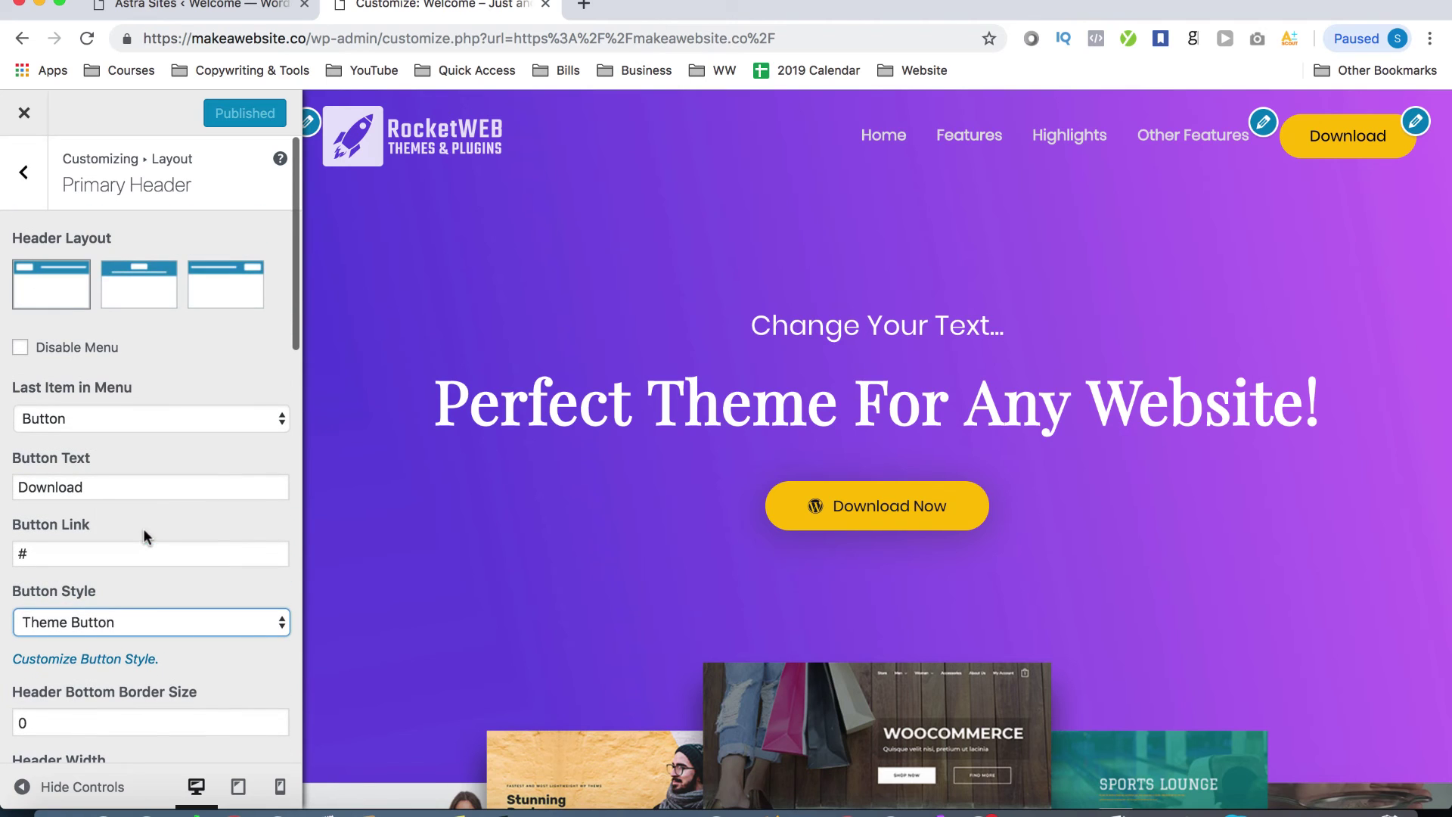
{"action": "scroll", "coordinate": [1026, 512], "scroll_direction": "down", "scroll_amount": 20}
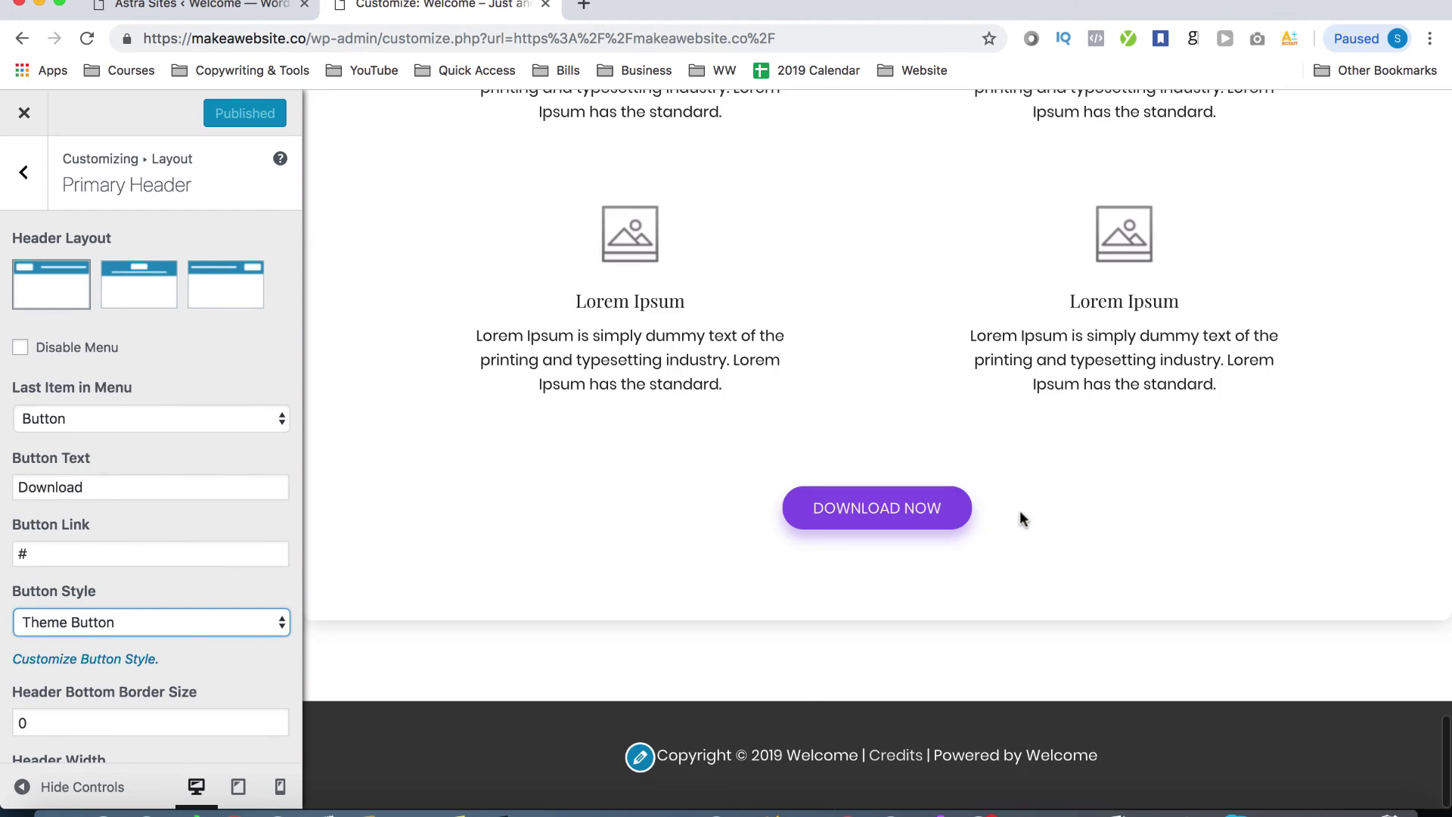
Step: Show the Footer Bar settings: Section 1 custom copyright text, Section 2 None
{"action": "left_click", "coordinate": [640, 756]}
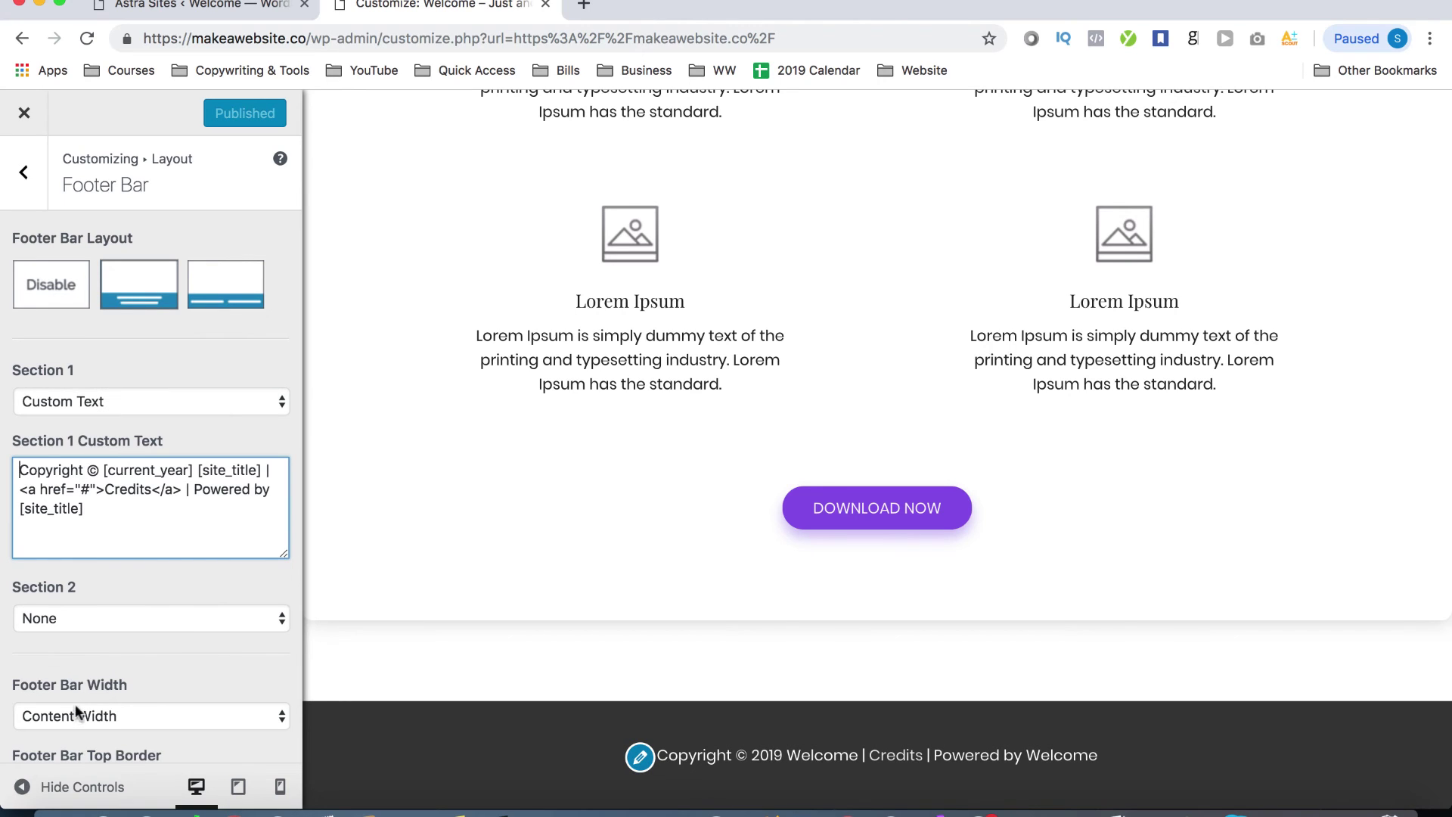
{"action": "scroll", "coordinate": [157, 630], "scroll_direction": "down", "scroll_amount": 2}
{"action": "scroll", "coordinate": [158, 630], "scroll_direction": "up", "scroll_amount": 2}
{"action": "scroll", "coordinate": [445, 239], "scroll_direction": "up", "scroll_amount": 15}
{"action": "scroll", "coordinate": [444, 239], "scroll_direction": "up", "scroll_amount": 5}
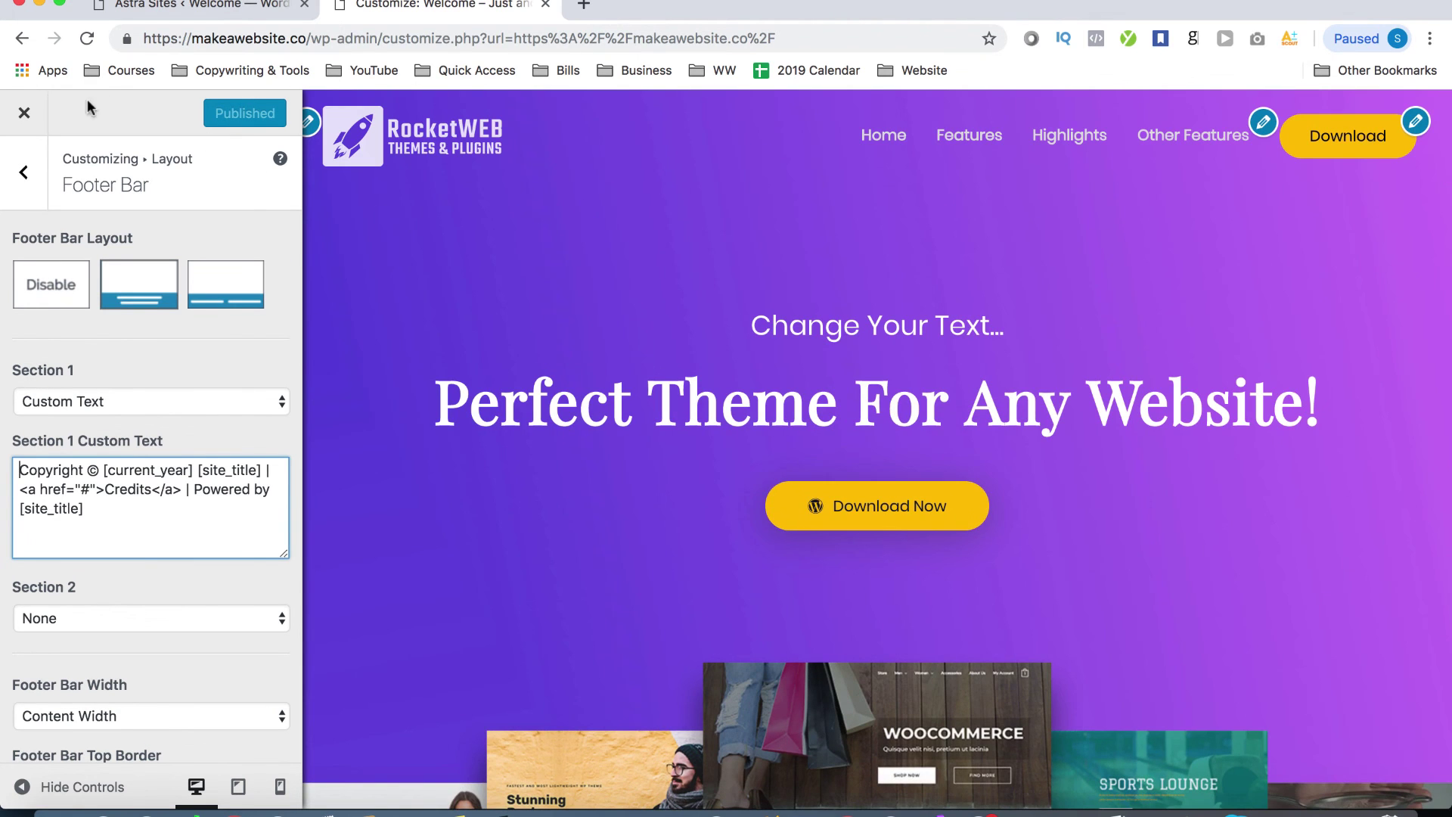
Step: Close the Customizer and start a new page from the admin bar's + New menu
{"action": "left_click", "coordinate": [25, 115]}
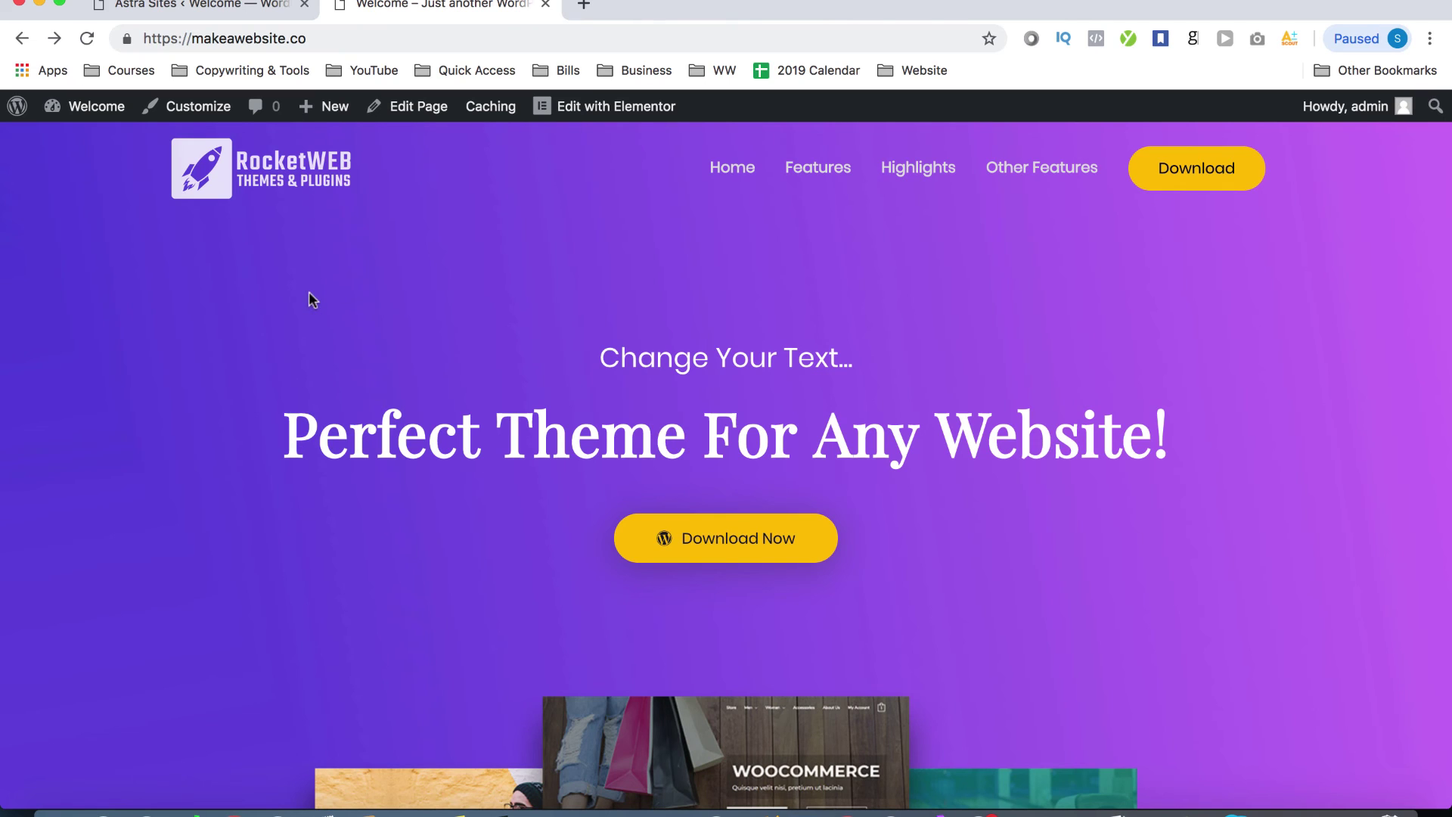
{"action": "mouse_move", "coordinate": [327, 114]}
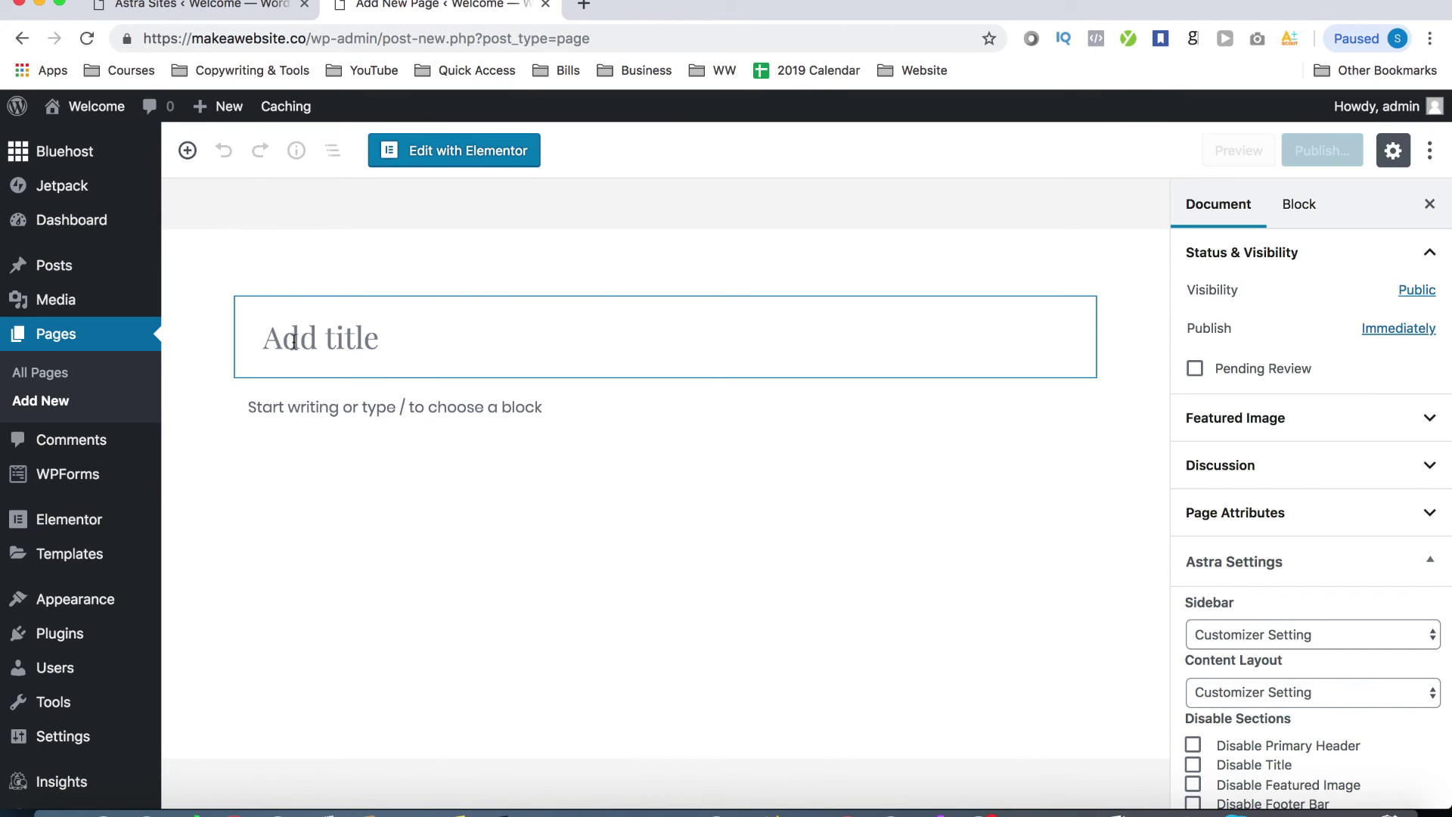
Step: Title the new page 'Services', publish it, and open it in Elementor
{"action": "type", "text": "Services"}
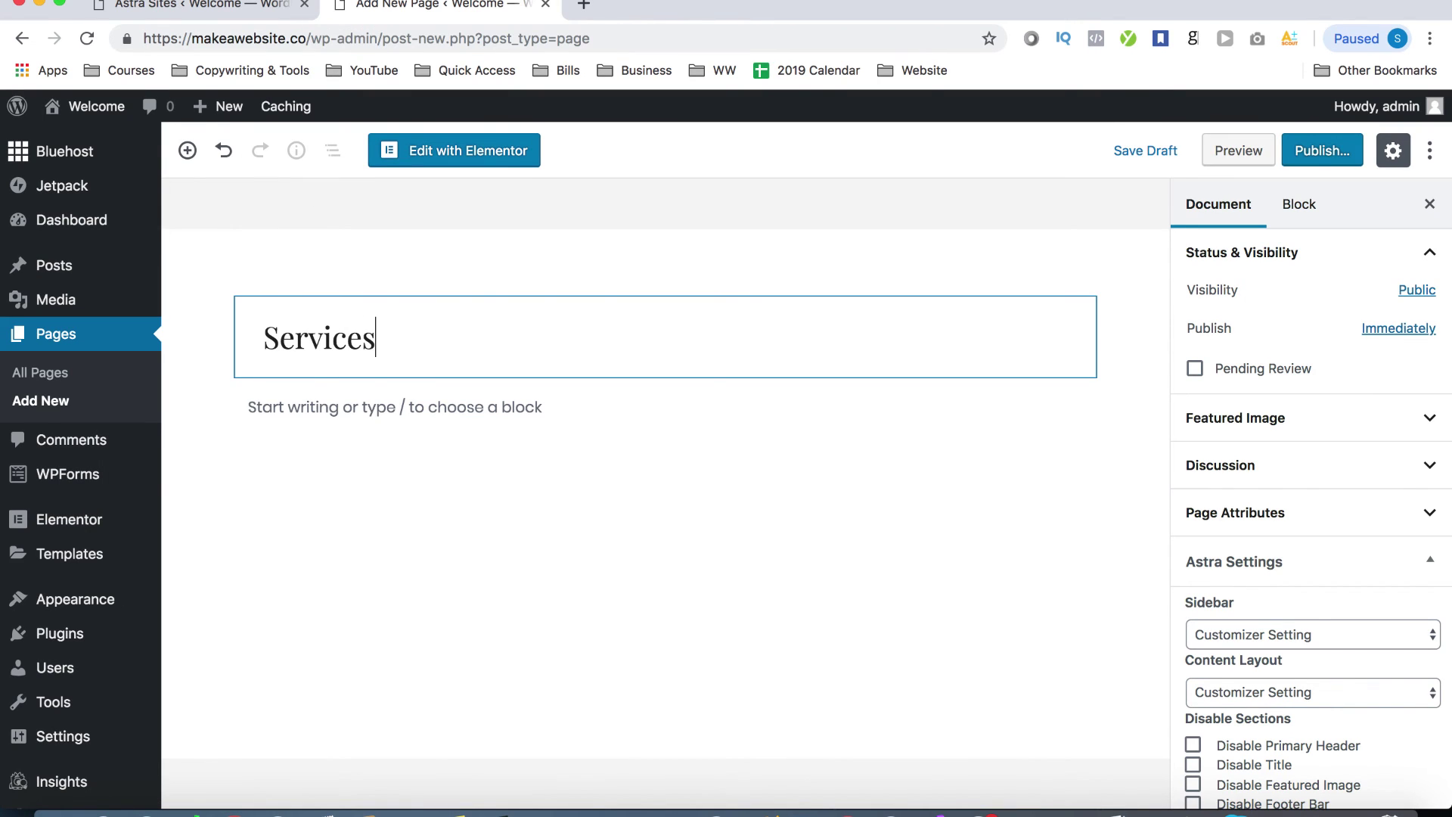
{"action": "left_click", "coordinate": [1327, 155]}
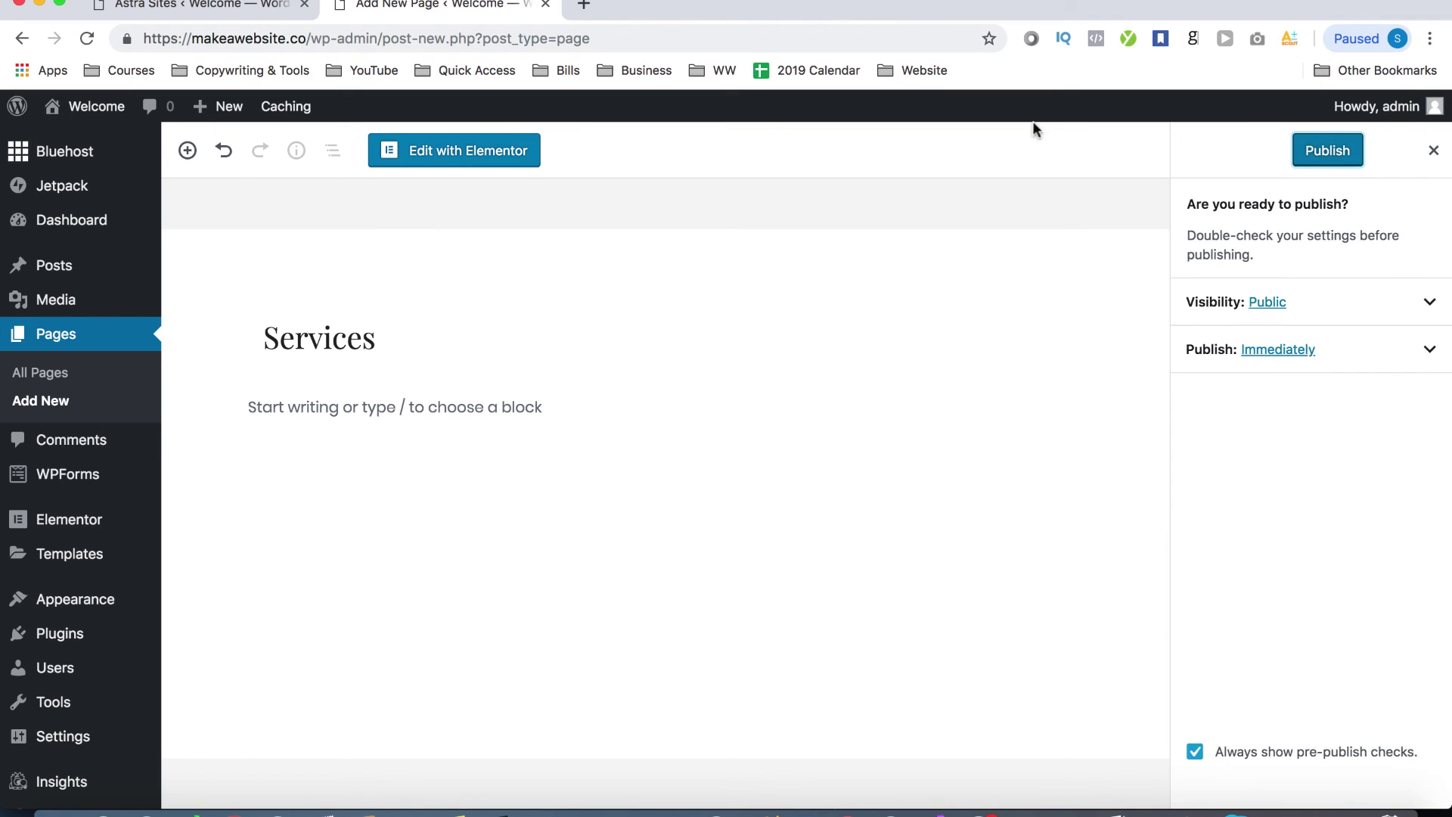
{"action": "left_click", "coordinate": [1325, 150]}
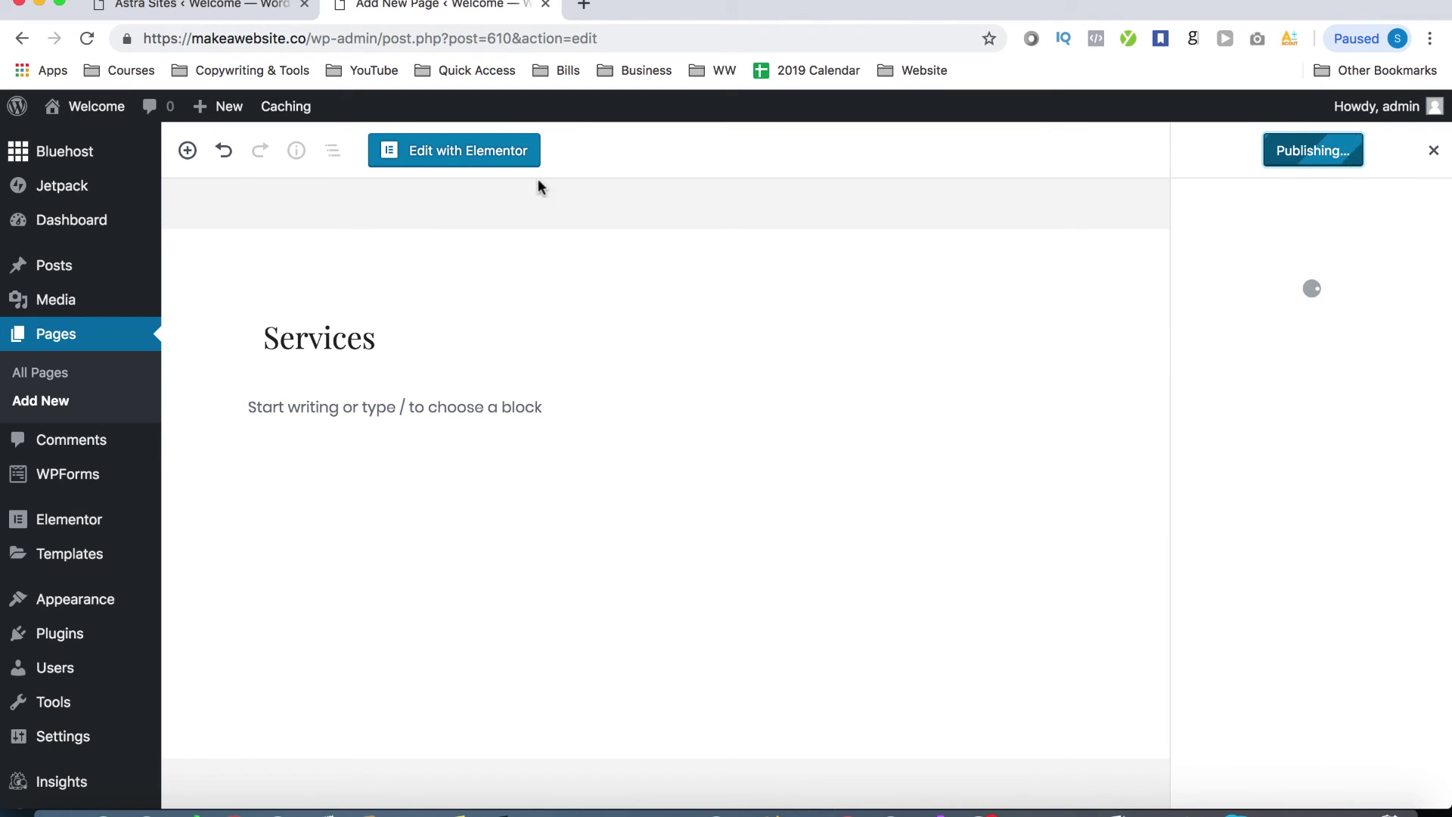
{"action": "left_click", "coordinate": [474, 152]}
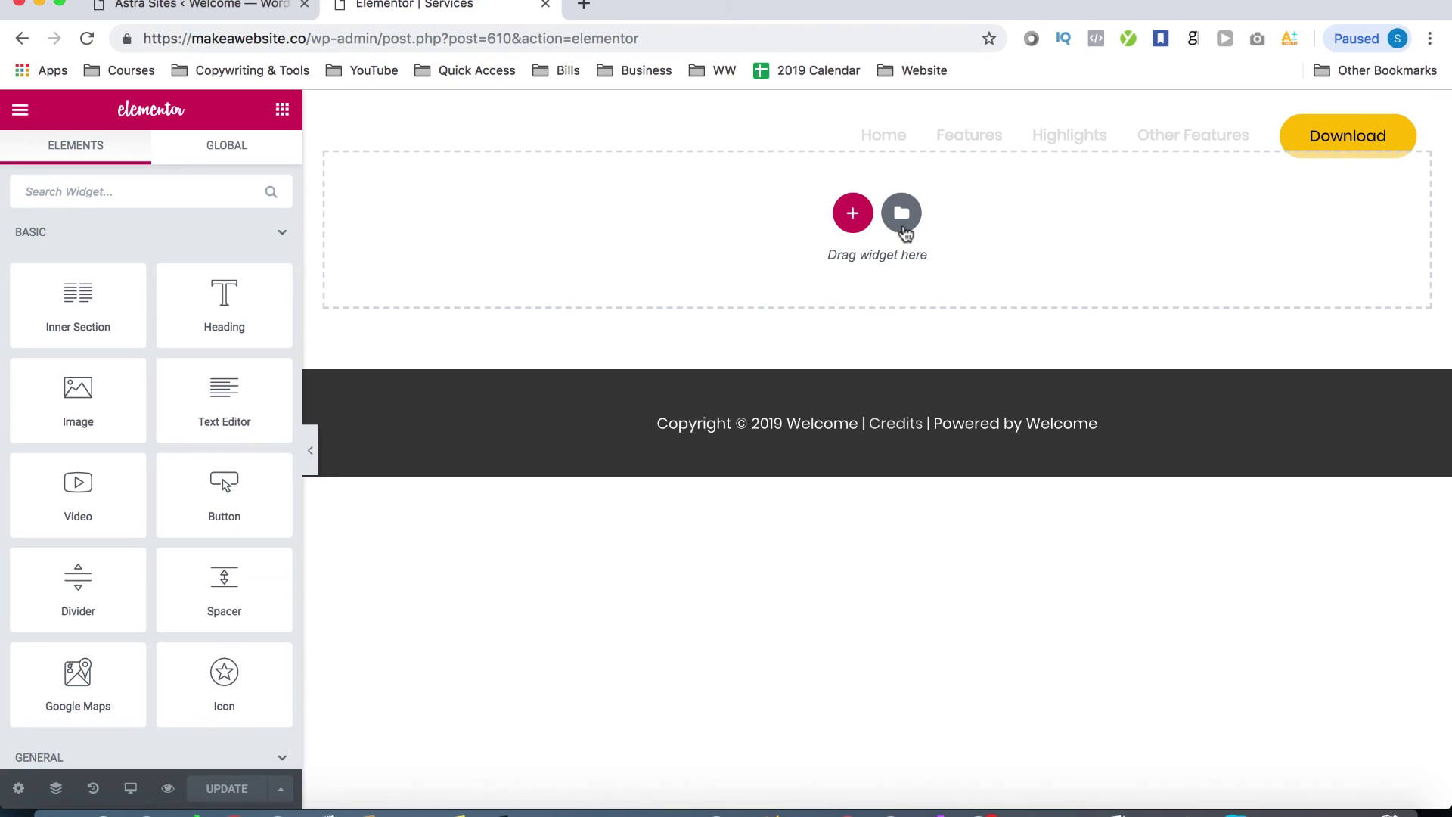
Step: Add a Heading widget to the empty Services page, then delete its section
{"action": "left_click", "coordinate": [906, 219]}
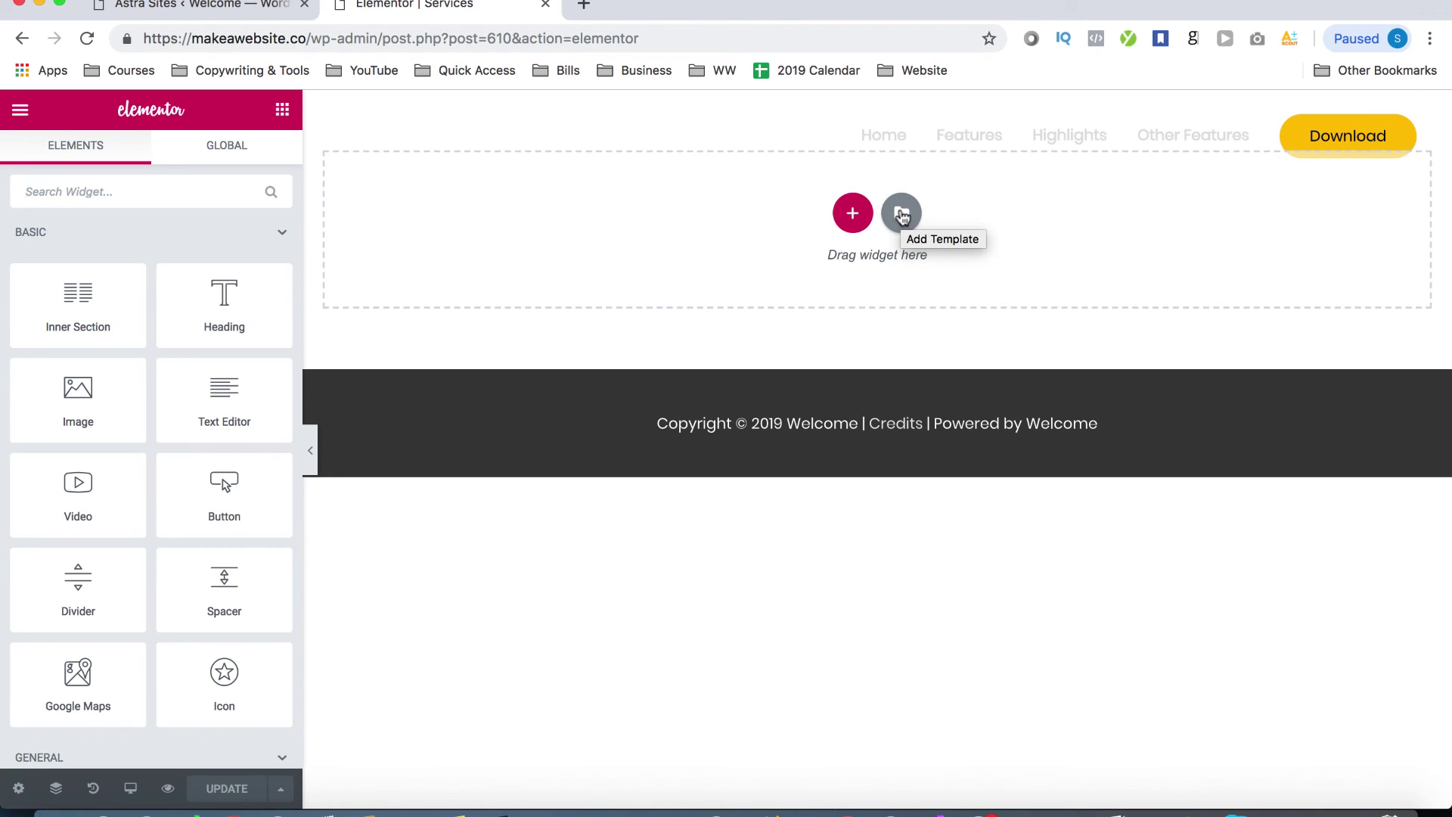
{"action": "left_click_drag", "start_coordinate": [222, 303], "coordinate": [831, 219]}
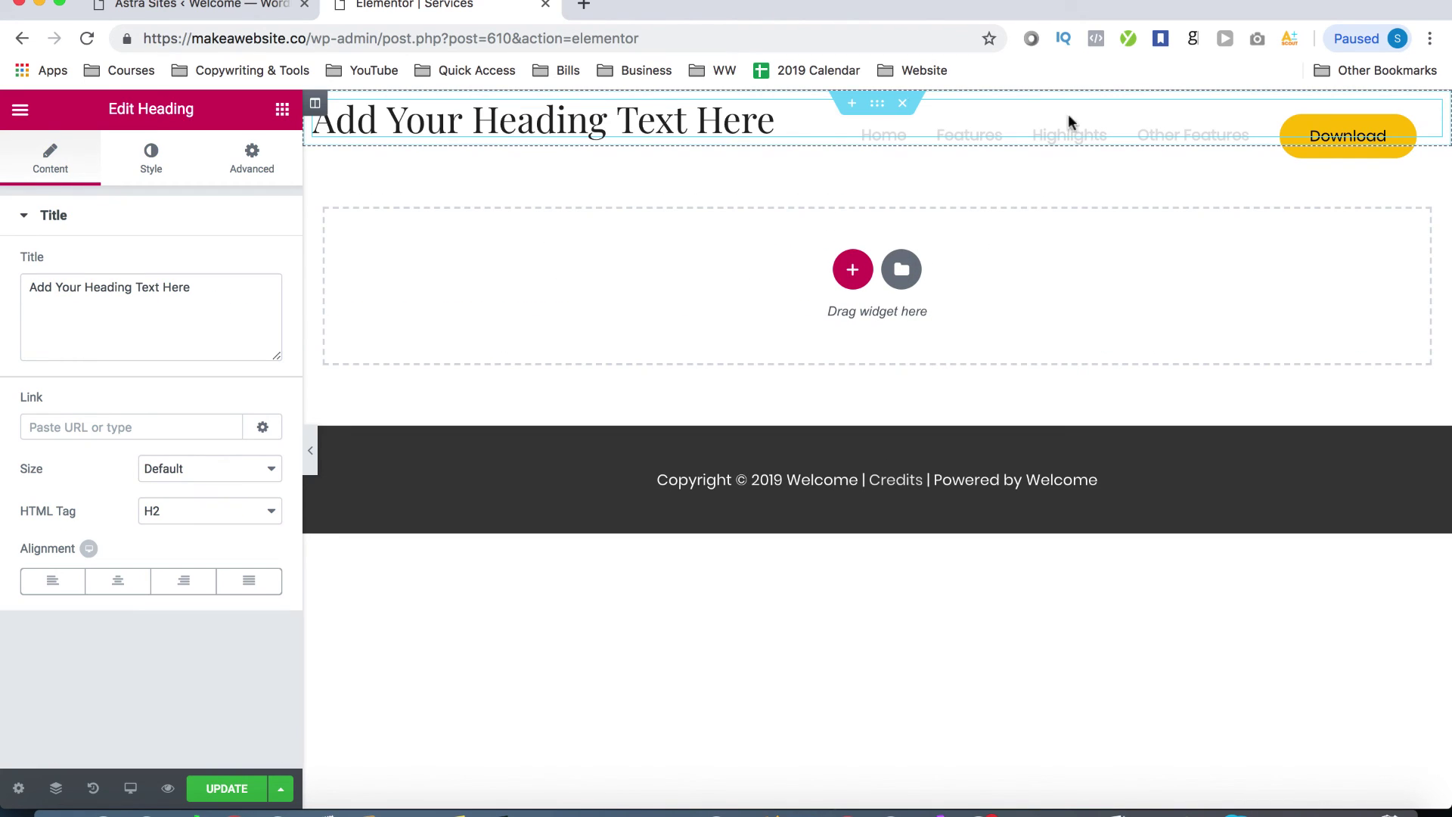
{"action": "left_click", "coordinate": [903, 104]}
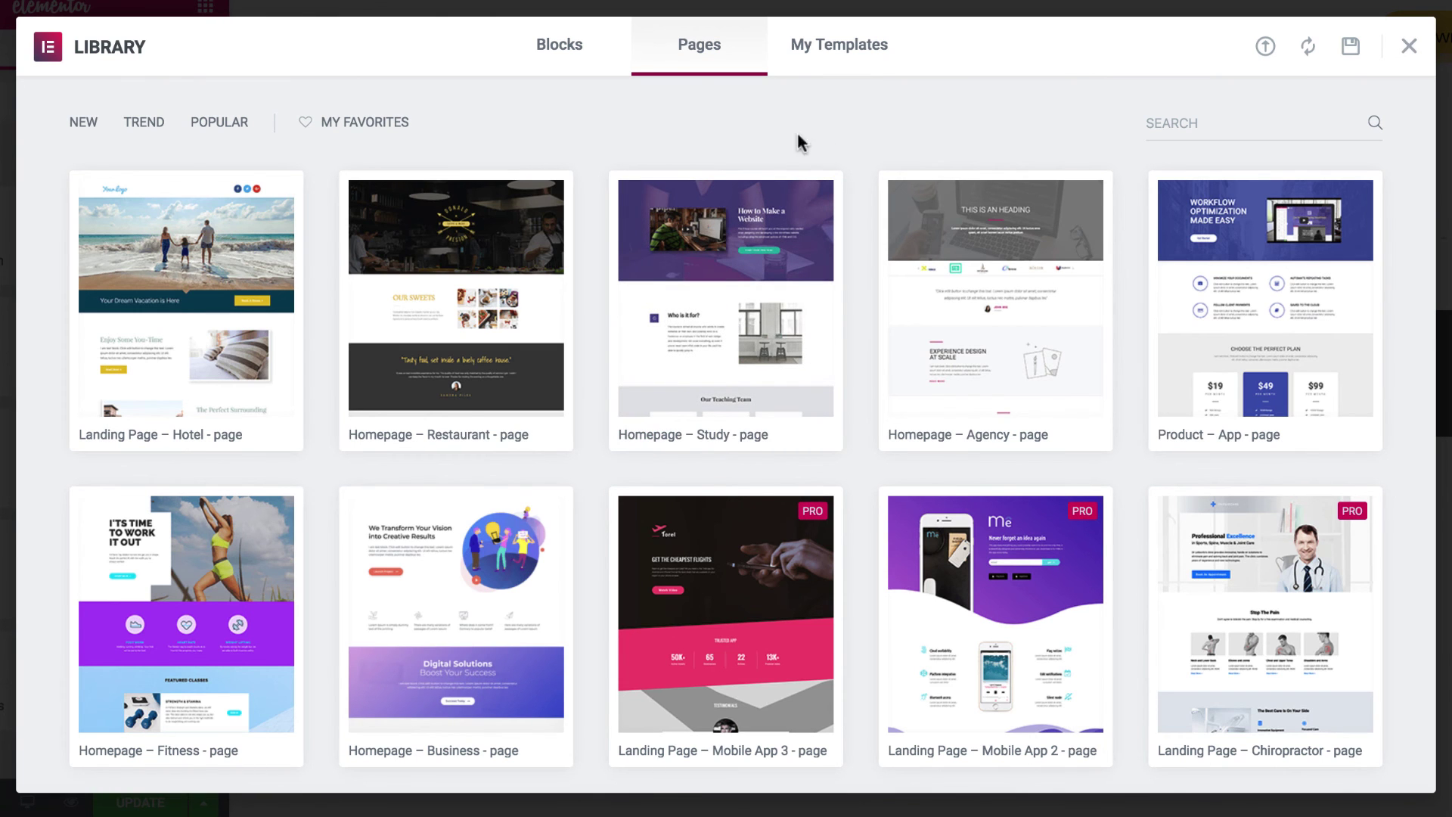
Step: Browse the Pages library and scroll through the Homepage – Restaurant template preview
{"action": "scroll", "coordinate": [564, 401], "scroll_direction": "down", "scroll_amount": 4}
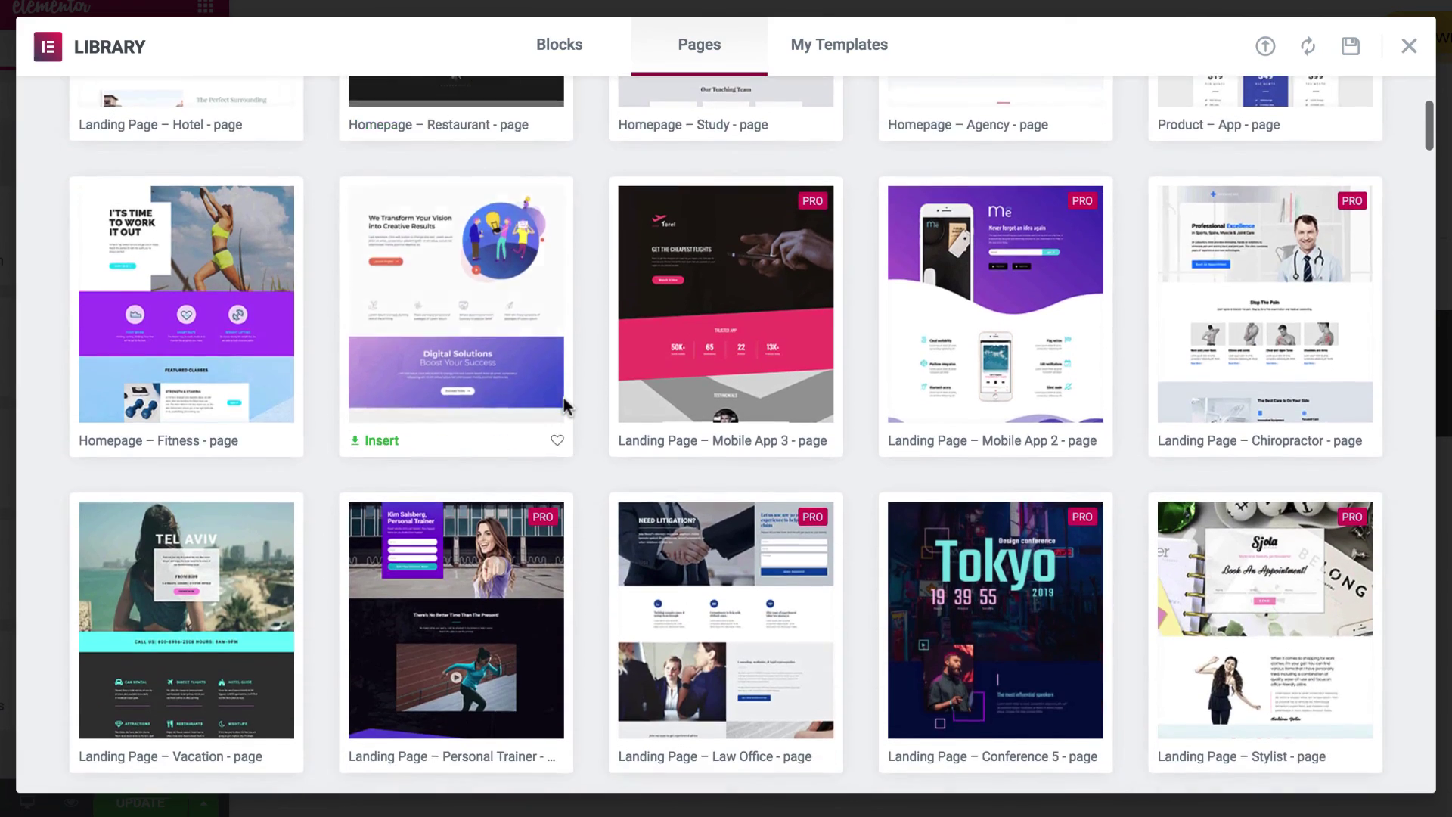
{"action": "scroll", "coordinate": [564, 401], "scroll_direction": "down", "scroll_amount": 2}
{"action": "scroll", "coordinate": [564, 401], "scroll_direction": "down", "scroll_amount": 2}
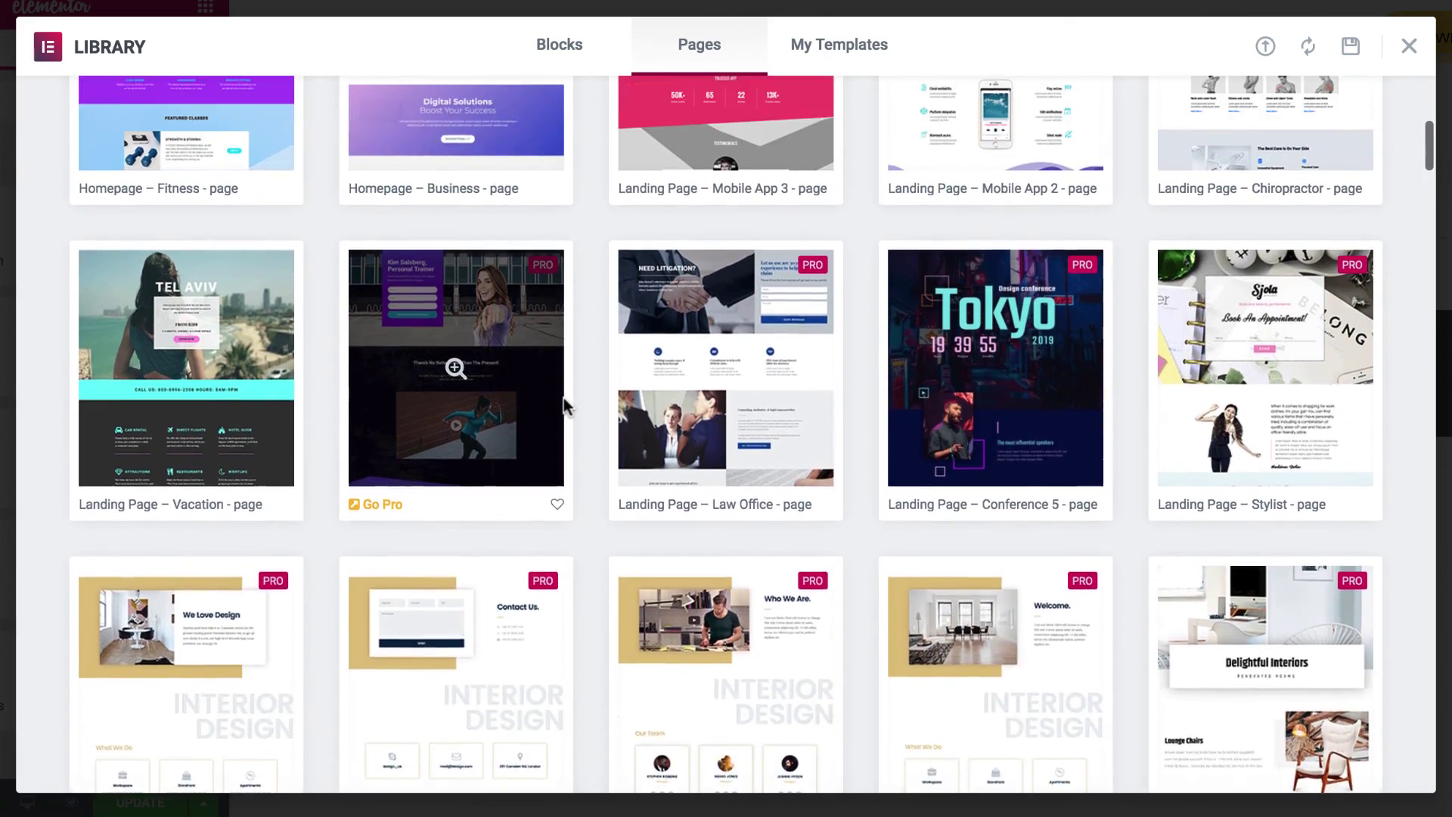
{"action": "scroll", "coordinate": [564, 398], "scroll_direction": "up", "scroll_amount": 5}
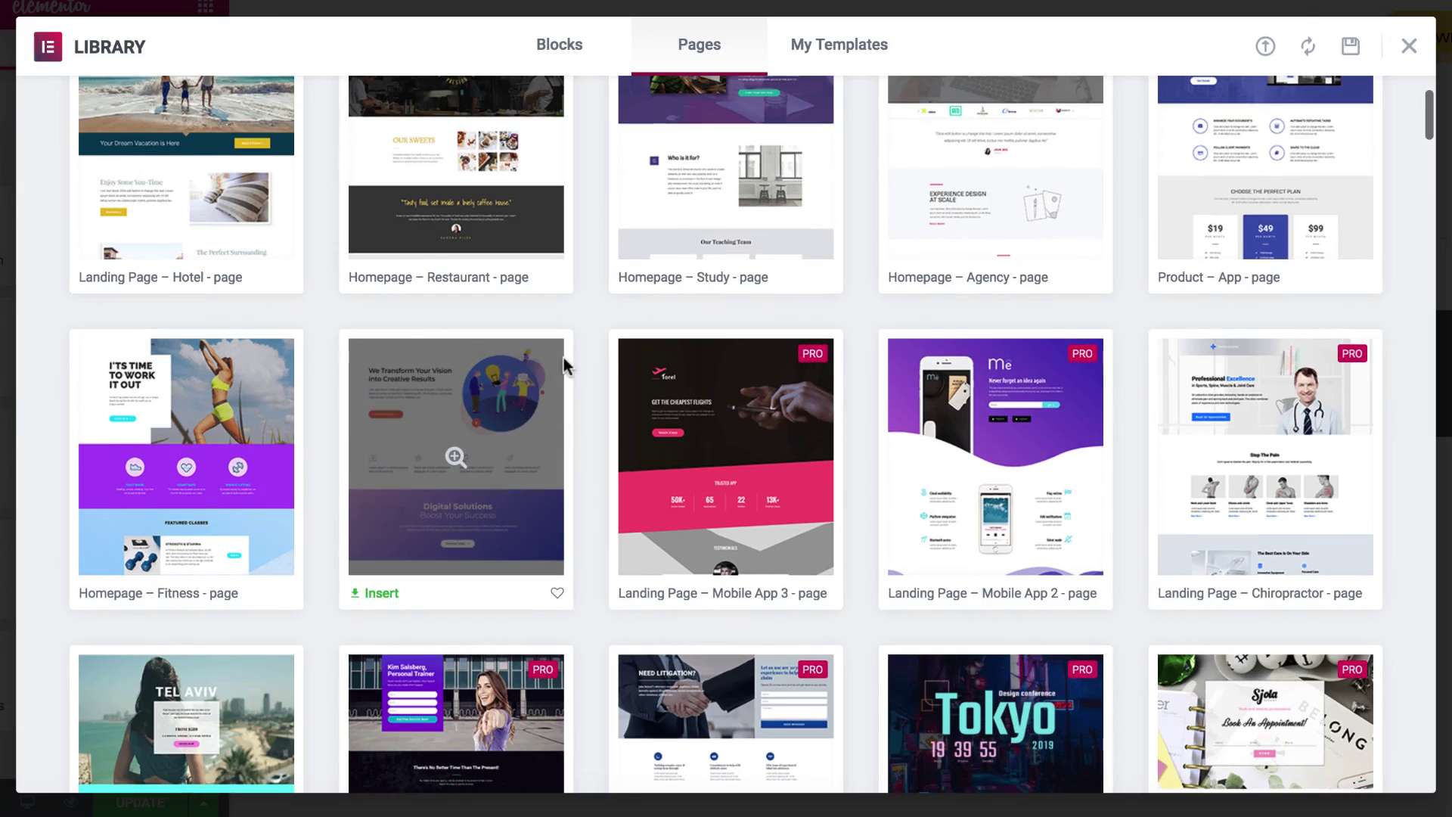
{"action": "scroll", "coordinate": [480, 532], "scroll_direction": "down", "scroll_amount": 10}
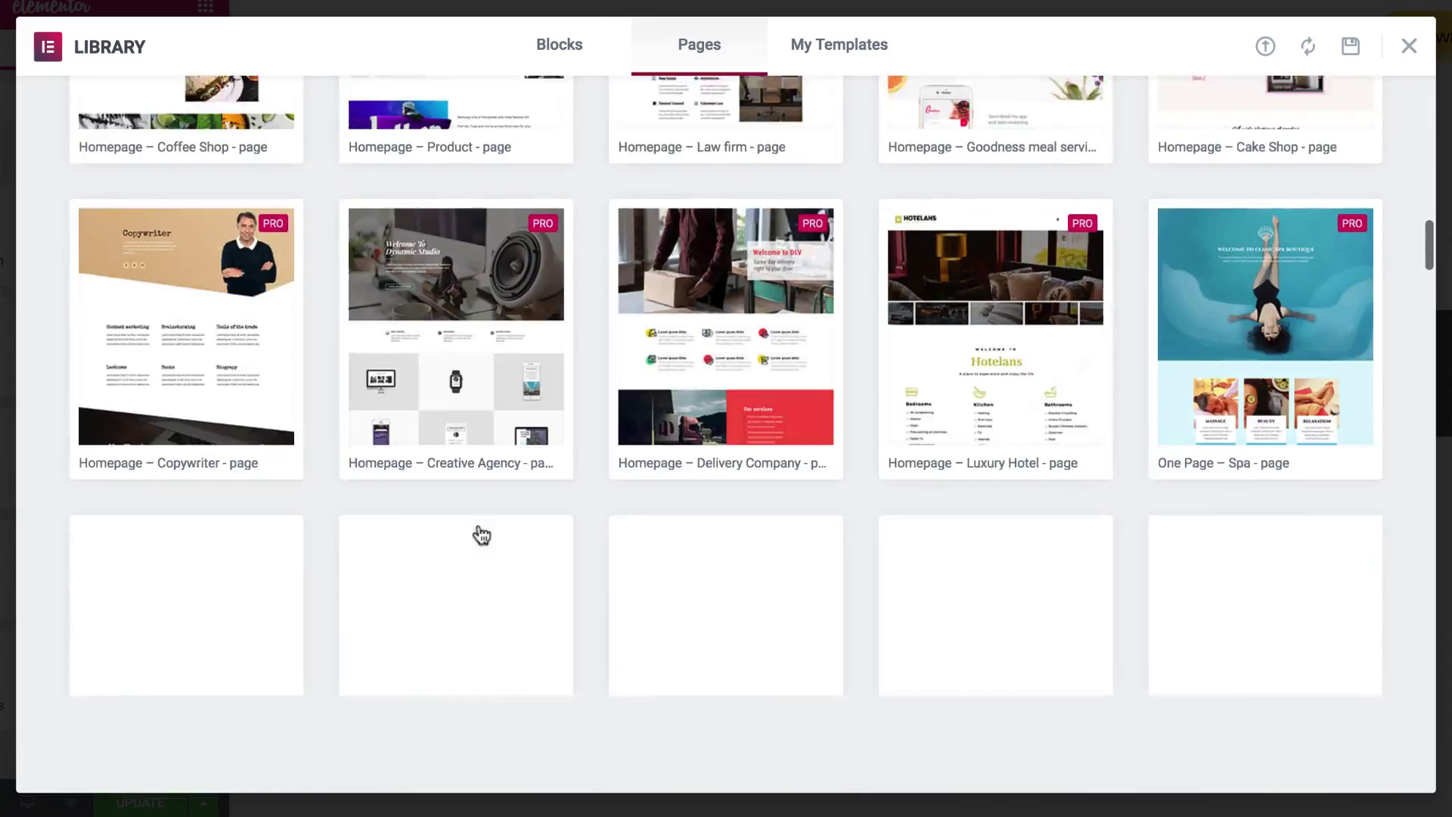
{"action": "scroll", "coordinate": [480, 531], "scroll_direction": "down", "scroll_amount": 18}
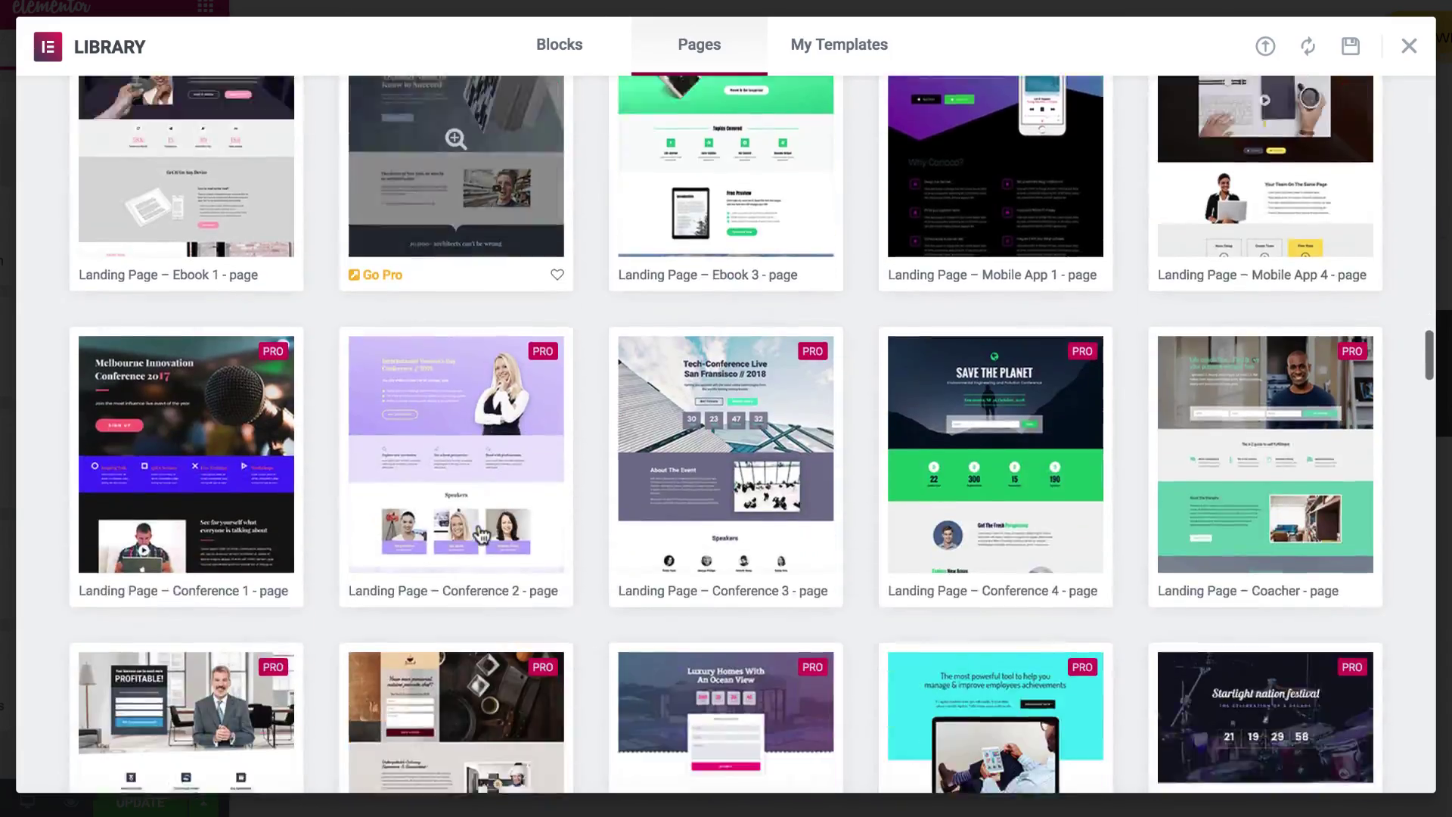
{"action": "scroll", "coordinate": [480, 533], "scroll_direction": "up", "scroll_amount": 20}
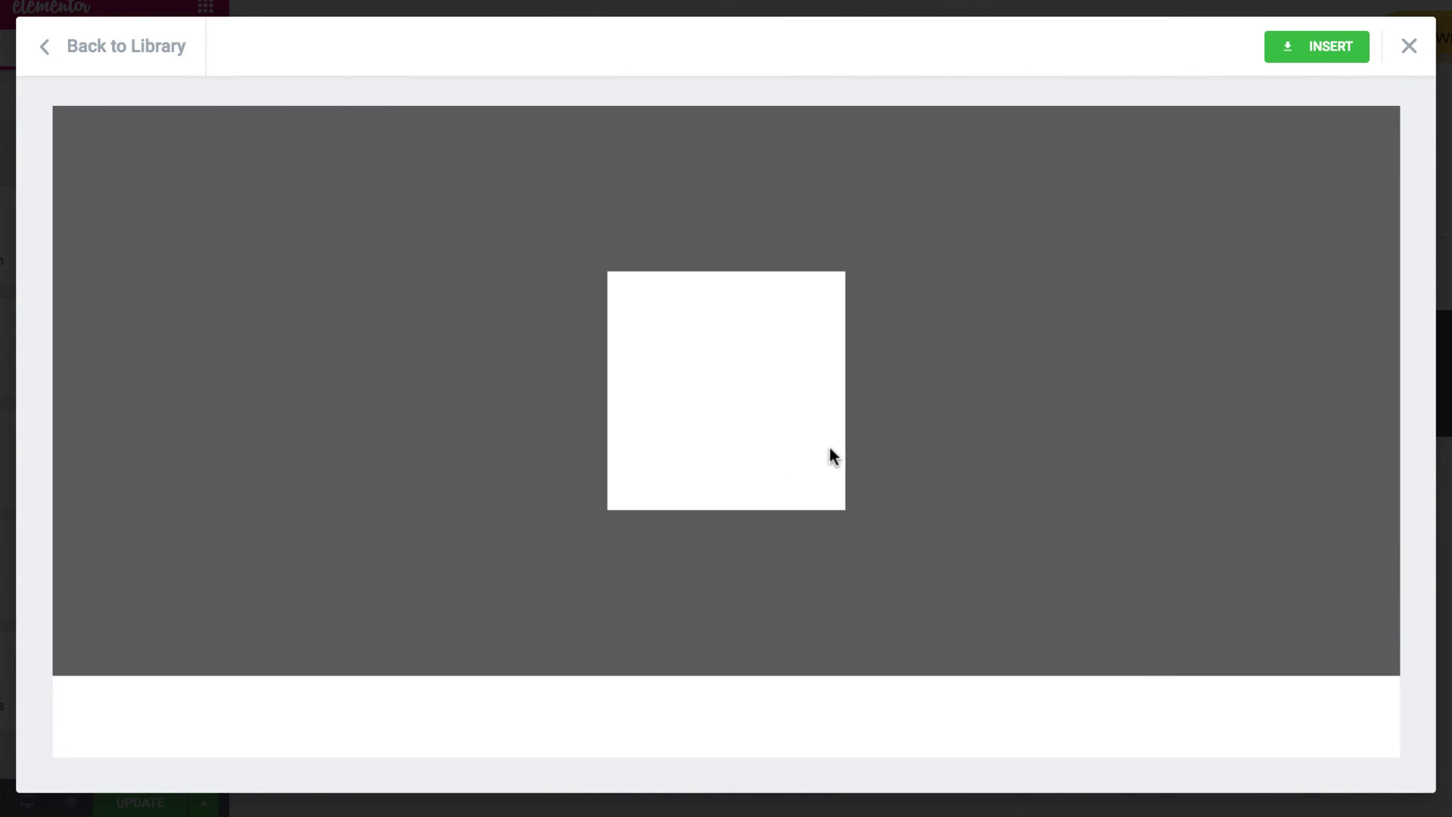
{"action": "scroll", "coordinate": [829, 446], "scroll_direction": "down", "scroll_amount": 10}
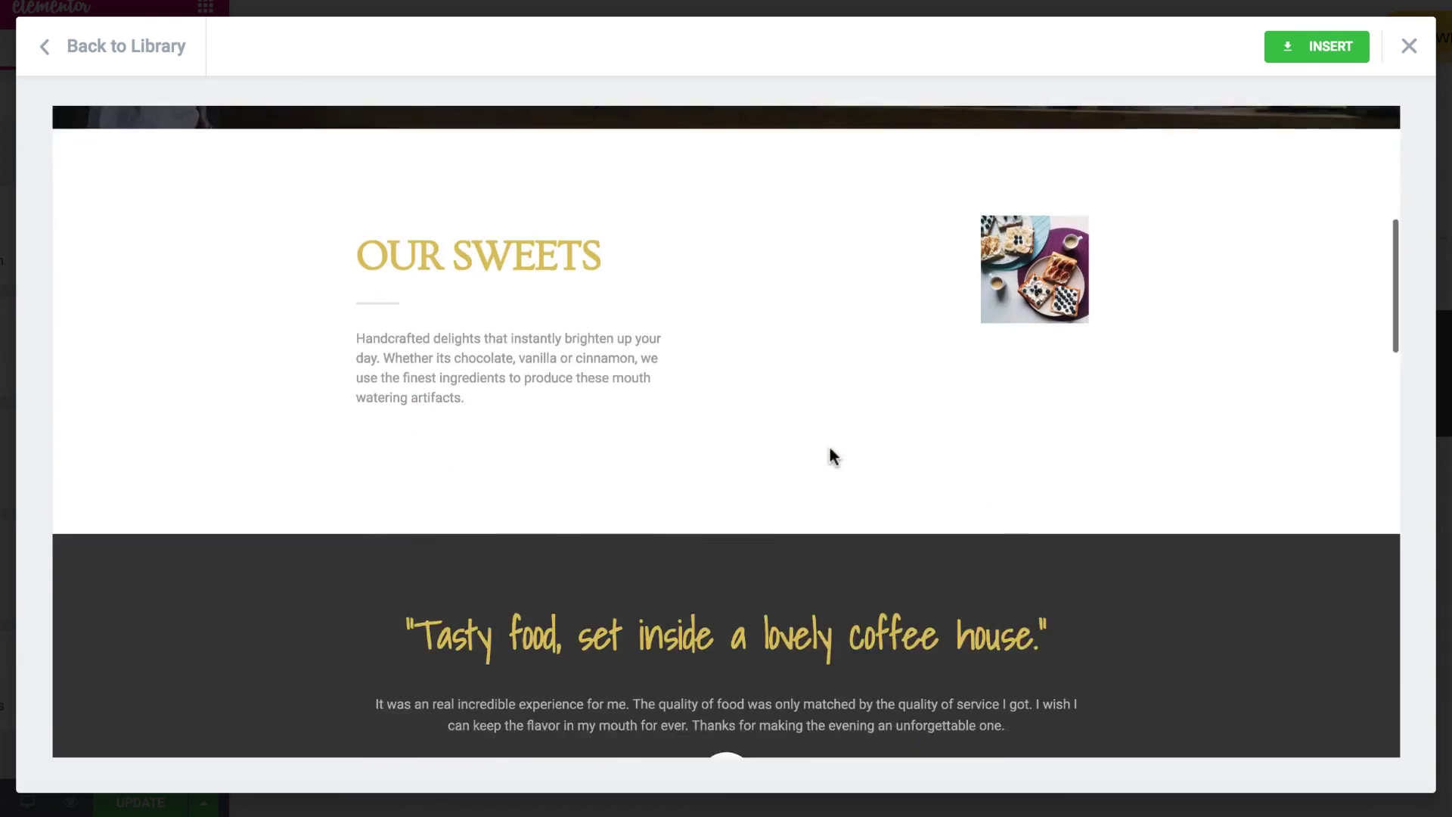
{"action": "scroll", "coordinate": [829, 447], "scroll_direction": "down", "scroll_amount": 20}
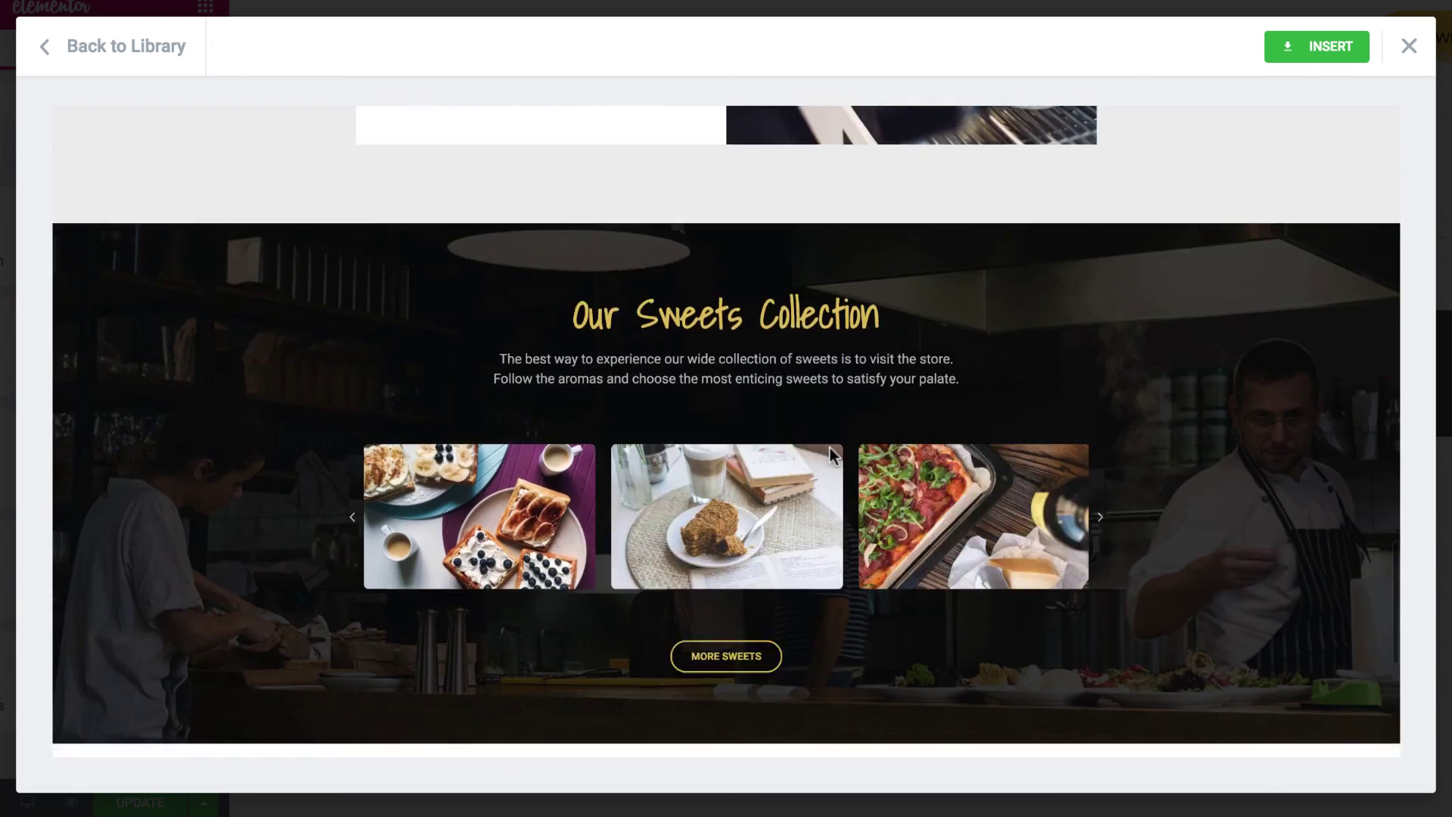
{"action": "scroll", "coordinate": [829, 446], "scroll_direction": "down", "scroll_amount": 6}
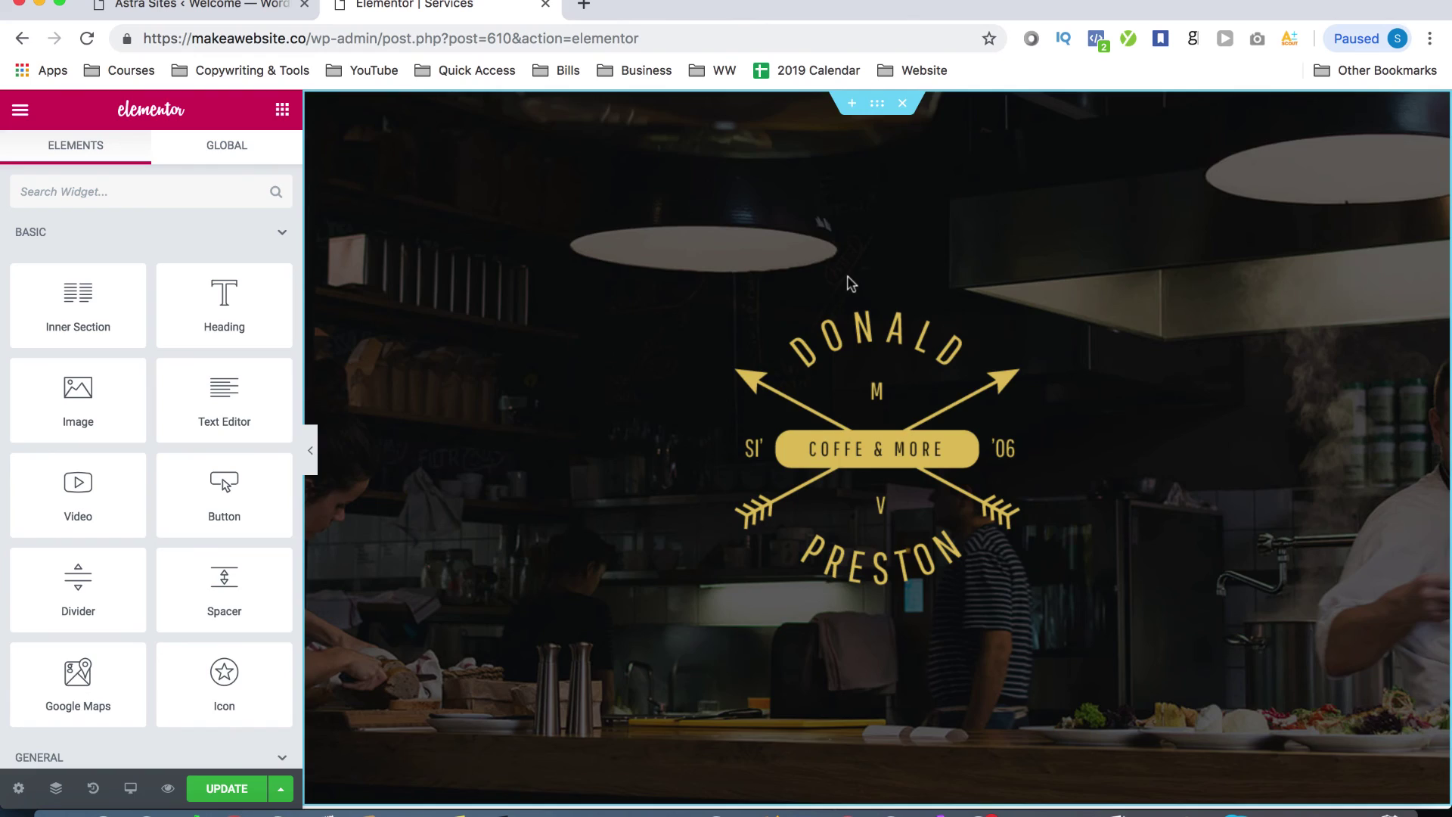
Step: Replace the testimonial heading text with 'Edit'
{"action": "scroll", "coordinate": [850, 283], "scroll_direction": "down", "scroll_amount": 15}
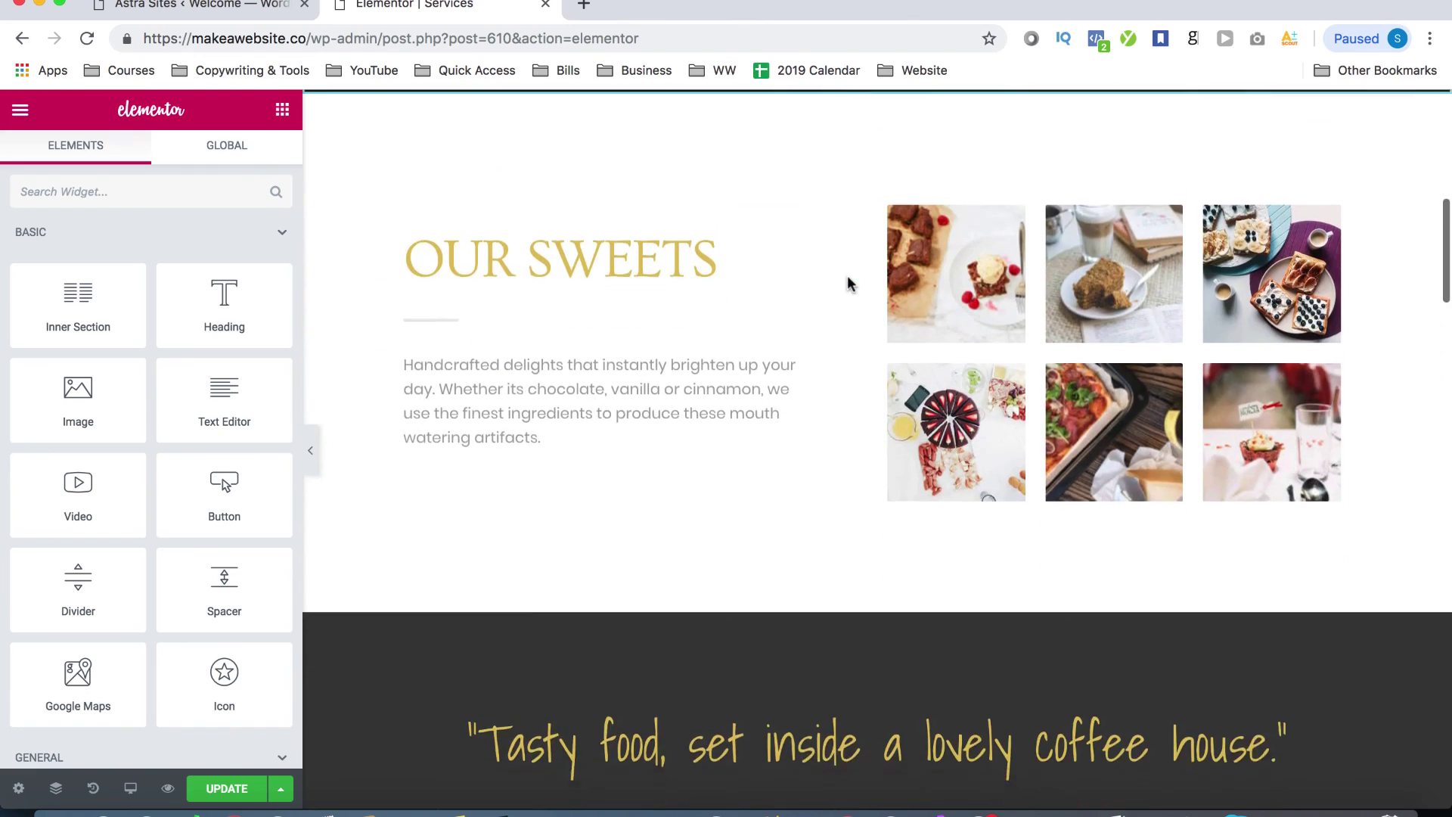
{"action": "scroll", "coordinate": [847, 283], "scroll_direction": "down", "scroll_amount": 18}
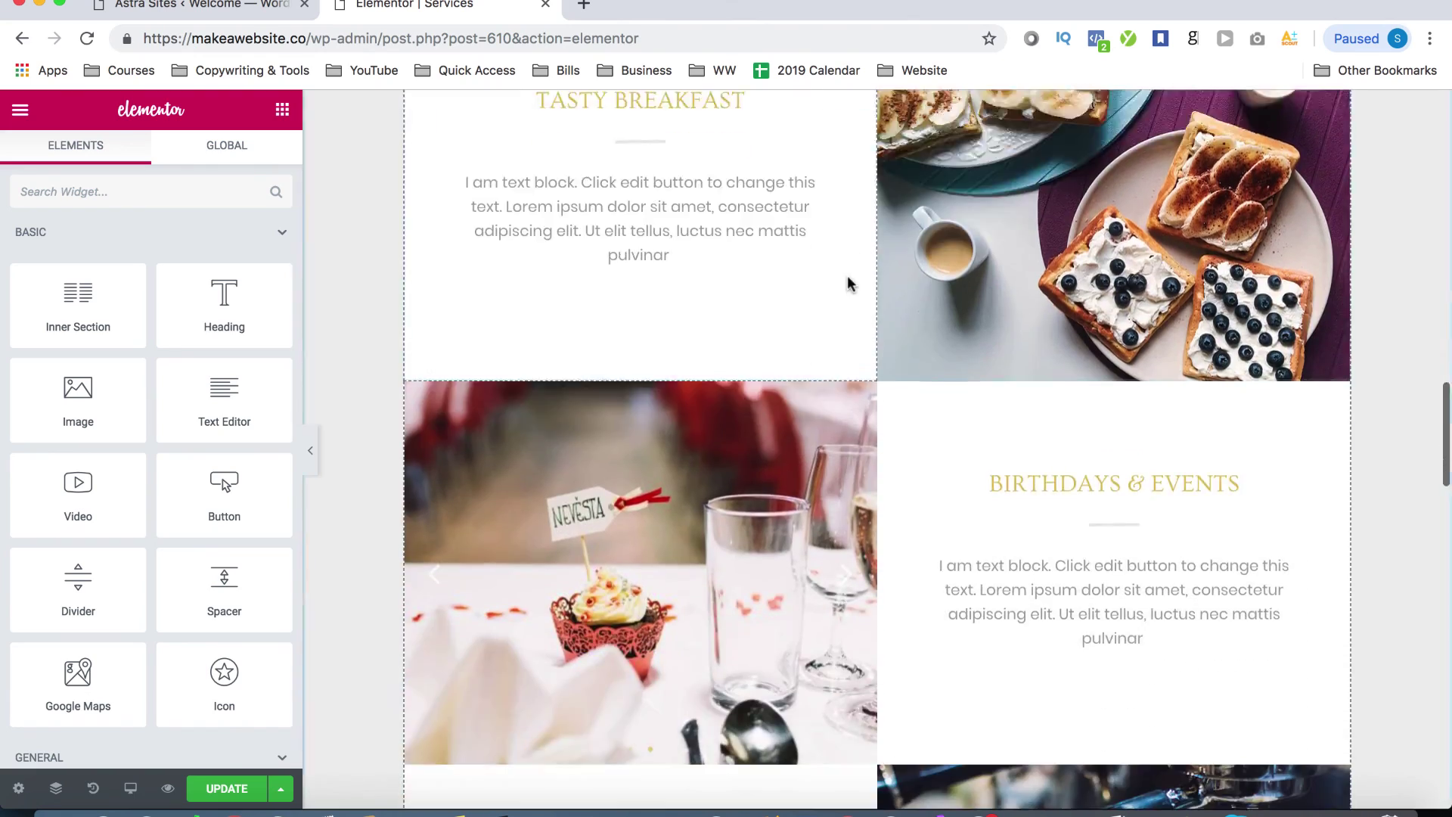
{"action": "scroll", "coordinate": [847, 283], "scroll_direction": "down", "scroll_amount": 11}
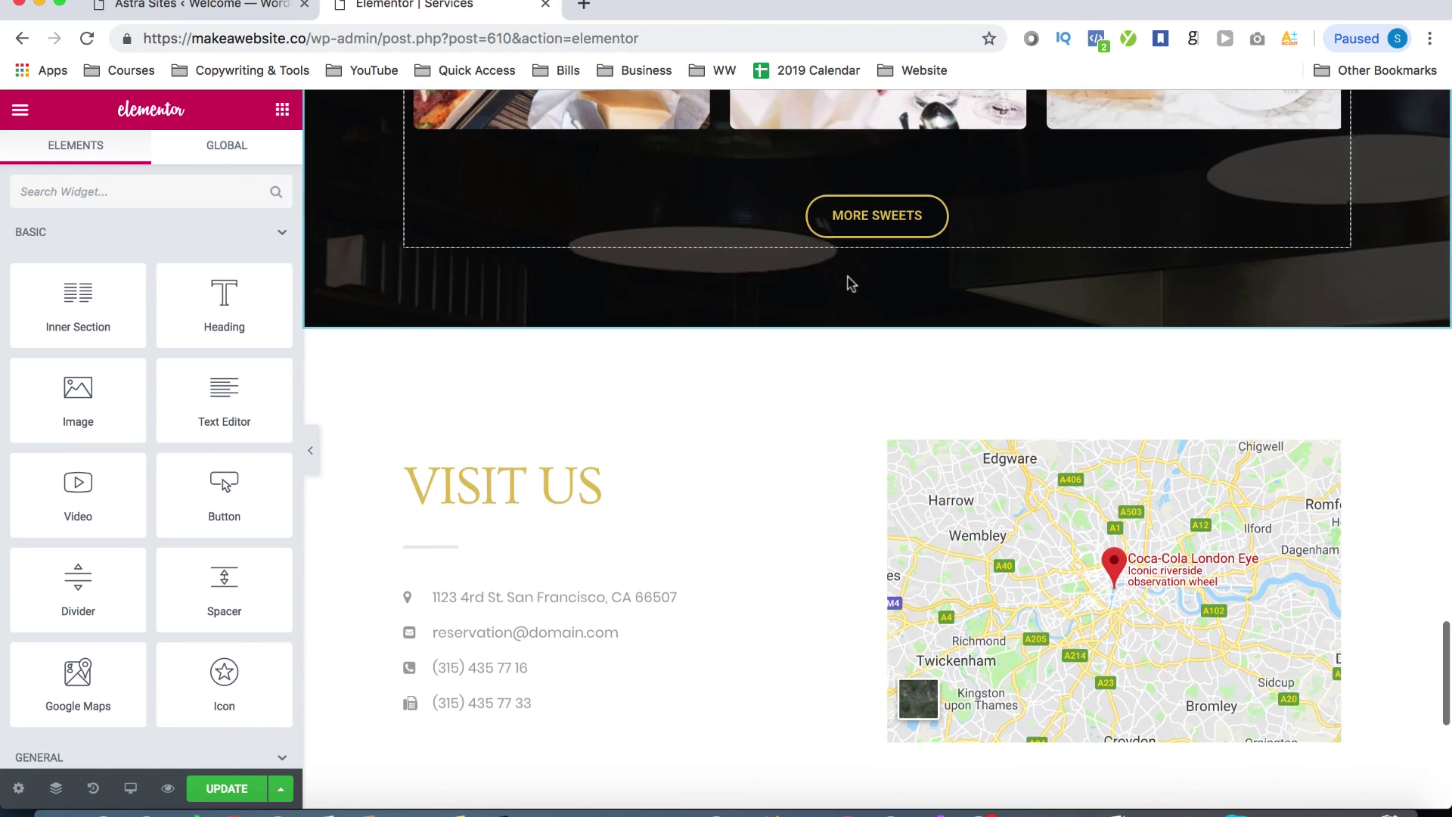
{"action": "scroll", "coordinate": [813, 295], "scroll_direction": "up", "scroll_amount": 20}
{"action": "left_click", "coordinate": [800, 419]}
{"action": "triple_click", "coordinate": [800, 420]}
{"action": "type", "text": "Edit"}
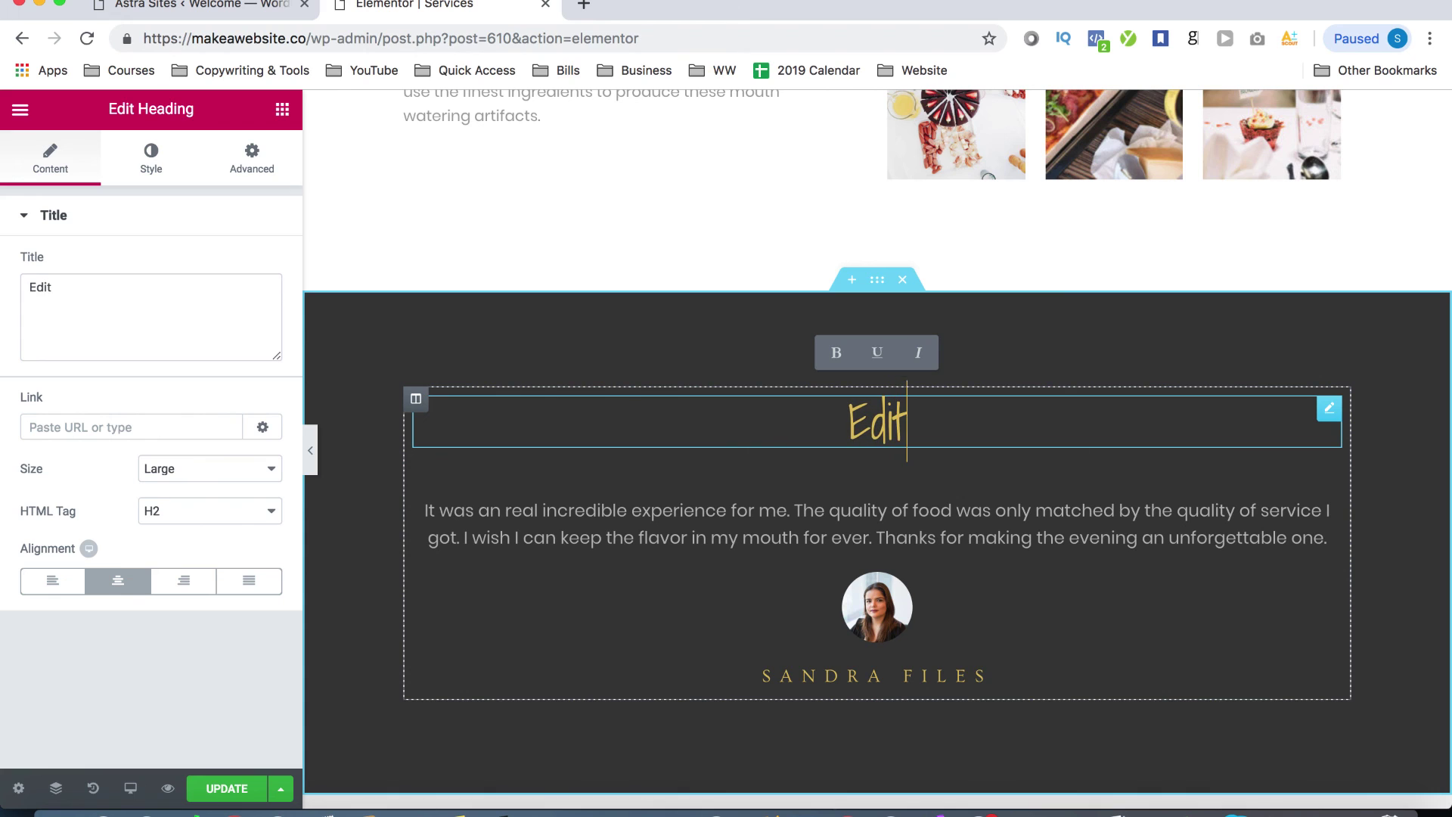
Step: Add another Heading widget above the 'Edit' heading
{"action": "left_click", "coordinate": [21, 110]}
{"action": "left_click", "coordinate": [19, 121]}
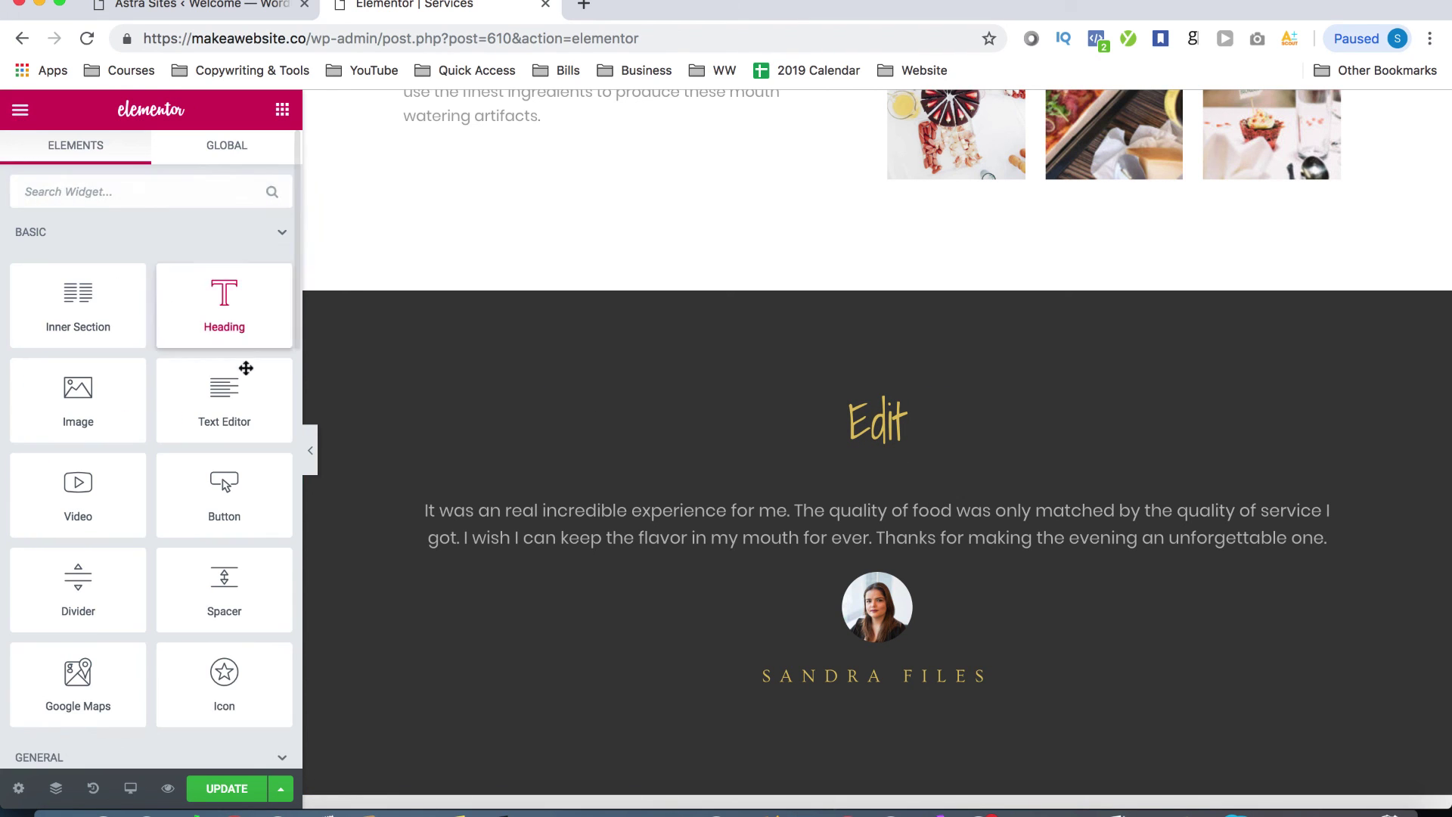
{"action": "left_click_drag", "start_coordinate": [220, 314], "coordinate": [839, 420]}
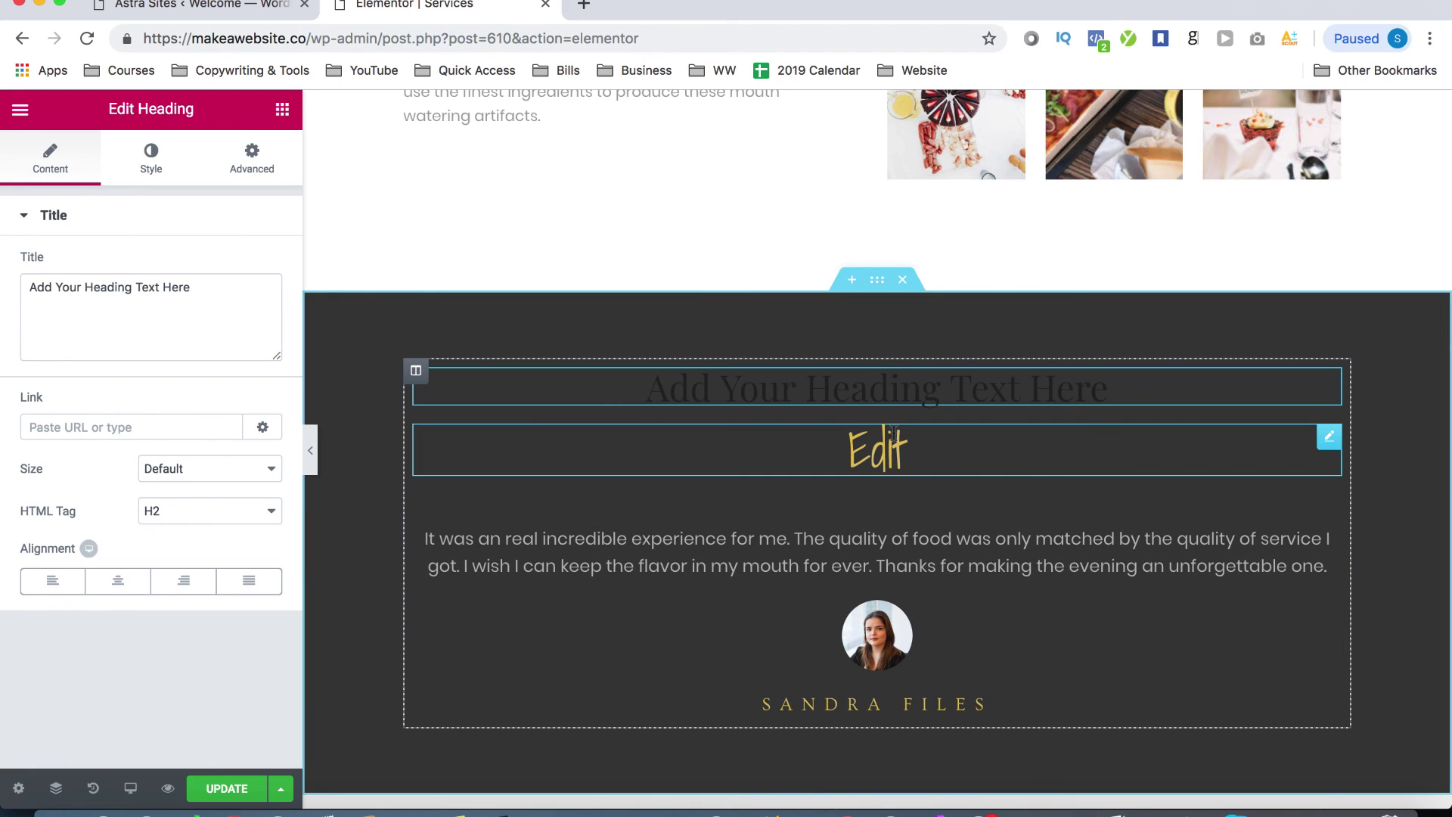
Step: Delete the dark testimonial section, move Tasty Breakfast beside Our Sweets, and update the page
{"action": "left_click", "coordinate": [902, 280]}
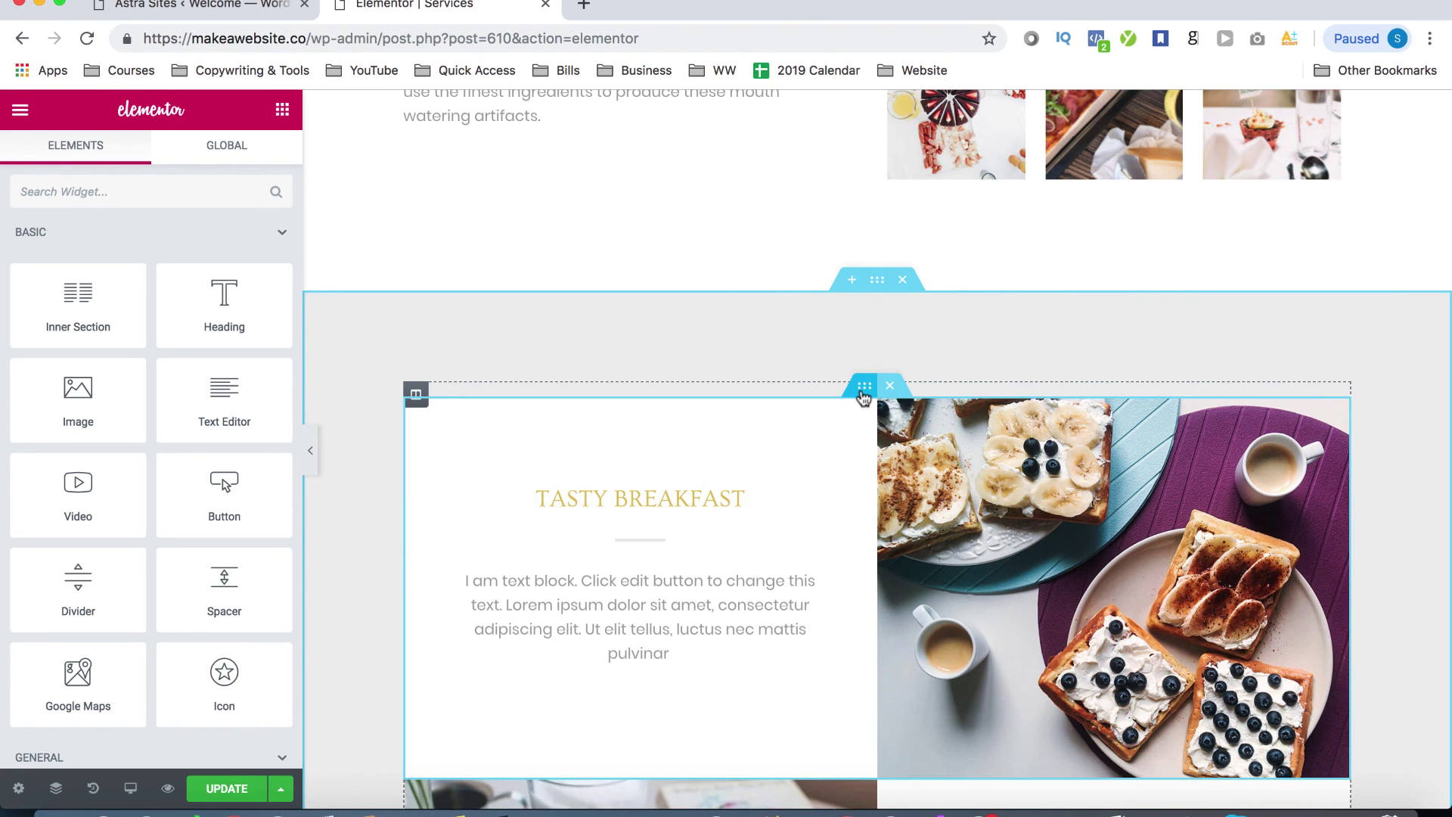
{"action": "left_click_drag", "start_coordinate": [865, 386], "coordinate": [1020, 156]}
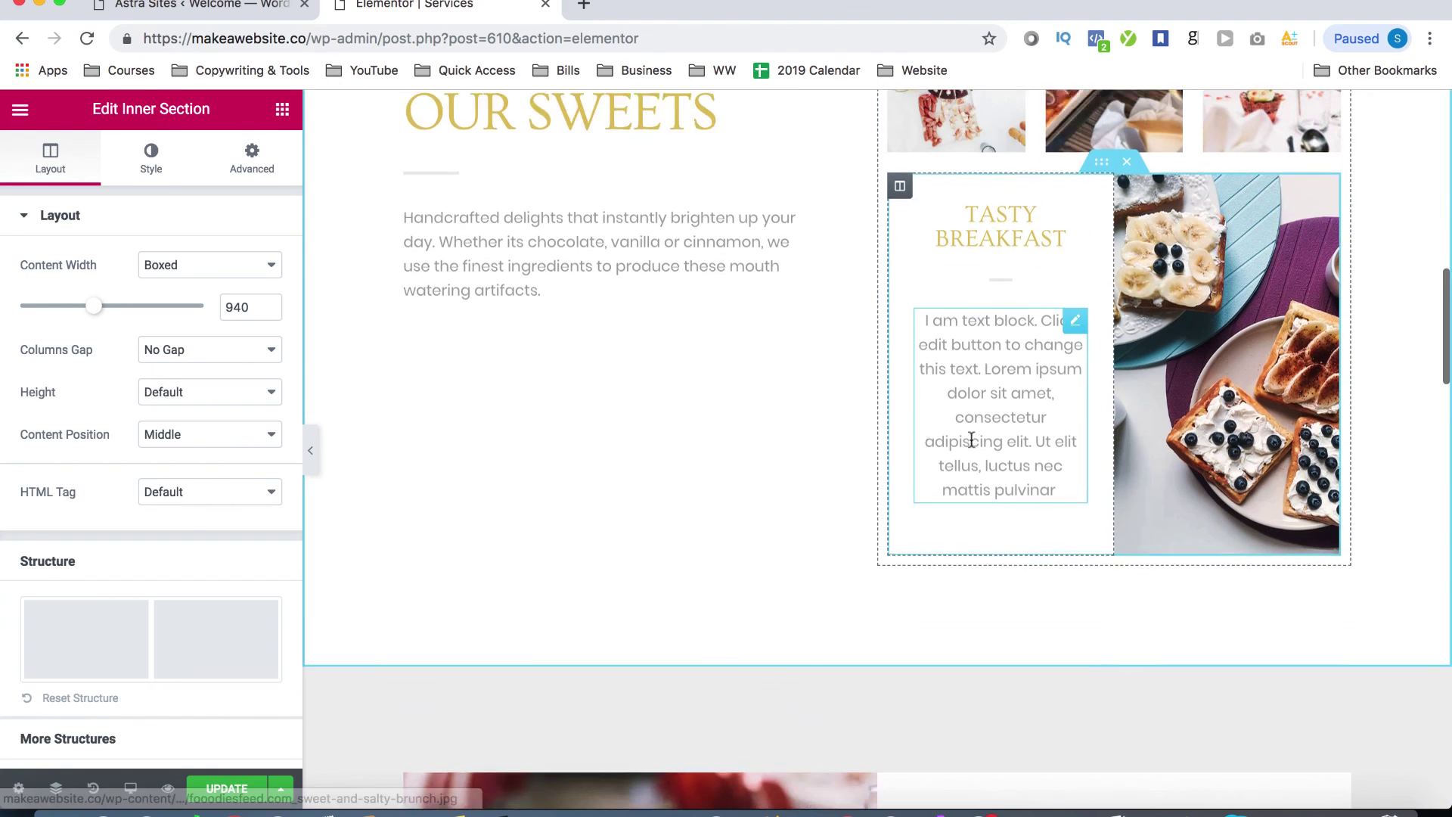
{"action": "scroll", "coordinate": [868, 284], "scroll_direction": "down", "scroll_amount": 6}
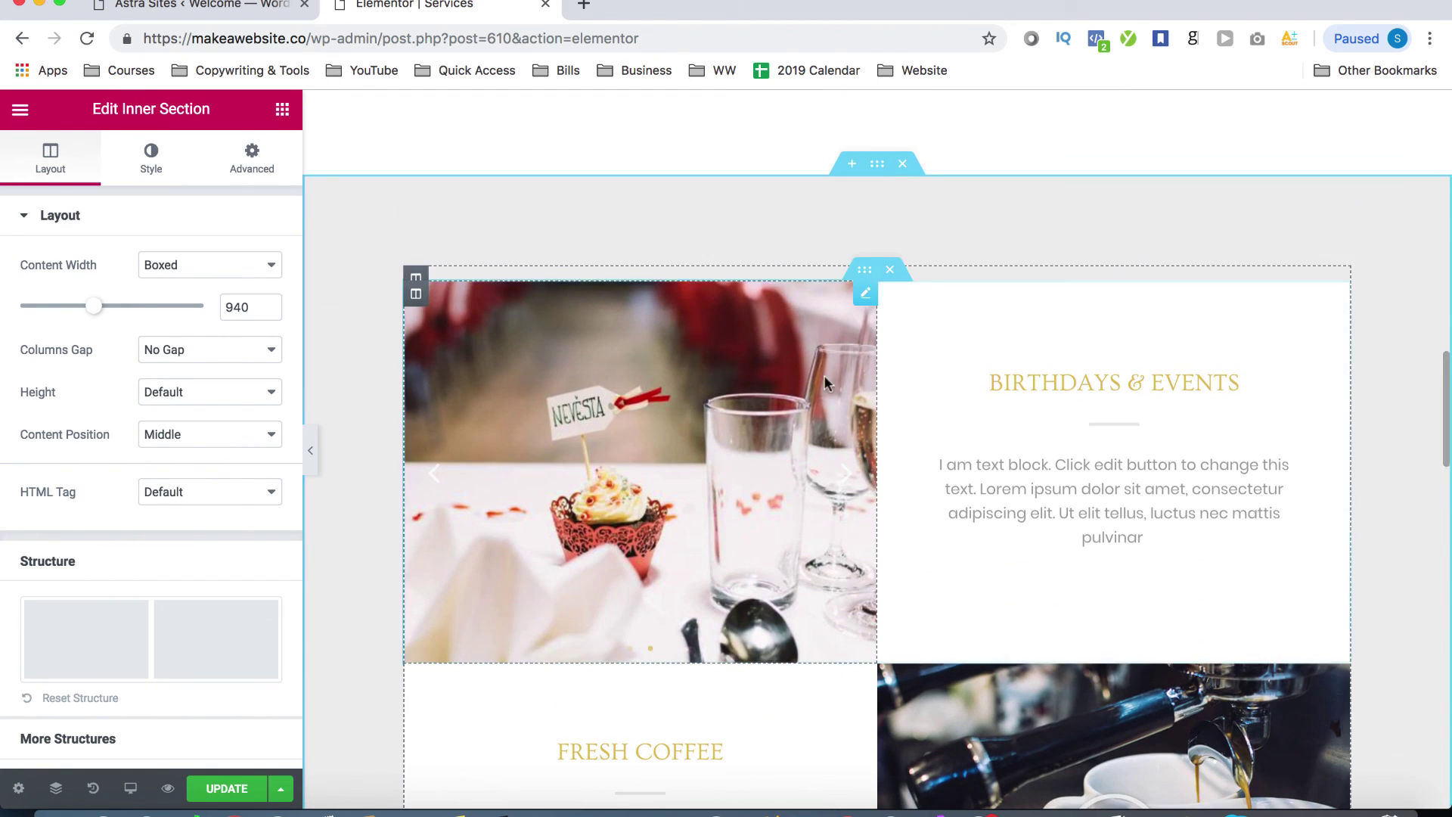
{"action": "scroll", "coordinate": [940, 454], "scroll_direction": "down", "scroll_amount": 4}
{"action": "left_click", "coordinate": [232, 791]}
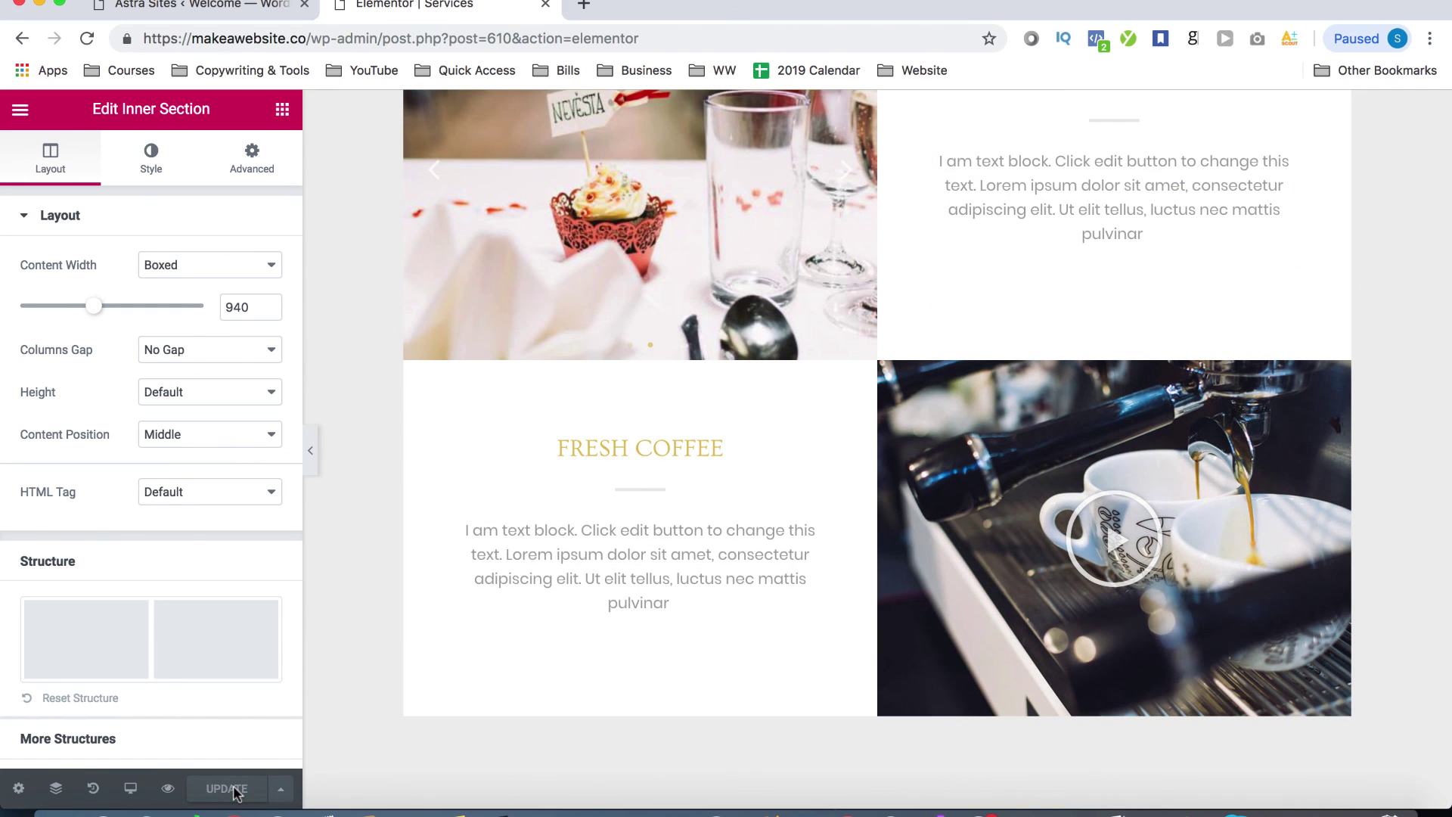